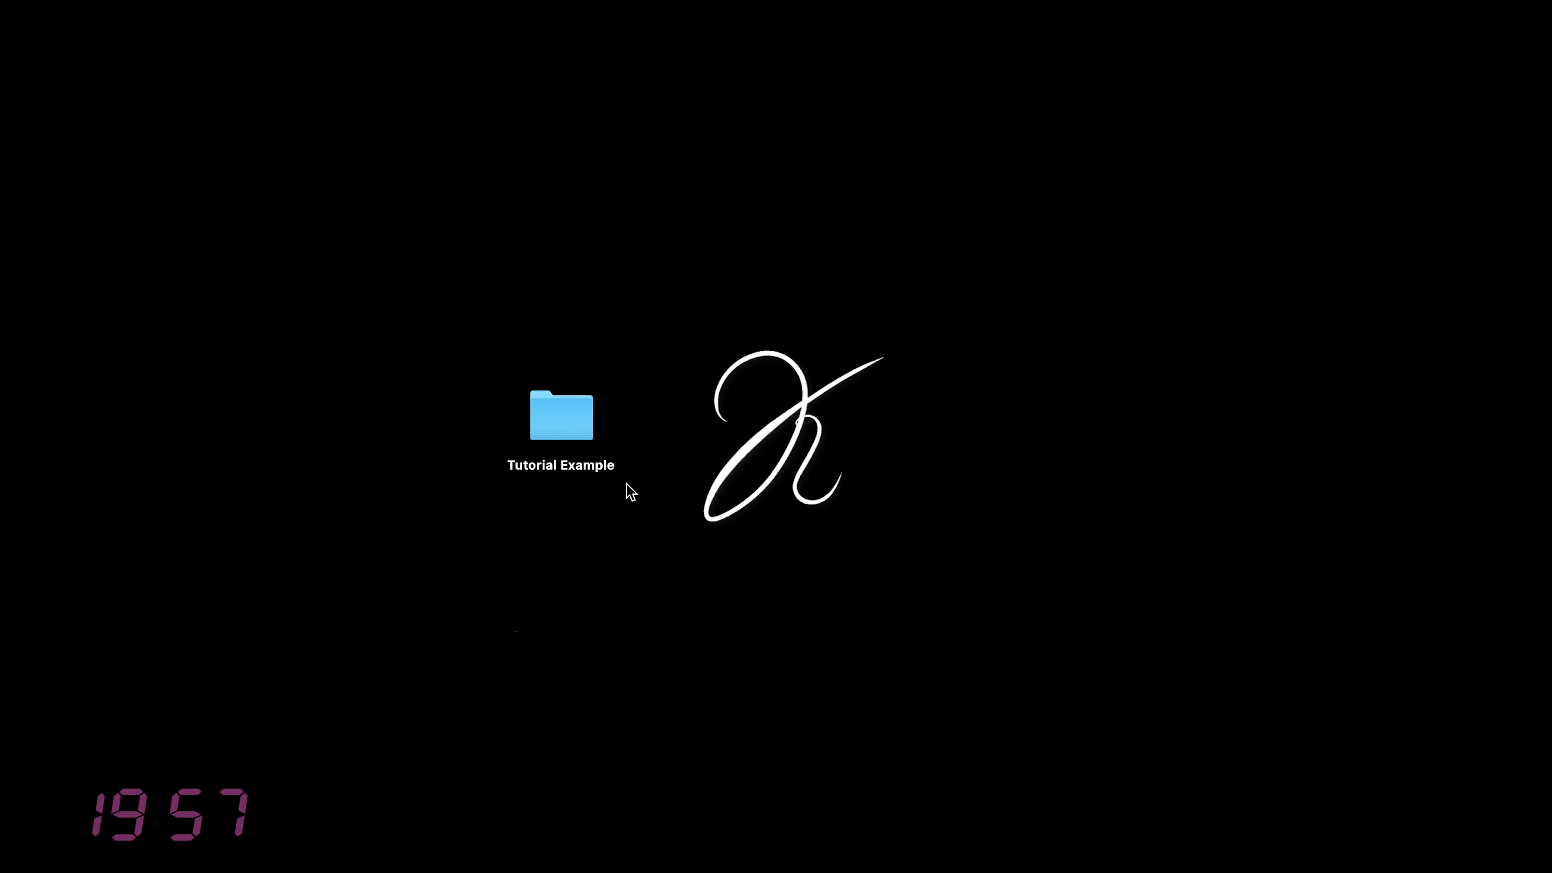
Open the Tutorial Example folder on the desktop and examine its Footage and Sound subfolders
{"action": "double_click", "coordinate": [564, 424]}
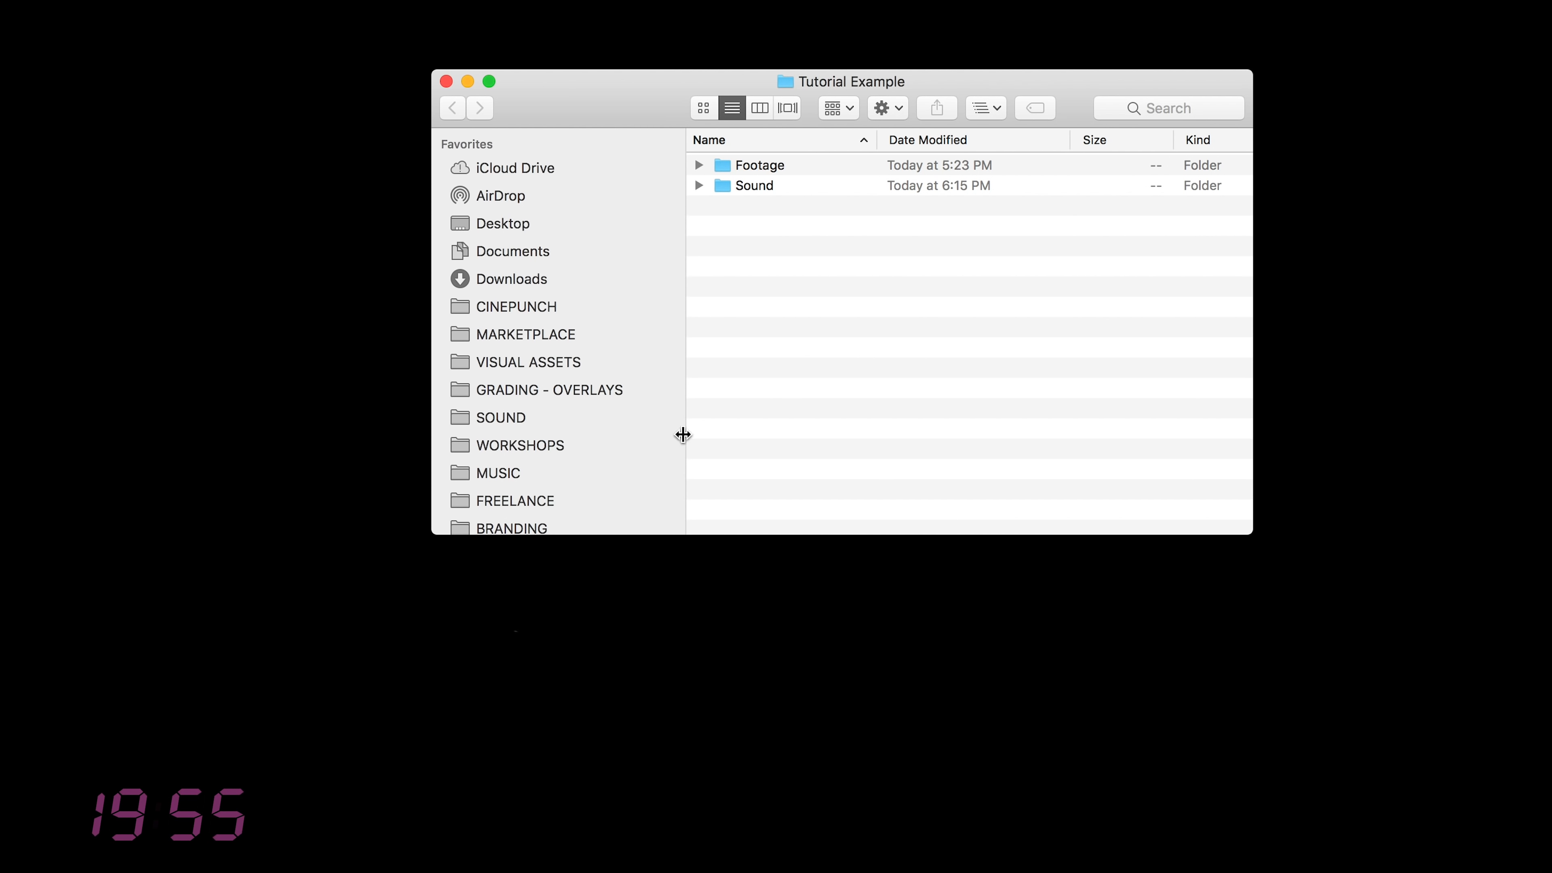
{"action": "left_click_drag", "start_coordinate": [591, 105], "coordinate": [433, 176]}
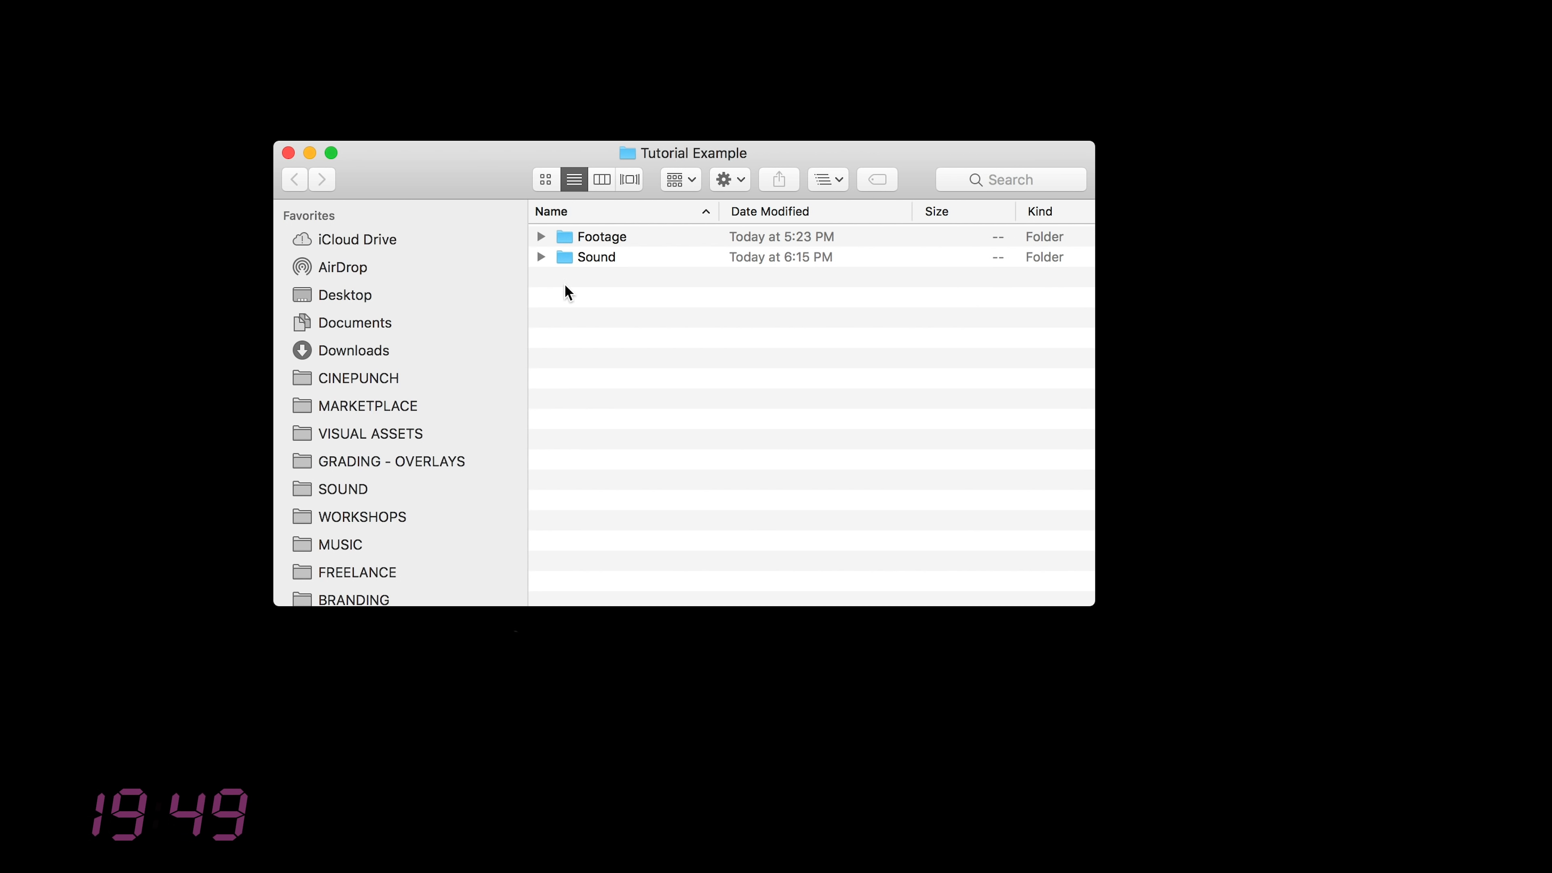
{"action": "left_click", "coordinate": [562, 241]}
{"action": "left_click", "coordinate": [562, 252]}
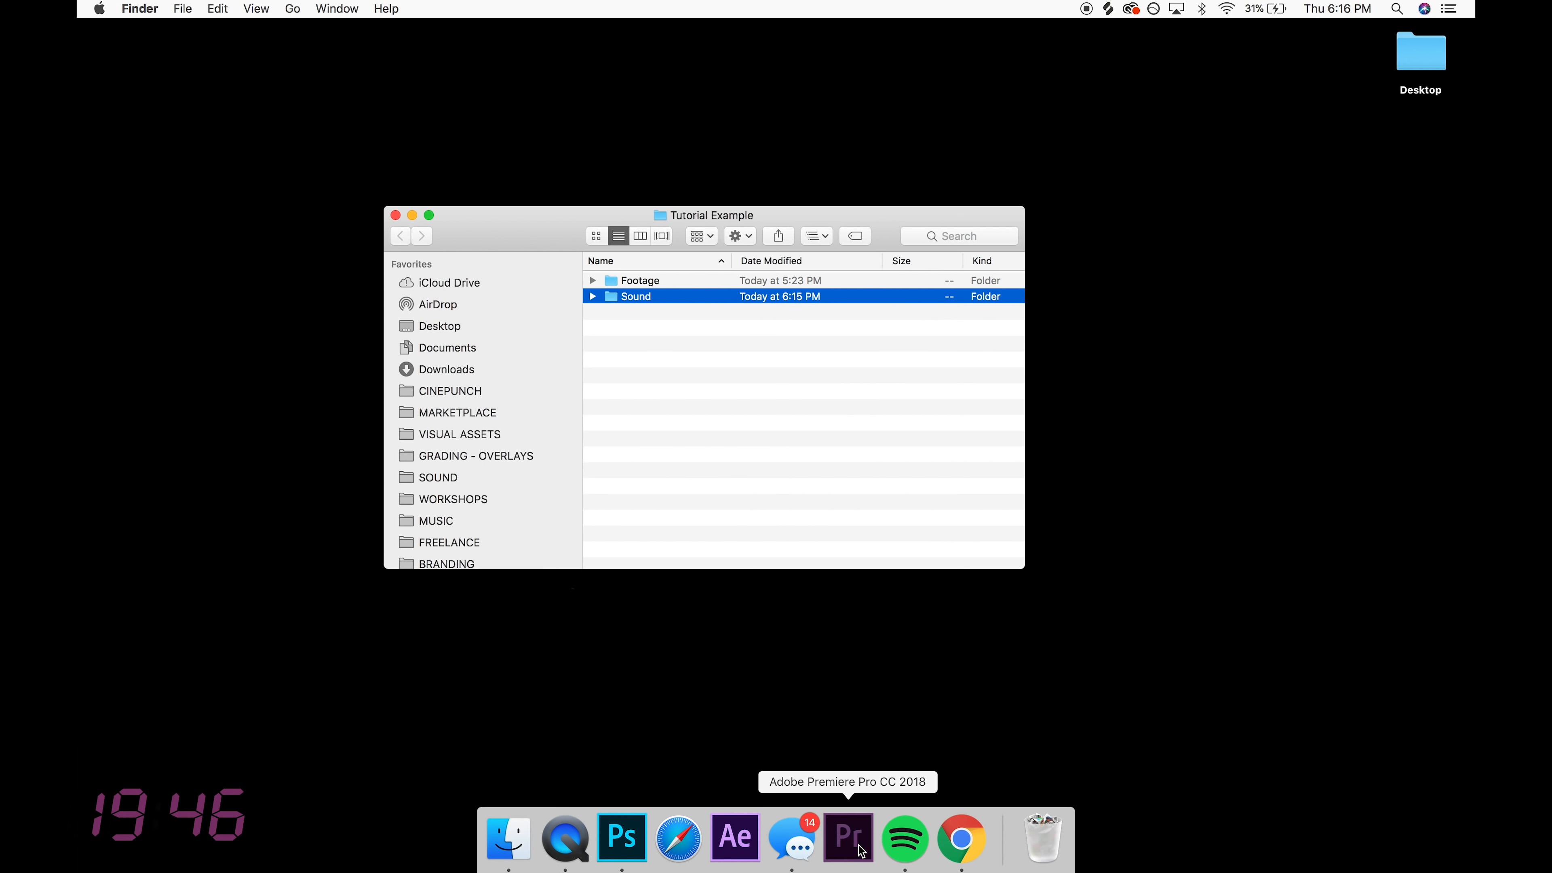
Switch to Adobe Premiere Pro CC 2018 and begin a new project named "Tutorial Example"
{"action": "left_click", "coordinate": [862, 851]}
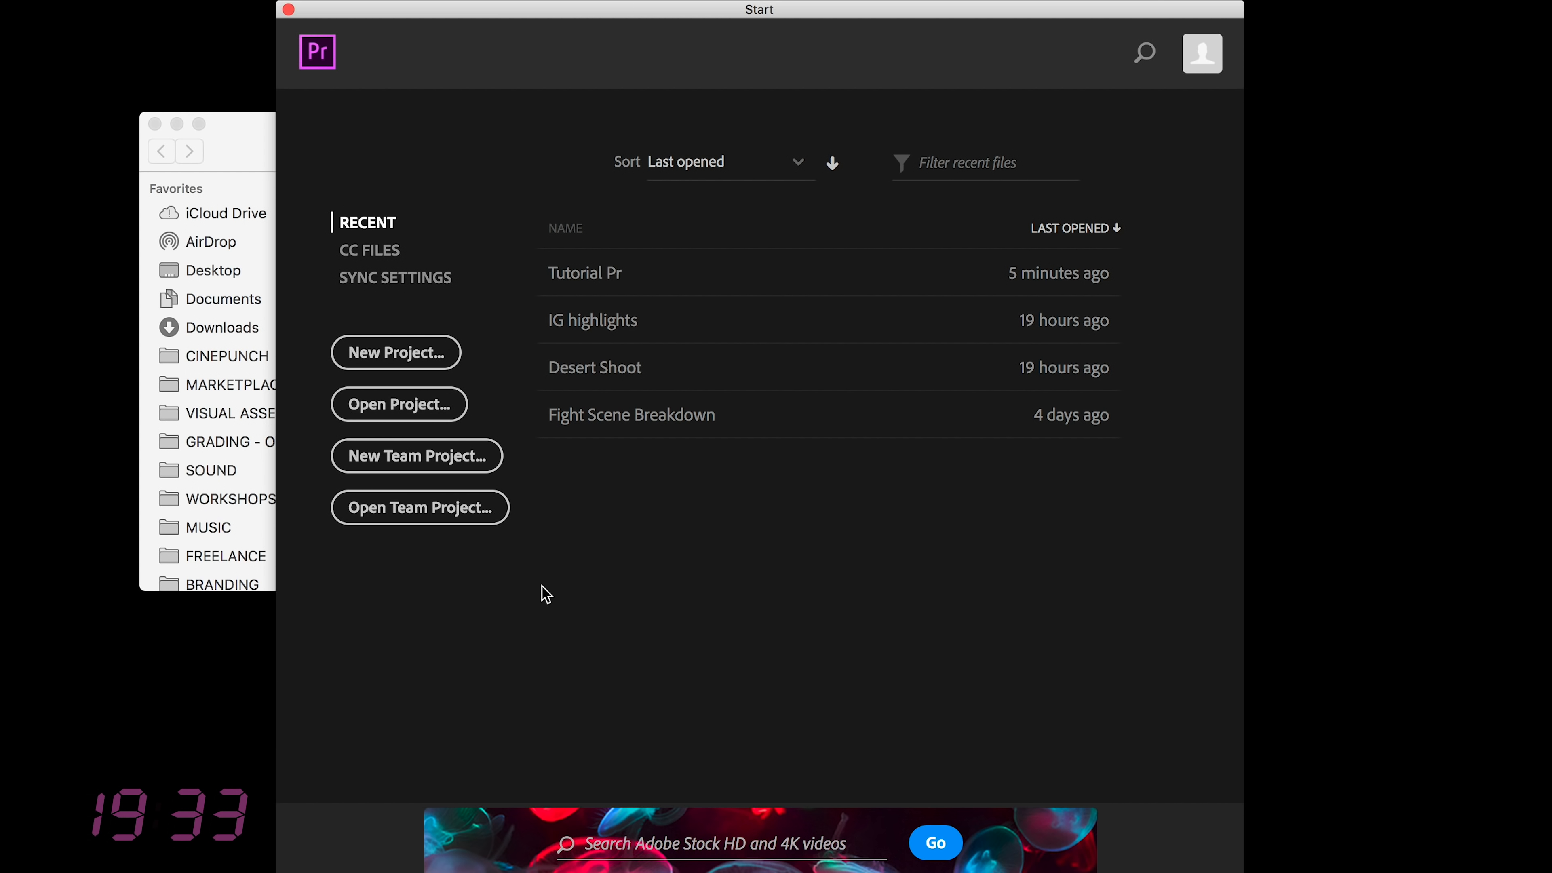
{"action": "left_click", "coordinate": [383, 365]}
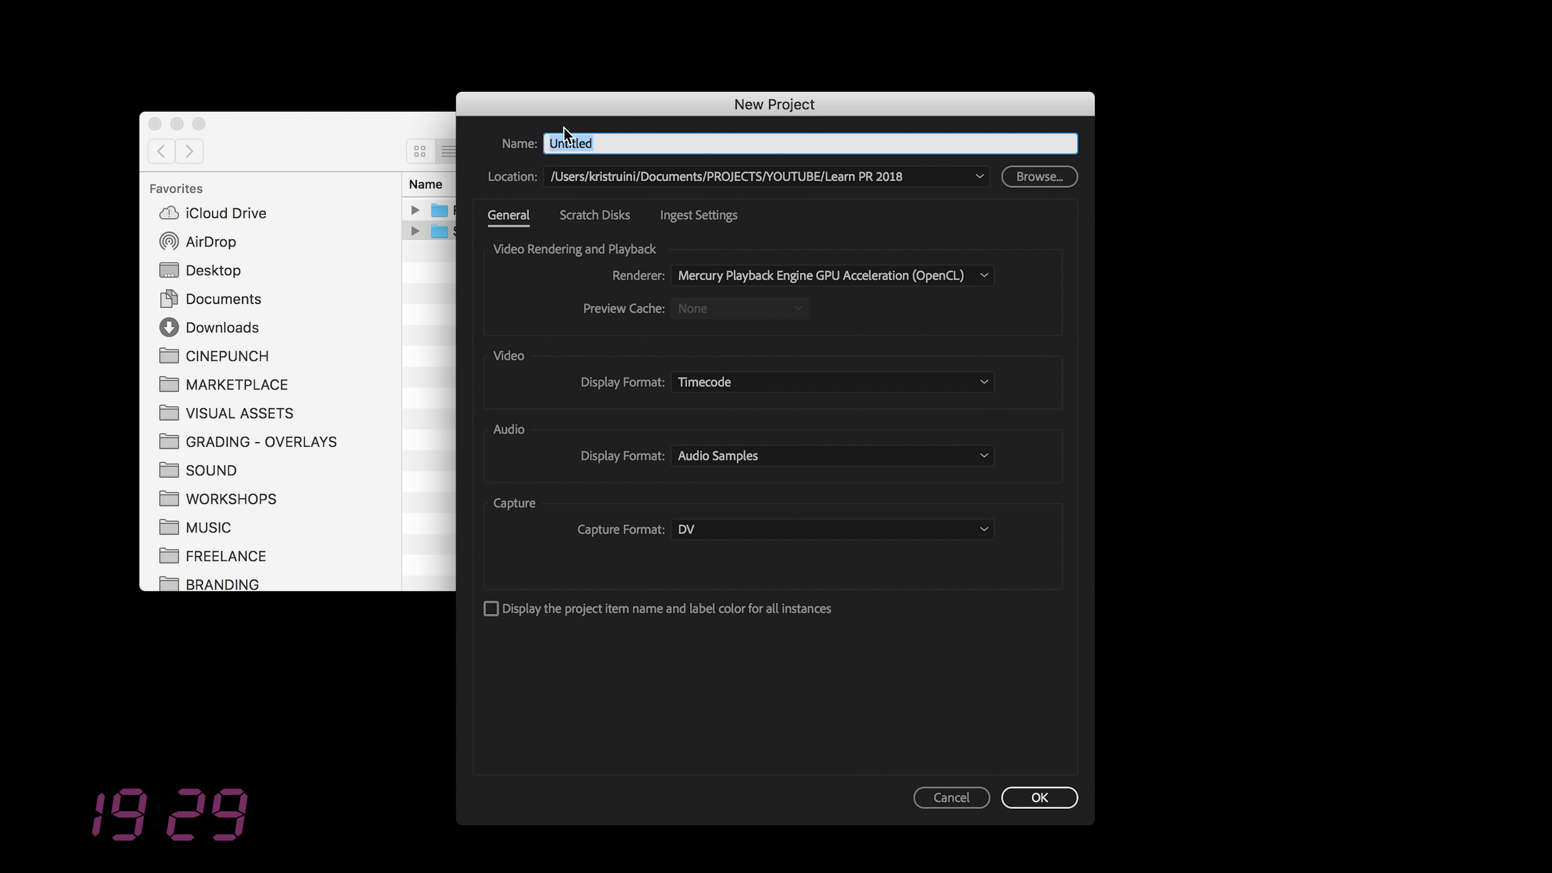
{"action": "type", "text": "Tutorial Example"}
Set the project location to the Tutorial Example folder on the Desktop and create the project
{"action": "left_click", "coordinate": [1043, 178]}
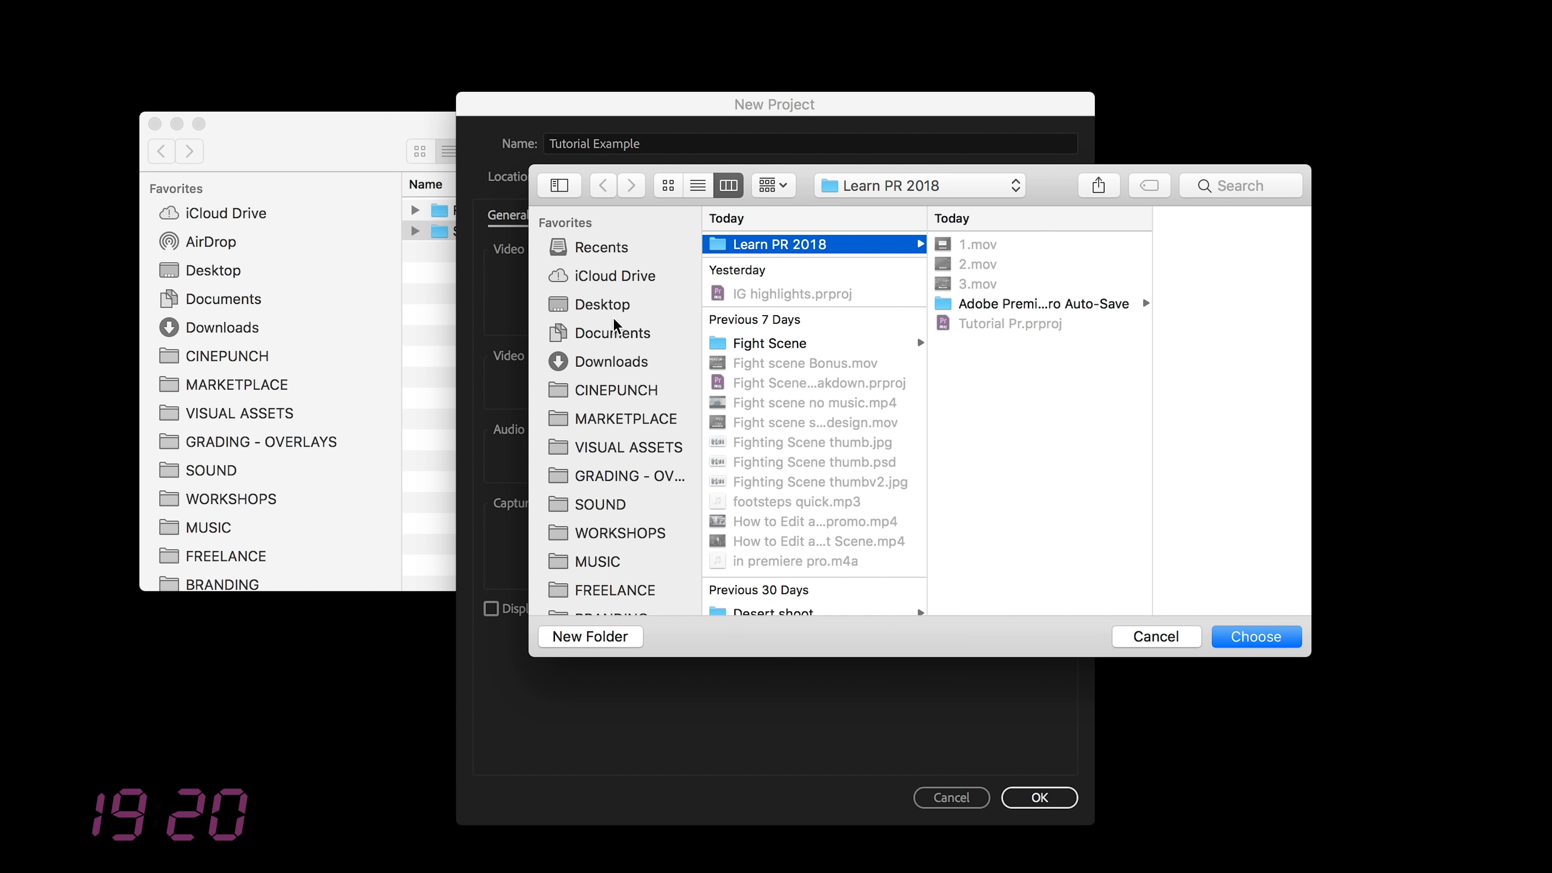
{"action": "left_click", "coordinate": [608, 305]}
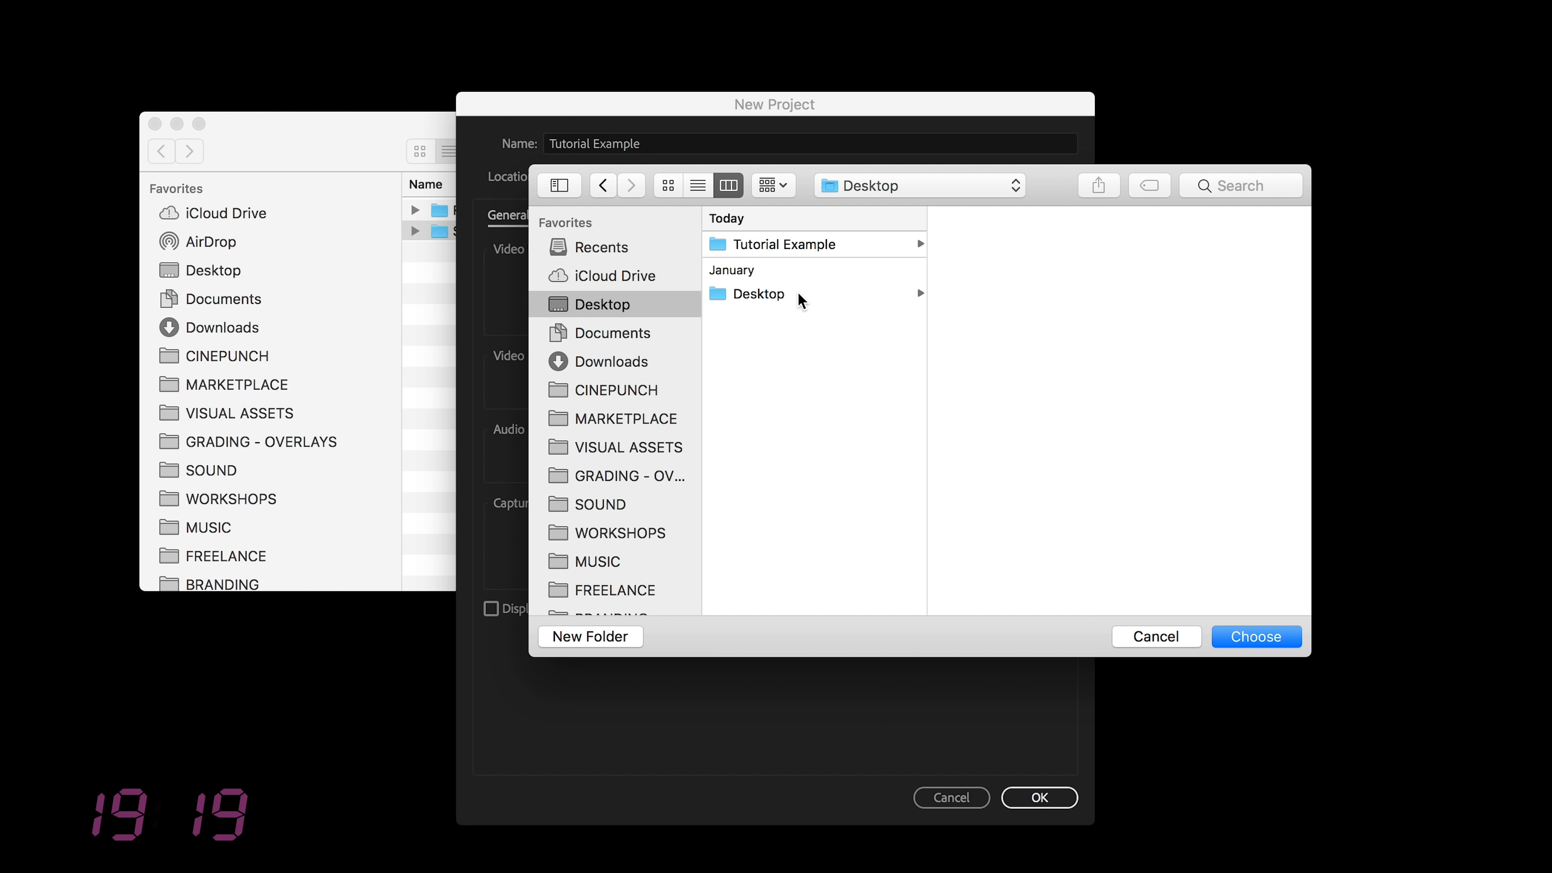
{"action": "left_click", "coordinate": [762, 246]}
{"action": "key", "text": "Return"}
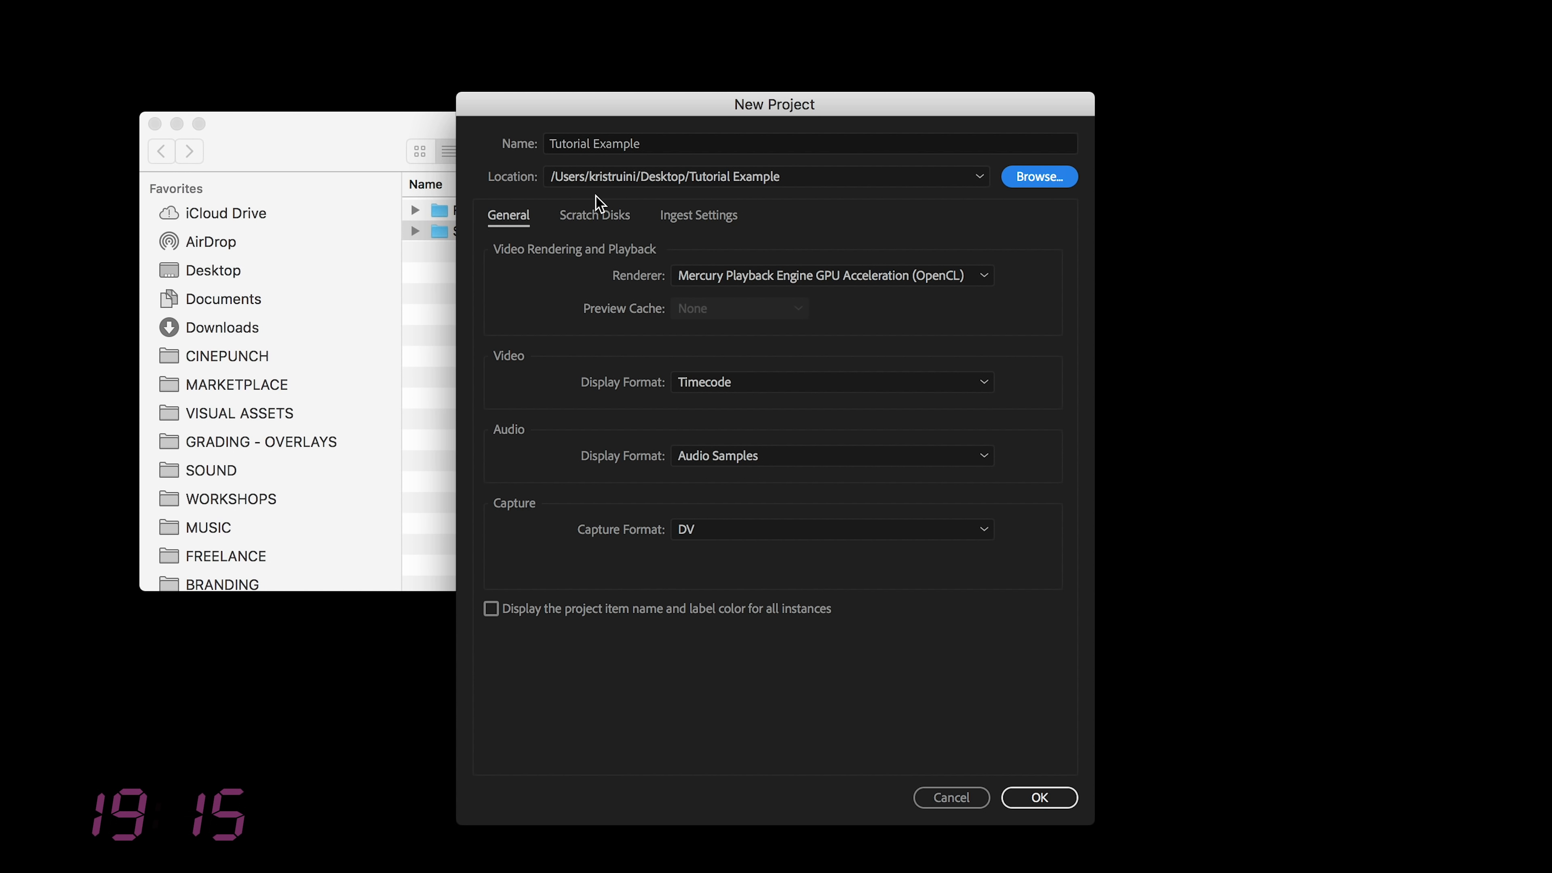
{"action": "left_click", "coordinate": [1038, 793]}
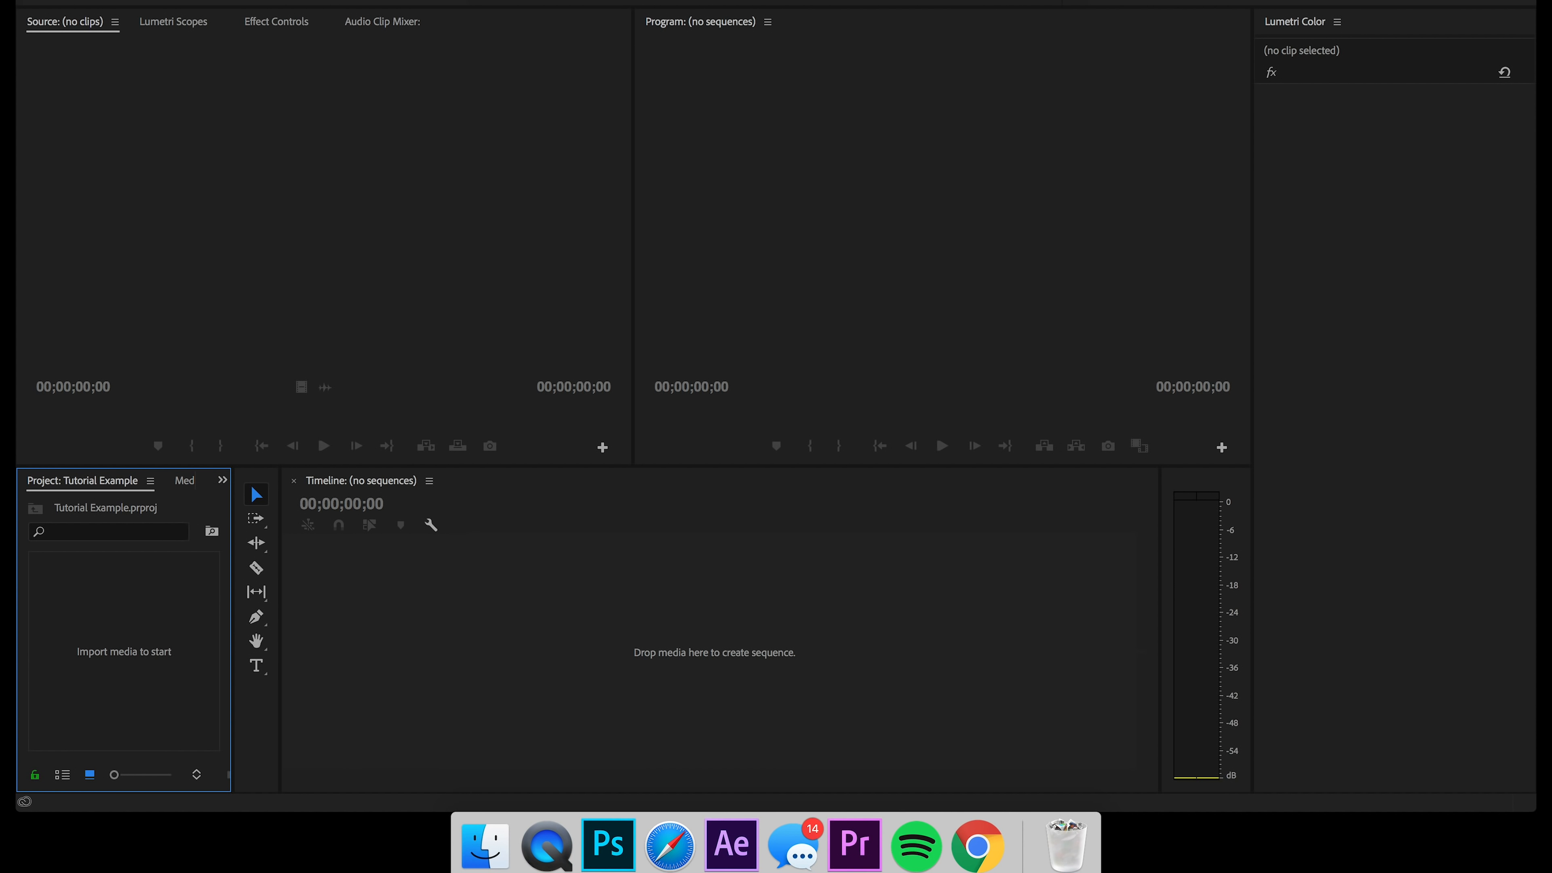
Switch to Finder to check the Tutorial Example folder for the saved project file, and return to Premiere Pro
{"action": "left_click", "coordinate": [486, 872]}
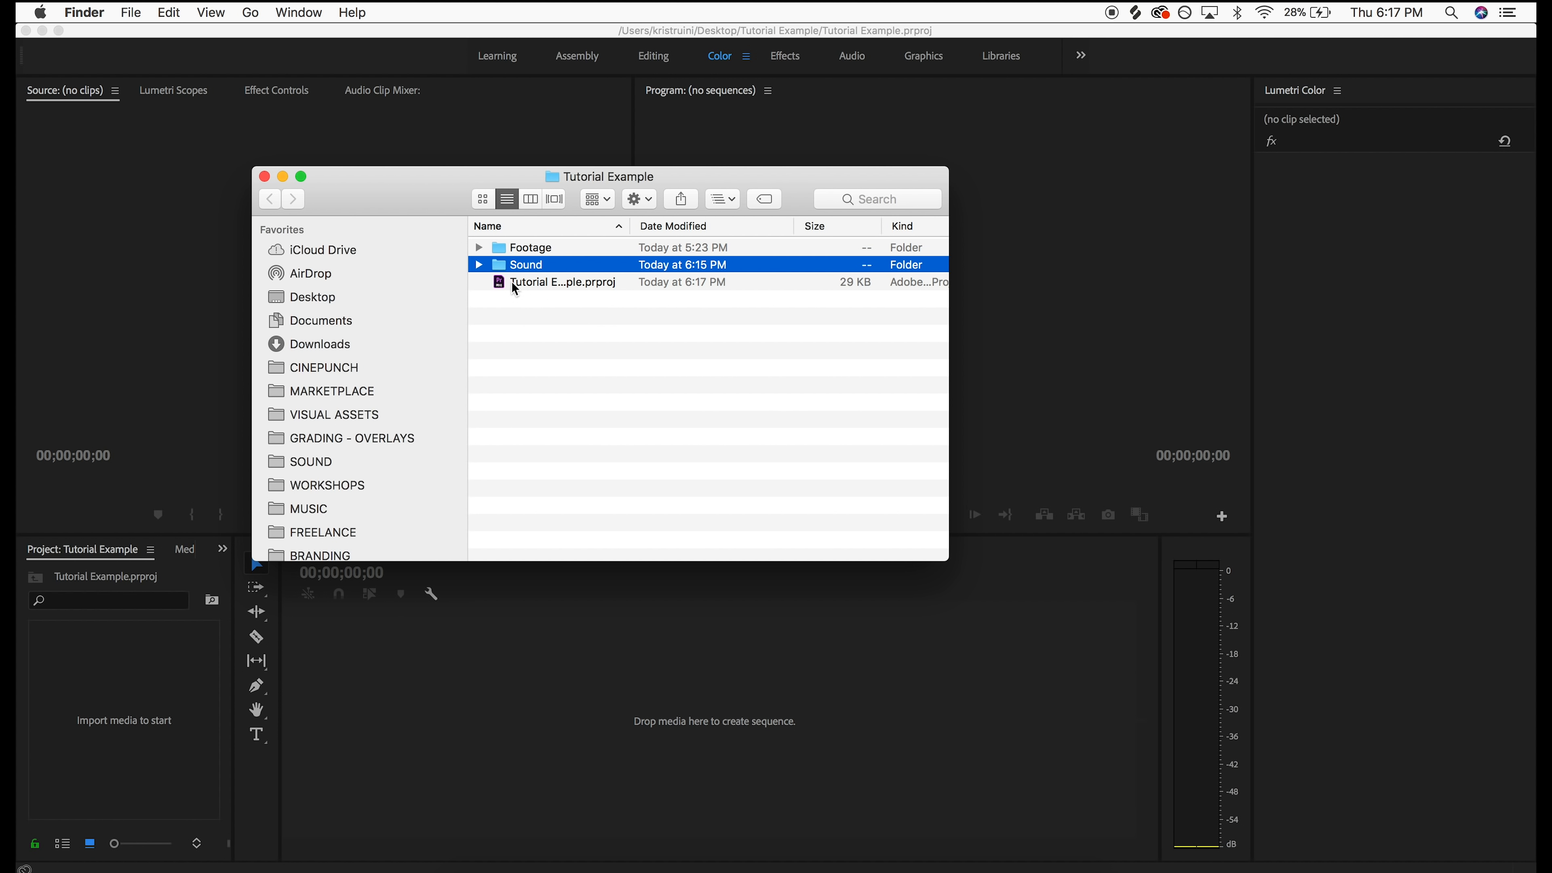
{"action": "left_click", "coordinate": [512, 228]}
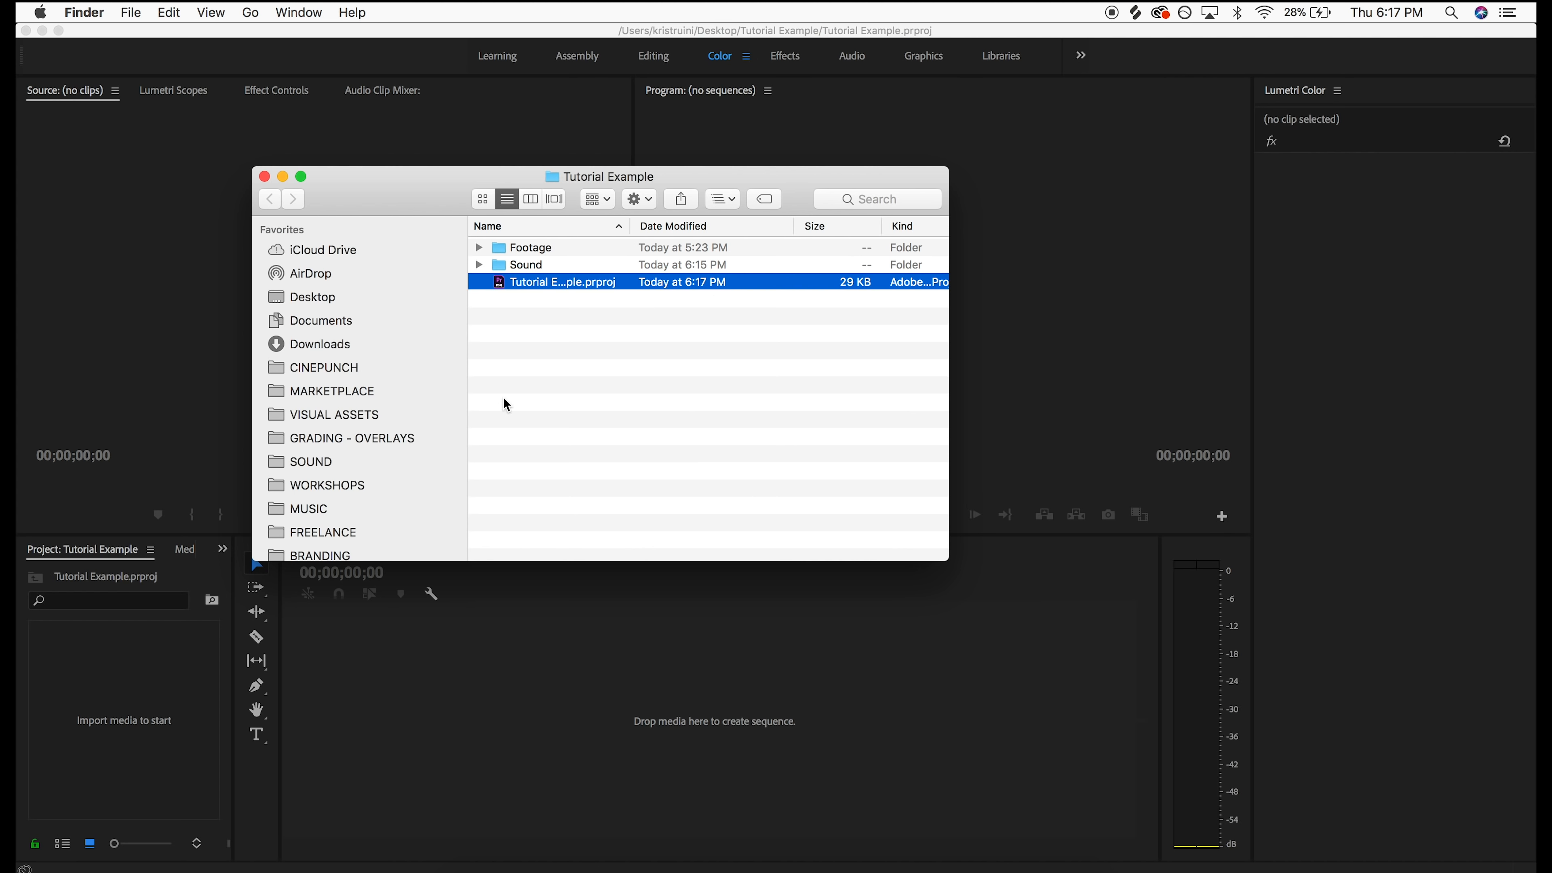
{"action": "left_click", "coordinate": [130, 227]}
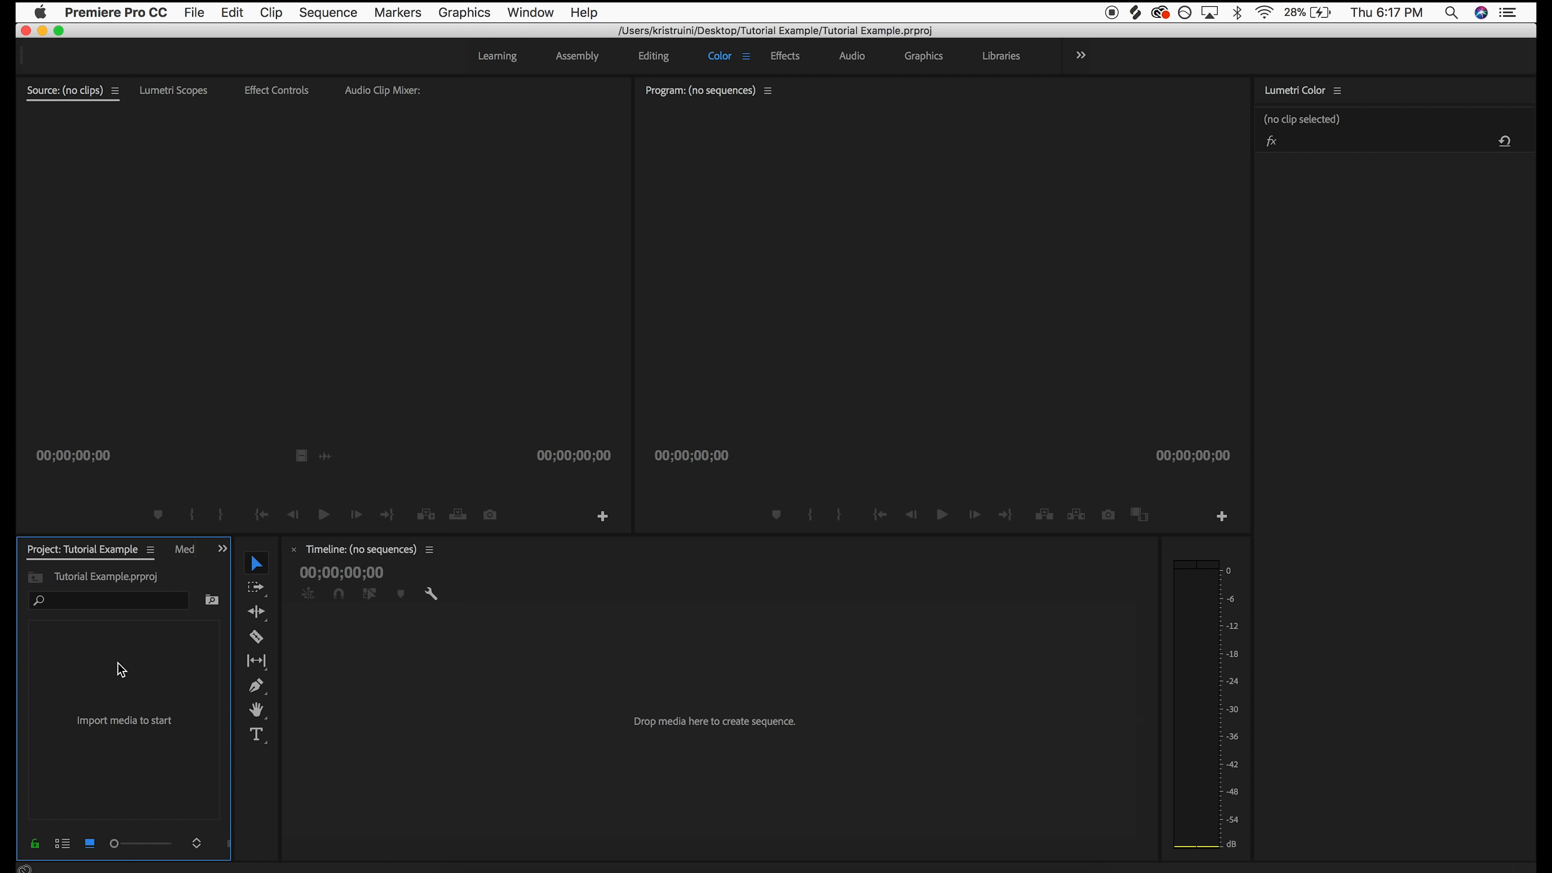
Start a media import and choose the Footage folder inside Tutorial Example
{"action": "left_click", "coordinate": [195, 13]}
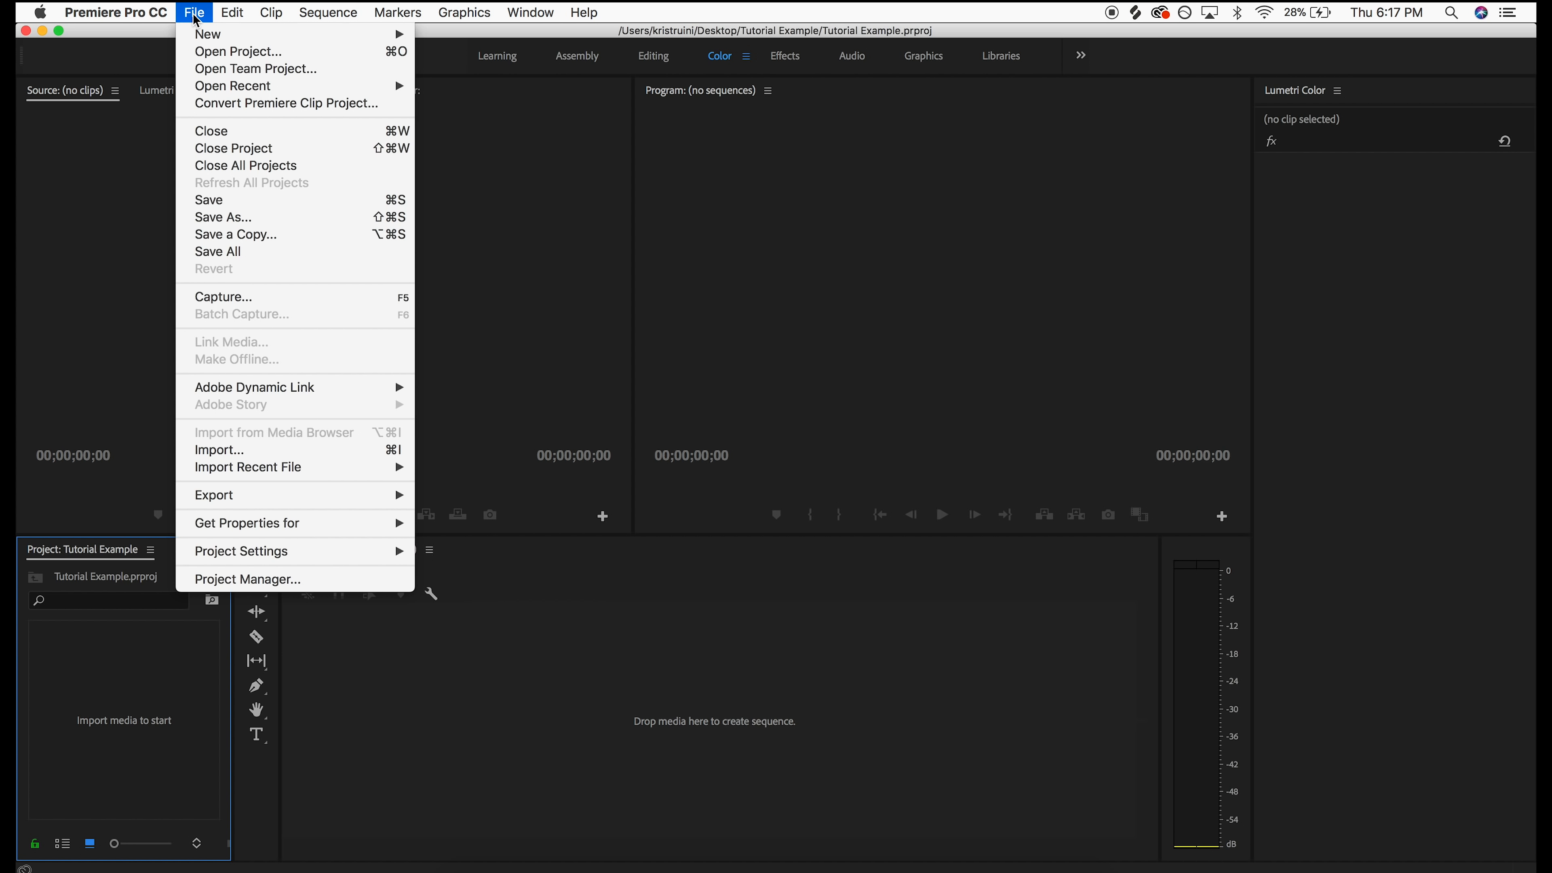
{"action": "left_click", "coordinate": [238, 451]}
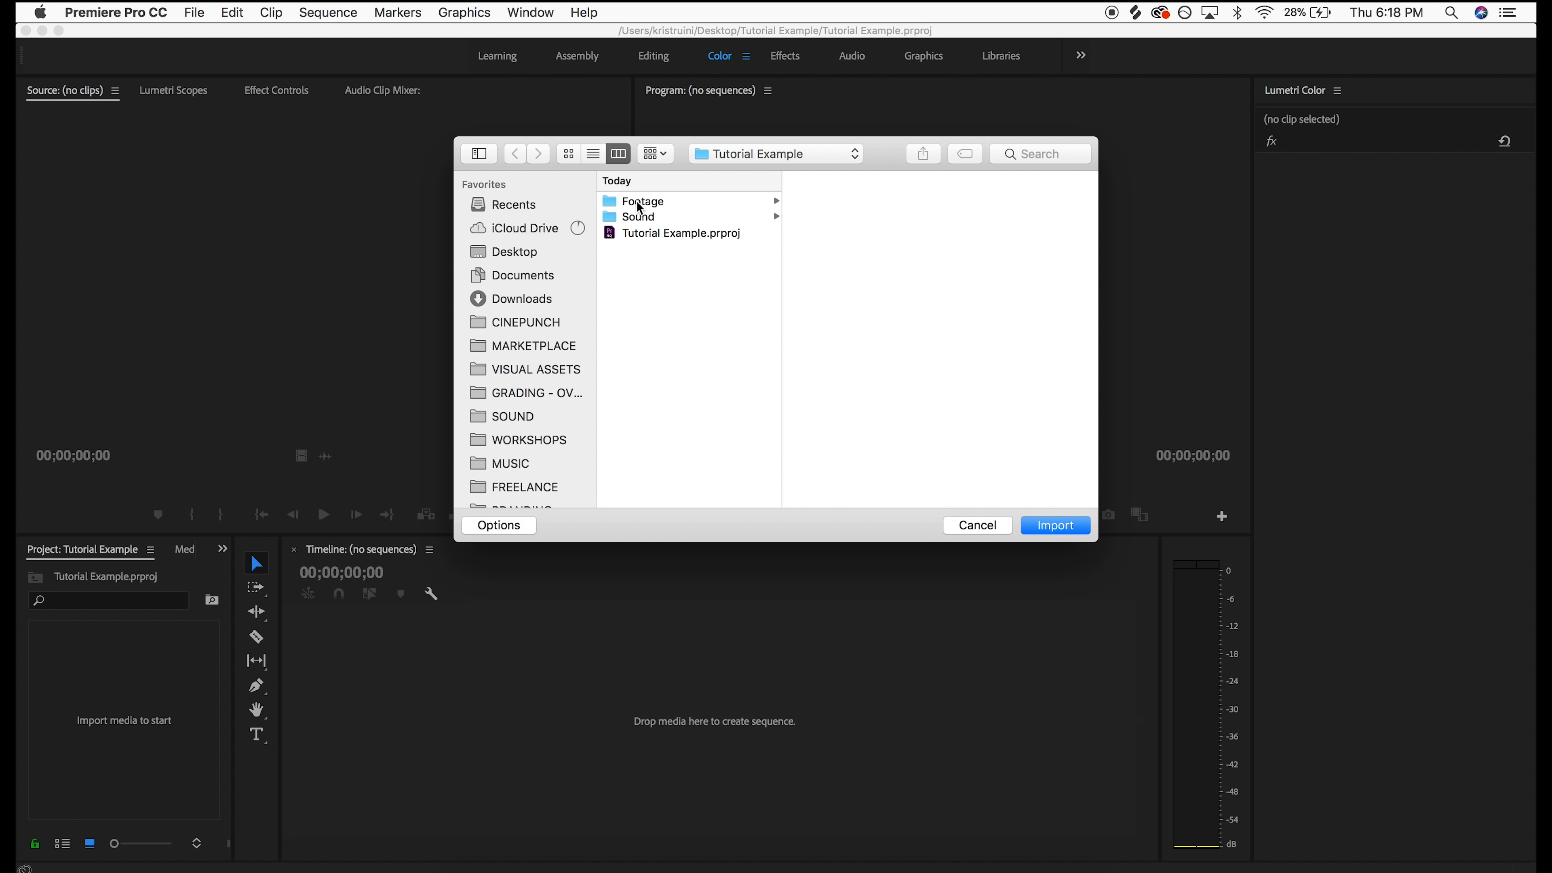
{"action": "left_click", "coordinate": [639, 206]}
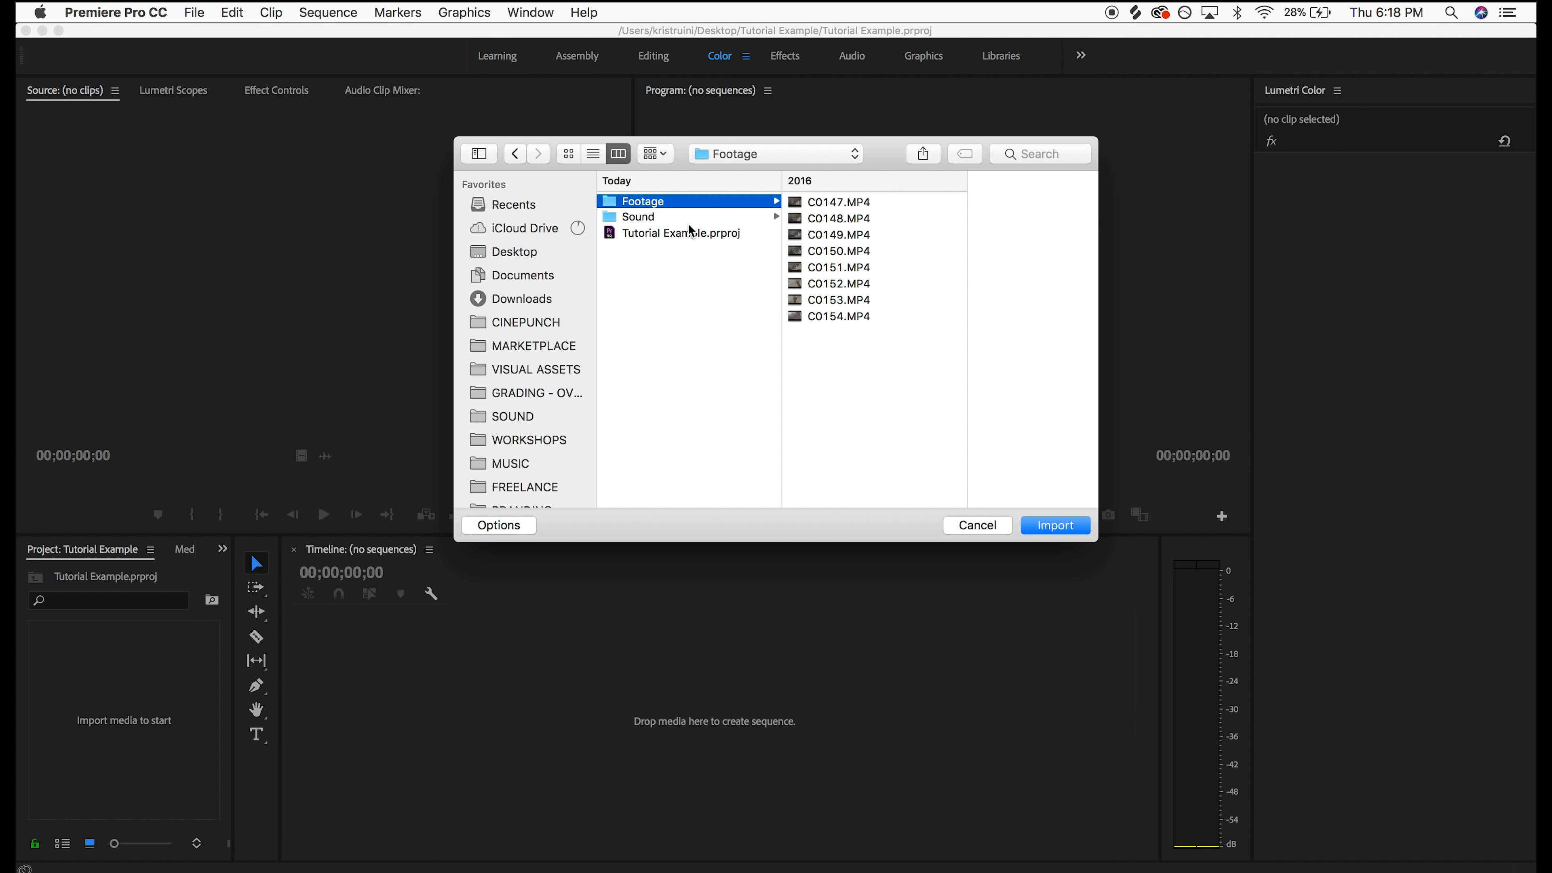
Select the separate clips C0147.MP4, C0150.MP4, C0152.MP4 and C0154.MP4 together in the Footage folder
{"action": "left_click", "coordinate": [849, 205]}
{"action": "left_click", "coordinate": [790, 287]}
{"action": "left_click", "coordinate": [785, 233]}
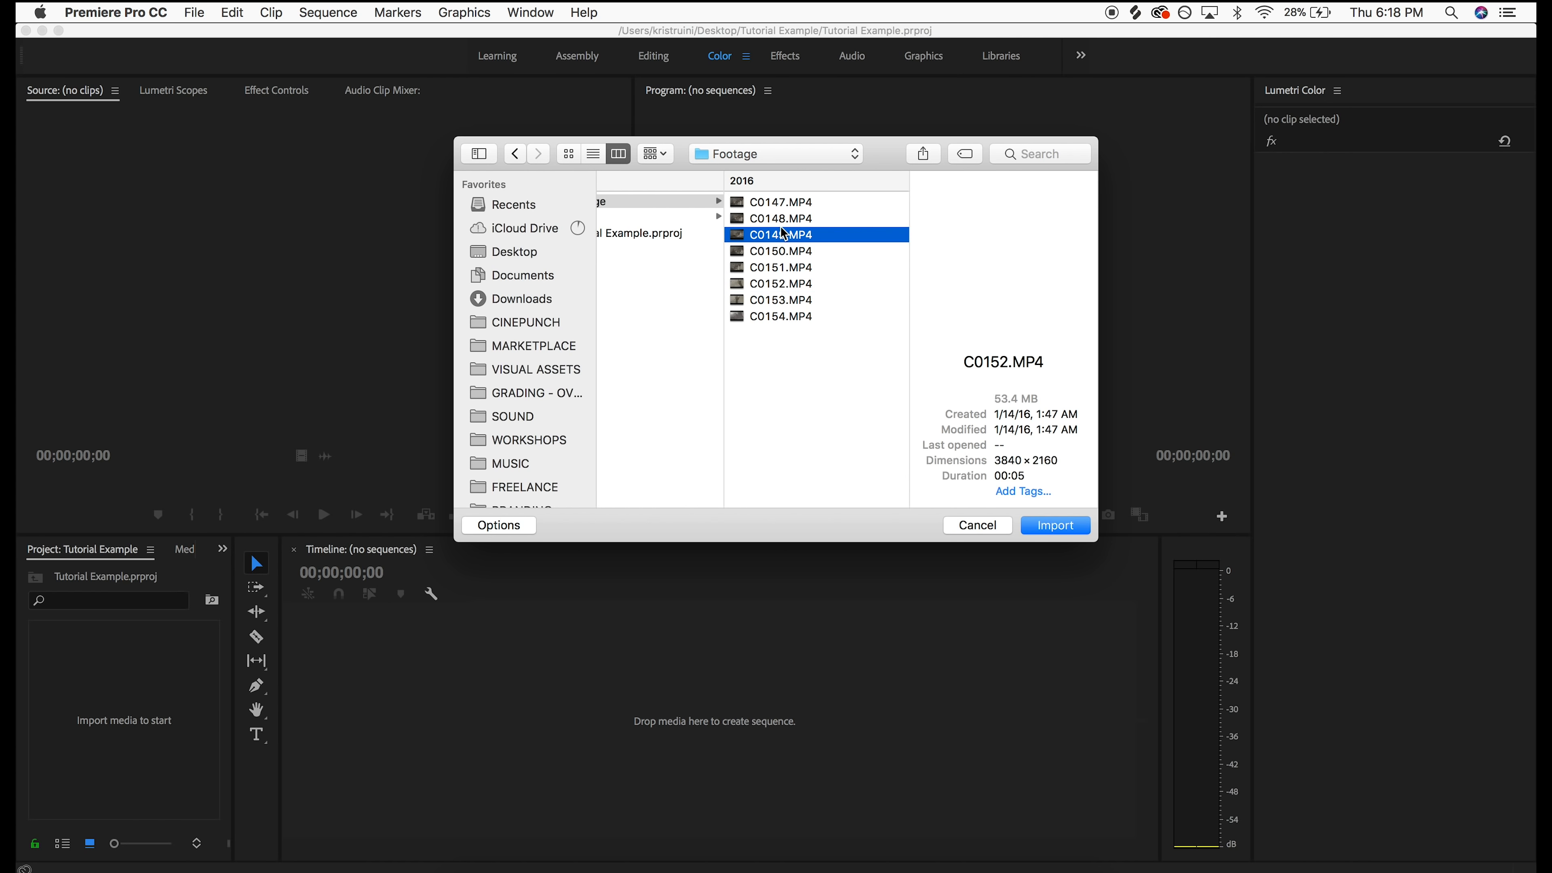
{"action": "left_click", "coordinate": [782, 205]}
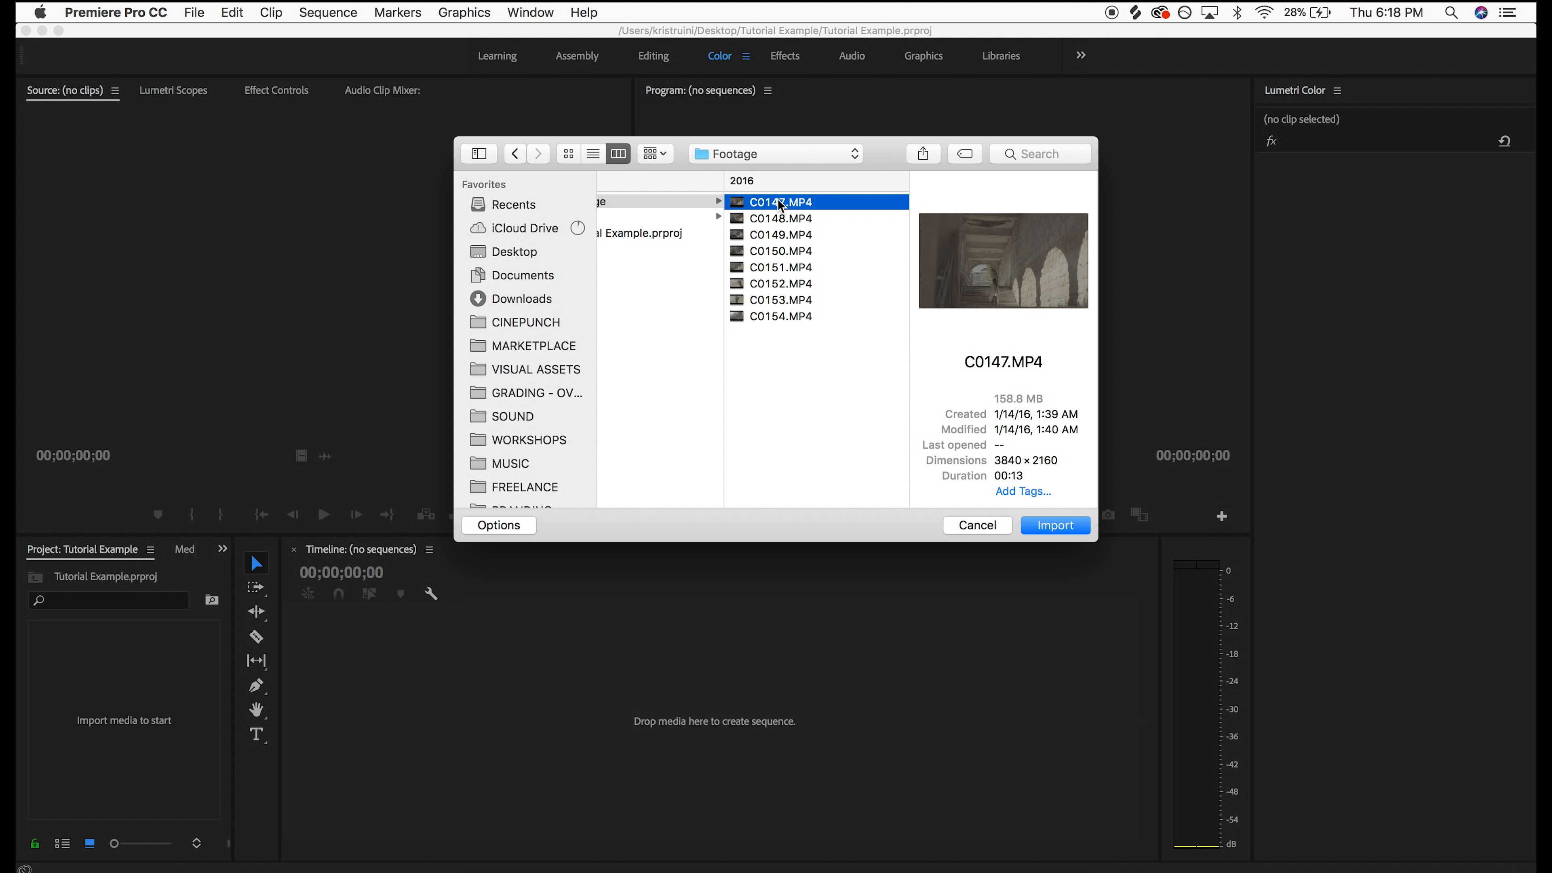
{"action": "left_click", "coordinate": [777, 252], "text": "super"}
{"action": "left_click", "coordinate": [775, 285], "text": "super"}
{"action": "left_click", "coordinate": [773, 316], "text": "super"}
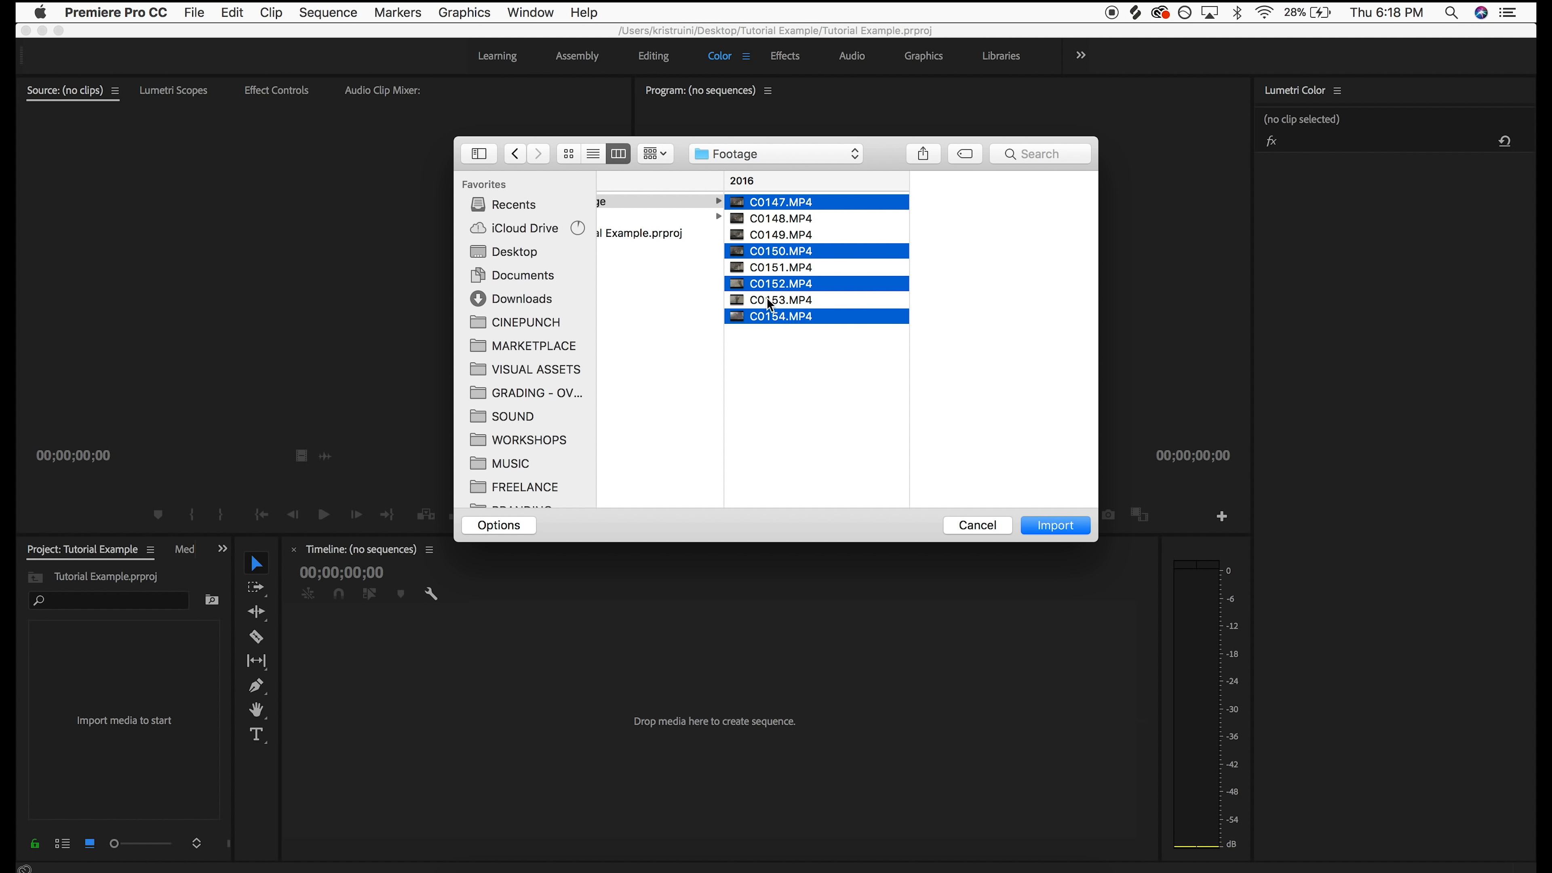
Clear the clip selection and select the continuous range from C0147.MP4 to C0153.MP4
{"action": "left_click", "coordinate": [765, 330]}
{"action": "left_click", "coordinate": [826, 210]}
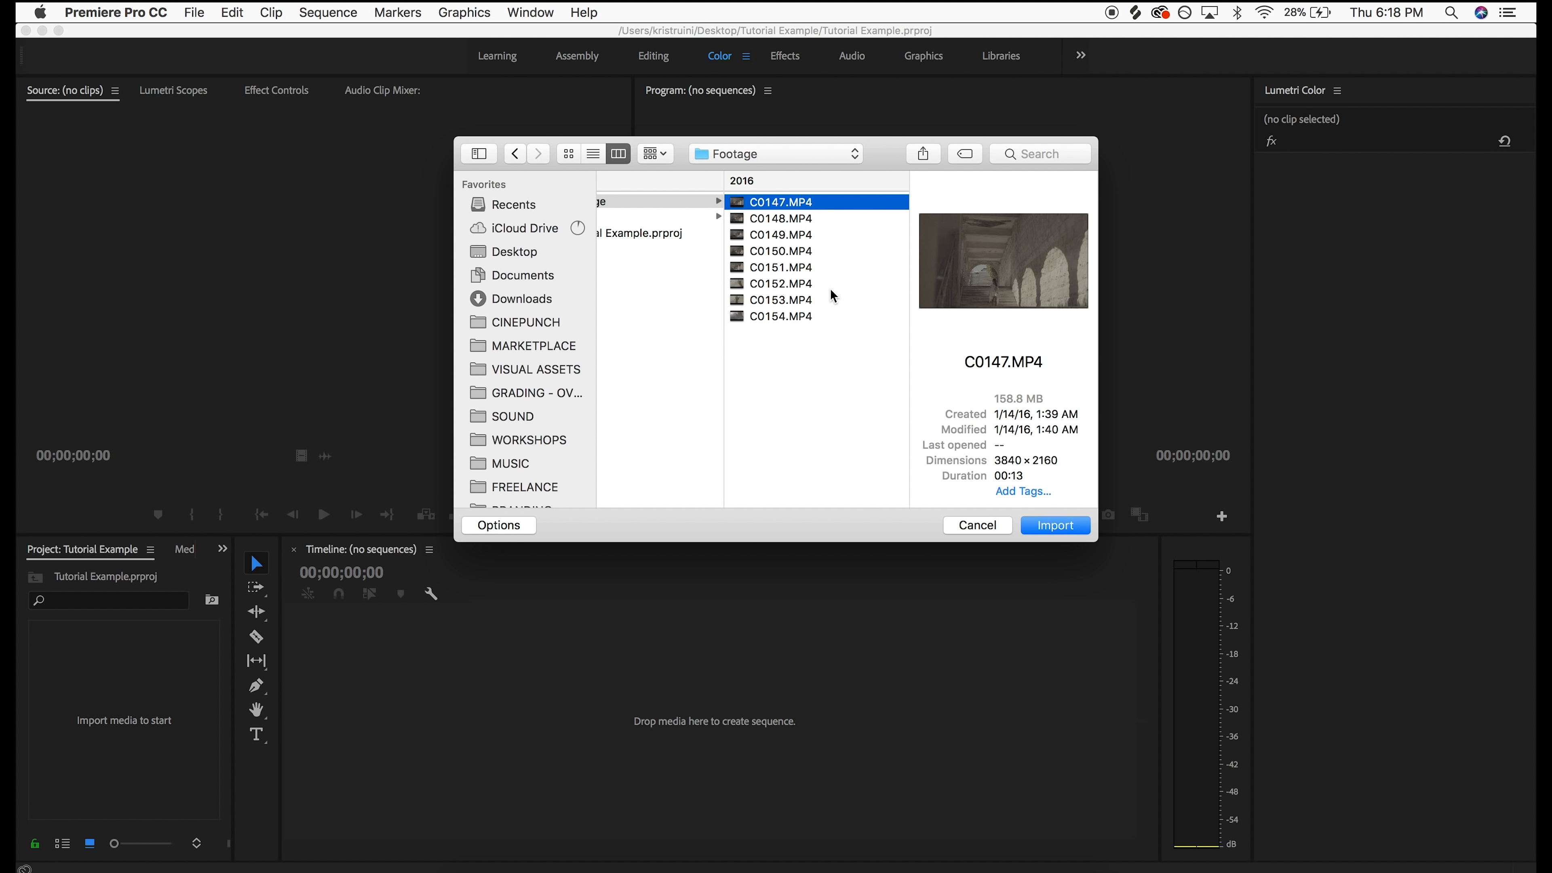
{"action": "left_click", "coordinate": [805, 299], "text": "shift"}
Deselect the individual clips and import the whole Footage folder into the project
{"action": "left_click", "coordinate": [824, 409]}
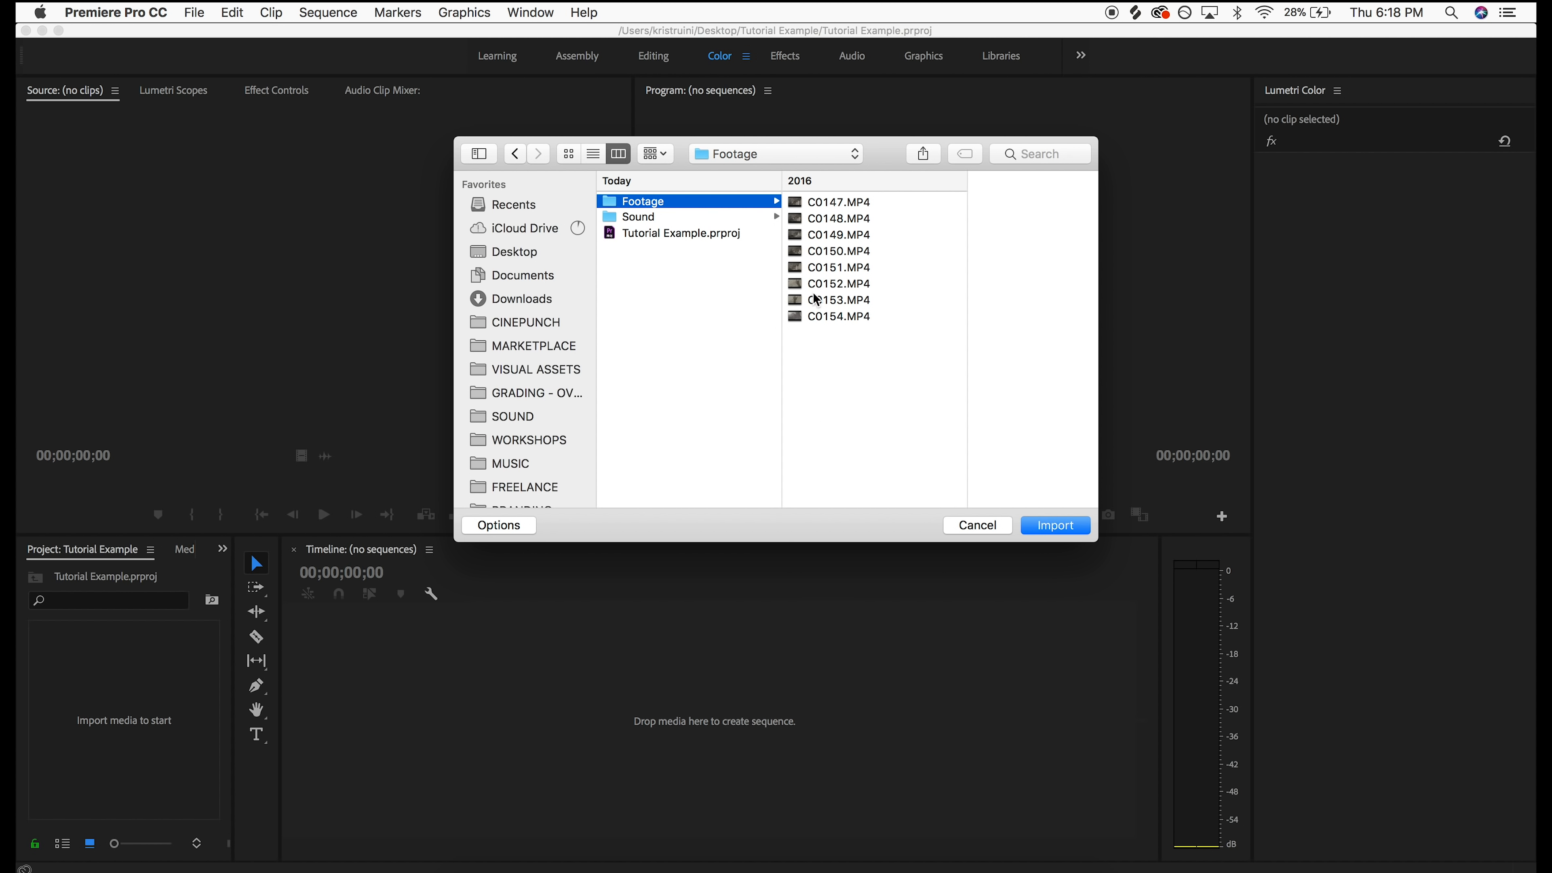
{"action": "left_click", "coordinate": [1057, 526]}
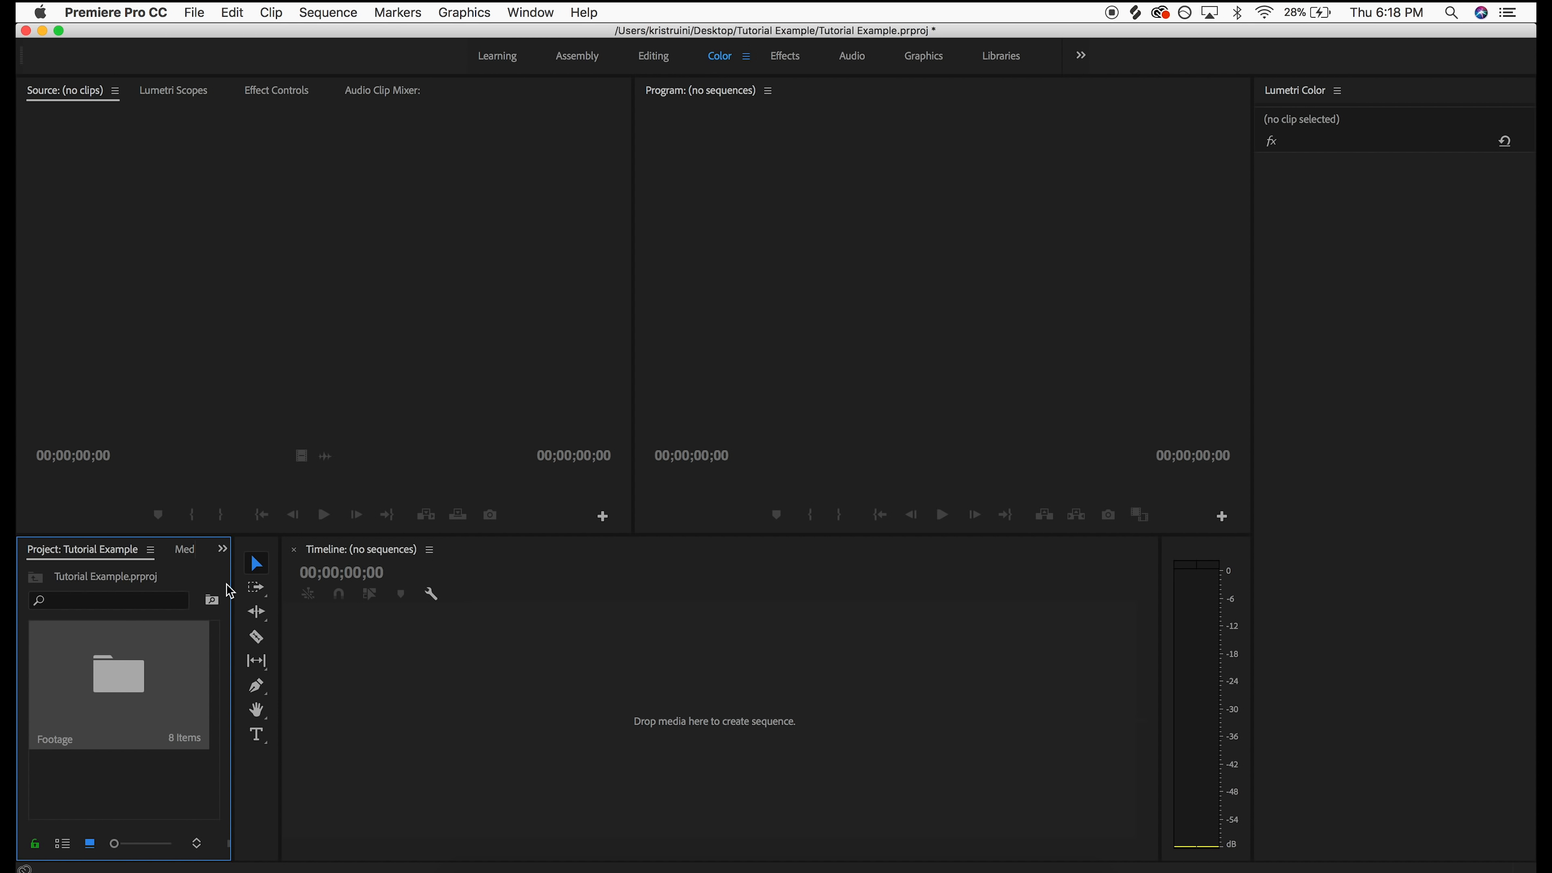
Widen the Project panel and open the Footage bin in its own floating window
{"action": "left_click_drag", "start_coordinate": [232, 569], "coordinate": [438, 569]}
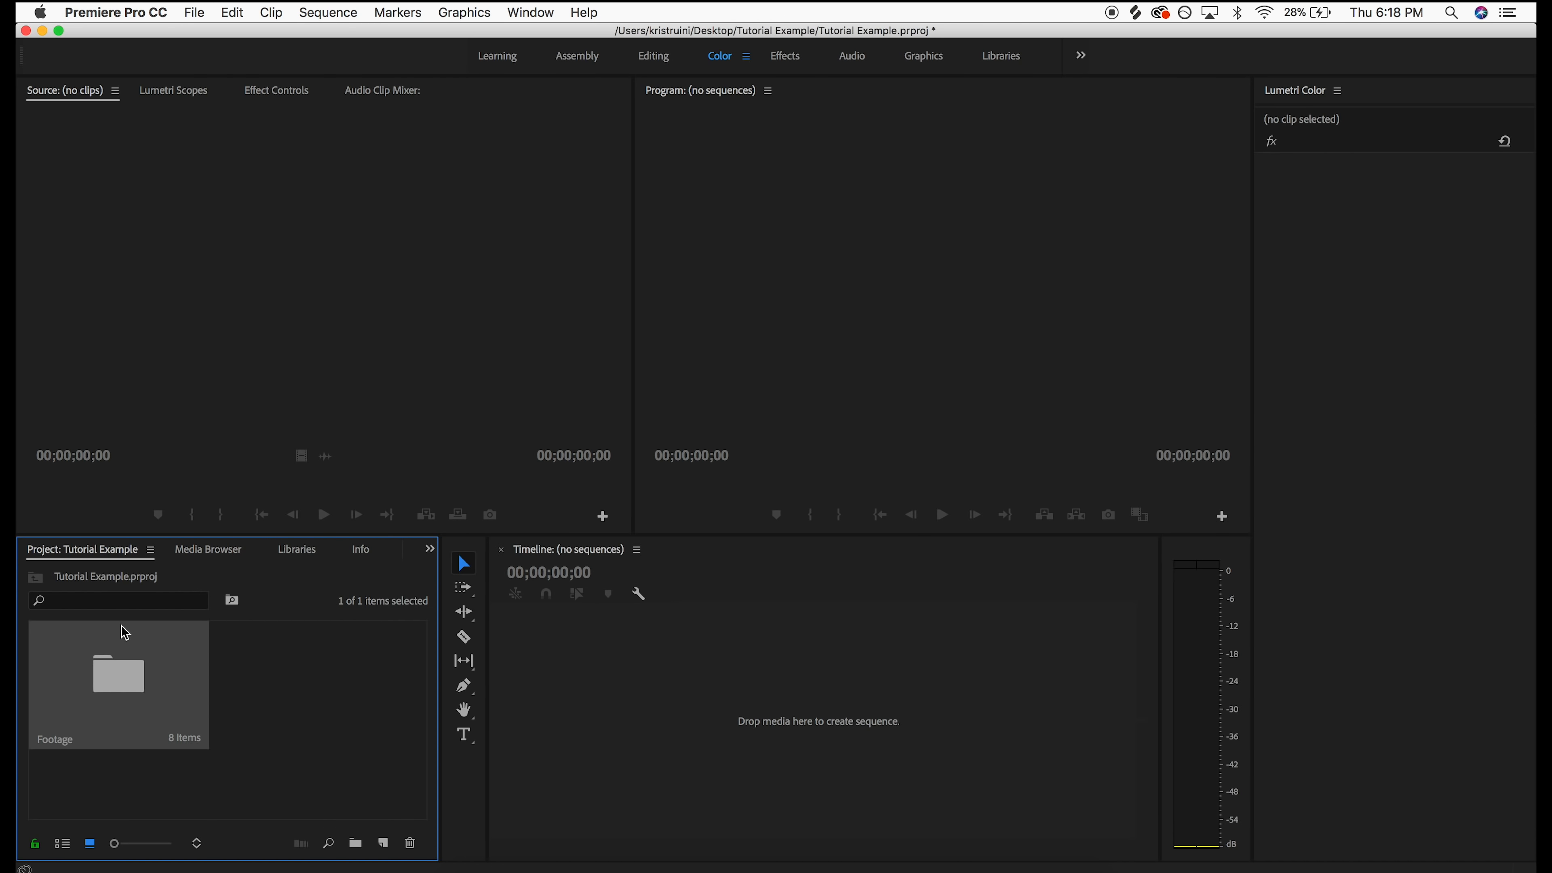
{"action": "double_click", "coordinate": [106, 673]}
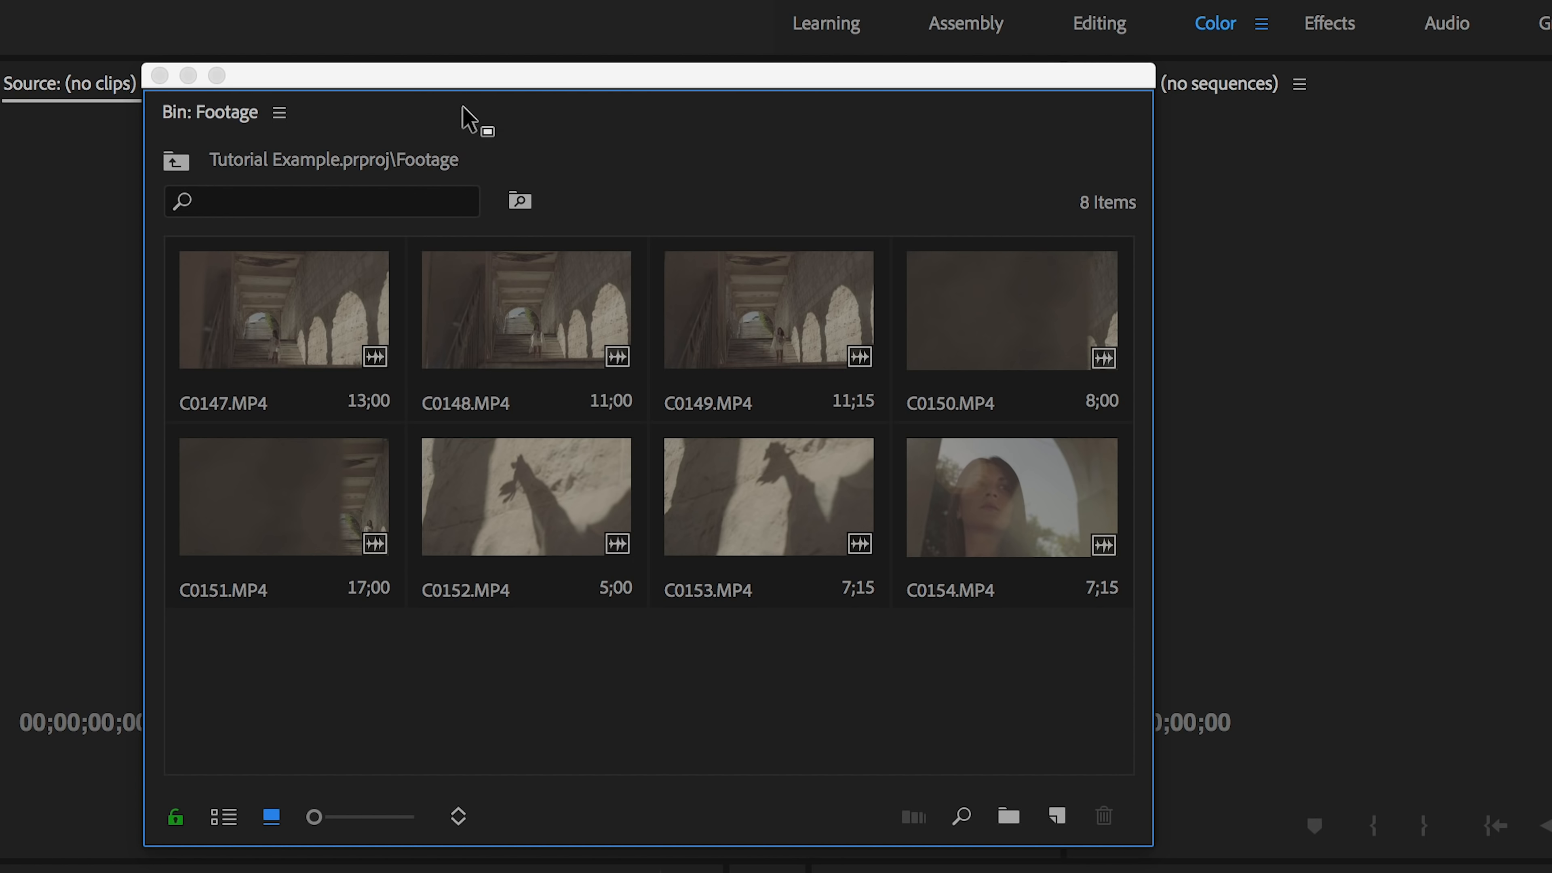
{"action": "left_click_drag", "start_coordinate": [400, 93], "coordinate": [523, 185]}
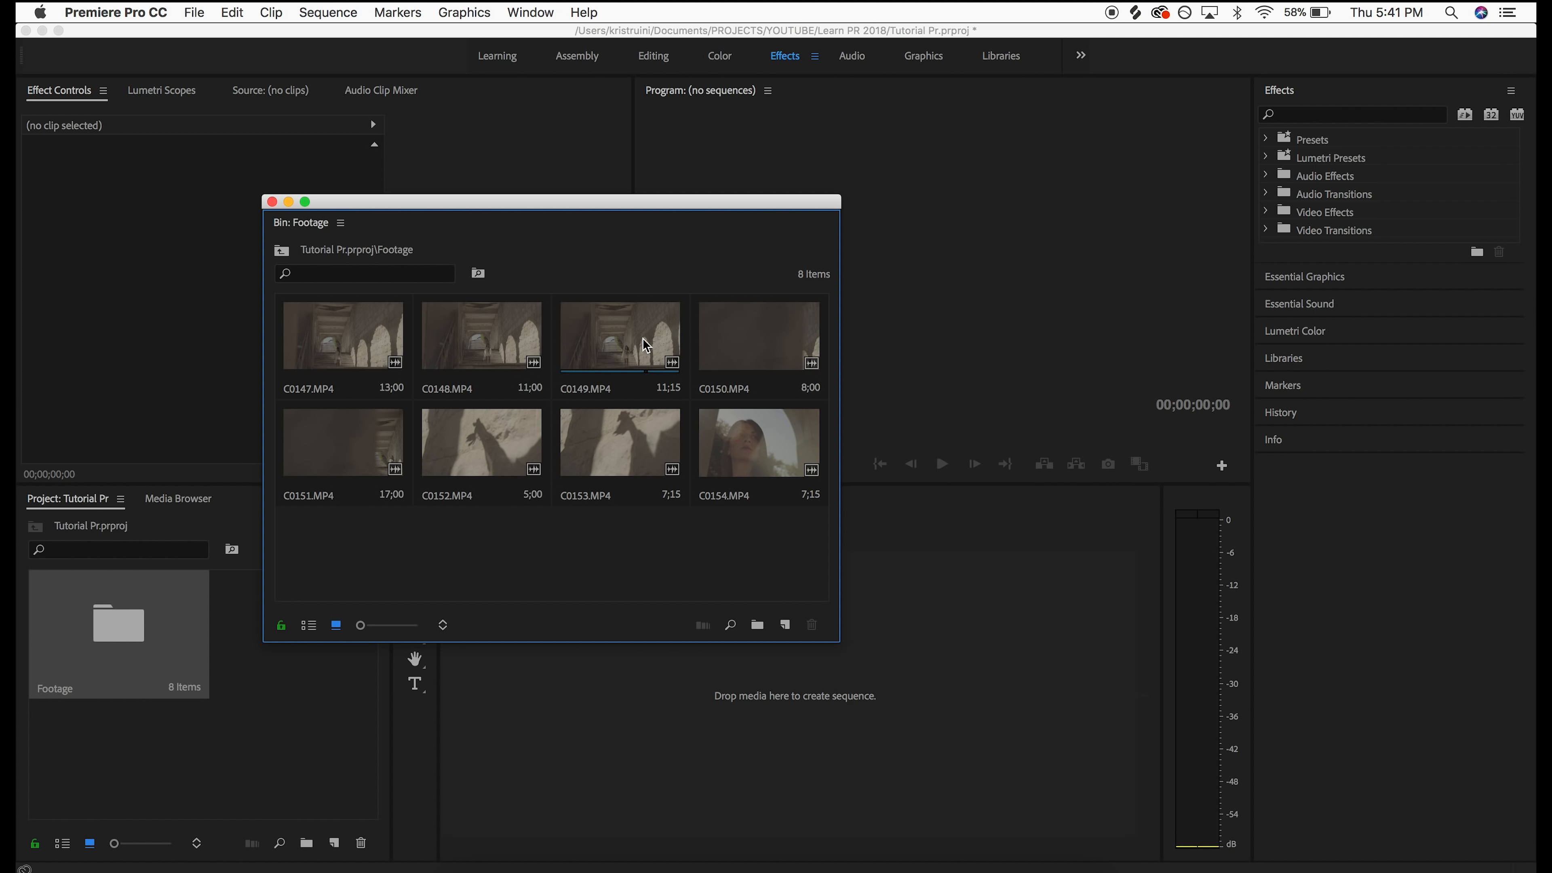
Load clip C0149.MP4 into the Source monitor and move the Footage bin window clear of the preview
{"action": "mouse_move", "coordinate": [600, 333]}
{"action": "left_mouse_down"}
{"action": "mouse_move", "coordinate": [635, 343]}
{"action": "mouse_move", "coordinate": [649, 399]}
{"action": "mouse_move", "coordinate": [691, 760]}
{"action": "mouse_move", "coordinate": [662, 726]}
{"action": "mouse_move", "coordinate": [690, 737]}
{"action": "mouse_move", "coordinate": [627, 380]}
{"action": "mouse_move", "coordinate": [599, 339]}
{"action": "left_mouse_up"}
{"action": "double_click", "coordinate": [599, 339]}
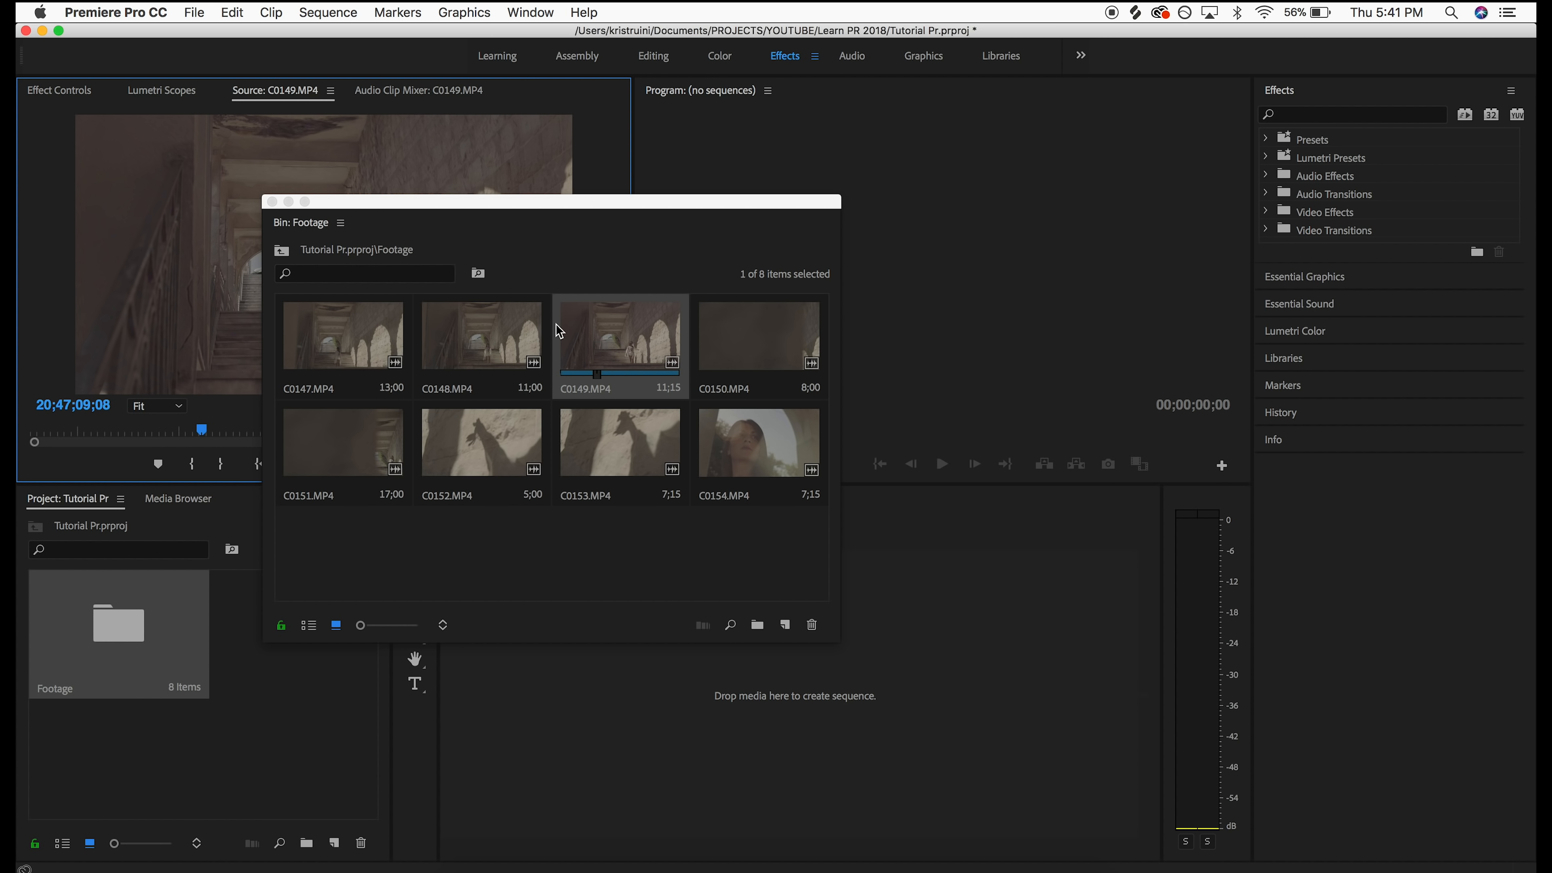
{"action": "left_click_drag", "start_coordinate": [339, 204], "coordinate": [688, 384]}
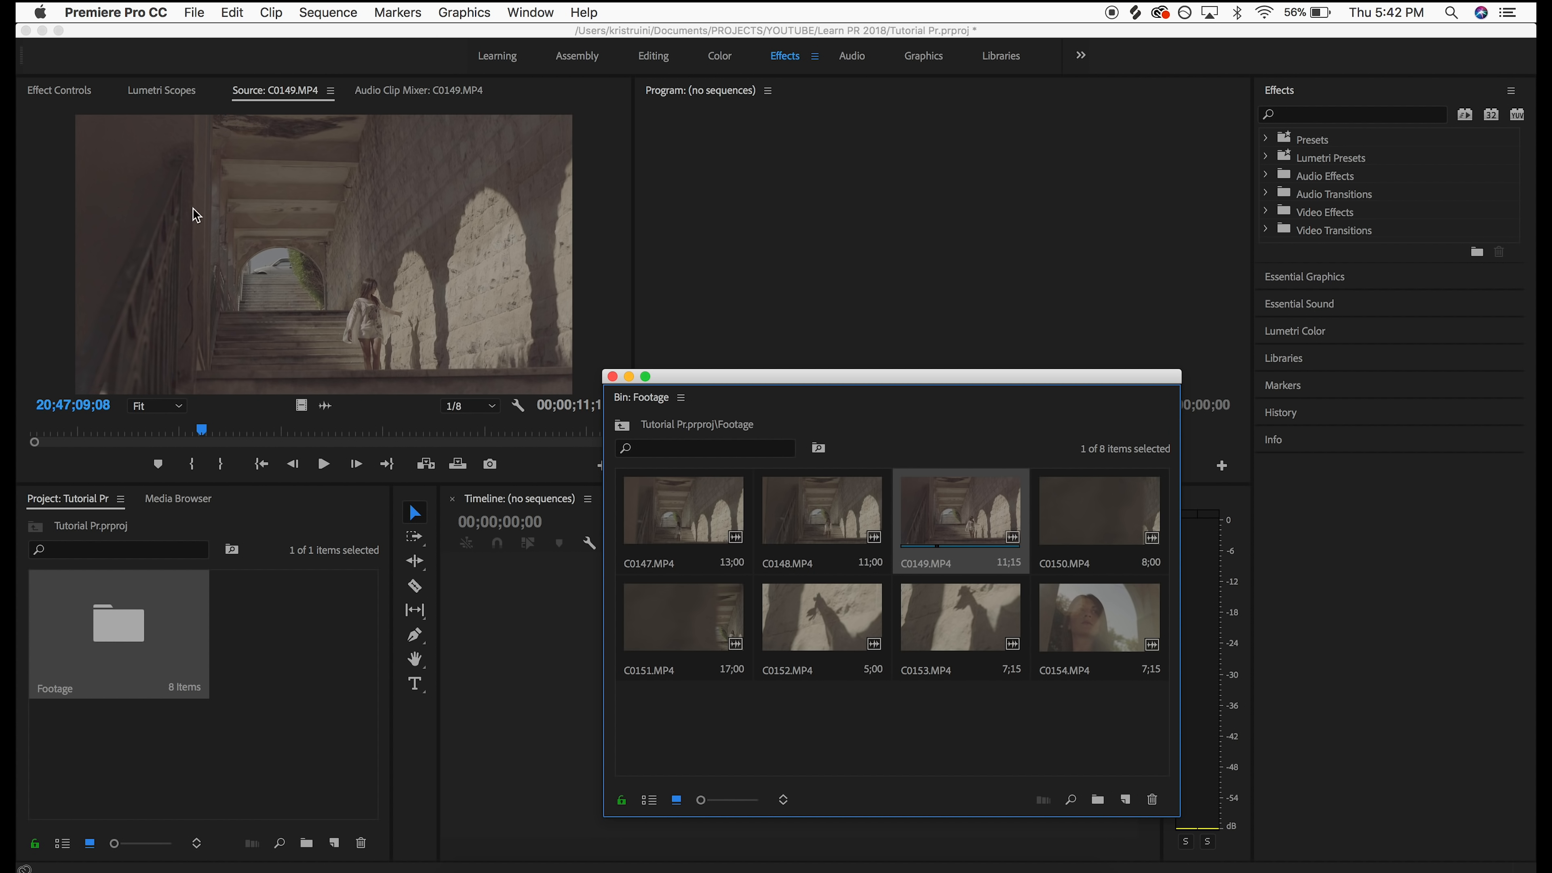
{"action": "left_click", "coordinate": [263, 107]}
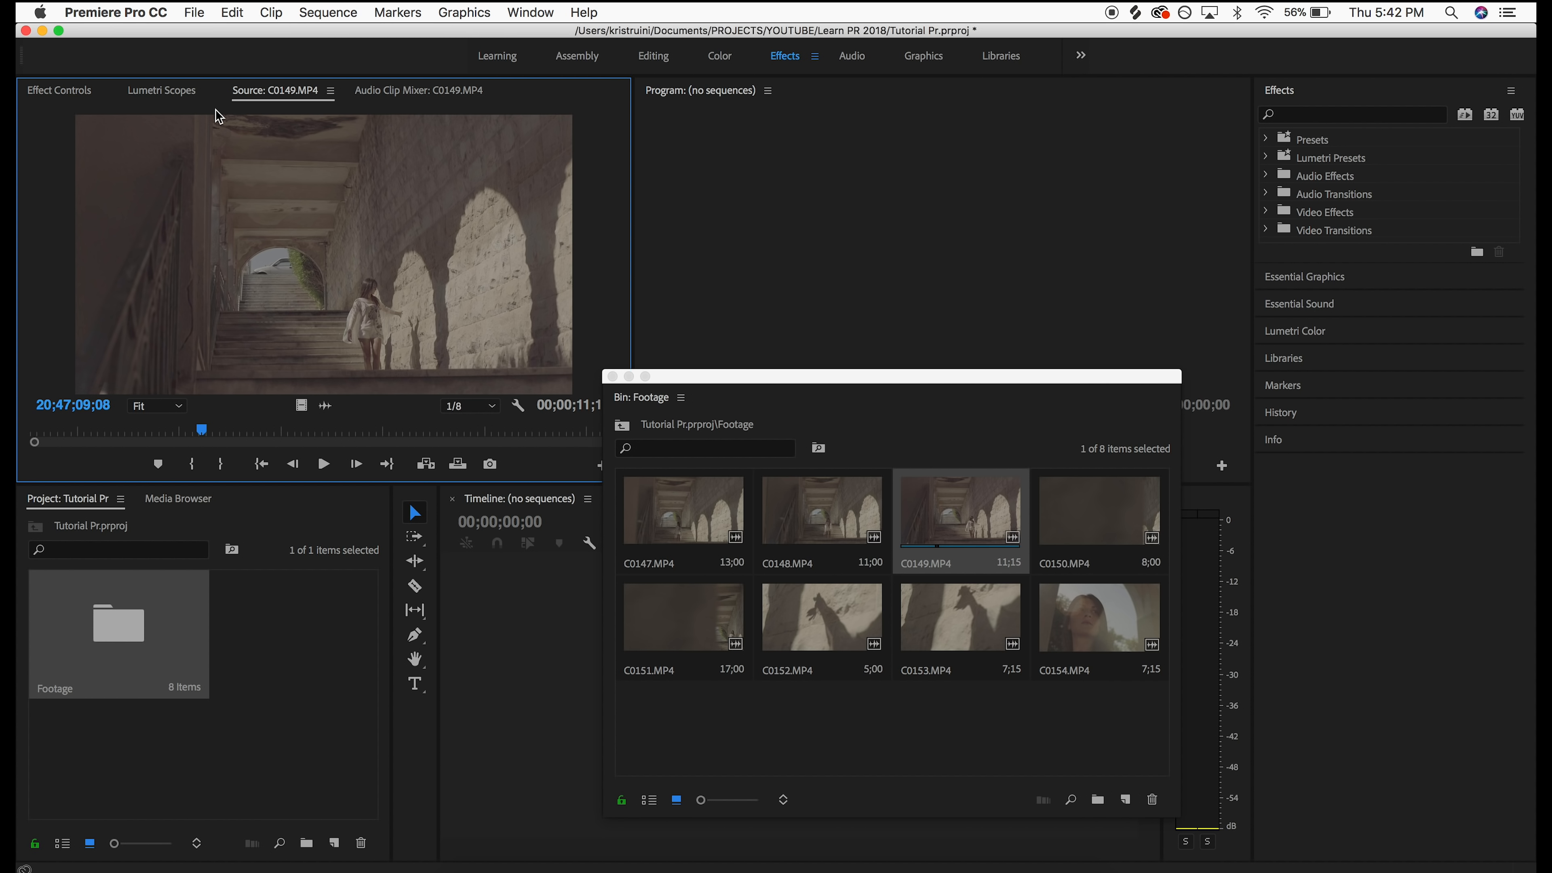
{"action": "left_click_drag", "start_coordinate": [264, 101], "coordinate": [344, 101]}
{"action": "left_click", "coordinate": [527, 12]}
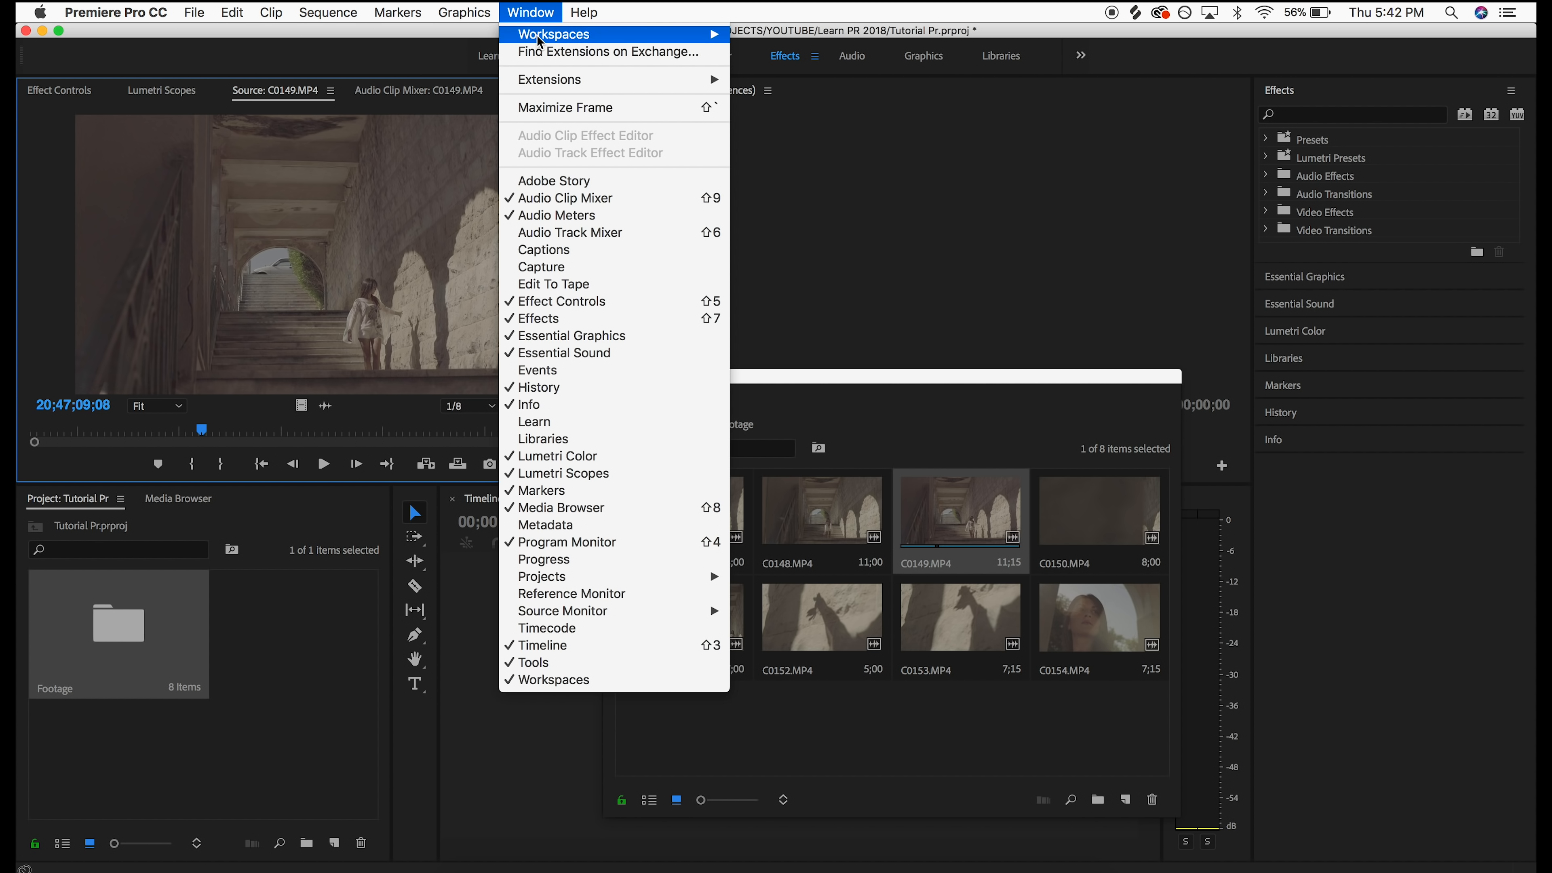
{"action": "mouse_move", "coordinate": [684, 34]}
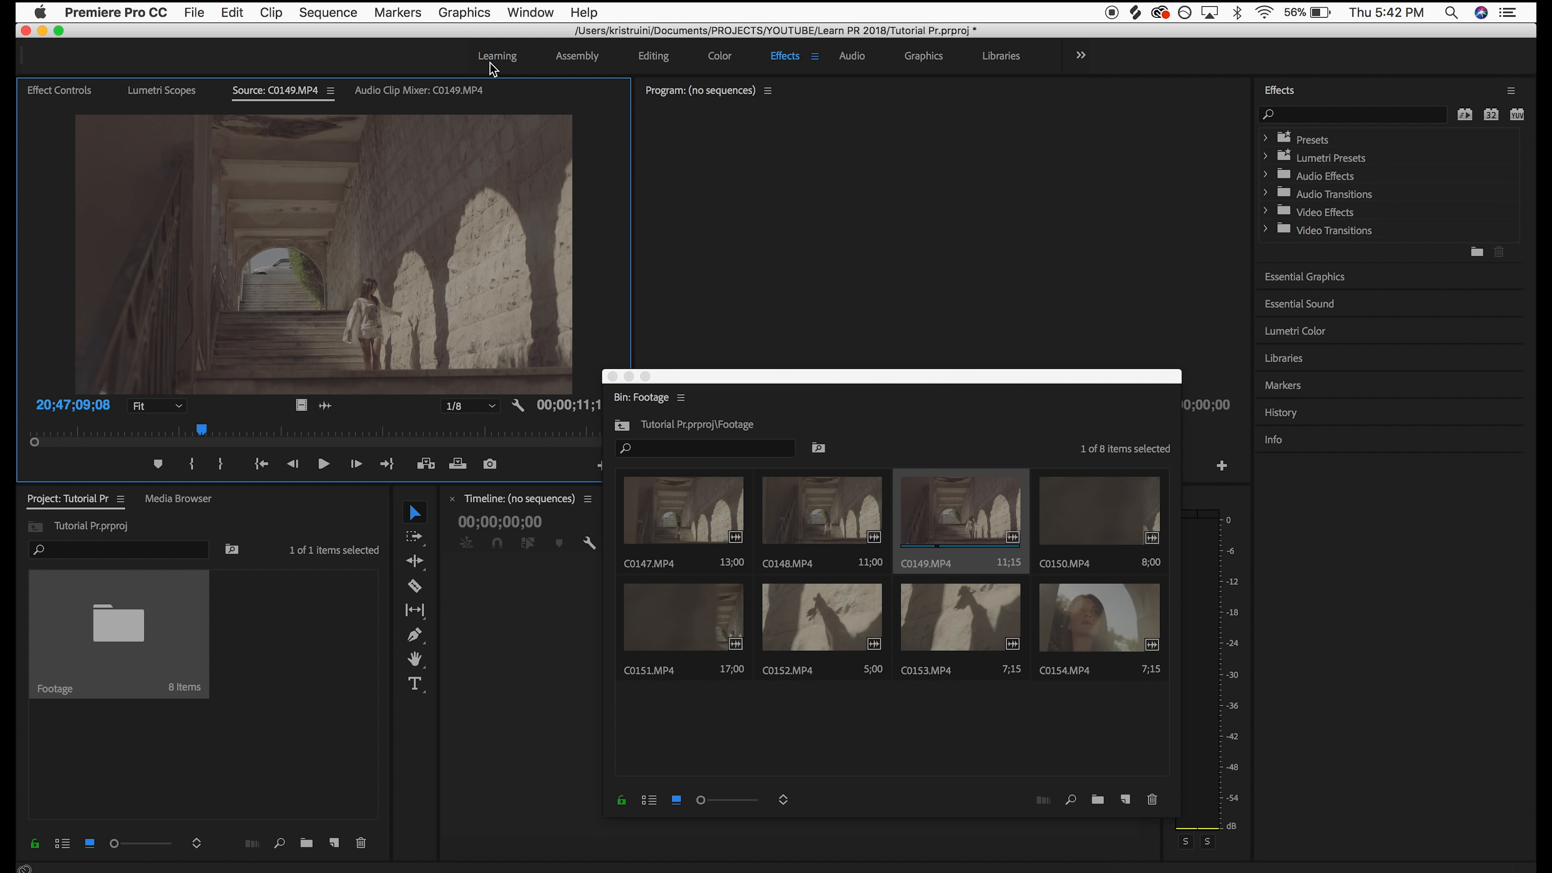
Scrub and play clip C0149.MP4 in the Source monitor to review it
{"action": "left_click_drag", "start_coordinate": [73, 436], "coordinate": [106, 435]}
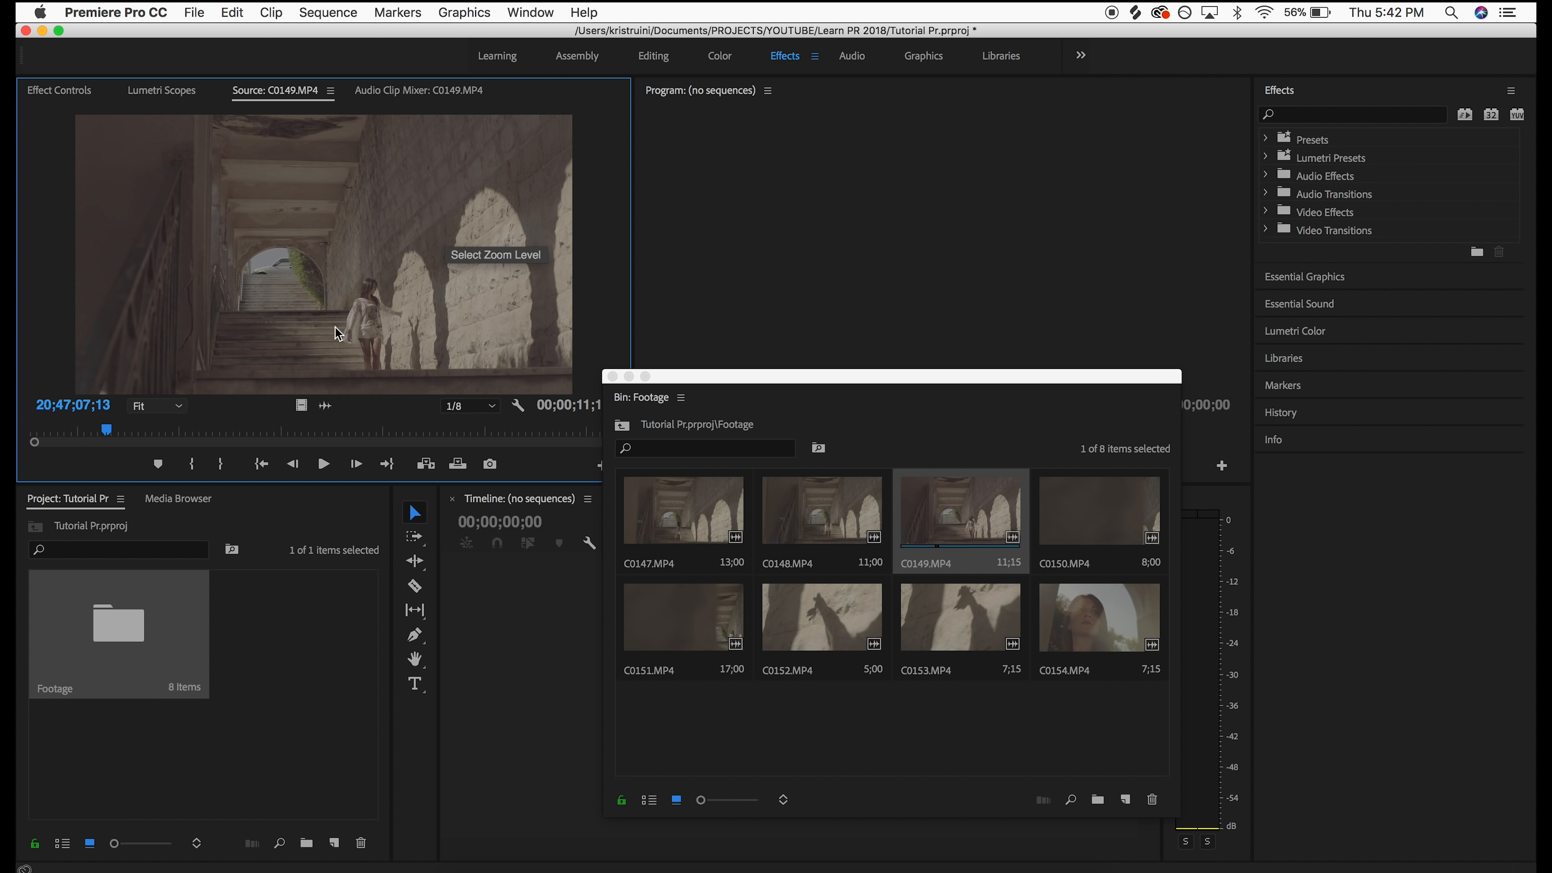
{"action": "left_click", "coordinate": [168, 432]}
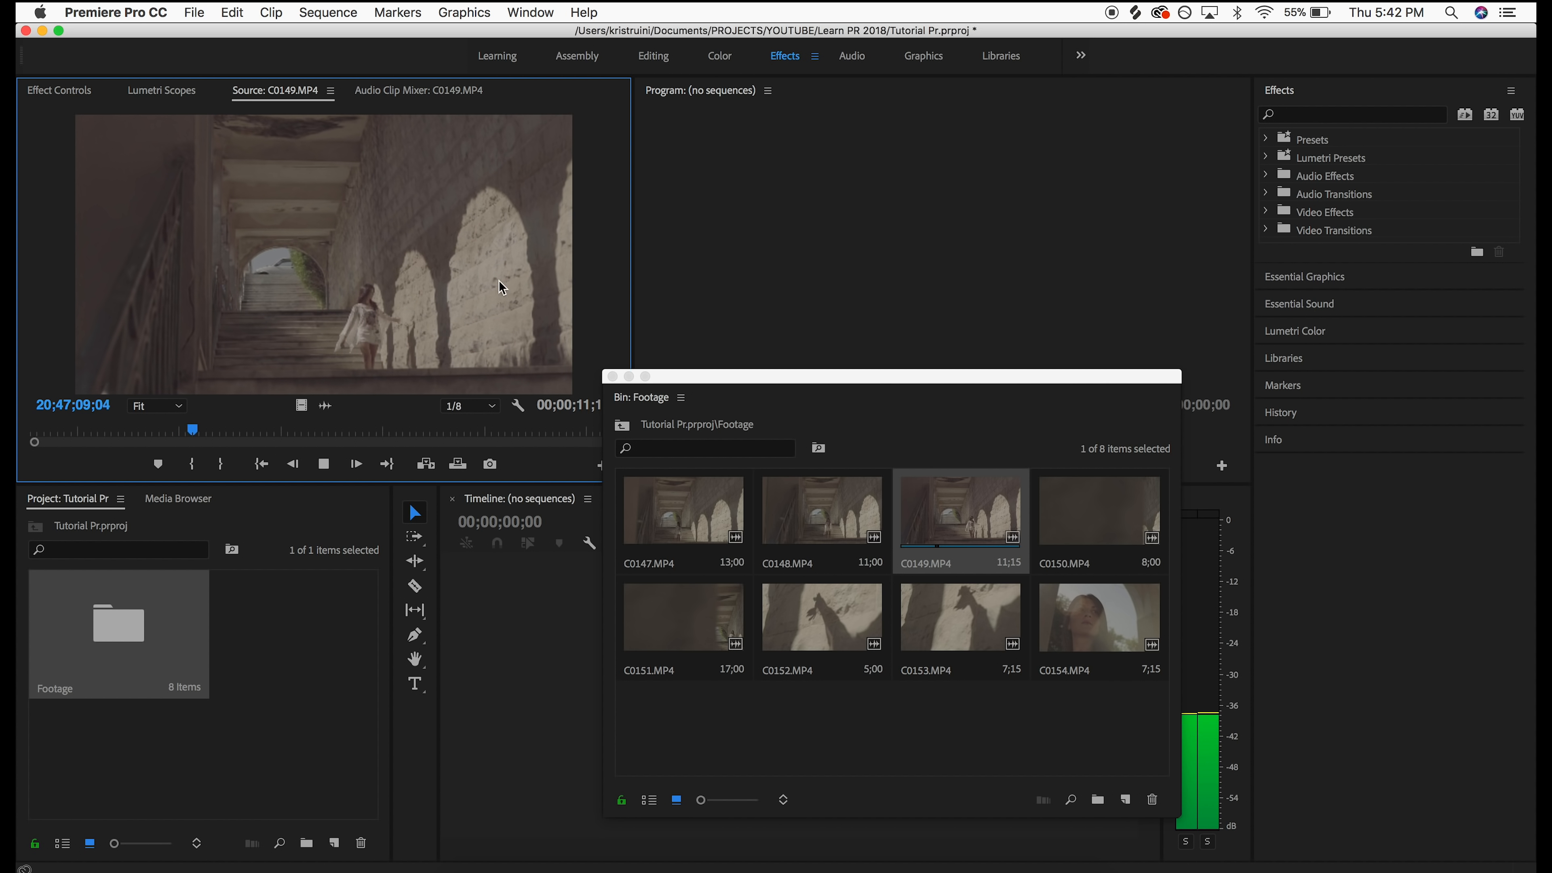
{"action": "key", "text": "space"}
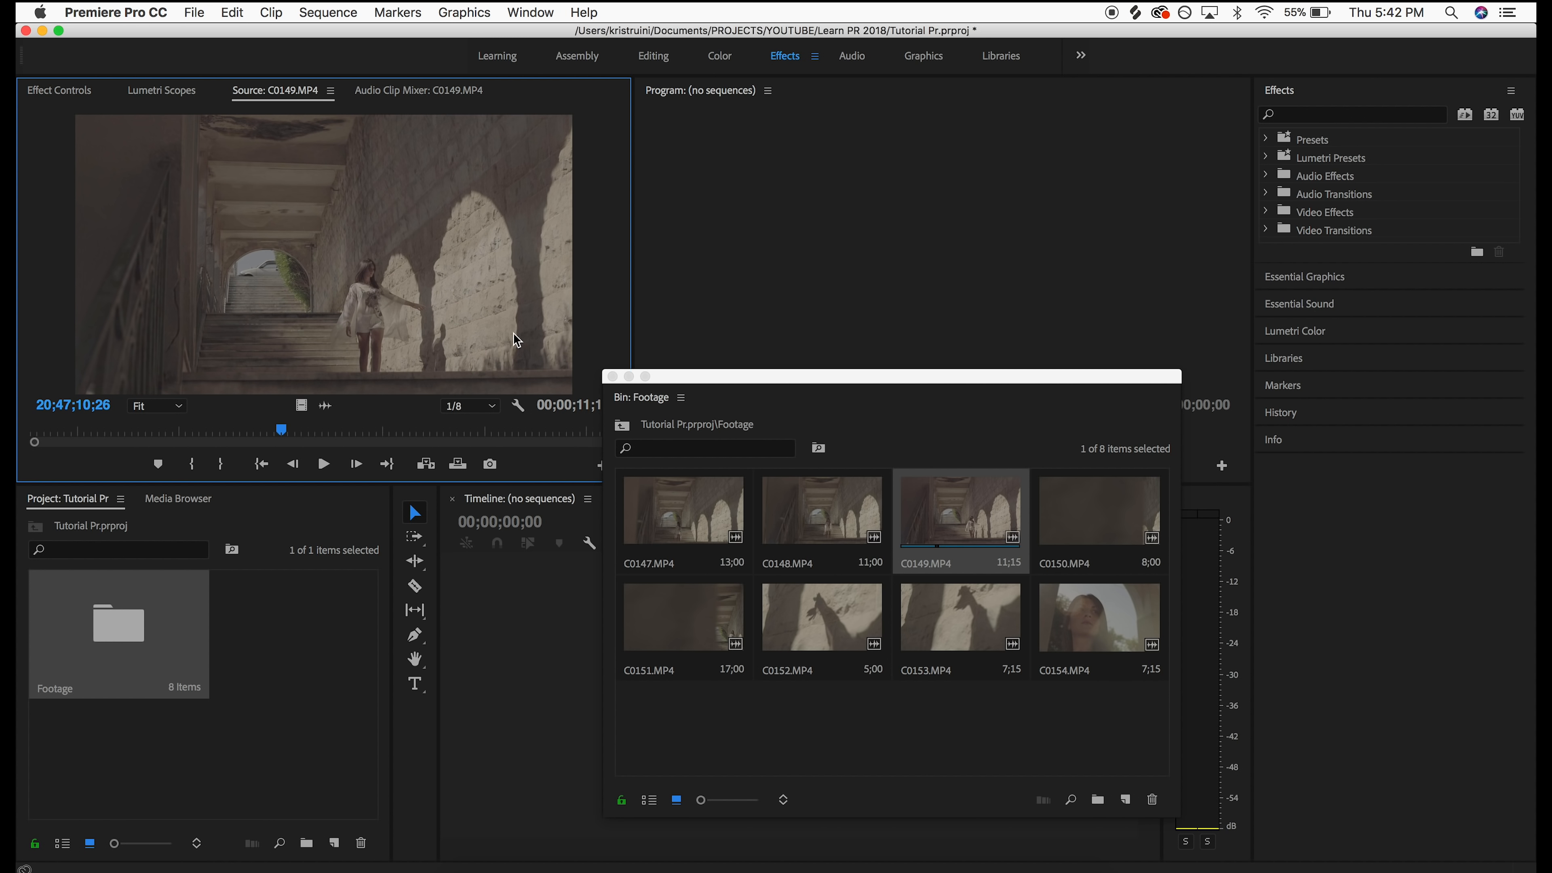
Load clip C0151.MP4 into the Source monitor and play it from the beginning
{"action": "double_click", "coordinate": [680, 629]}
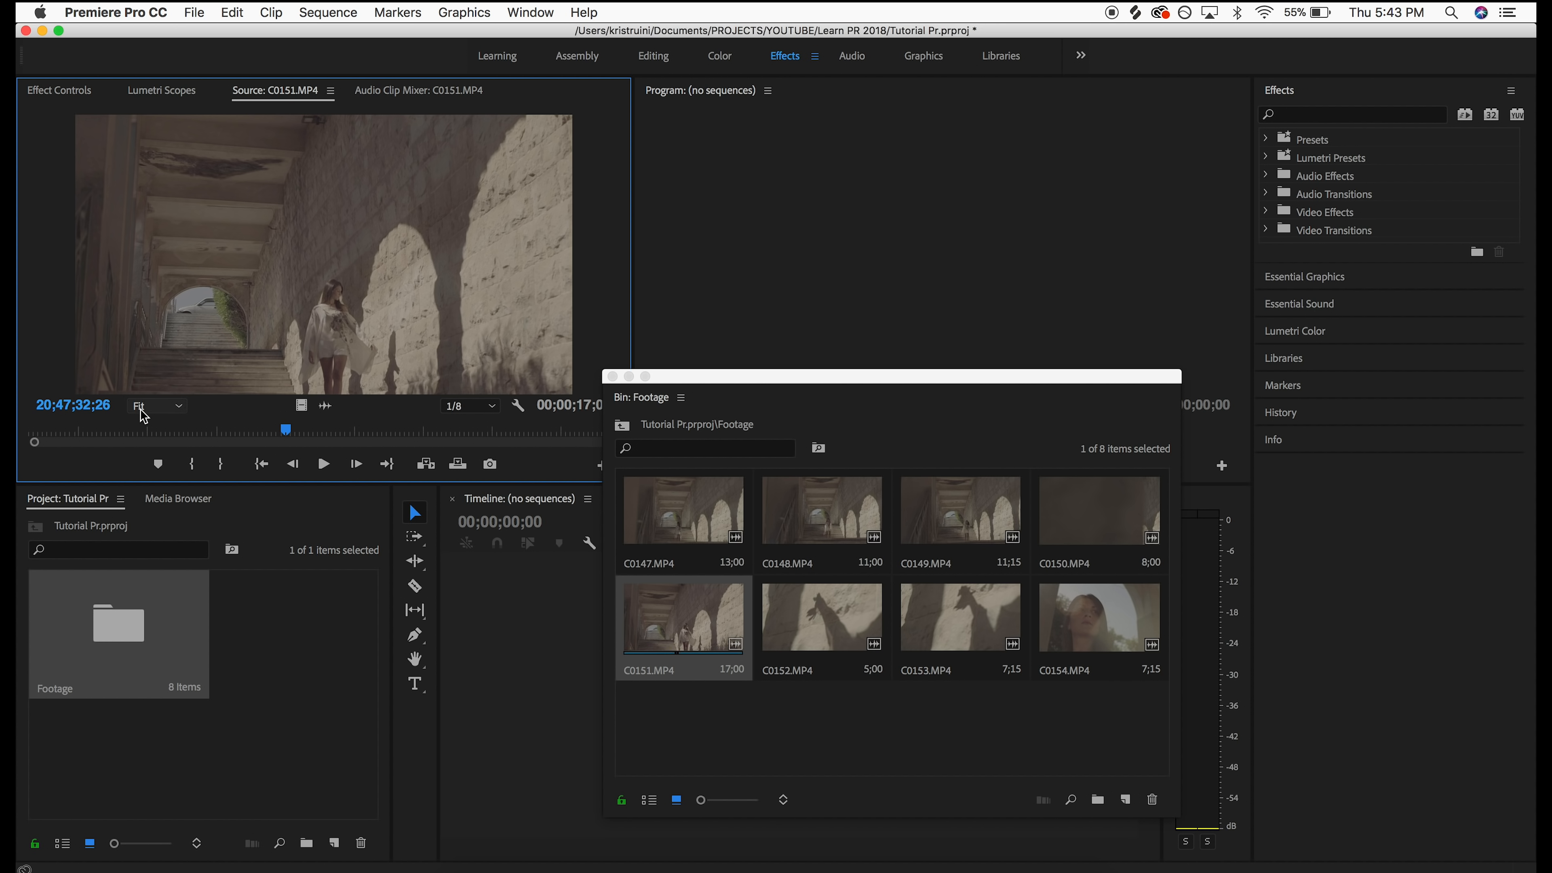
{"action": "mouse_move", "coordinate": [37, 433]}
{"action": "left_mouse_down"}
{"action": "mouse_move", "coordinate": [154, 432]}
{"action": "mouse_move", "coordinate": [18, 445]}
{"action": "left_mouse_up"}
{"action": "key", "text": "space"}
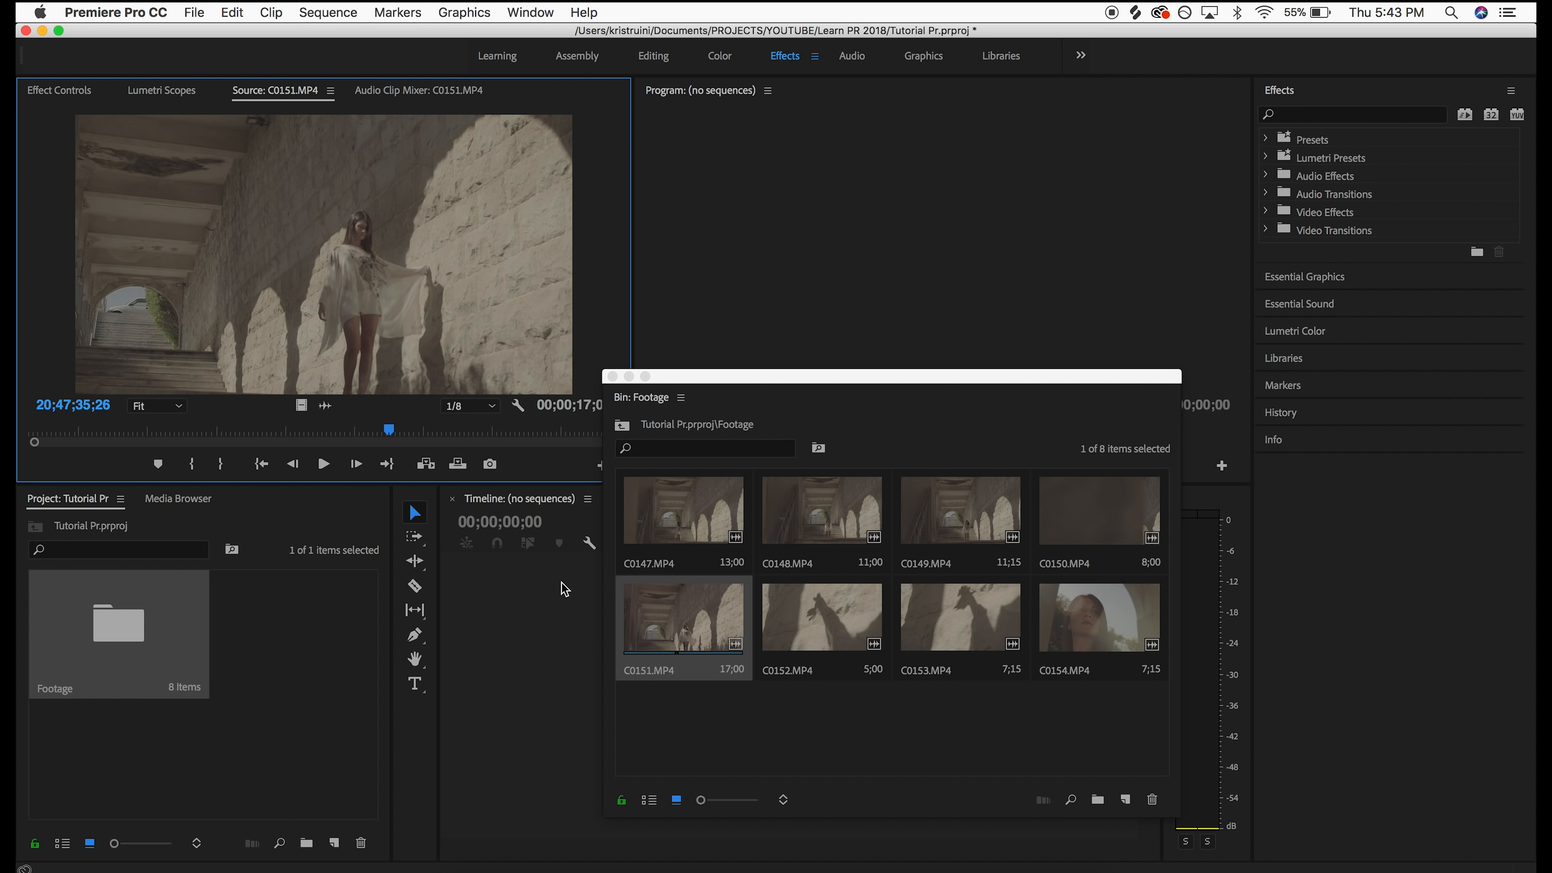
Return to the start of clip C0151.MP4 and mark the In point there
{"action": "left_click_drag", "start_coordinate": [53, 429], "coordinate": [25, 439]}
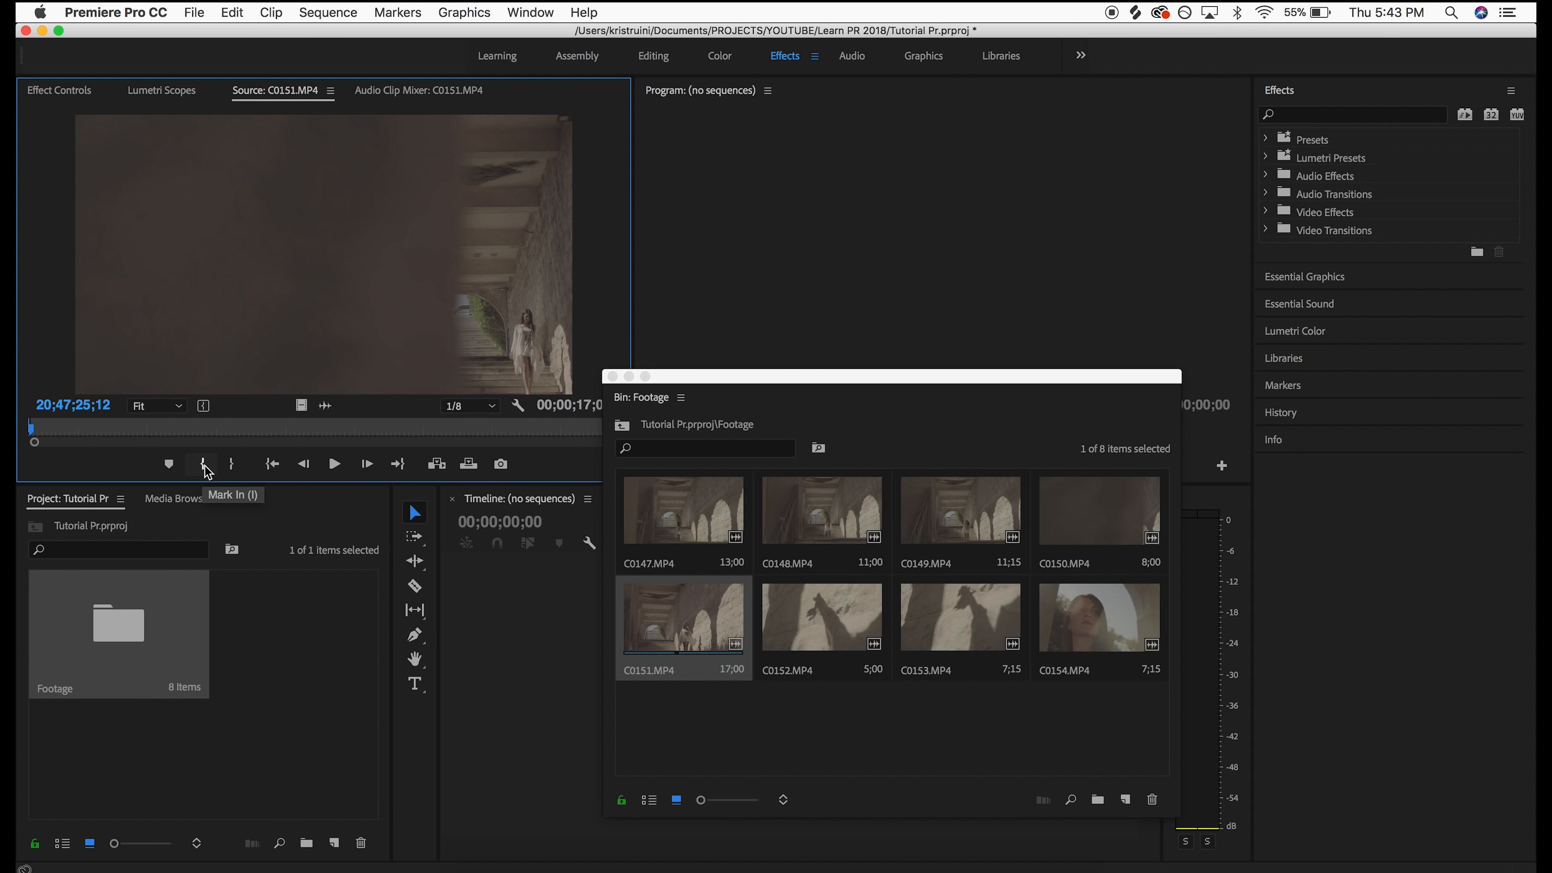
Mark the Out point of clip C0151.MP4 at 20;47;32;15 and minimize the Footage bin window
{"action": "left_click_drag", "start_coordinate": [54, 431], "coordinate": [278, 438]}
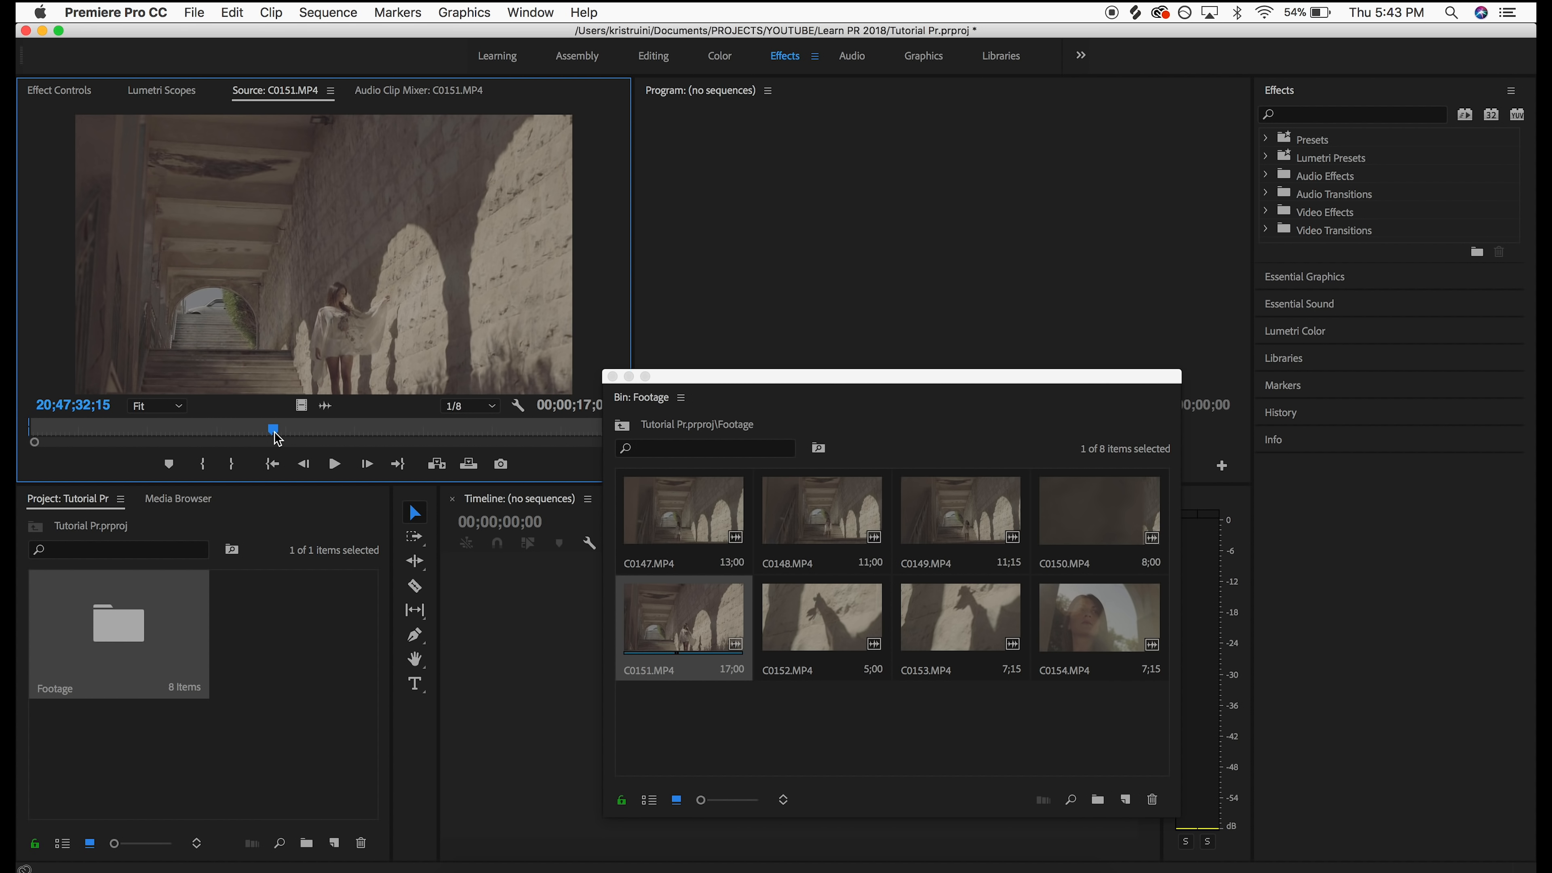
{"action": "key", "text": "o"}
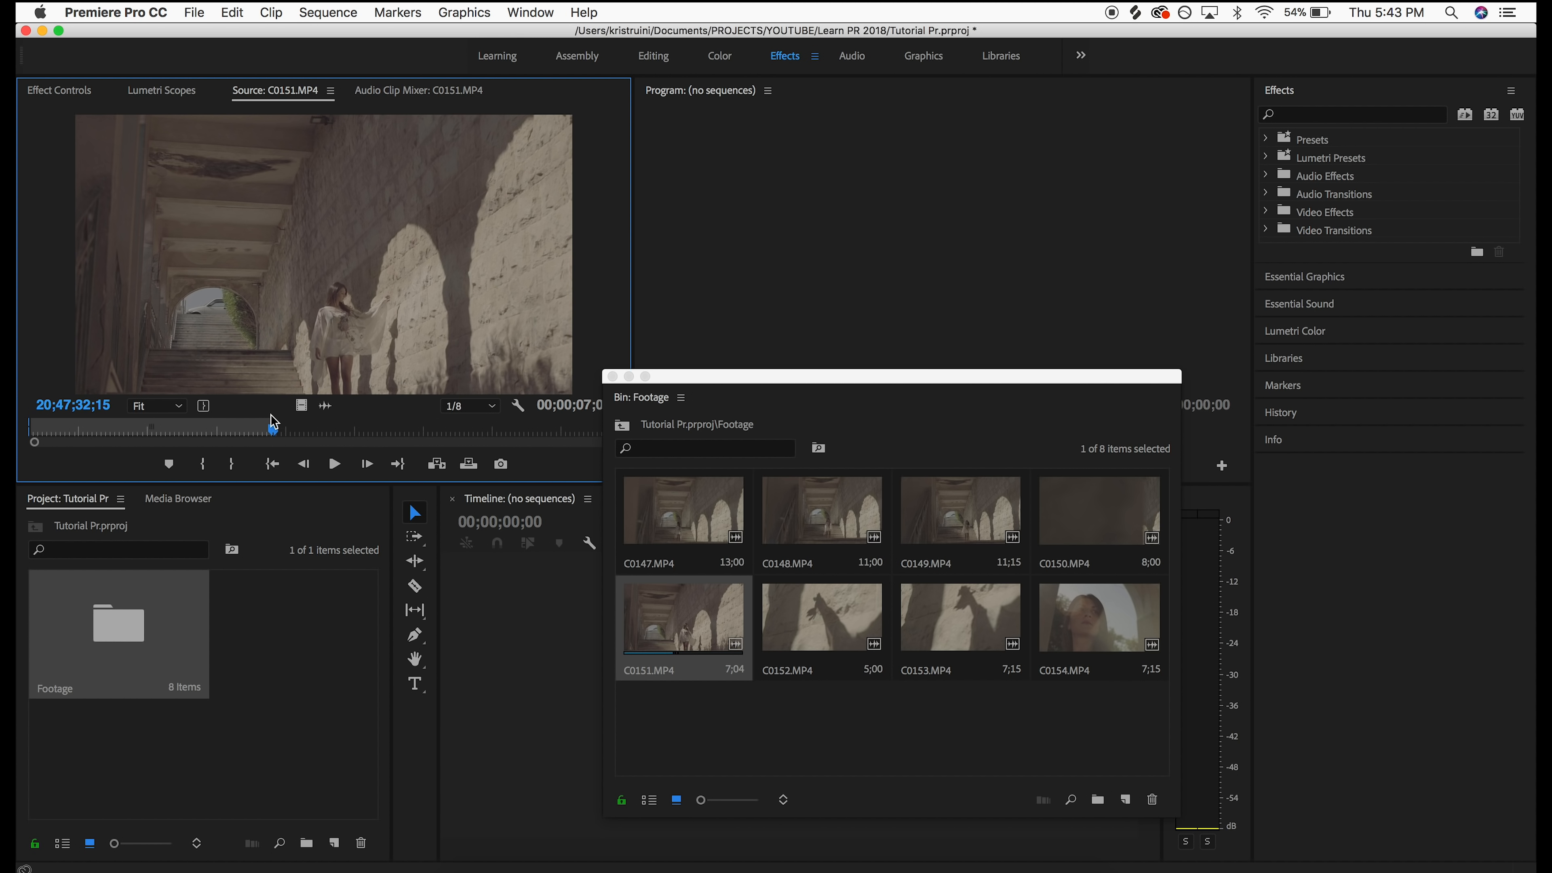
{"action": "left_click", "coordinate": [629, 376]}
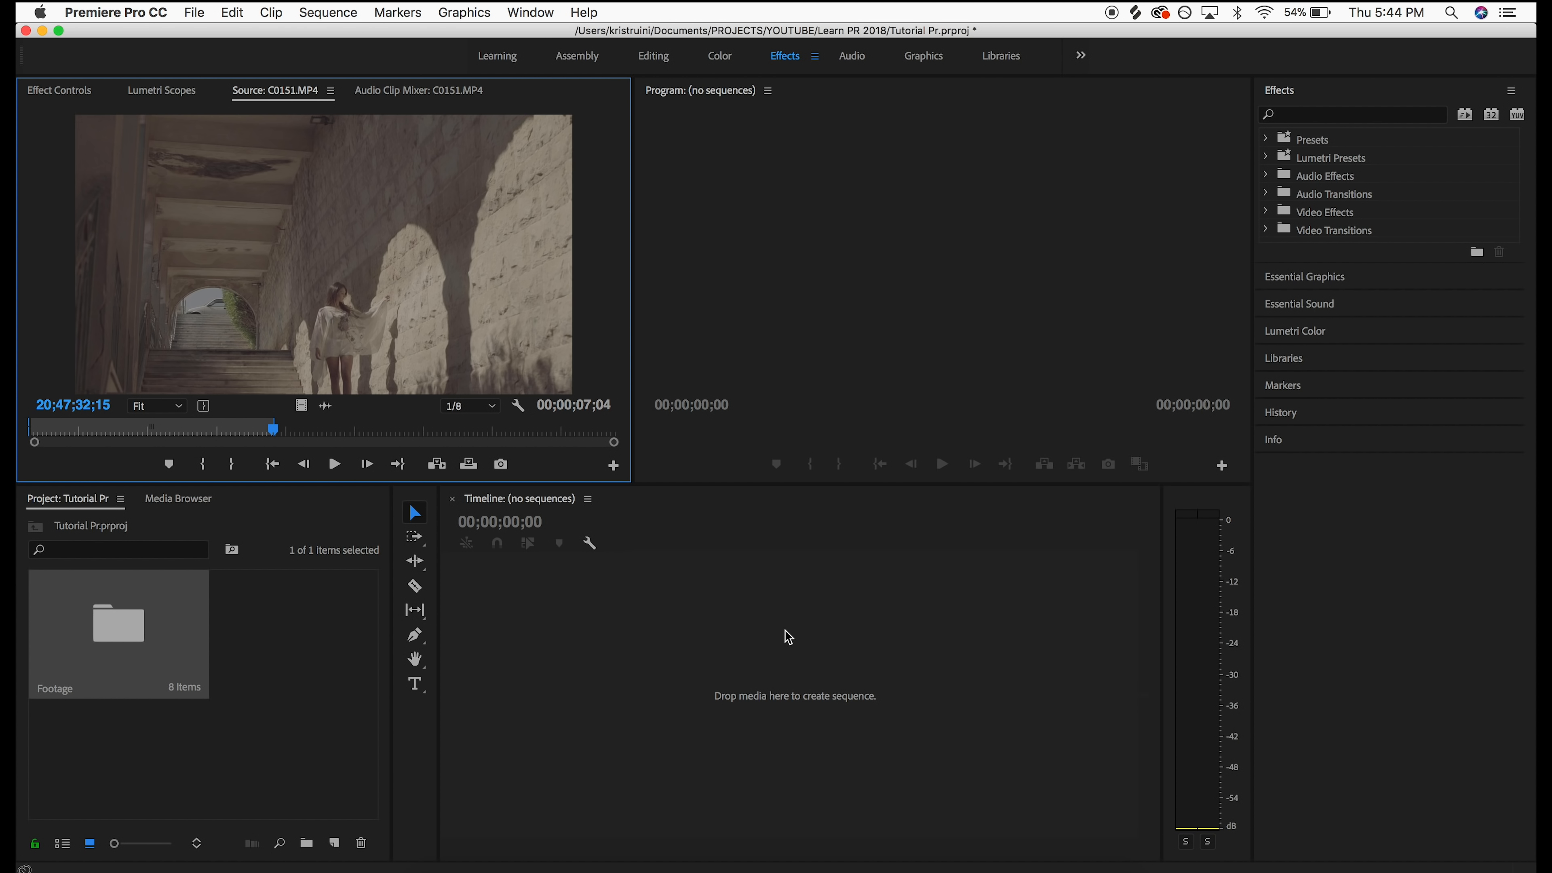
{"action": "left_click", "coordinate": [201, 15]}
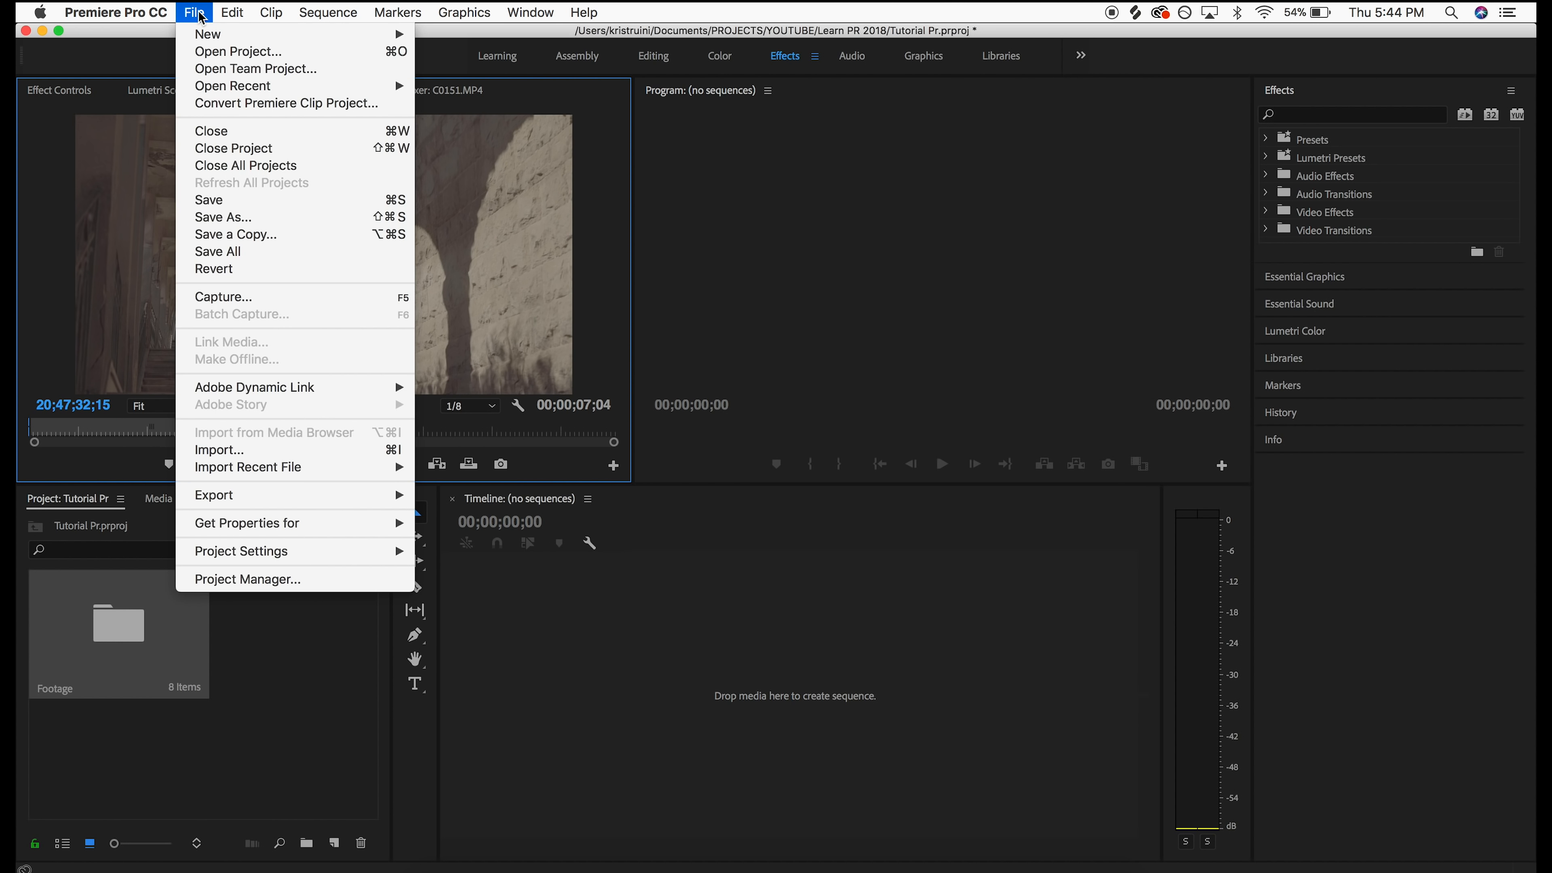
{"action": "mouse_move", "coordinate": [226, 35]}
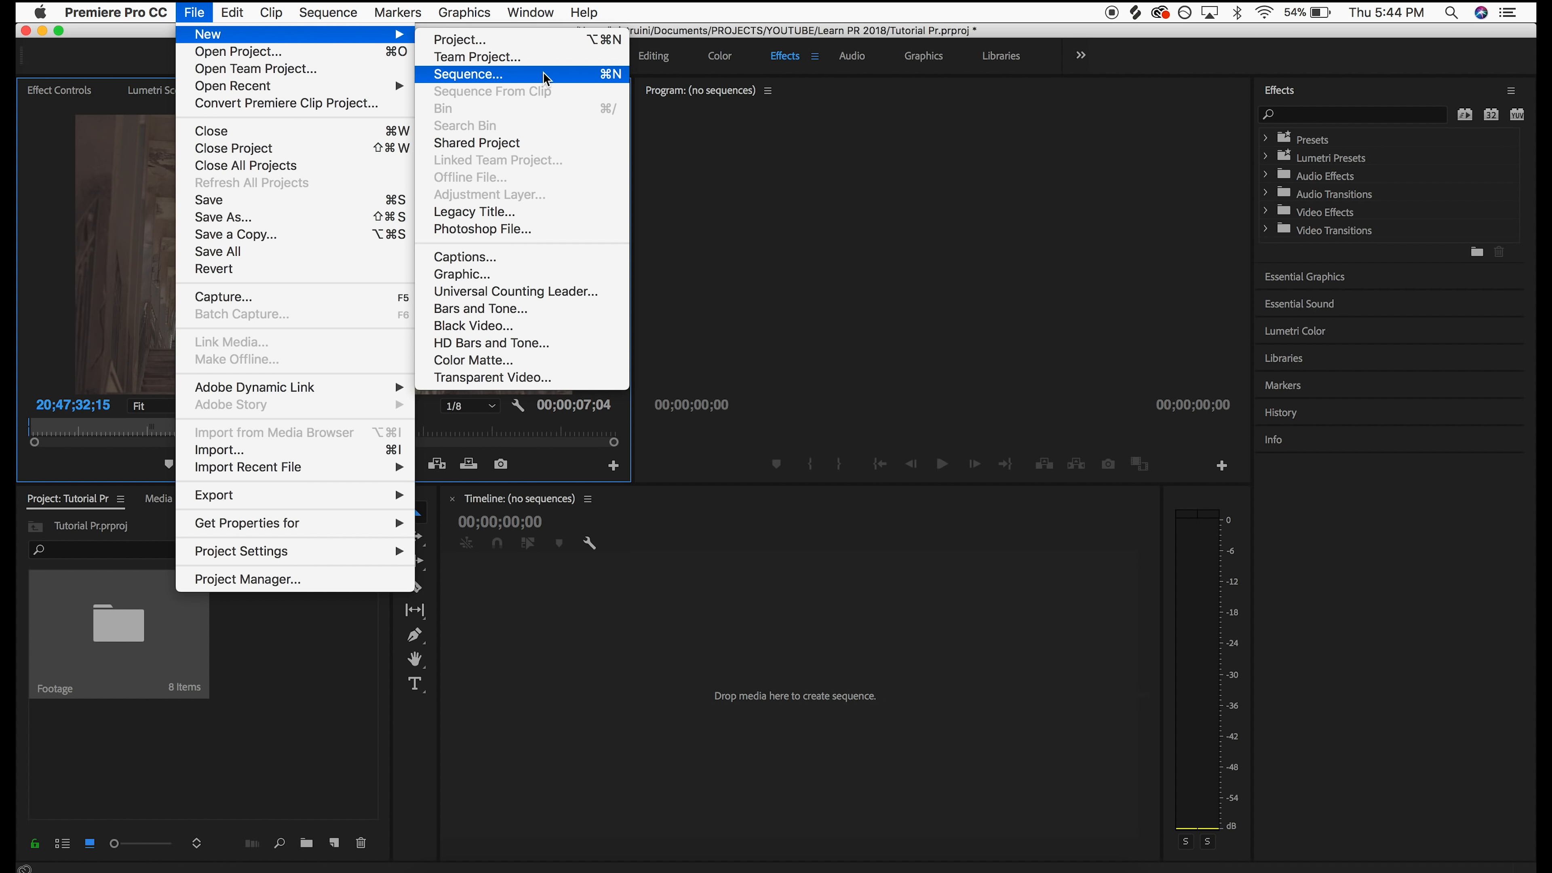
{"action": "left_click", "coordinate": [198, 11]}
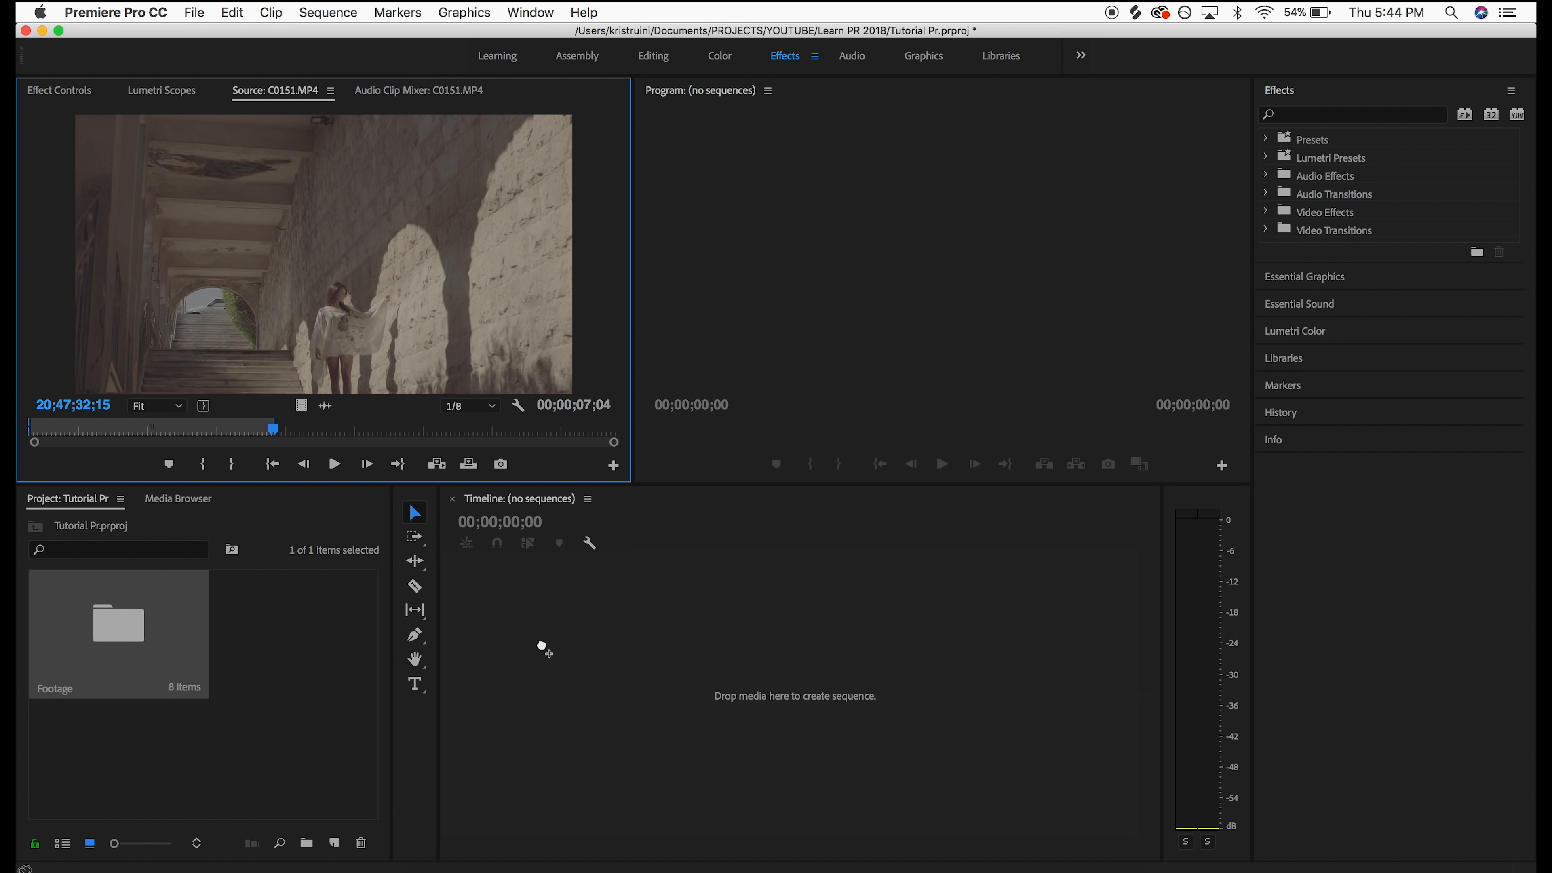
Create a sequence by placing the marked C0151.MP4 clip in the empty timeline, and move the playhead to 00;00;03;22
{"action": "left_click_drag", "start_coordinate": [544, 648], "coordinate": [544, 648]}
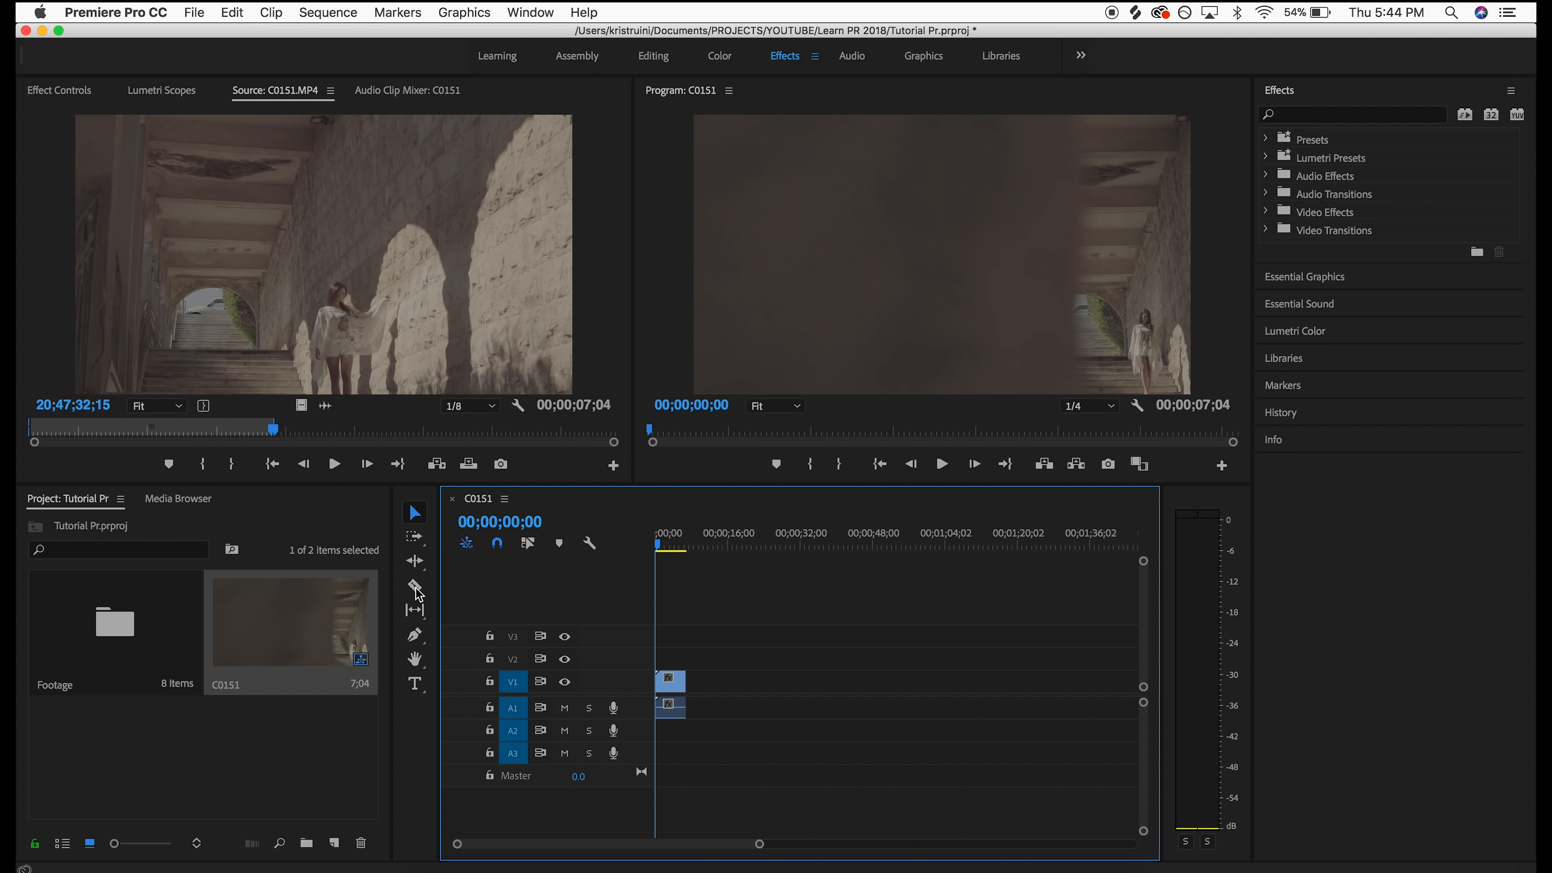
{"action": "scroll", "coordinate": [721, 666], "scroll_direction": "up", "scroll_amount": 3}
{"action": "scroll", "coordinate": [721, 665], "scroll_direction": "left", "scroll_amount": 3}
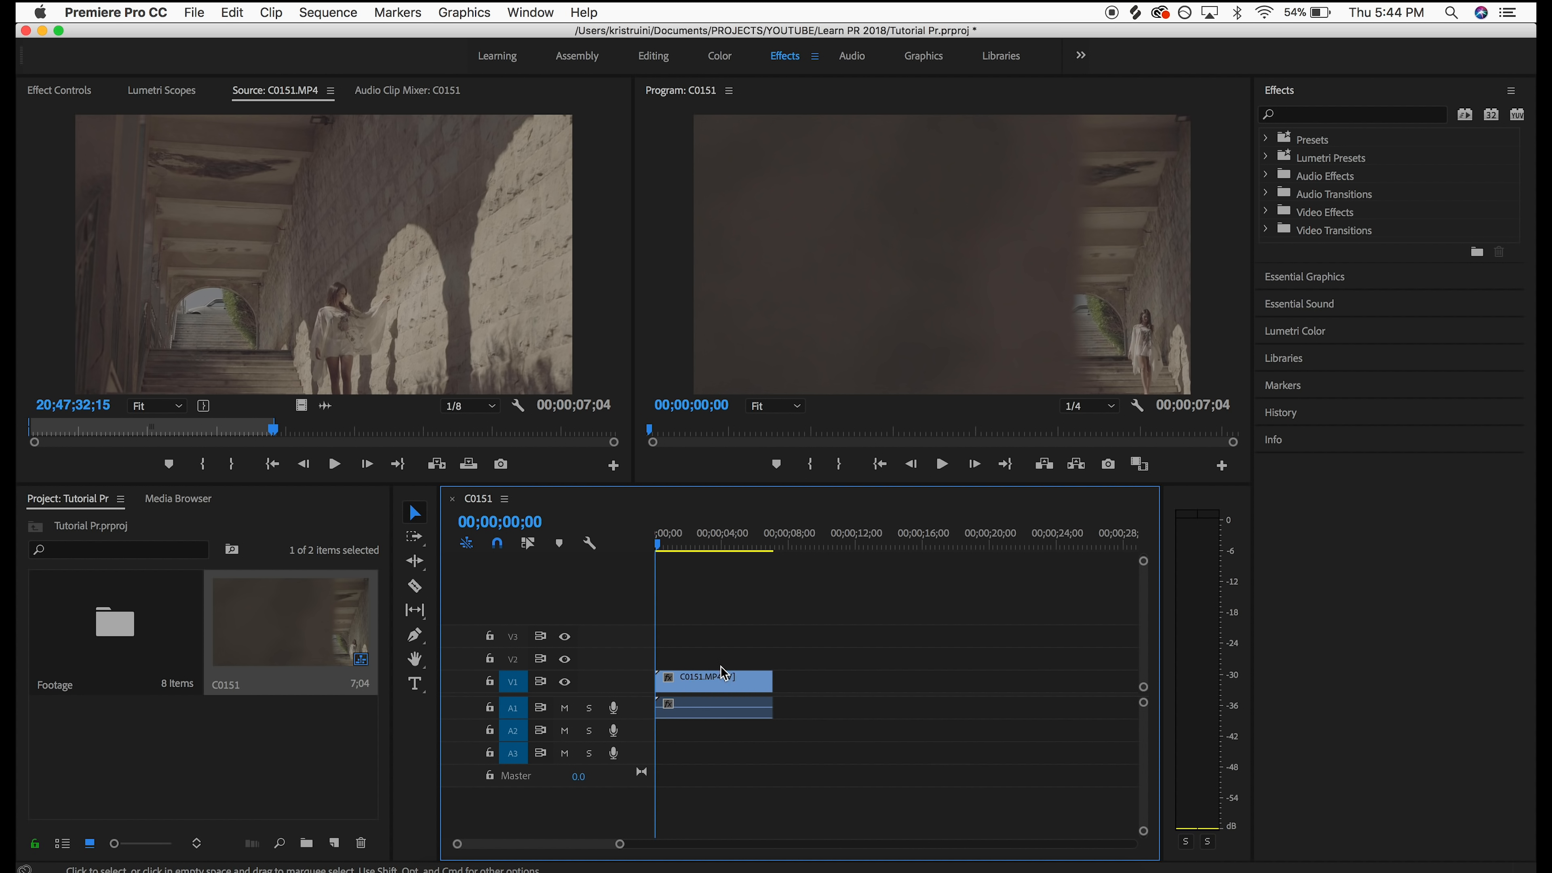
{"action": "left_click_drag", "start_coordinate": [693, 548], "coordinate": [717, 547]}
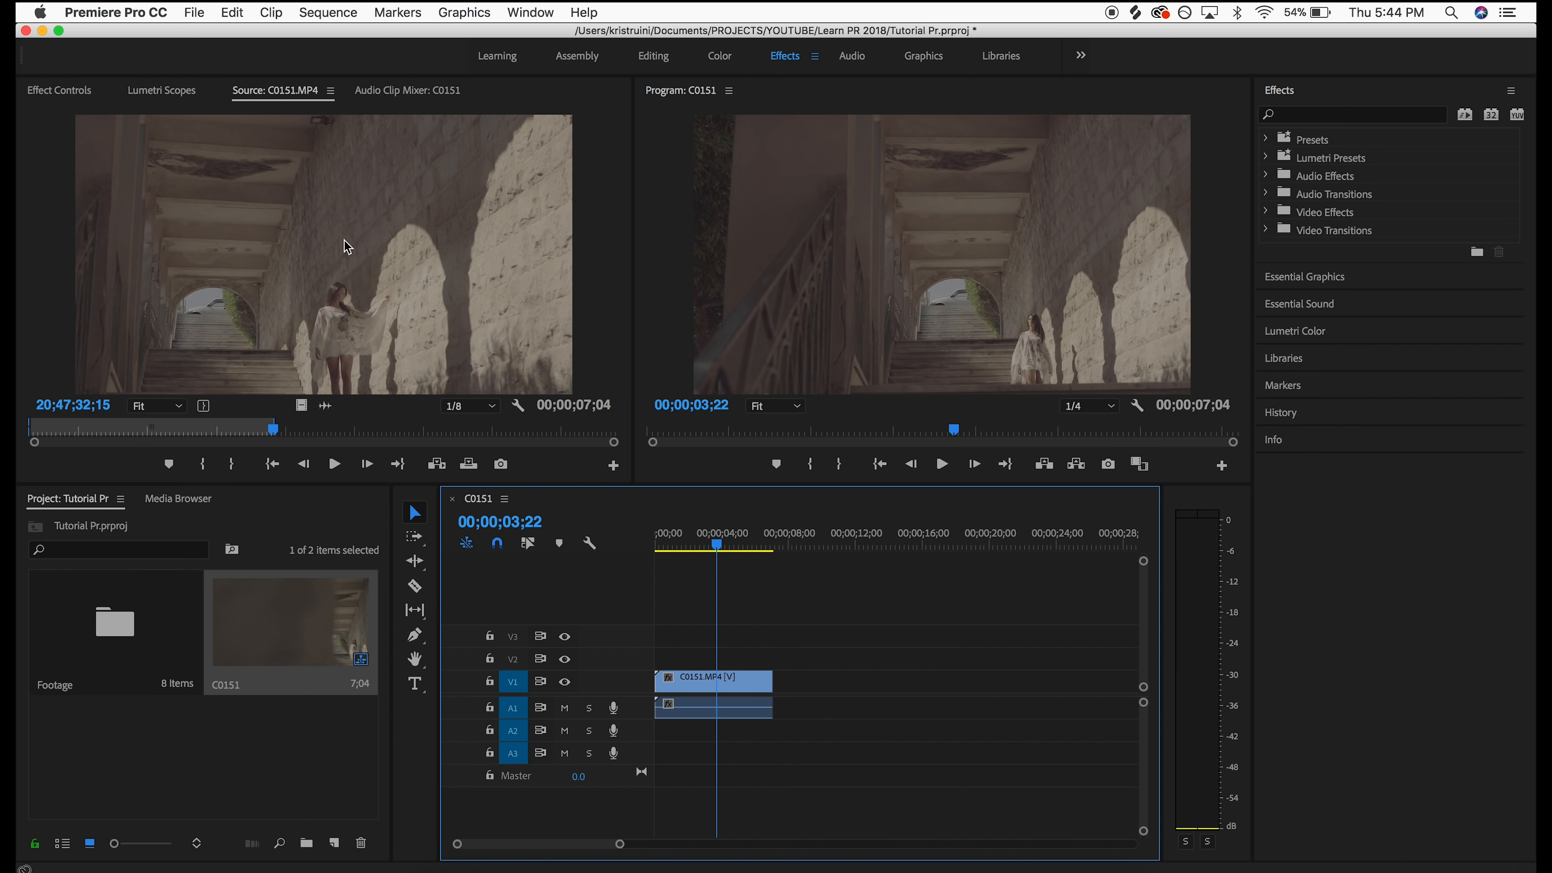
Examine the New Sequence settings, including the video display format options, and leave without creating a sequence
{"action": "left_click", "coordinate": [194, 12]}
{"action": "mouse_move", "coordinate": [244, 34]}
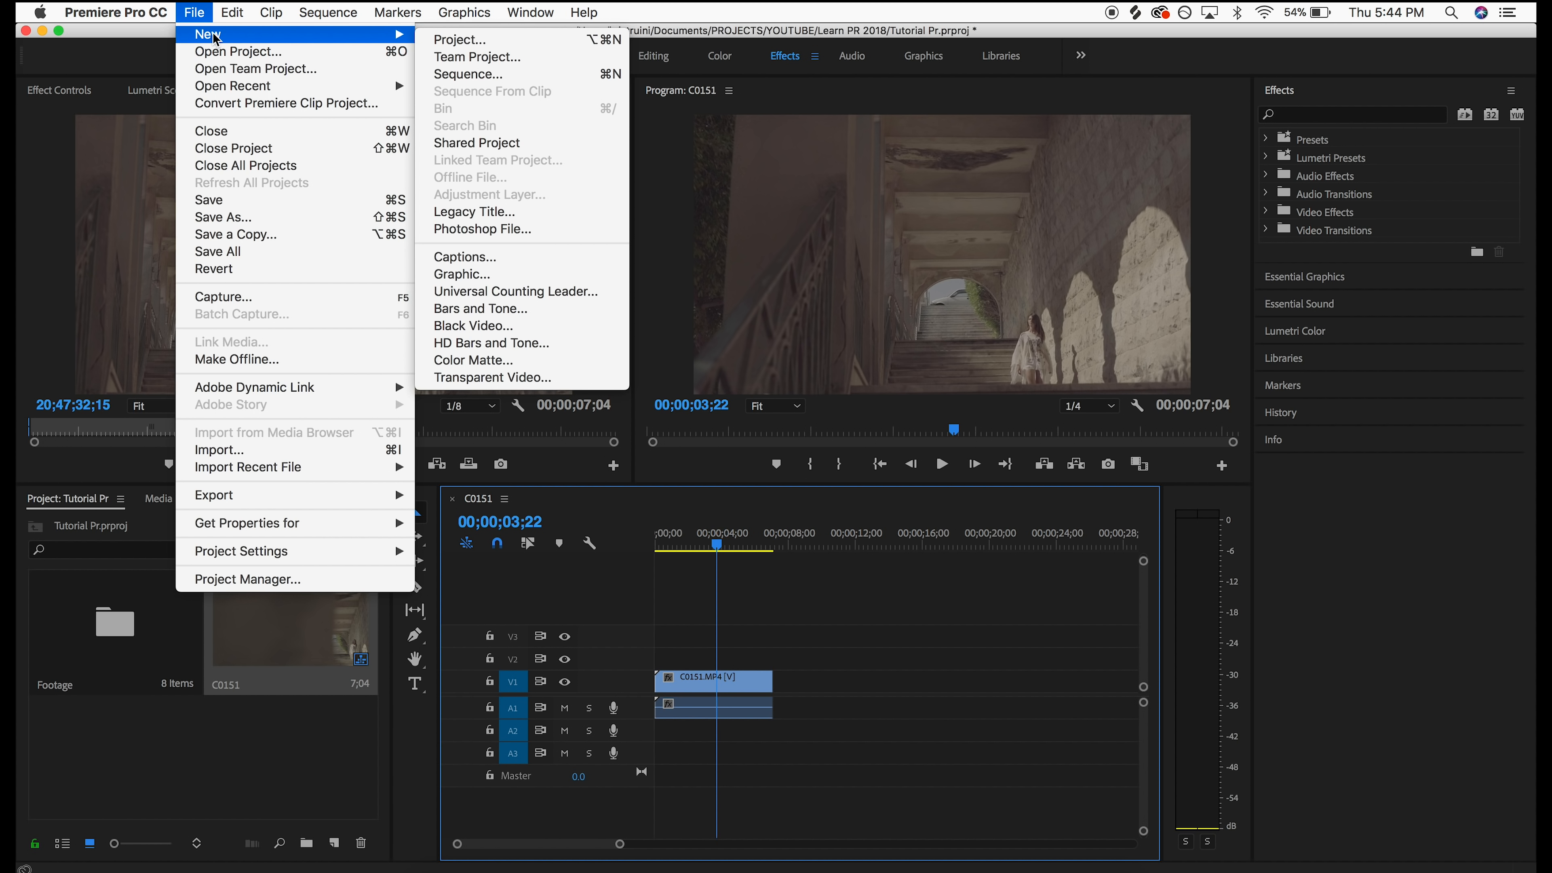
{"action": "left_click", "coordinate": [465, 74]}
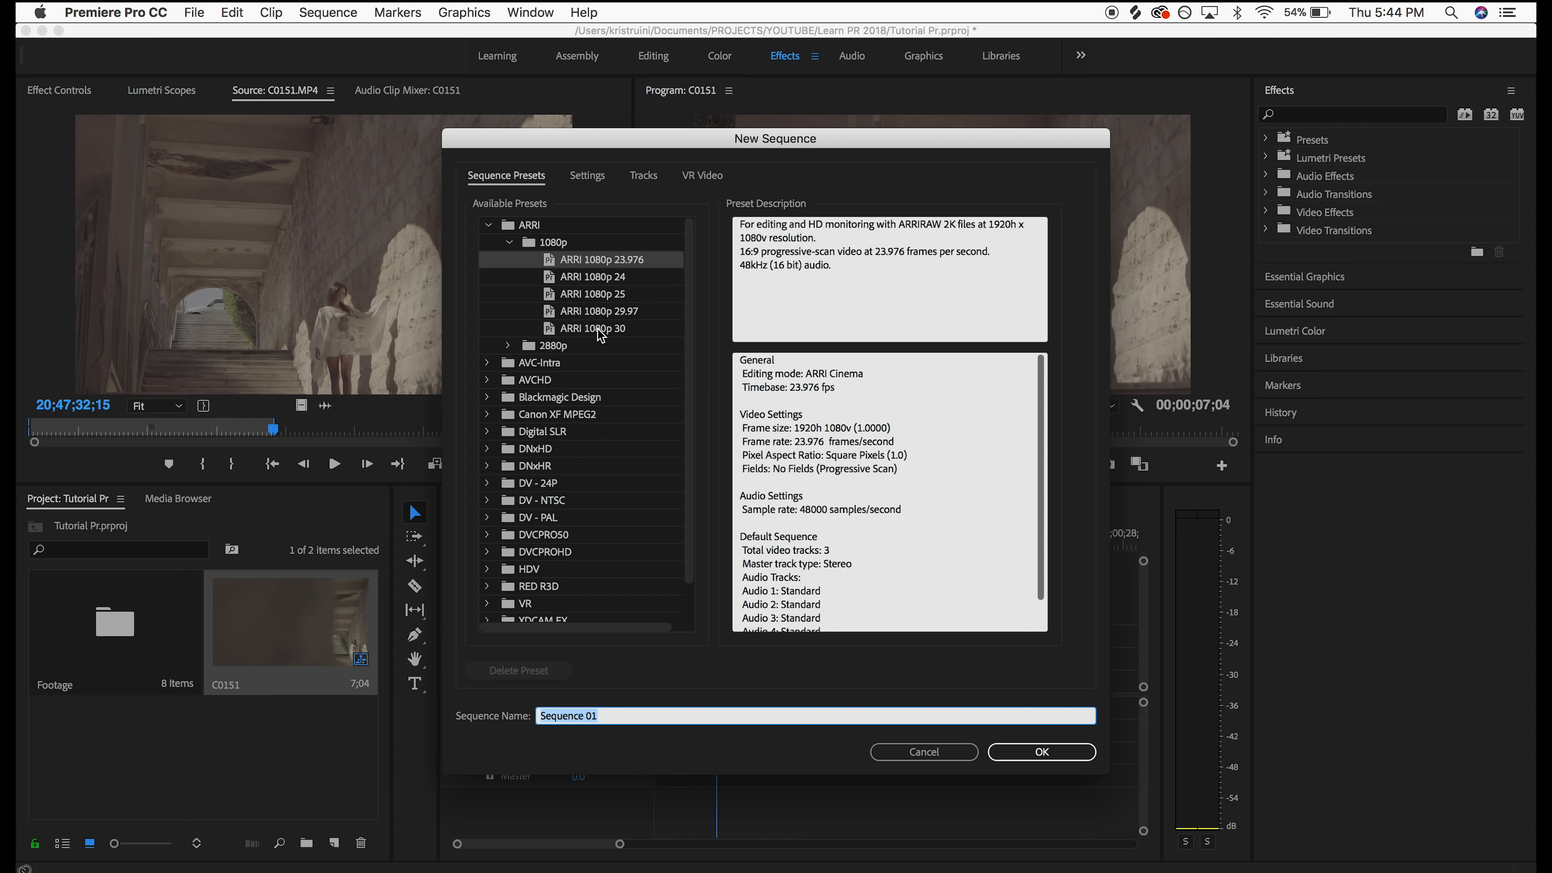
{"action": "left_click", "coordinate": [589, 179]}
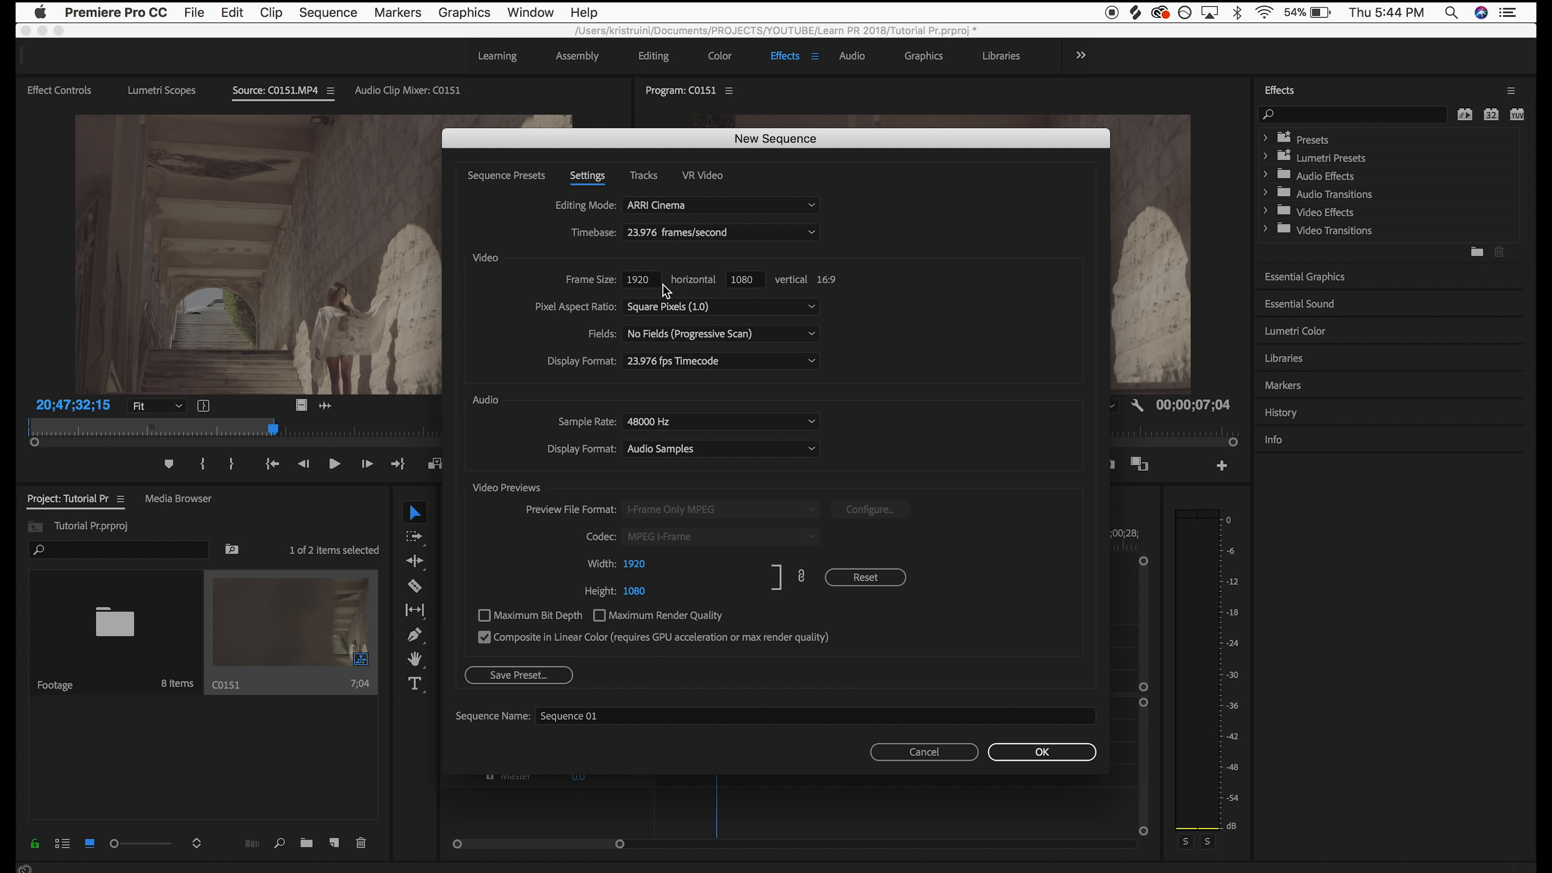
{"action": "left_click", "coordinate": [669, 365]}
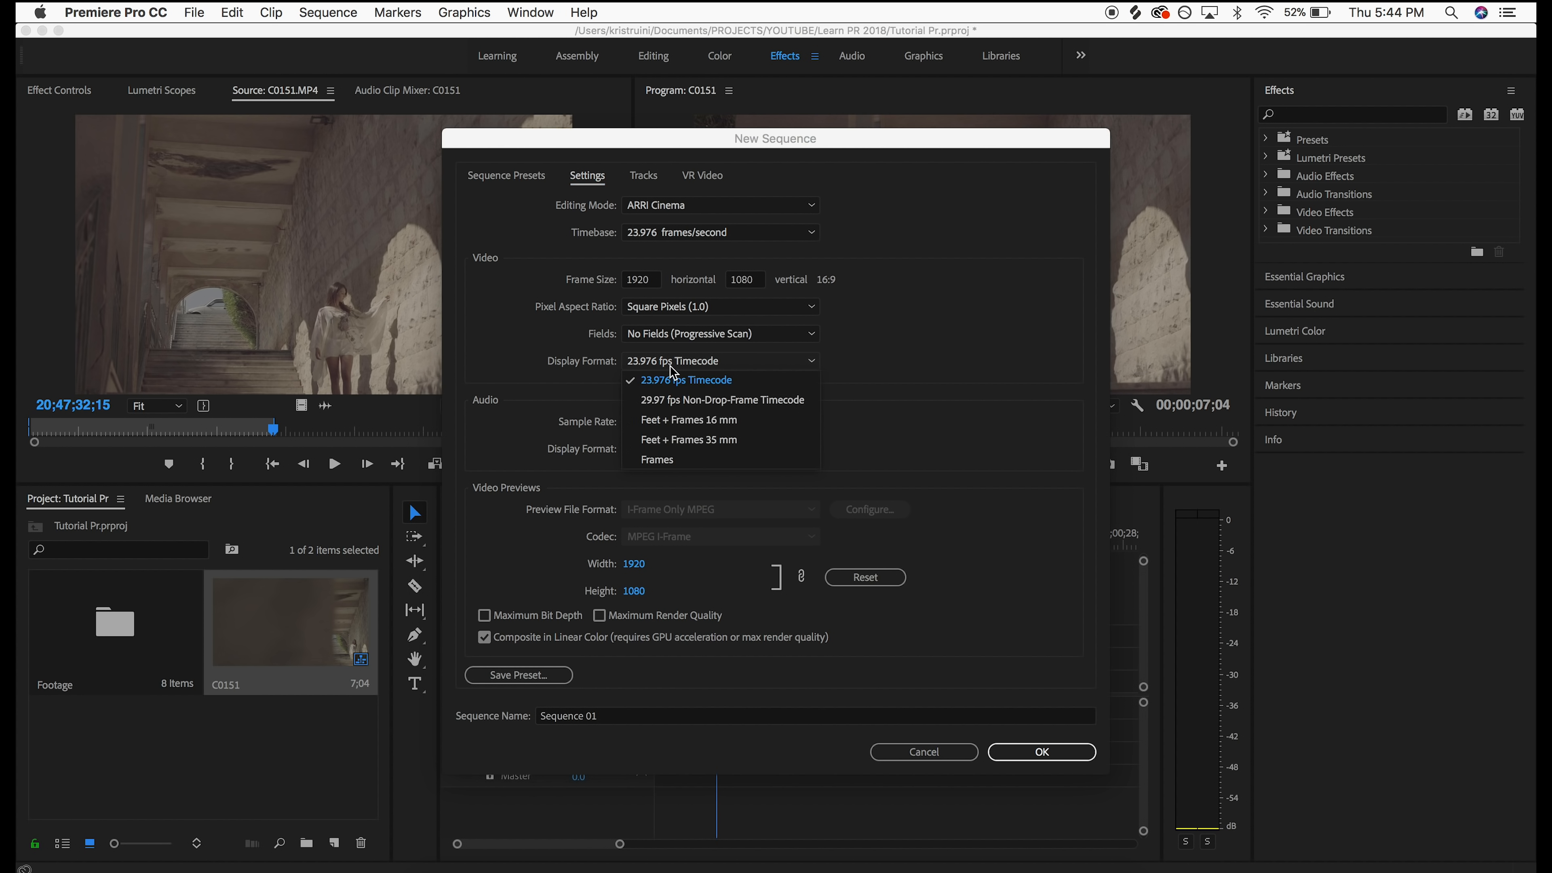
{"action": "left_click", "coordinate": [492, 371]}
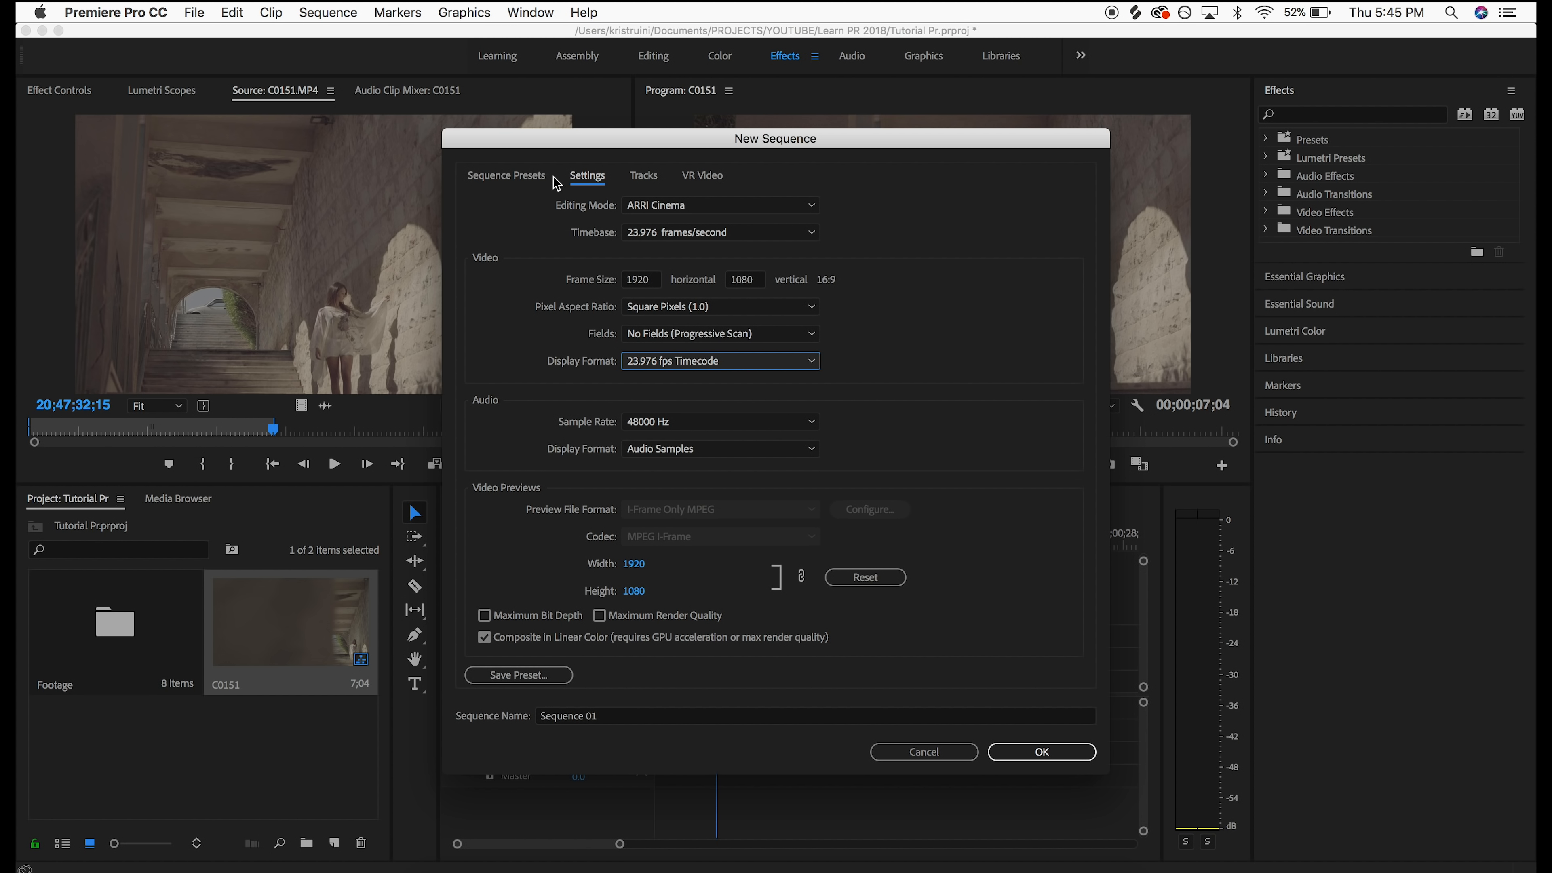
{"action": "left_click", "coordinate": [896, 754]}
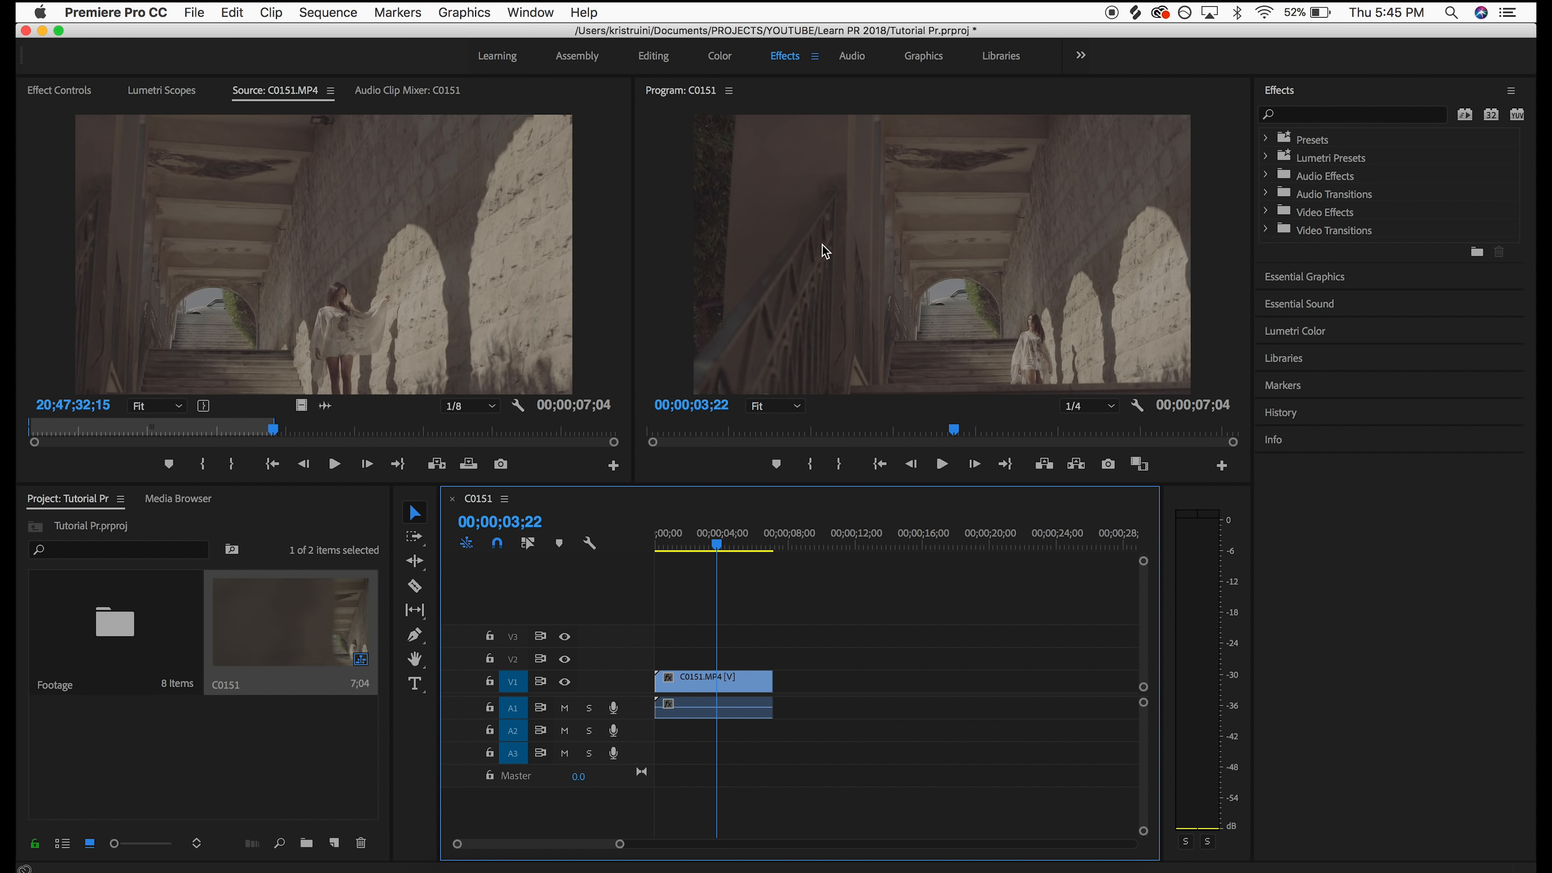
Move the sequence playhead to 00;00;06;07 and load clip C0153.MP4 from the Footage bin into the Source monitor
{"action": "left_click_drag", "start_coordinate": [683, 547], "coordinate": [759, 553]}
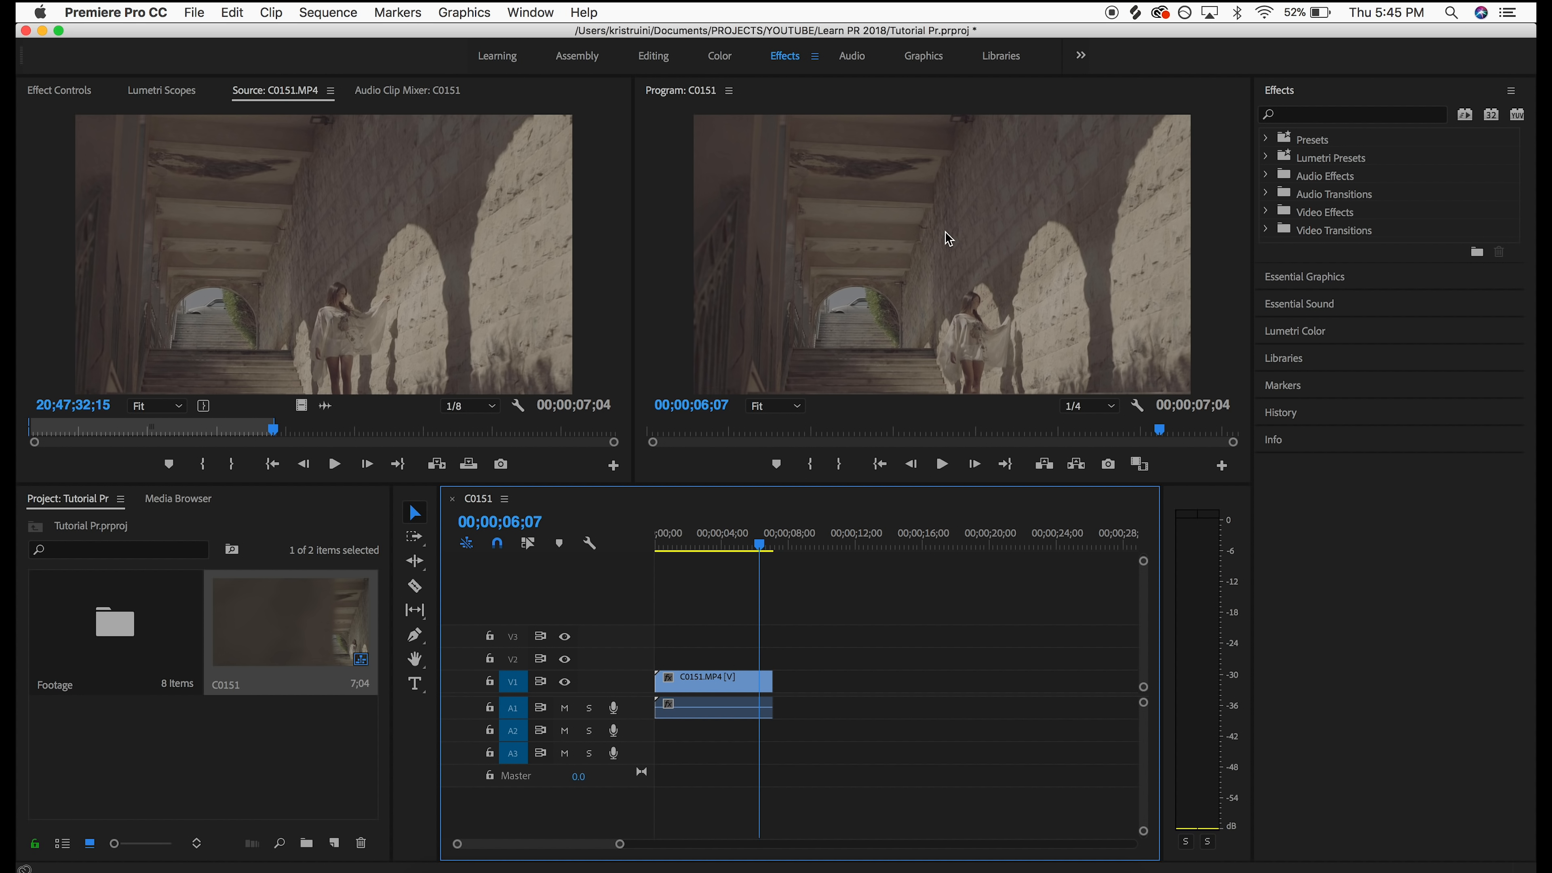
{"action": "left_click", "coordinate": [1037, 859]}
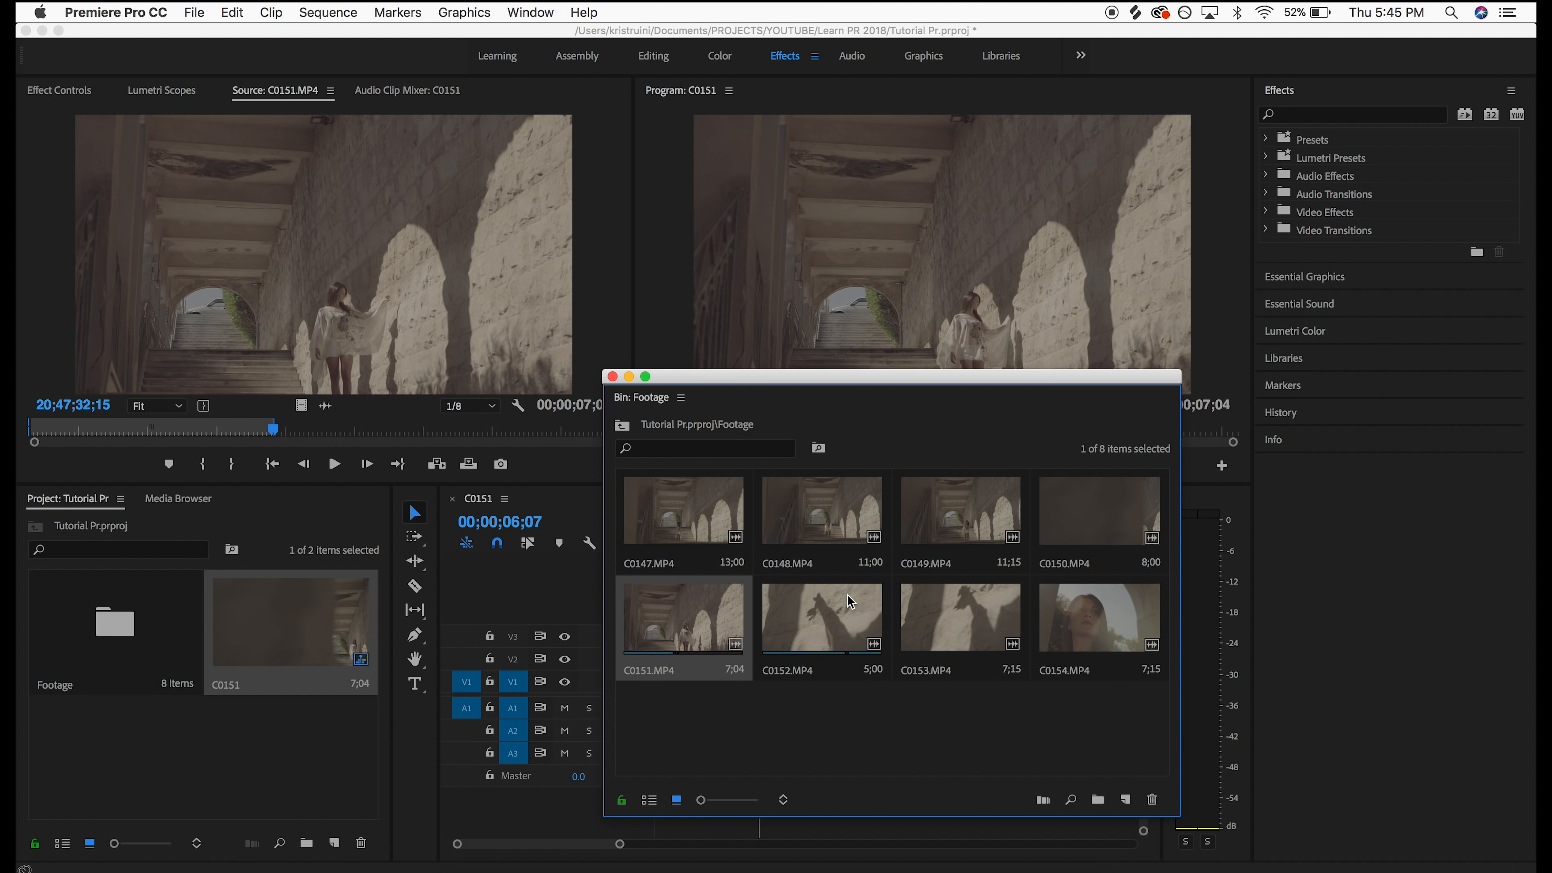
{"action": "left_click", "coordinate": [949, 614]}
{"action": "double_click", "coordinate": [948, 614]}
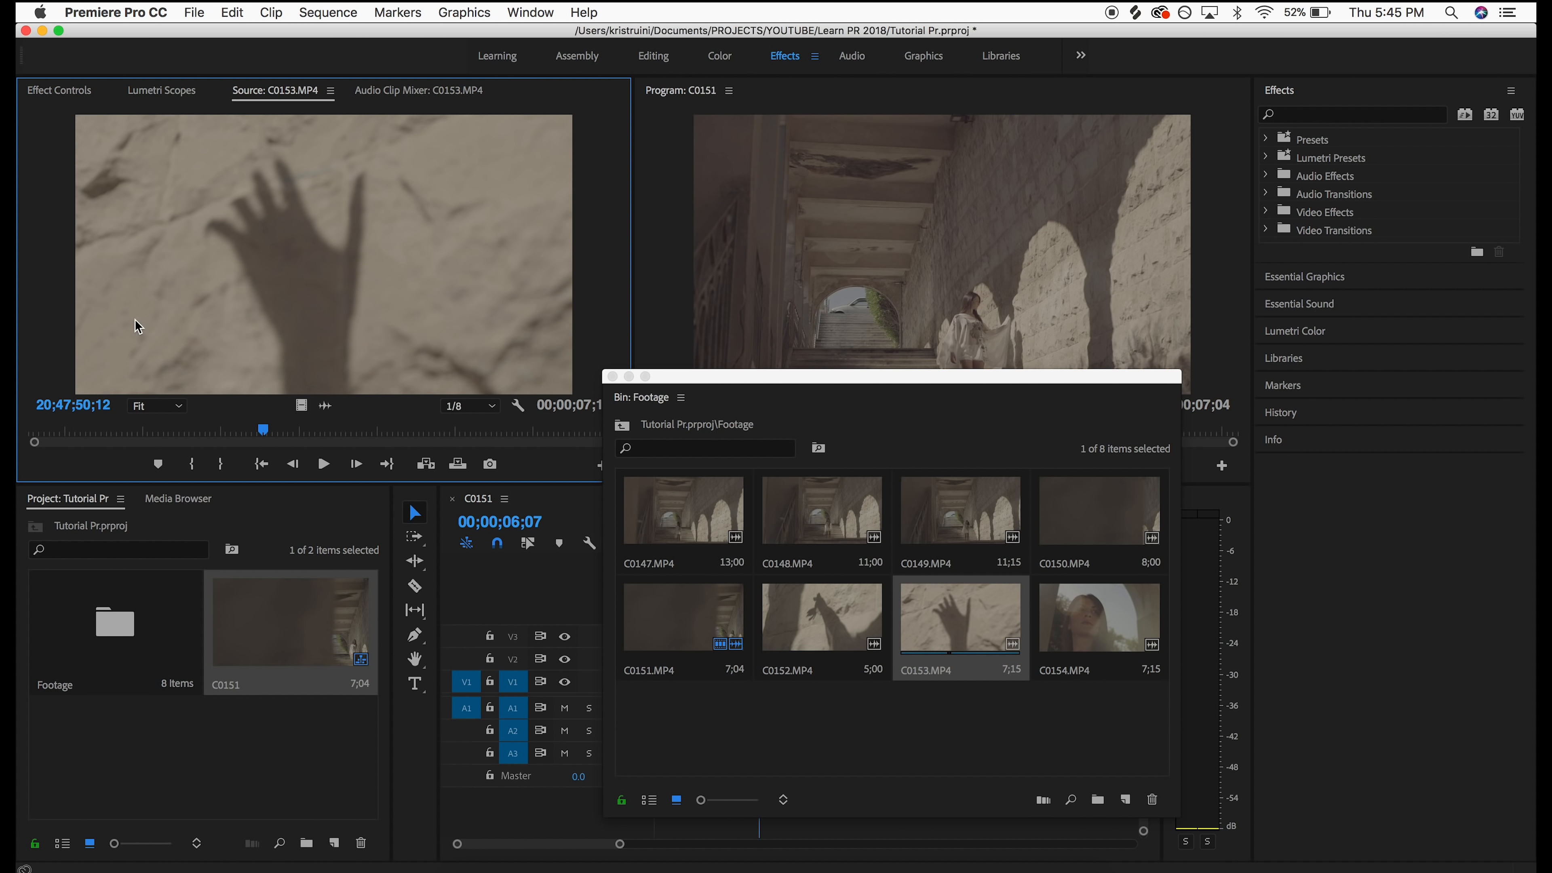
Play clip C0153.MP4 from near its start, then mark an In point near the beginning and an Out point at 20;47;52;09
{"action": "left_click", "coordinate": [38, 433]}
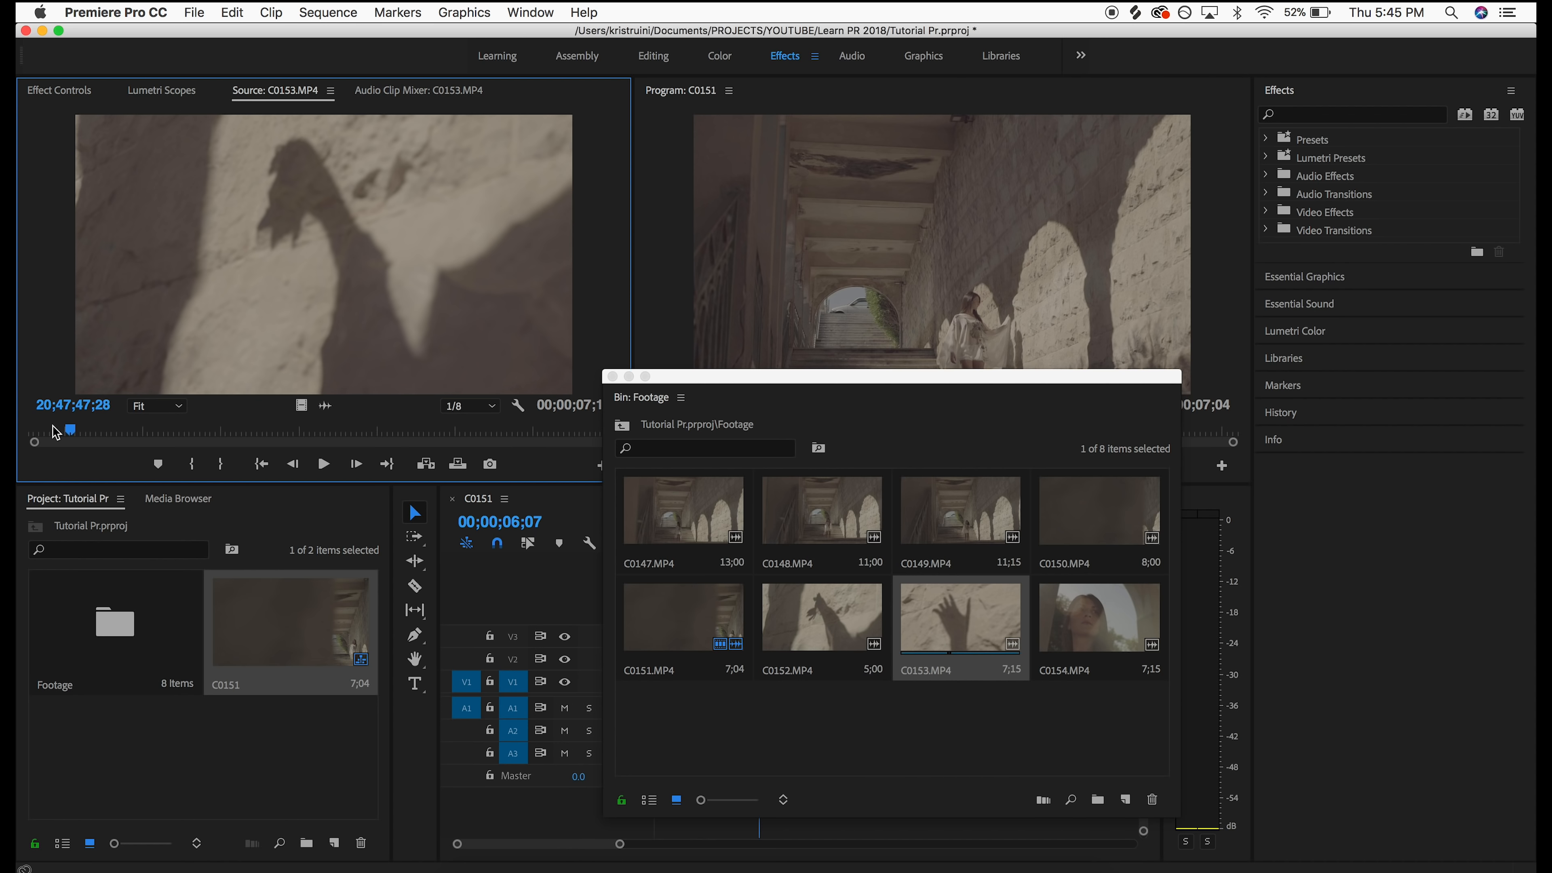
{"action": "key", "text": "space"}
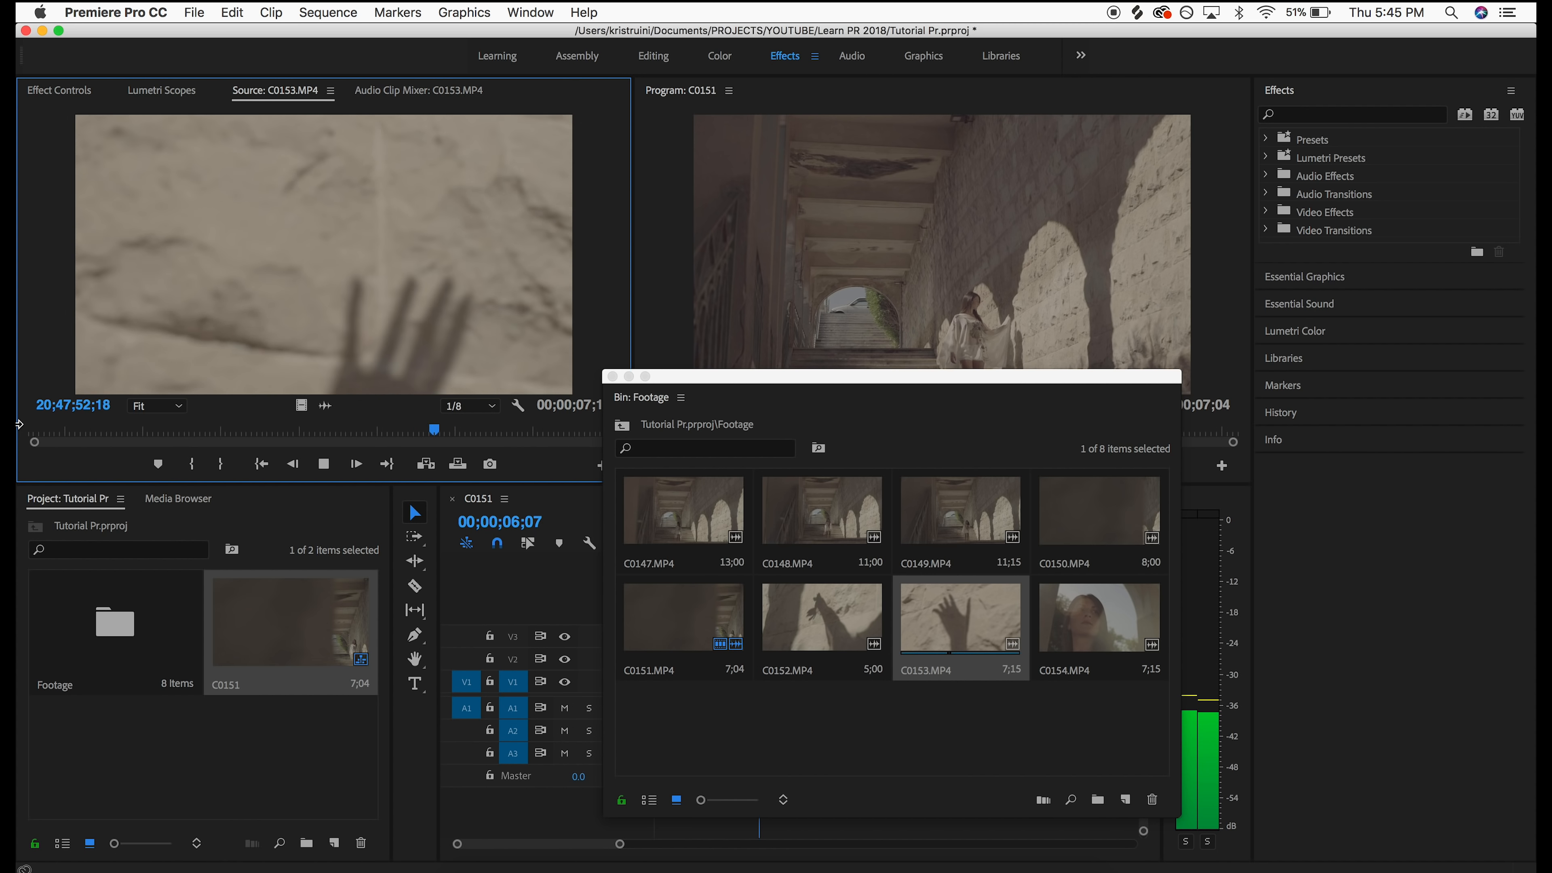
{"action": "left_click_drag", "start_coordinate": [49, 434], "coordinate": [418, 434]}
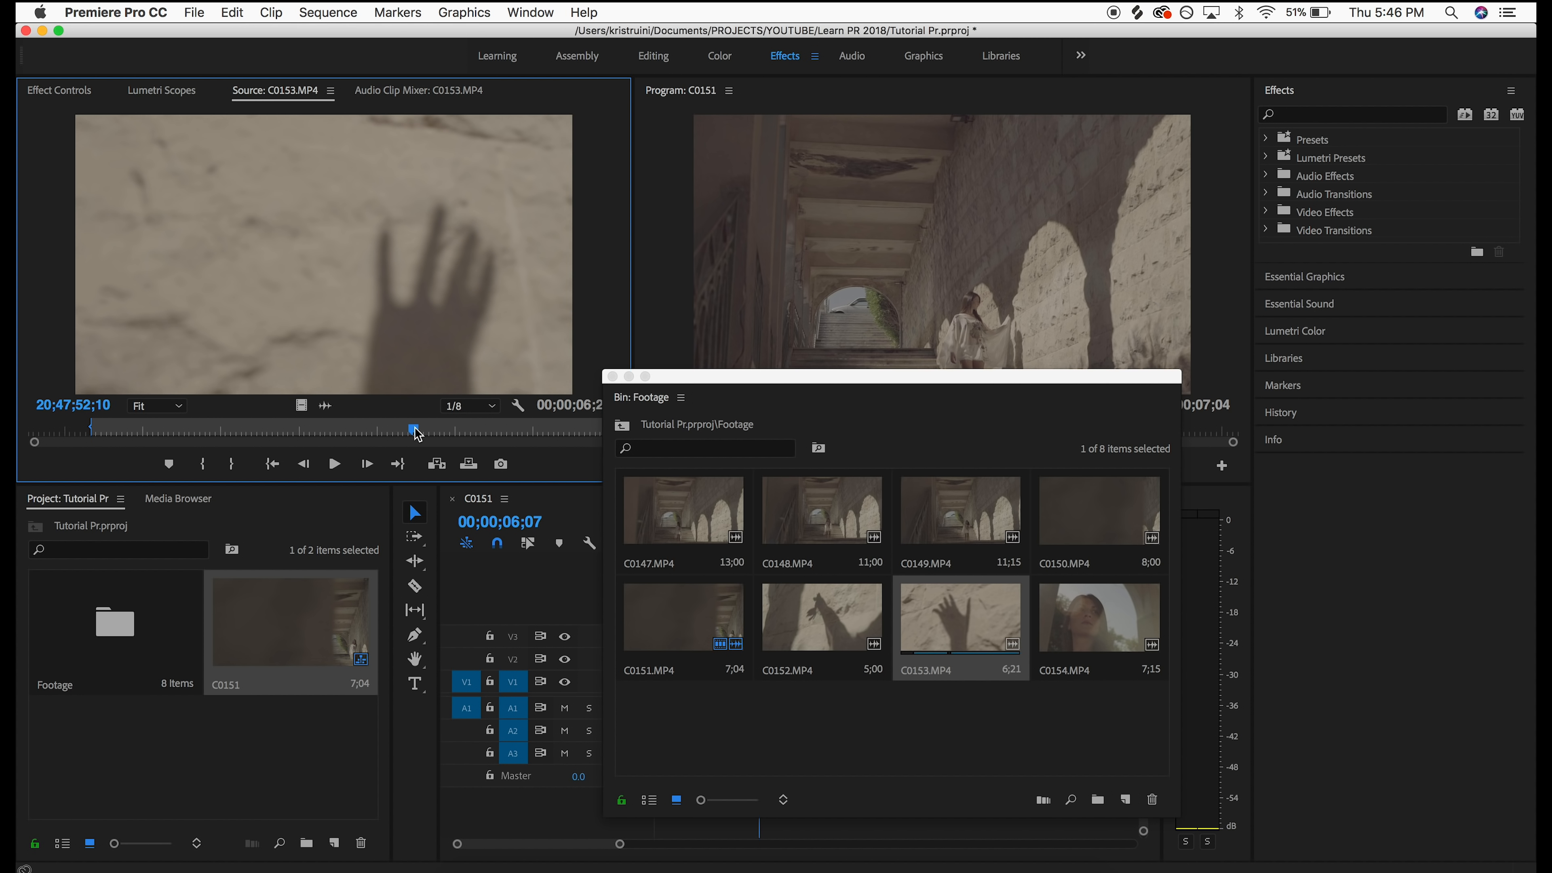
{"action": "key", "text": "o"}
Move the Footage bin window clear of the timeline and add only the video of marked clip C0153.MP4 to V1, slightly after C0151.MP4
{"action": "left_click_drag", "start_coordinate": [704, 384], "coordinate": [1178, 257]}
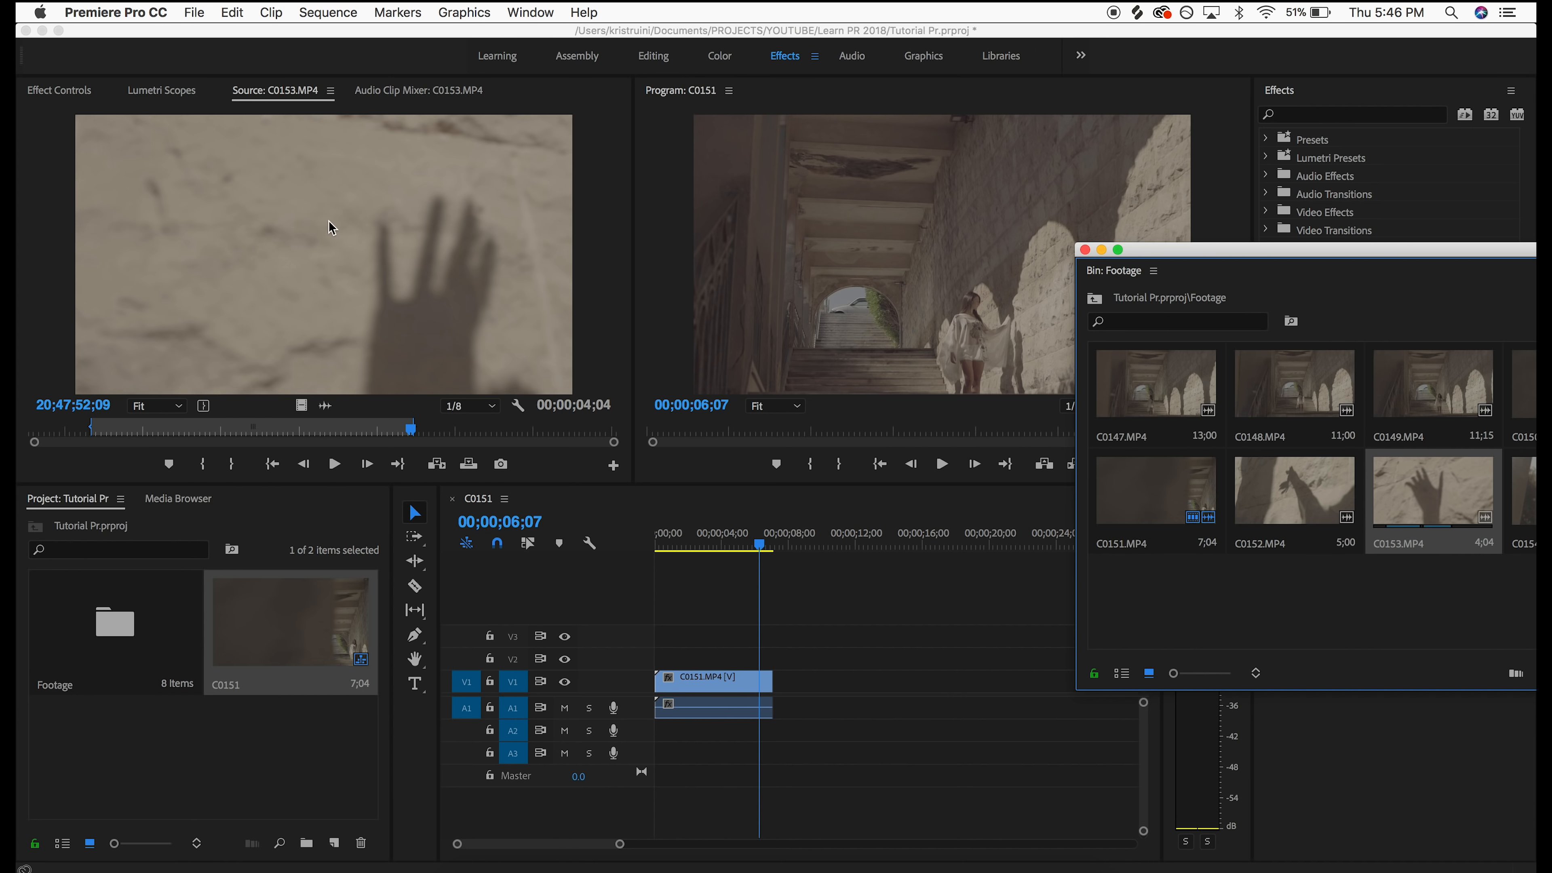
{"action": "left_click", "coordinate": [276, 211]}
{"action": "left_click", "coordinate": [309, 239]}
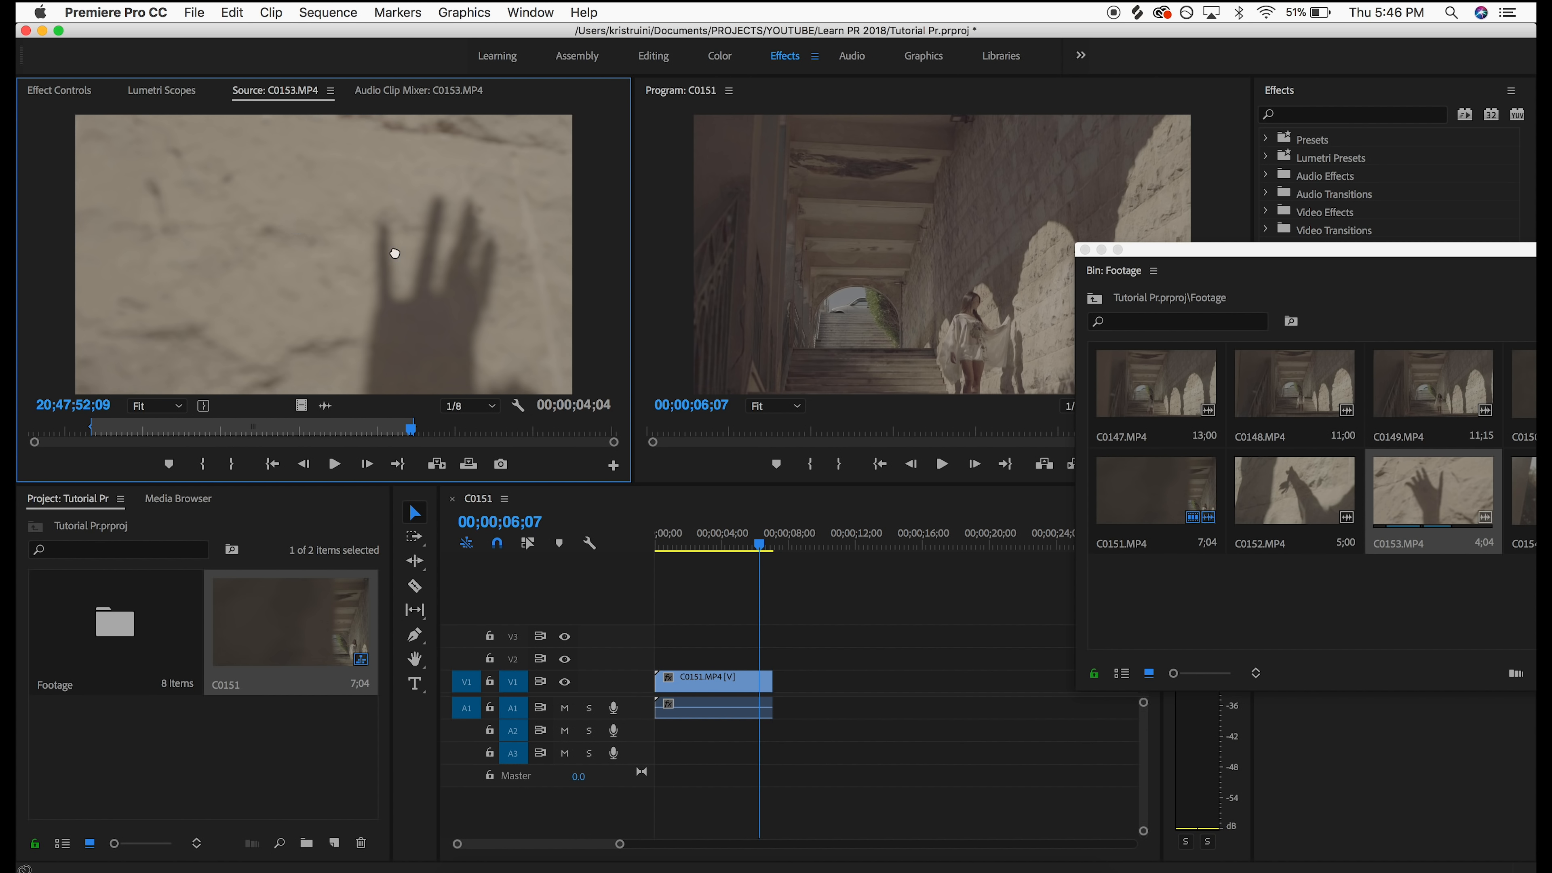
{"action": "left_click_drag", "start_coordinate": [654, 432], "coordinate": [807, 684]}
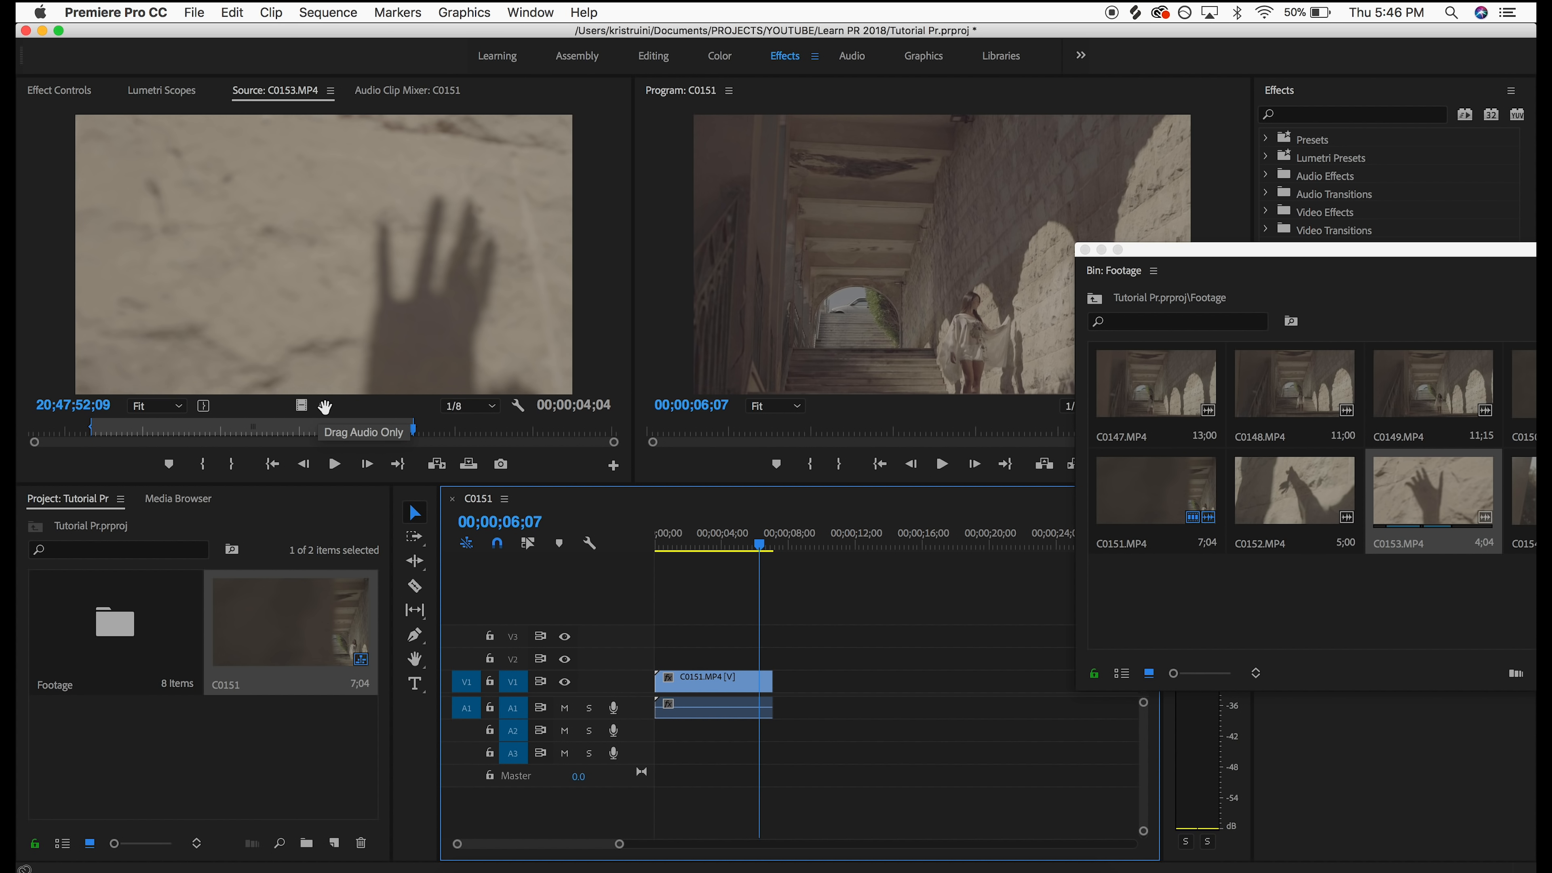
{"action": "left_click", "coordinate": [297, 407]}
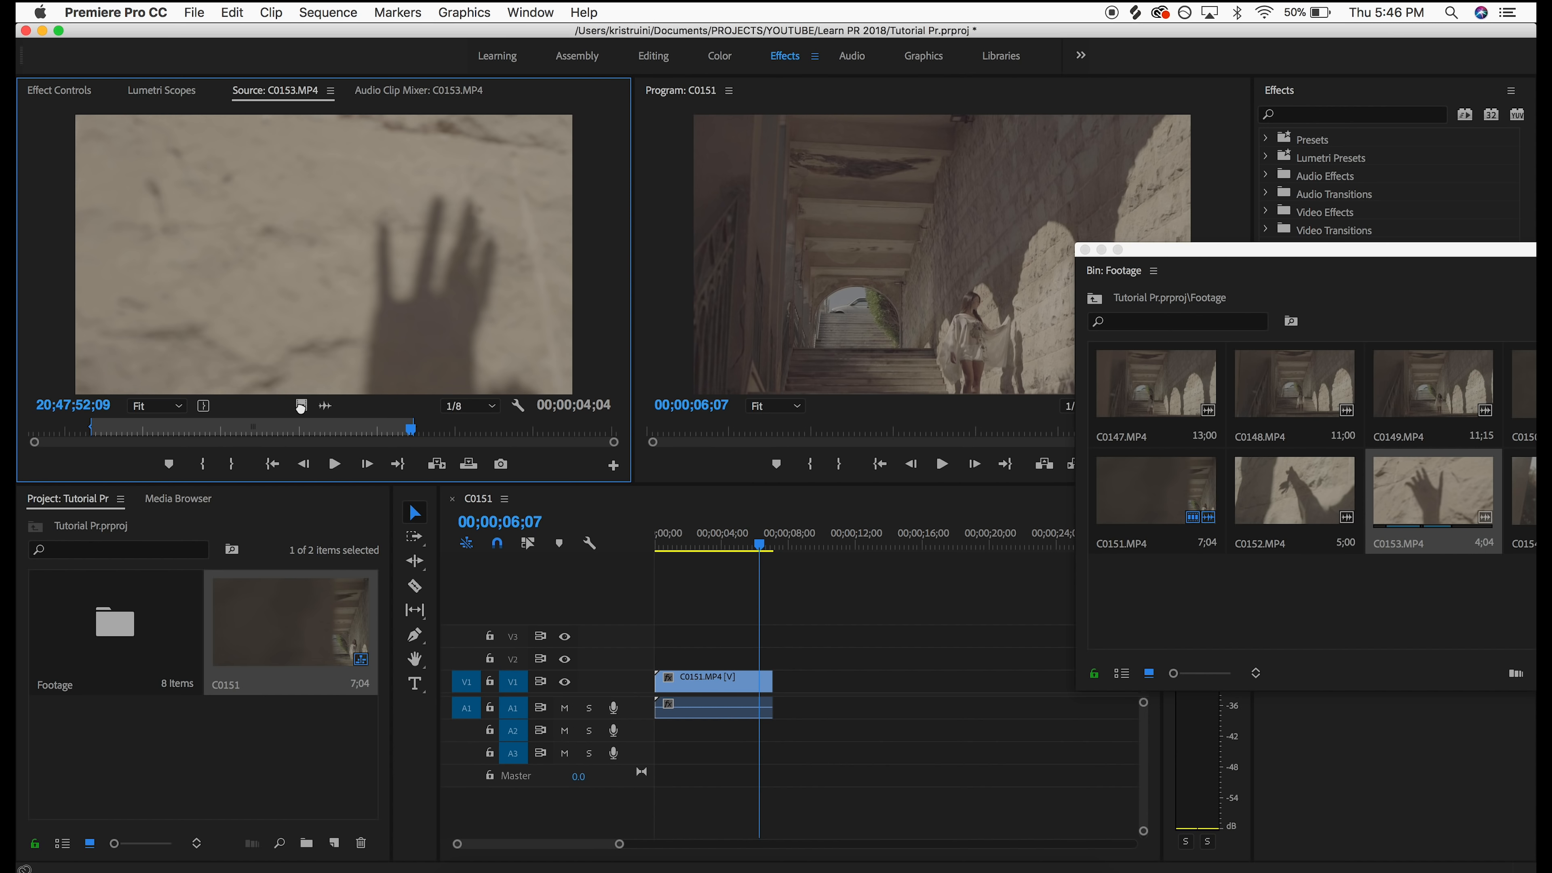
{"action": "left_click_drag", "start_coordinate": [396, 440], "coordinate": [793, 685]}
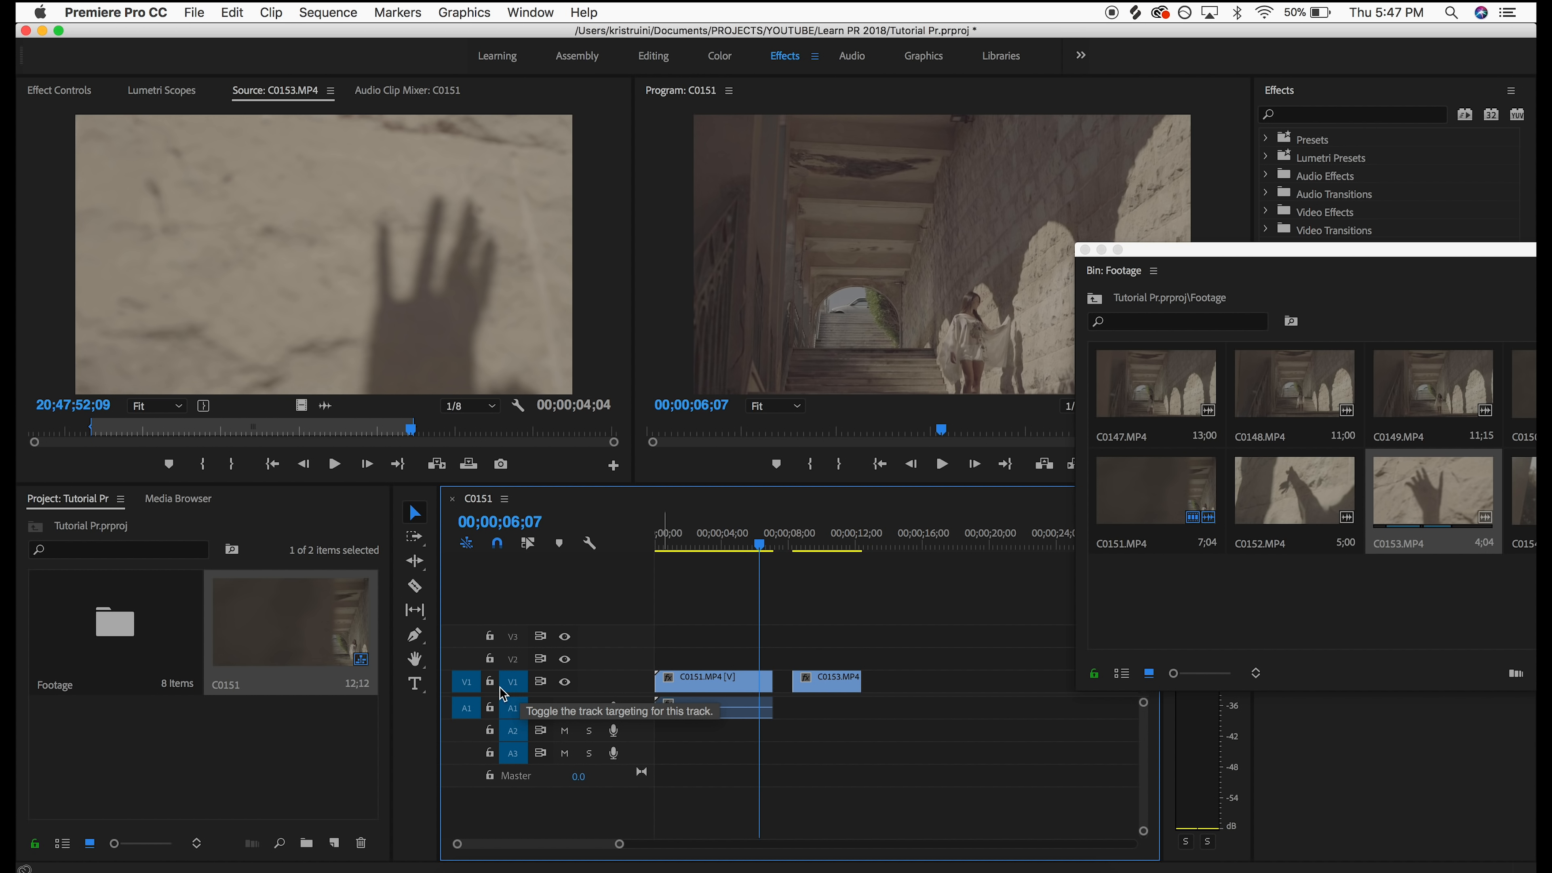
Move the C0153.MP4 clip up to track V2 so it overlaps the last part of C0151.MP4 and both end together
{"action": "left_click", "coordinate": [514, 659]}
{"action": "left_click", "coordinate": [515, 637]}
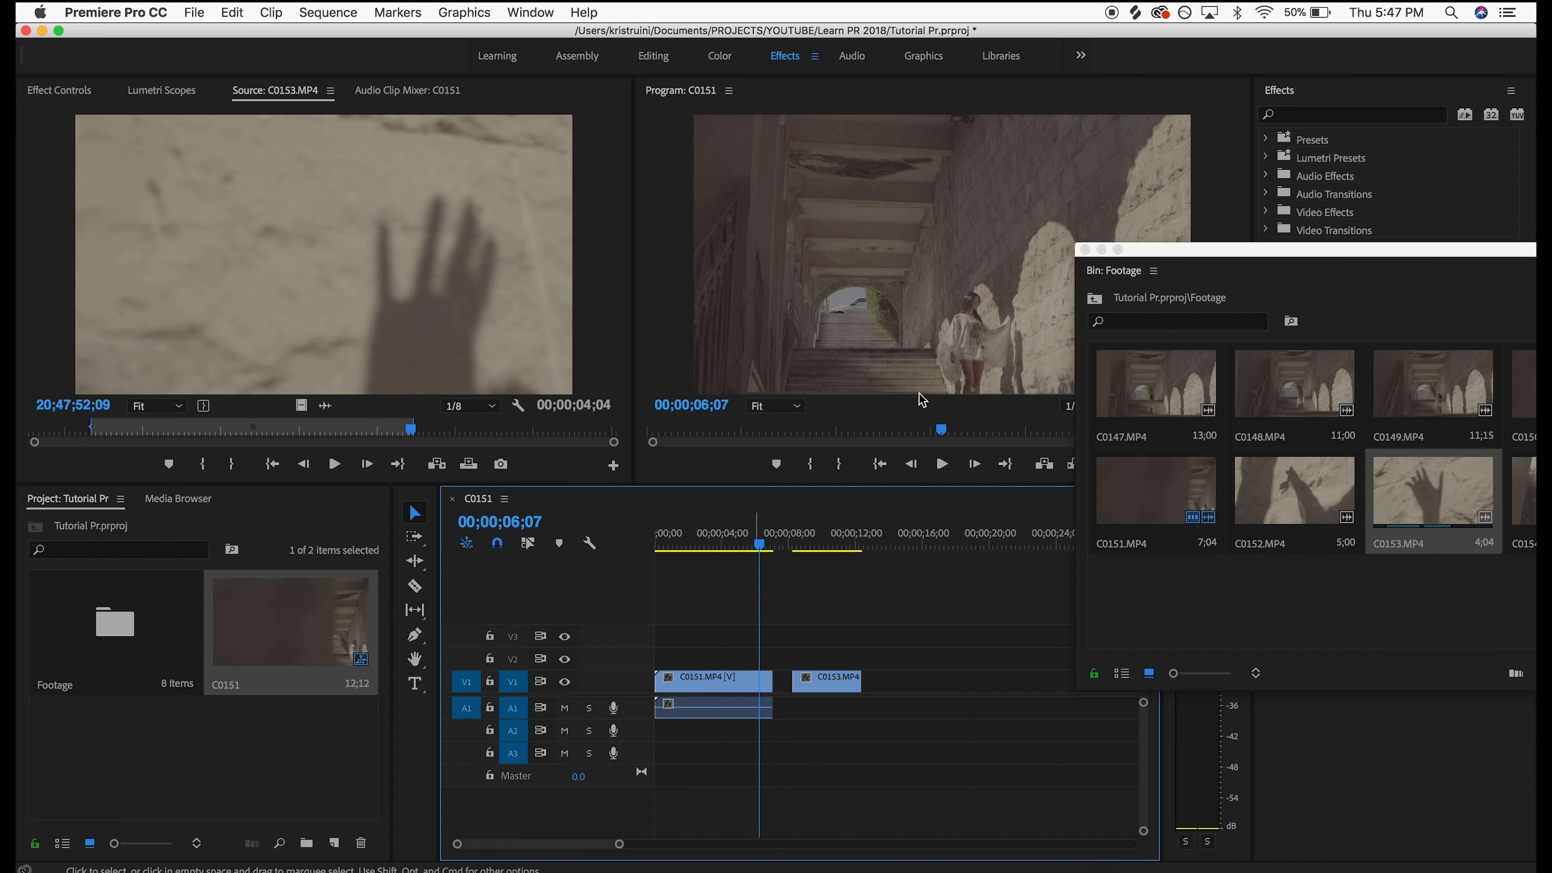
{"action": "left_click", "coordinate": [565, 682]}
{"action": "left_click", "coordinate": [562, 682]}
{"action": "left_click_drag", "start_coordinate": [823, 675], "coordinate": [748, 664]}
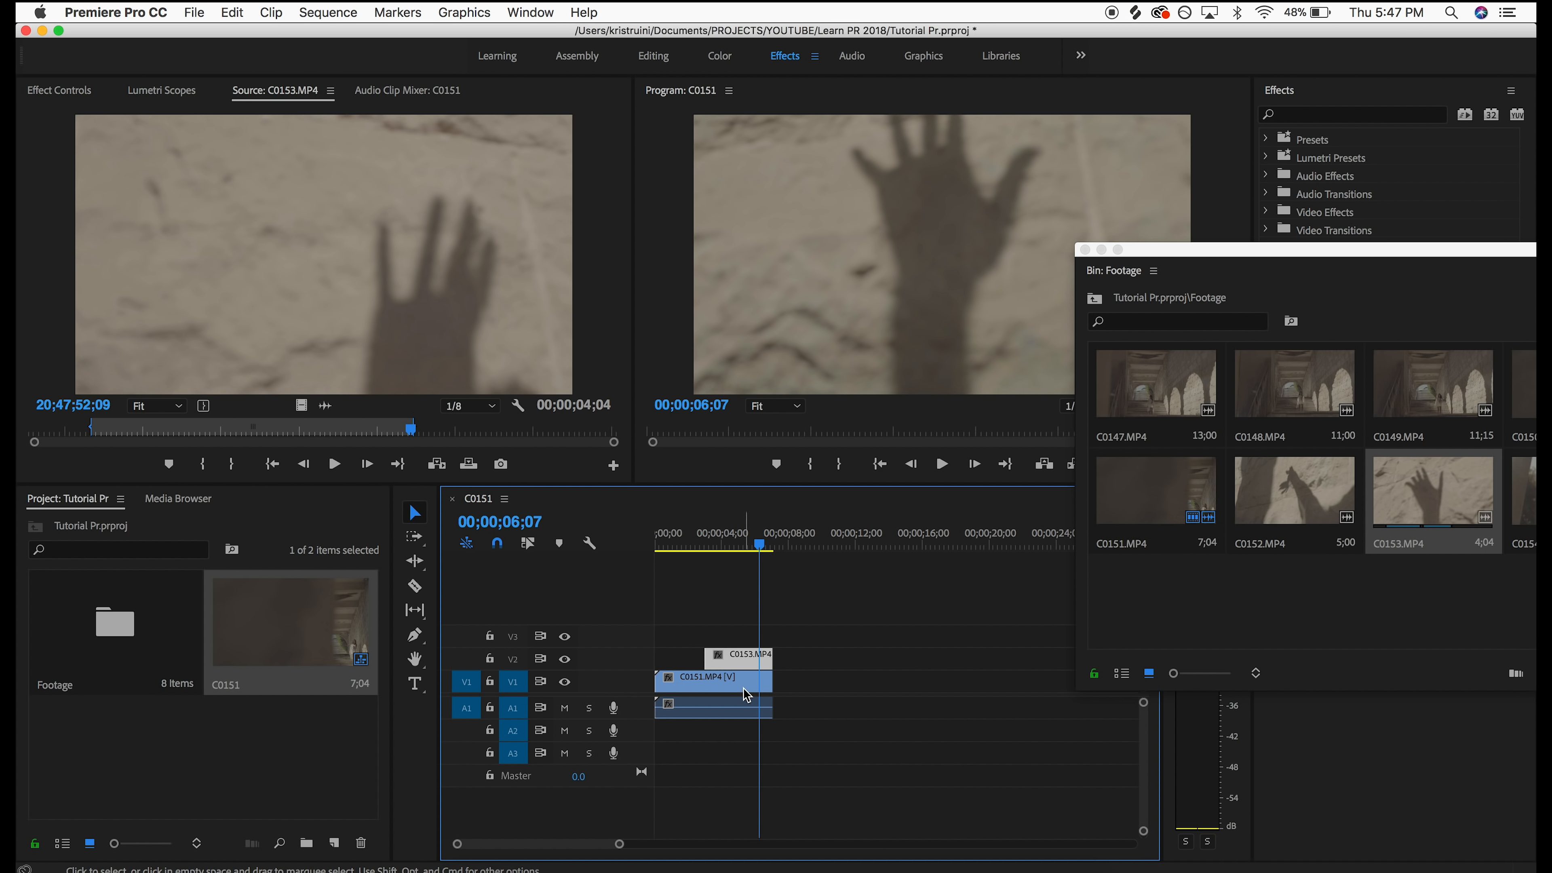
Hide and show the output of tracks V2 and V1 to compare the stacked clips in the Program monitor
{"action": "left_click", "coordinate": [741, 663]}
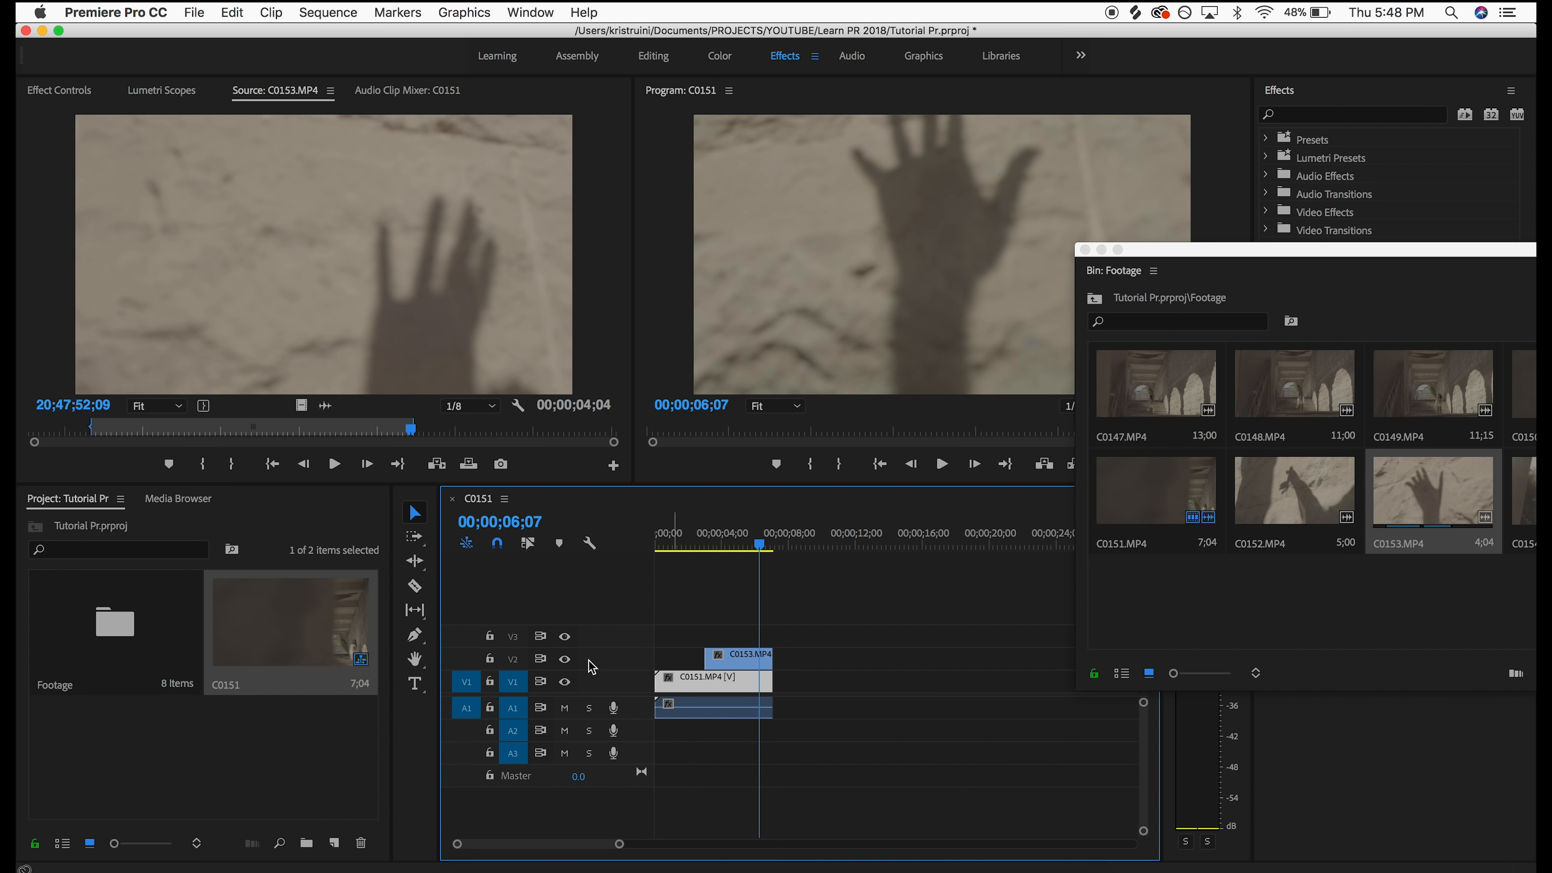
{"action": "left_click", "coordinate": [564, 660]}
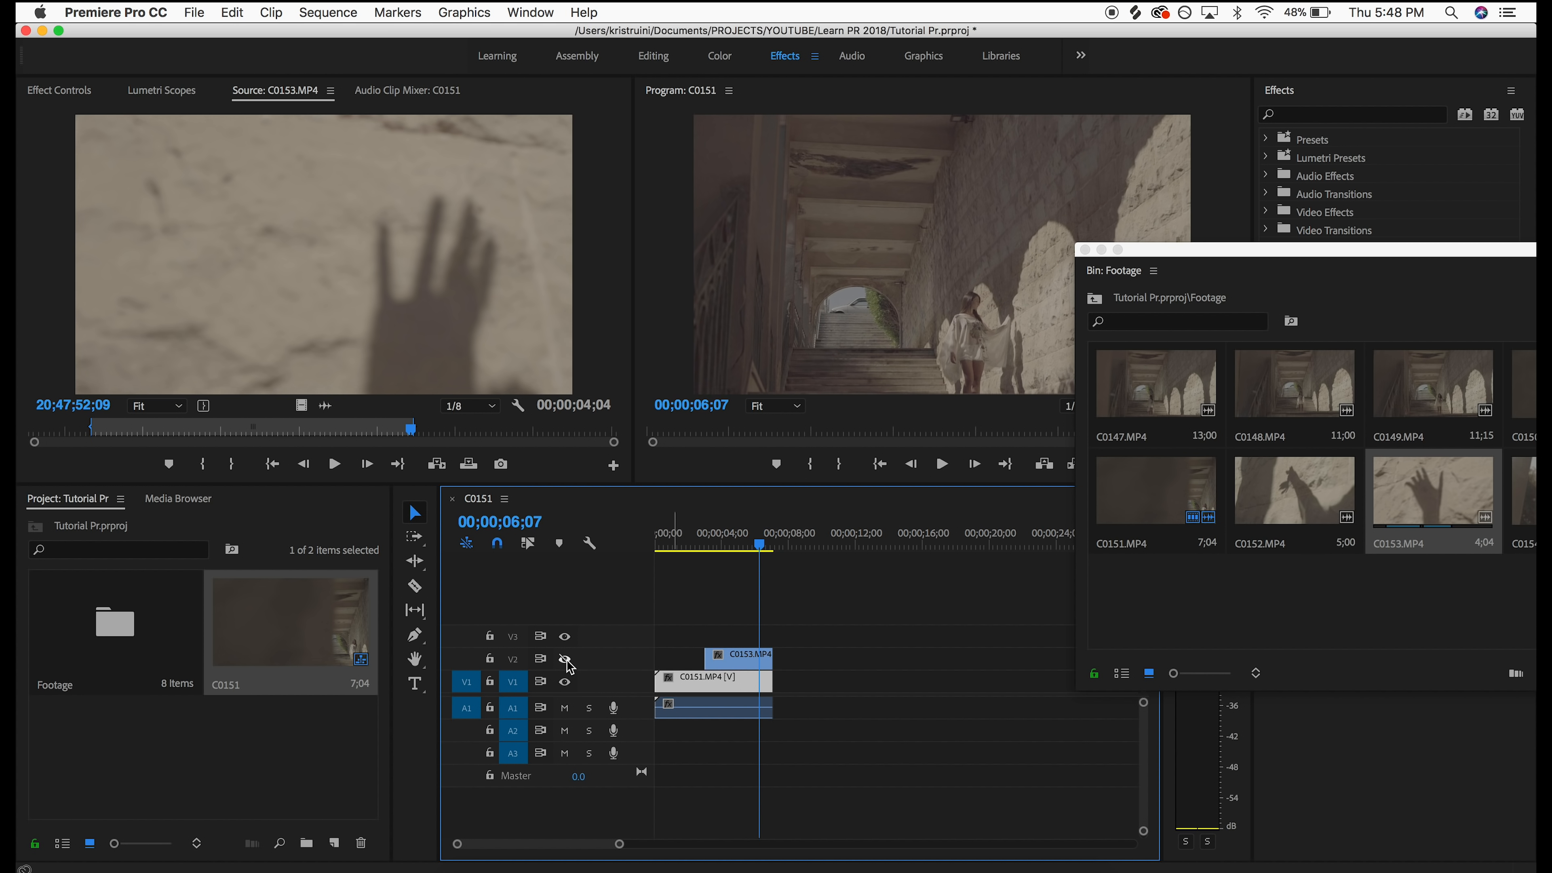
{"action": "left_click", "coordinate": [757, 657]}
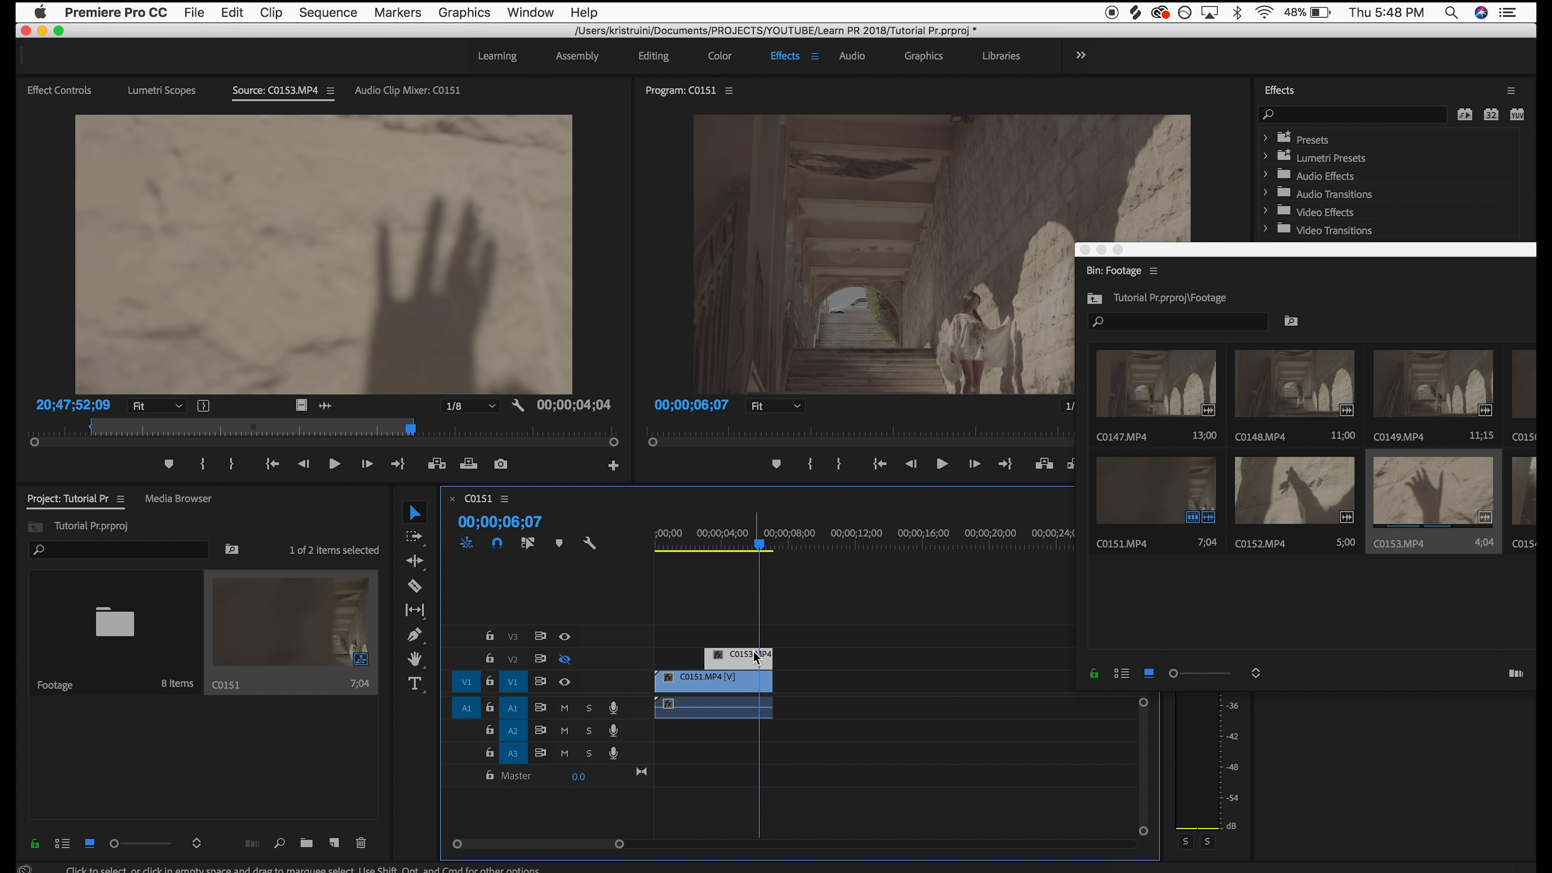
{"action": "left_click", "coordinate": [565, 659]}
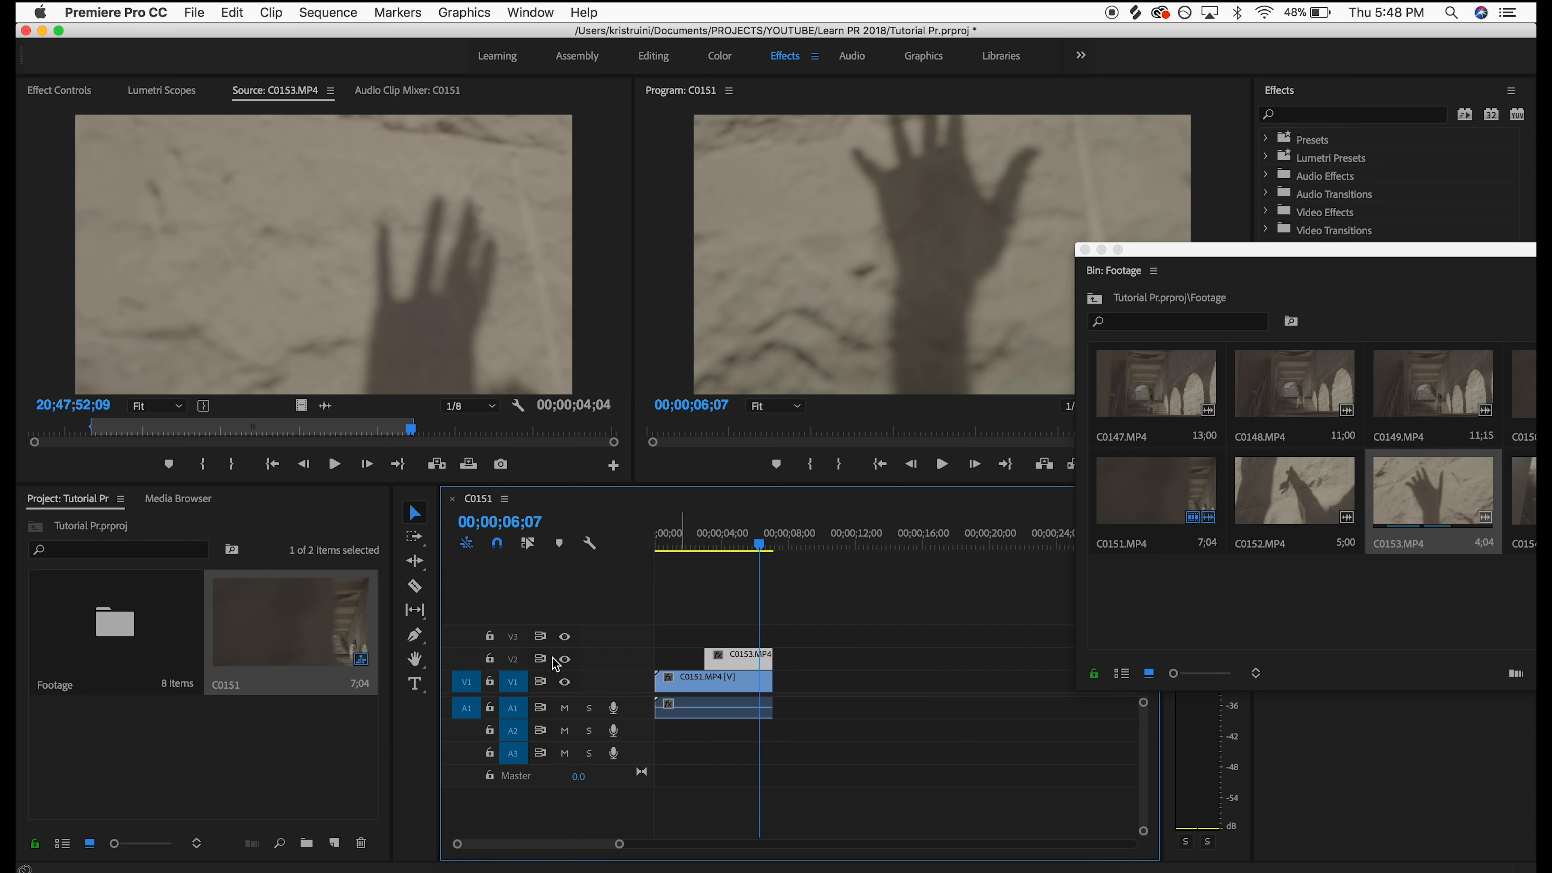
{"action": "left_click", "coordinate": [566, 660]}
{"action": "left_click", "coordinate": [730, 682]}
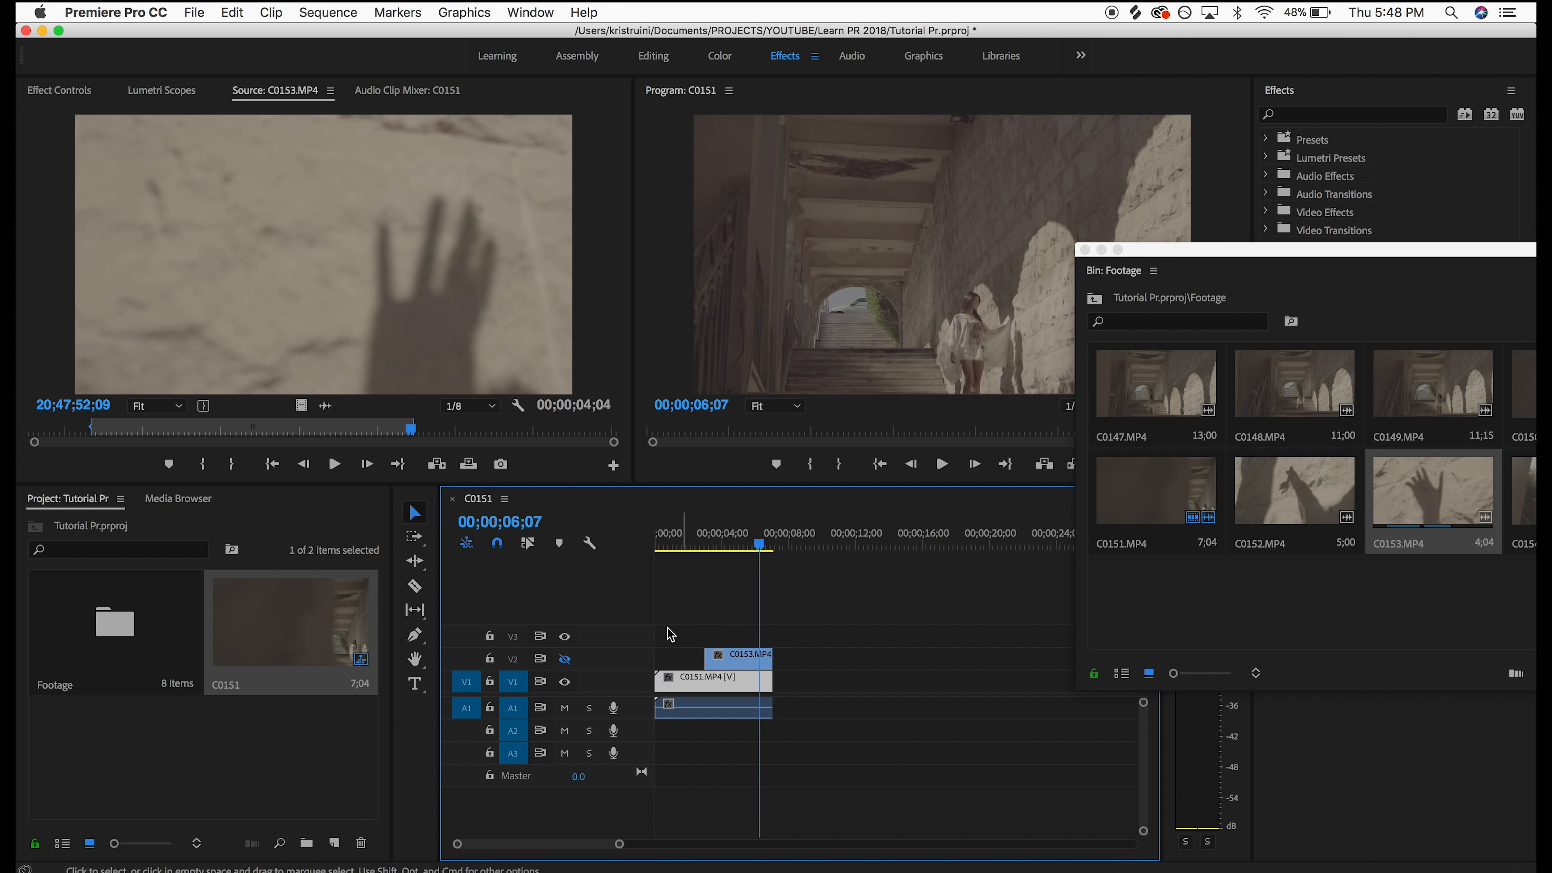
{"action": "left_click", "coordinate": [567, 683]}
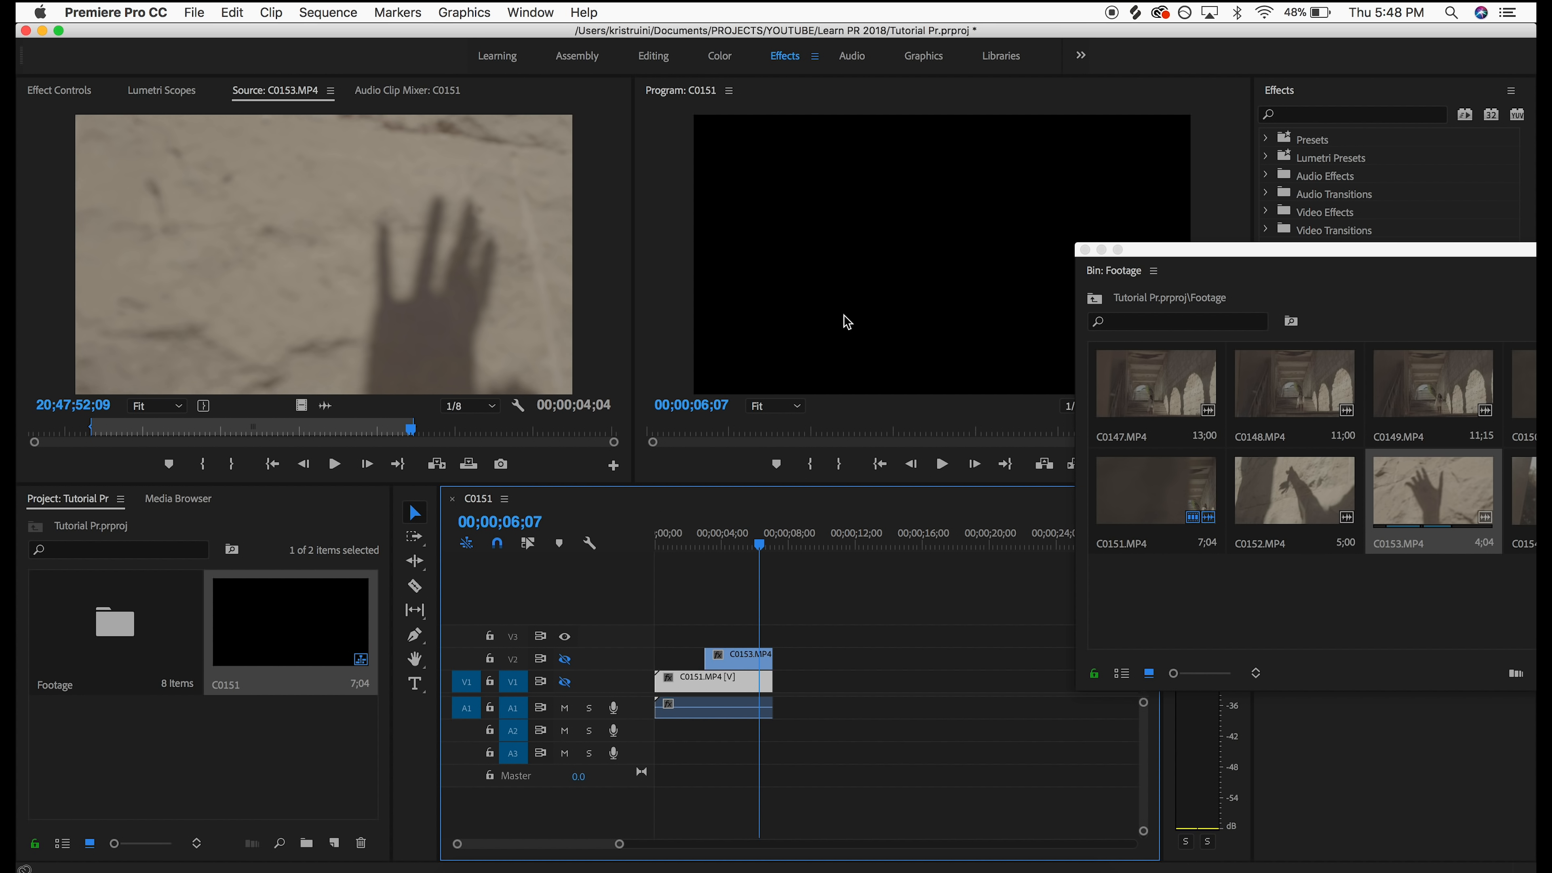
{"action": "left_click", "coordinate": [566, 680]}
{"action": "left_click", "coordinate": [566, 661]}
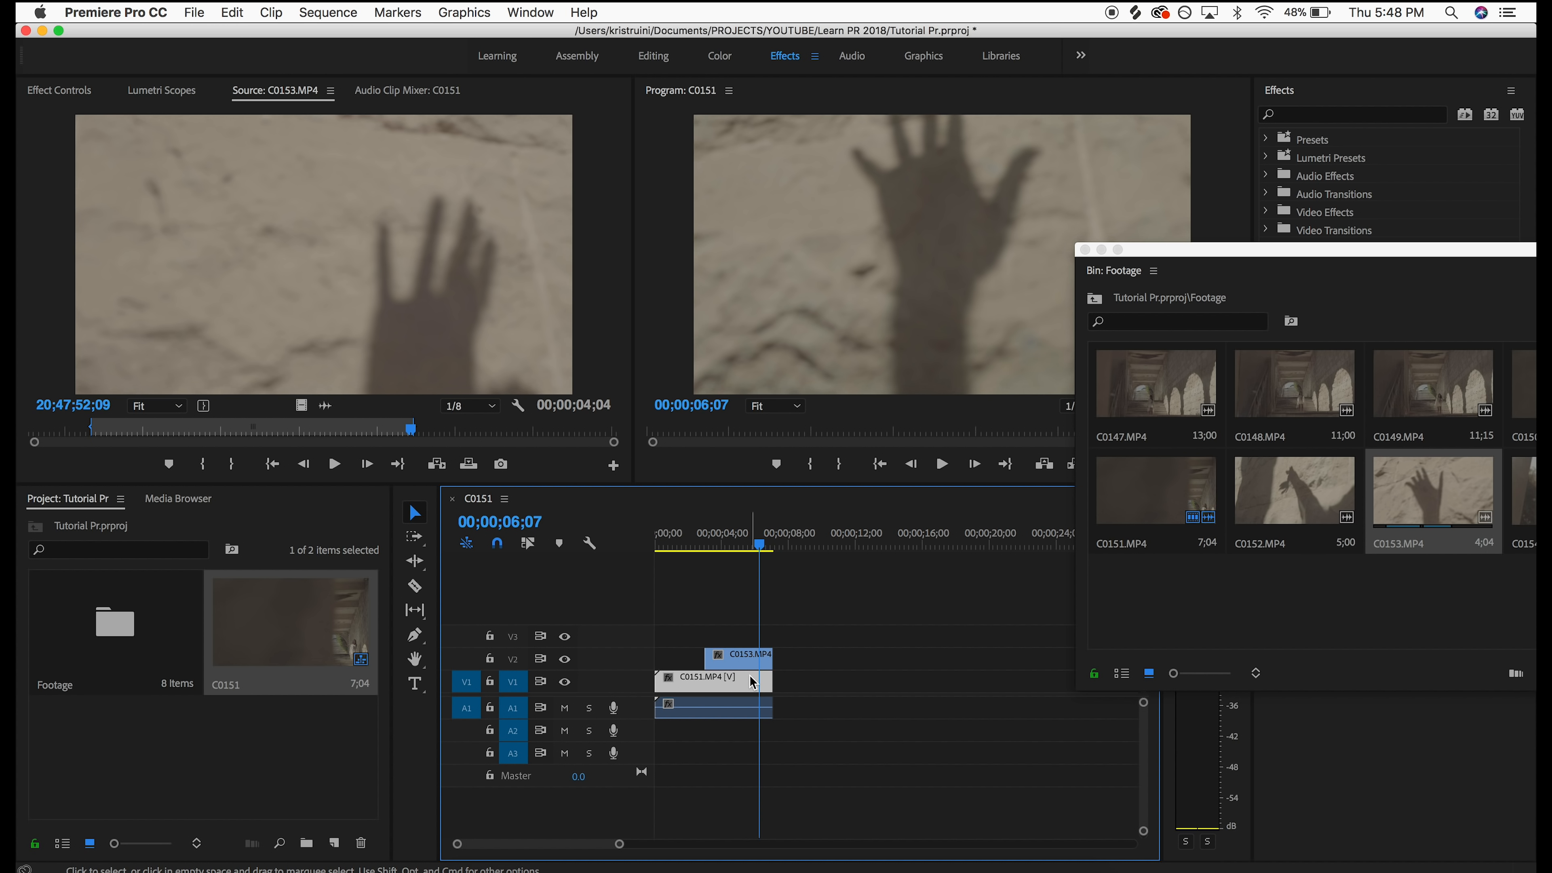
Toggle mute and solo on audio track A1 on and back off
{"action": "left_click", "coordinate": [564, 711]}
{"action": "left_click", "coordinate": [564, 708]}
{"action": "left_click", "coordinate": [587, 711]}
{"action": "left_click", "coordinate": [590, 709]}
{"action": "left_click", "coordinate": [589, 707]}
{"action": "left_click", "coordinate": [590, 709]}
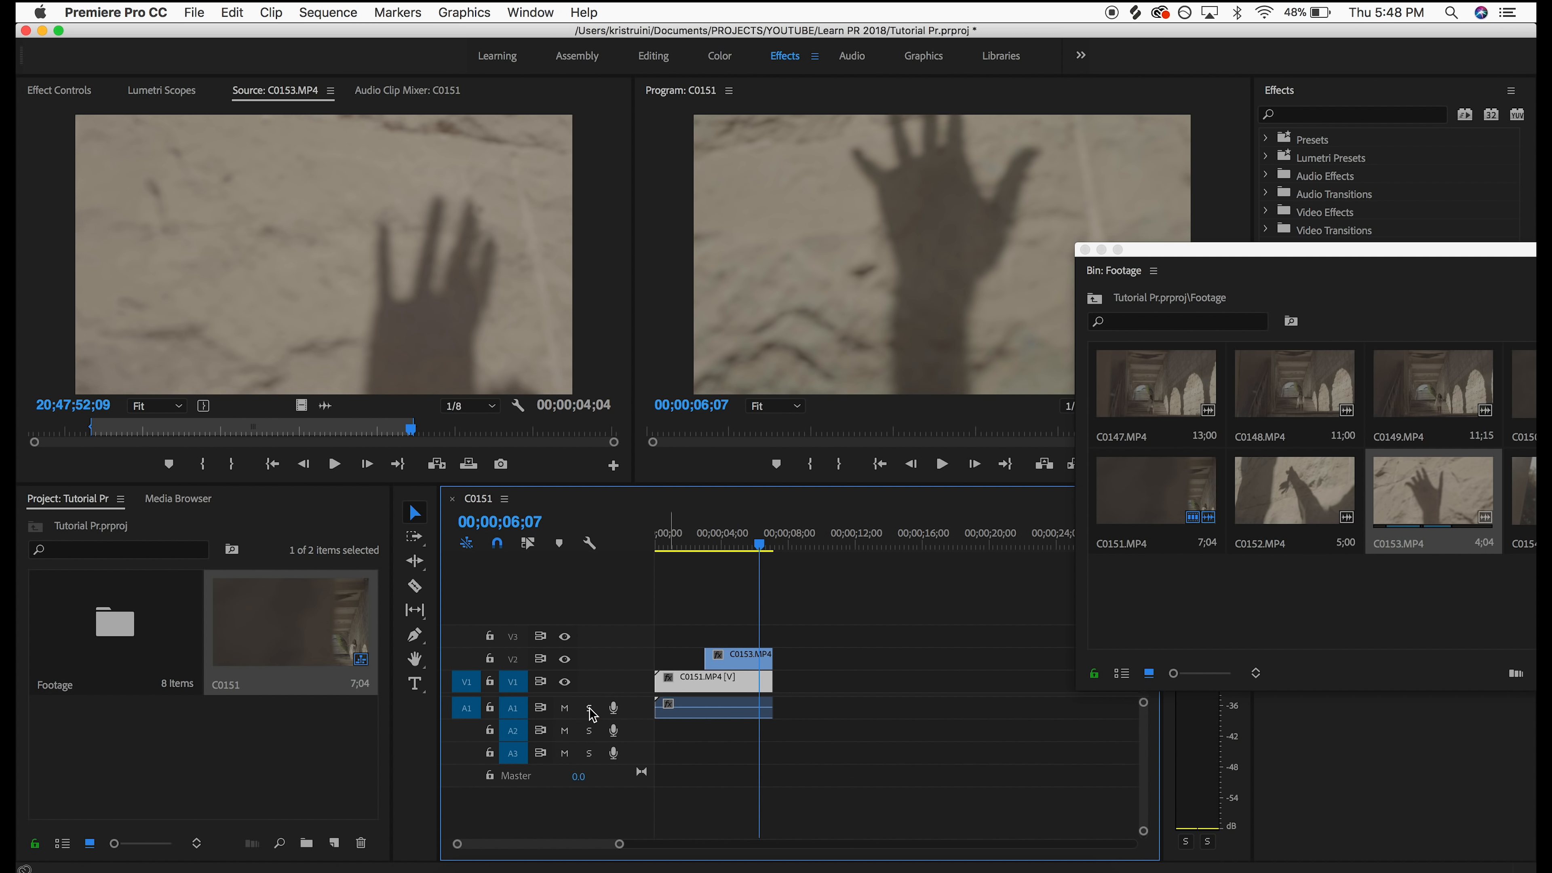
Undo the C0153.MP4 placement, add the marked clip with its audio directly after C0151.MP4 on V1 and A1, and play across the cut
{"action": "left_click", "coordinate": [713, 687]}
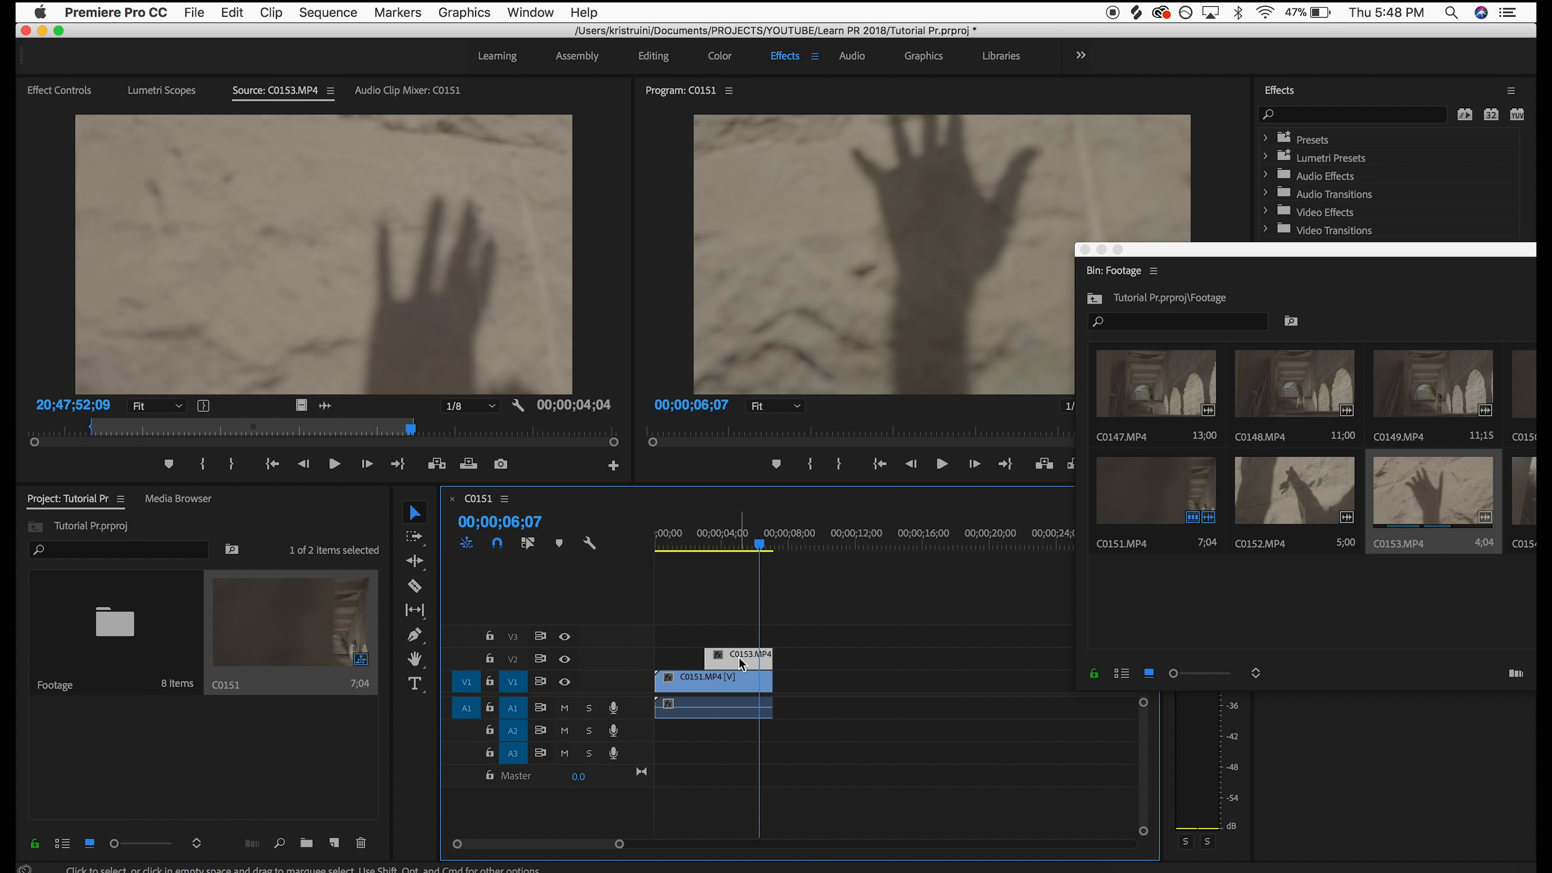
{"action": "key", "text": "super+z"}
{"action": "left_click_drag", "start_coordinate": [369, 288], "coordinate": [784, 693]}
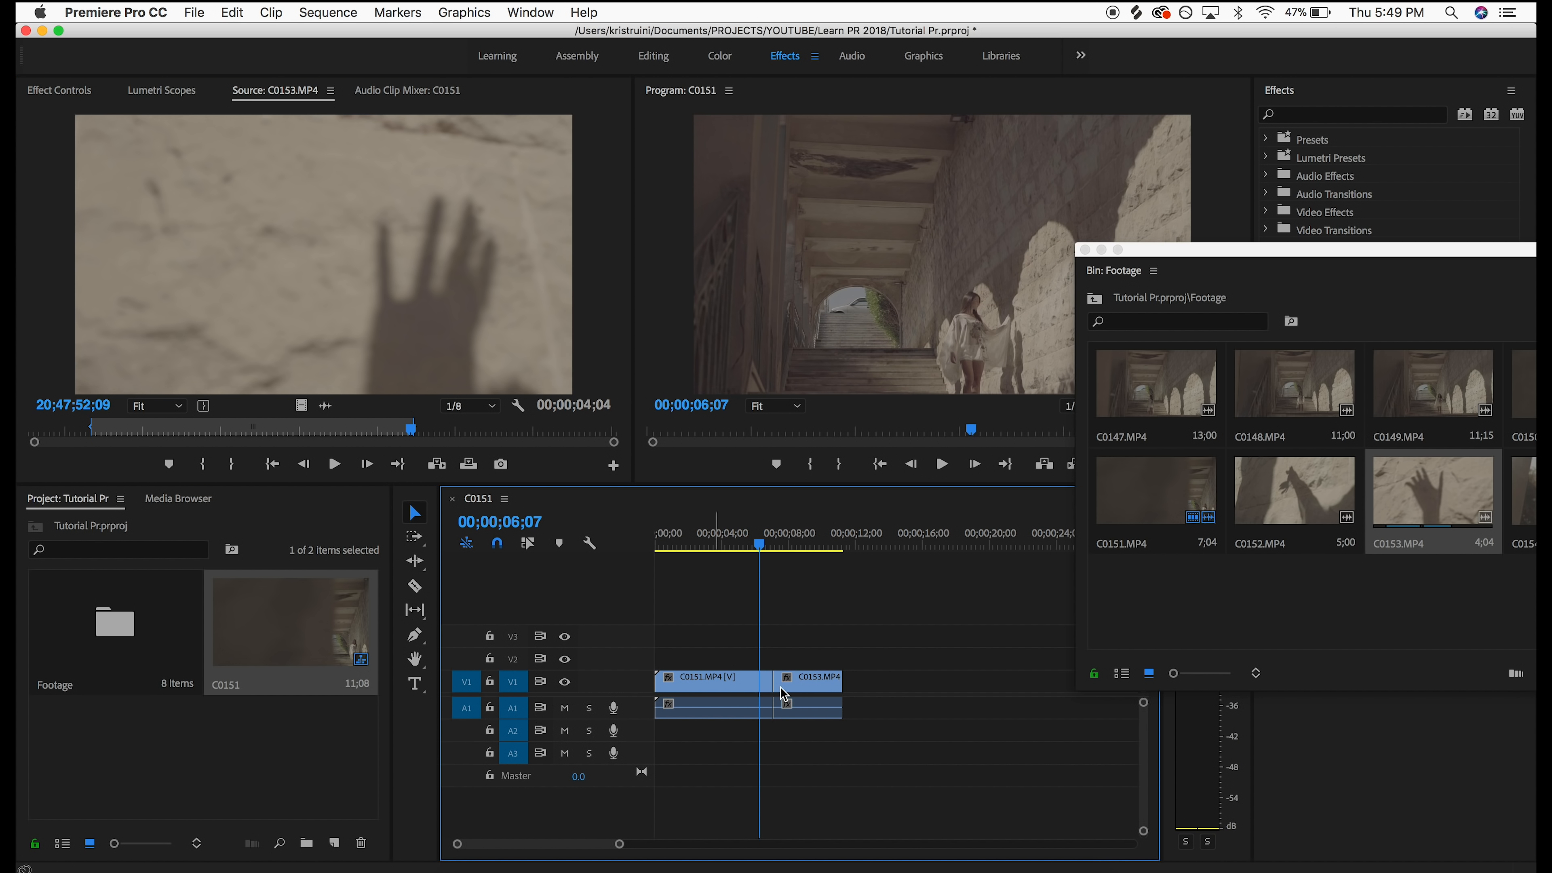
{"action": "left_click_drag", "start_coordinate": [760, 546], "coordinate": [752, 546]}
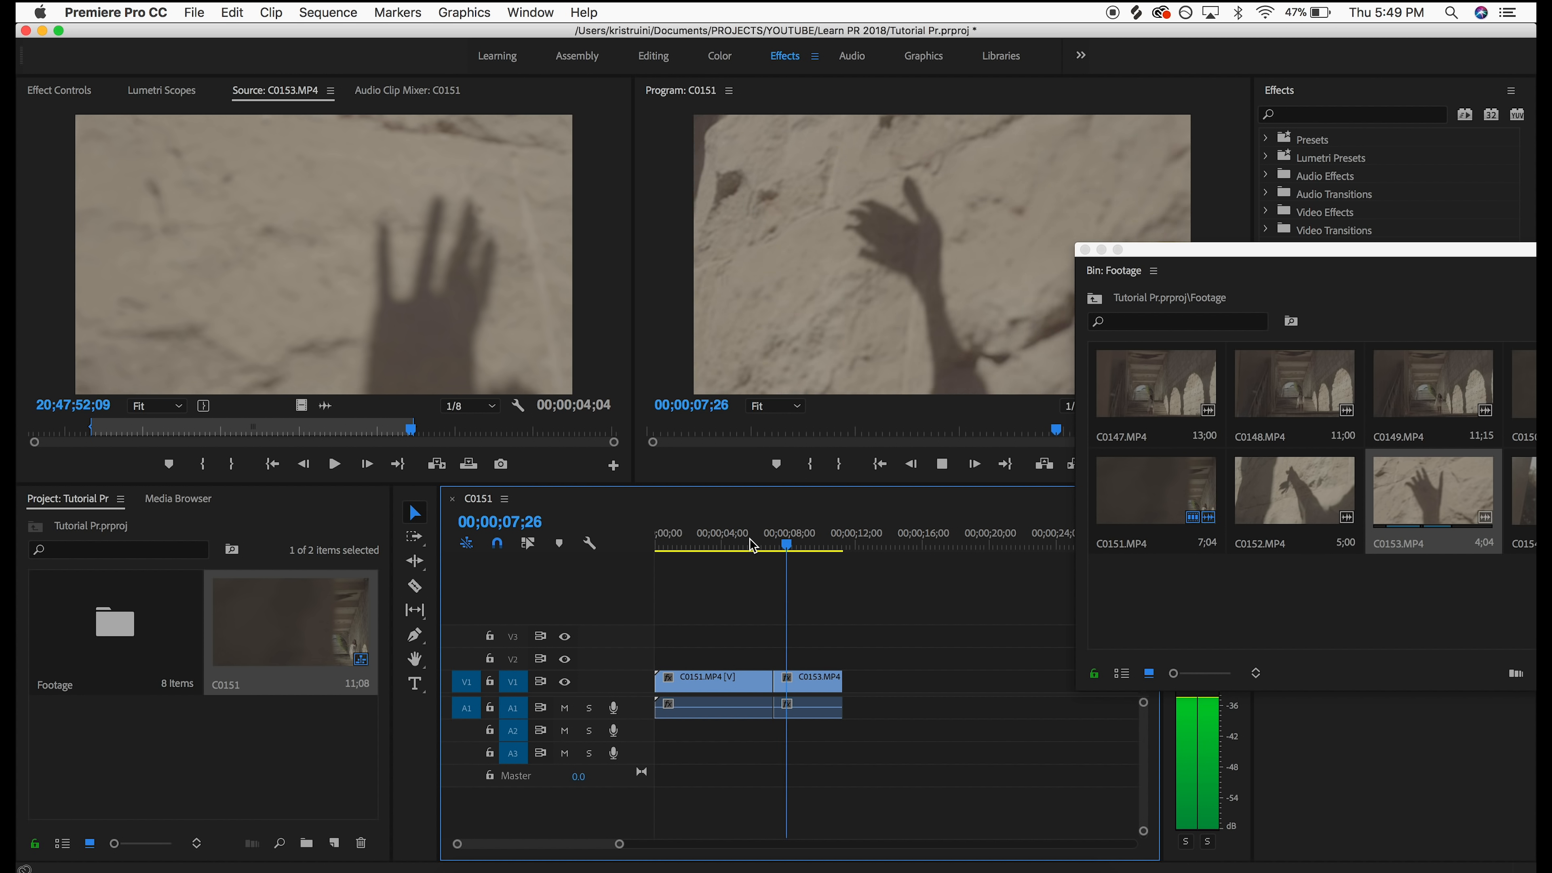
{"action": "key", "text": "space"}
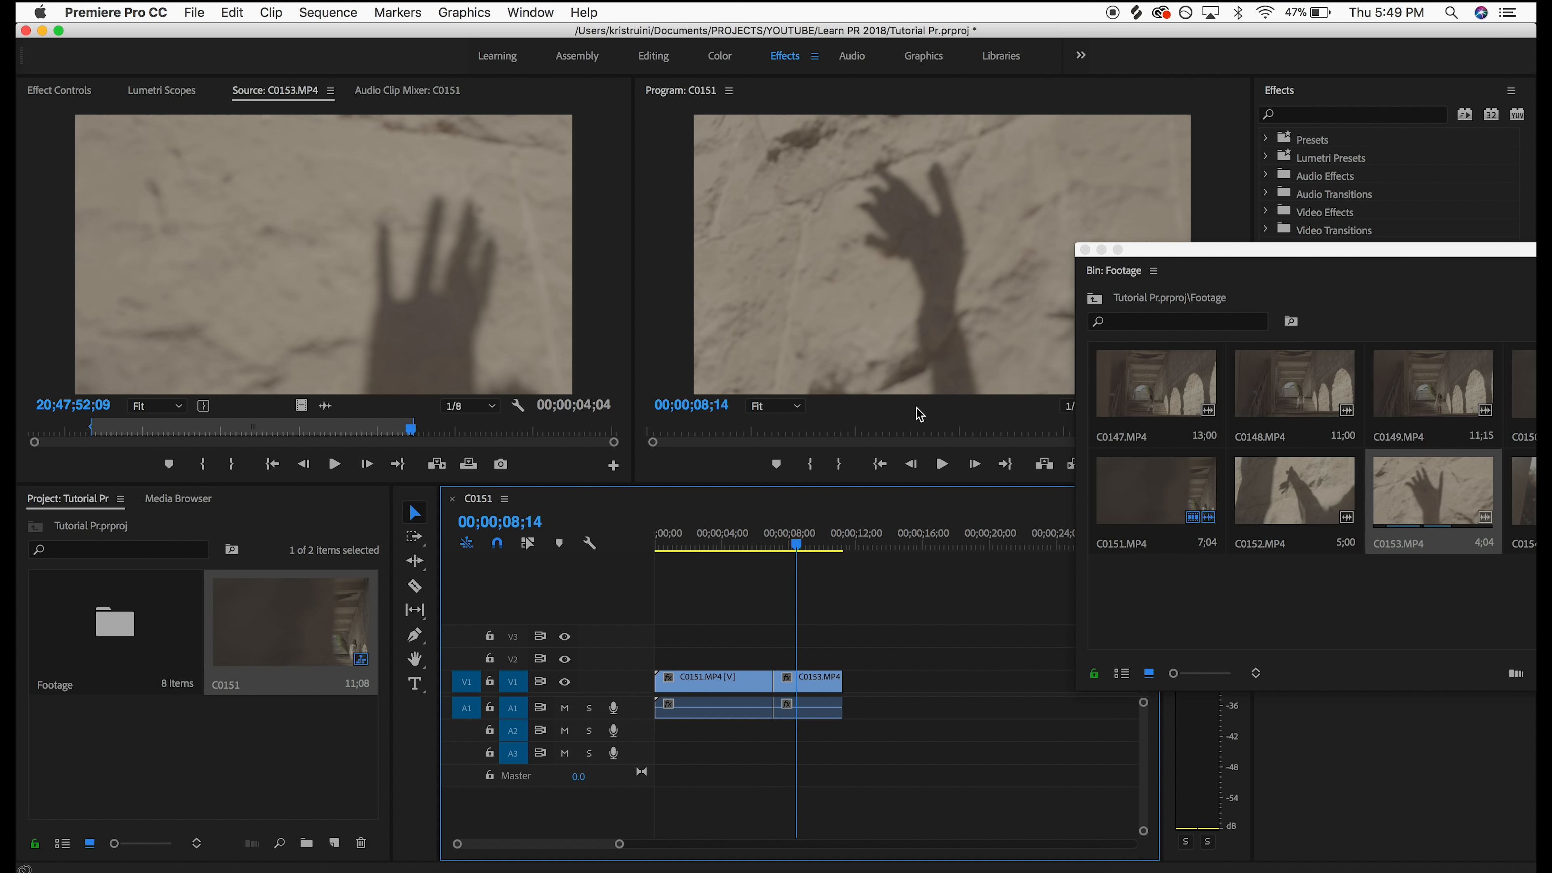
Move the Footage bin window off the Program monitor and lower the Program playback resolution to 1/8
{"action": "left_click_drag", "start_coordinate": [1161, 248], "coordinate": [1351, 450]}
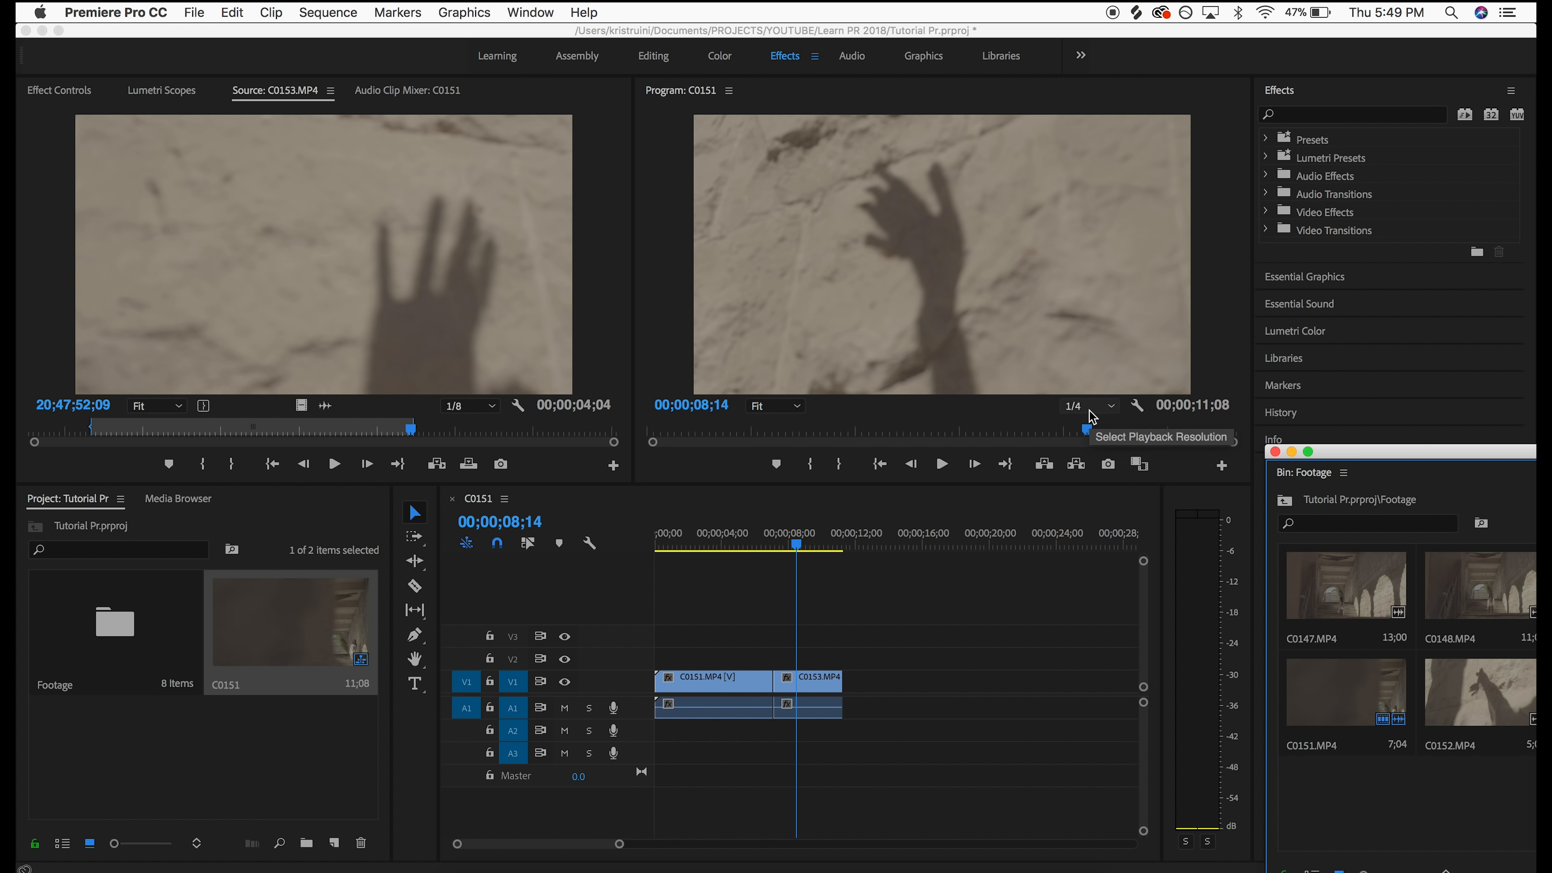
{"action": "left_click", "coordinate": [1103, 408]}
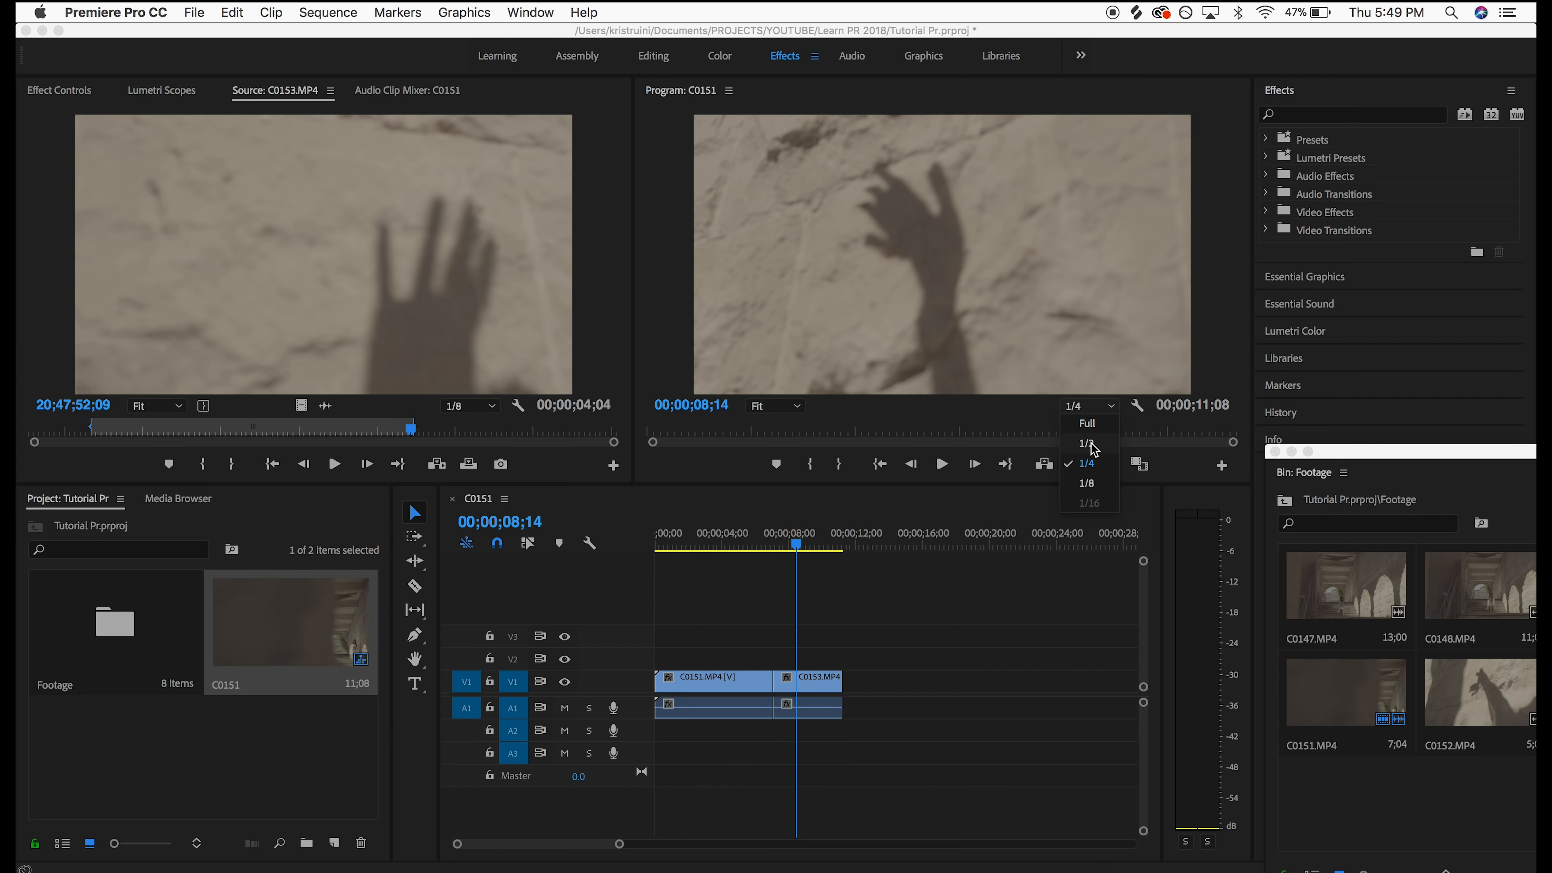
{"action": "left_click", "coordinate": [1089, 423]}
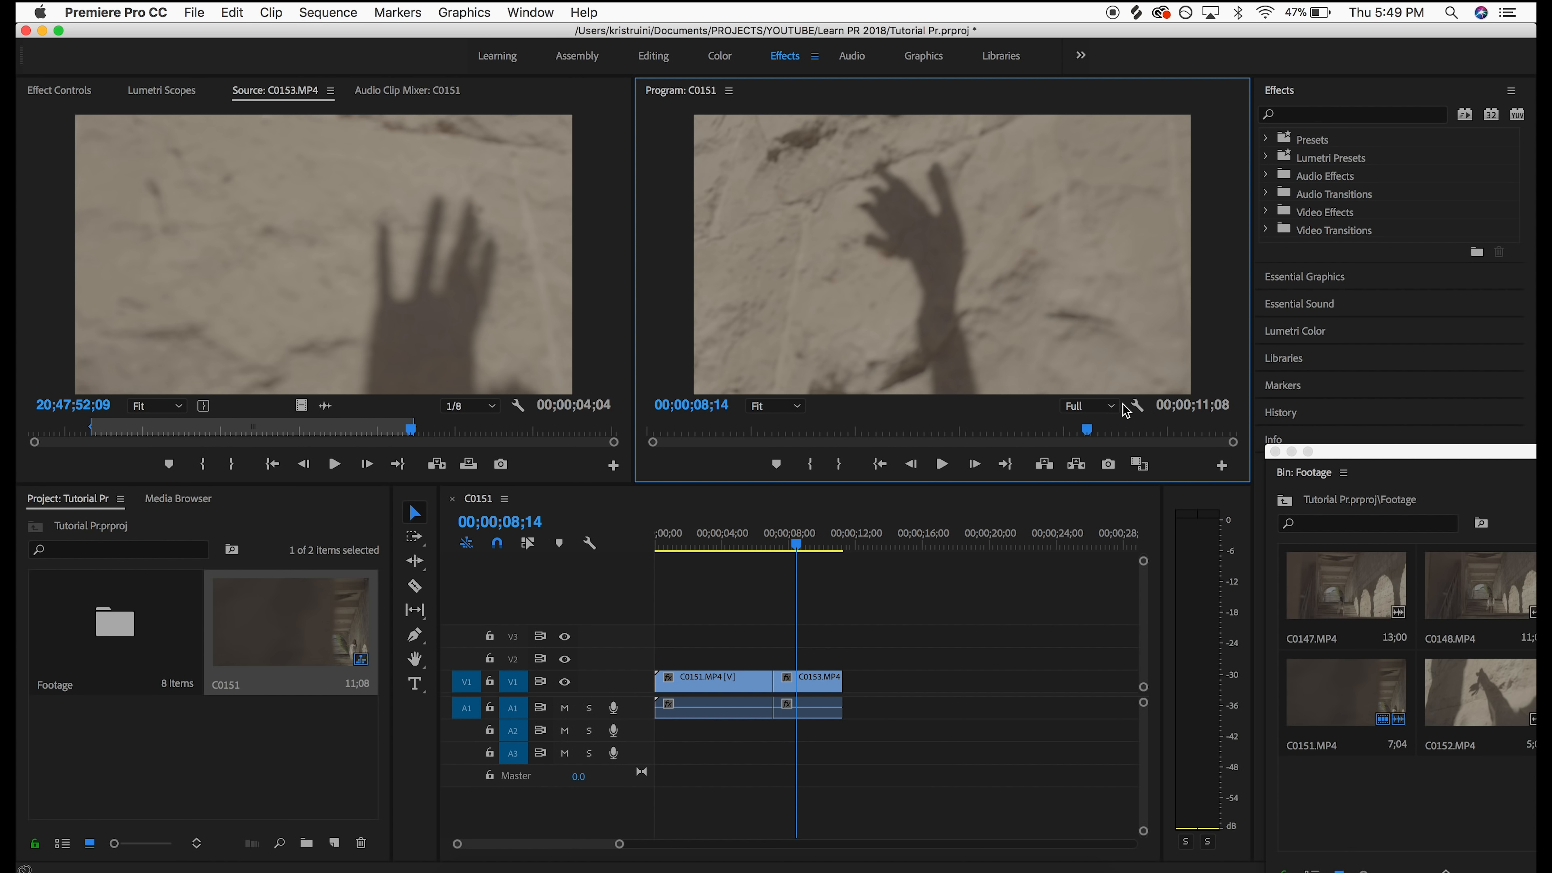
{"action": "left_click", "coordinate": [1103, 410]}
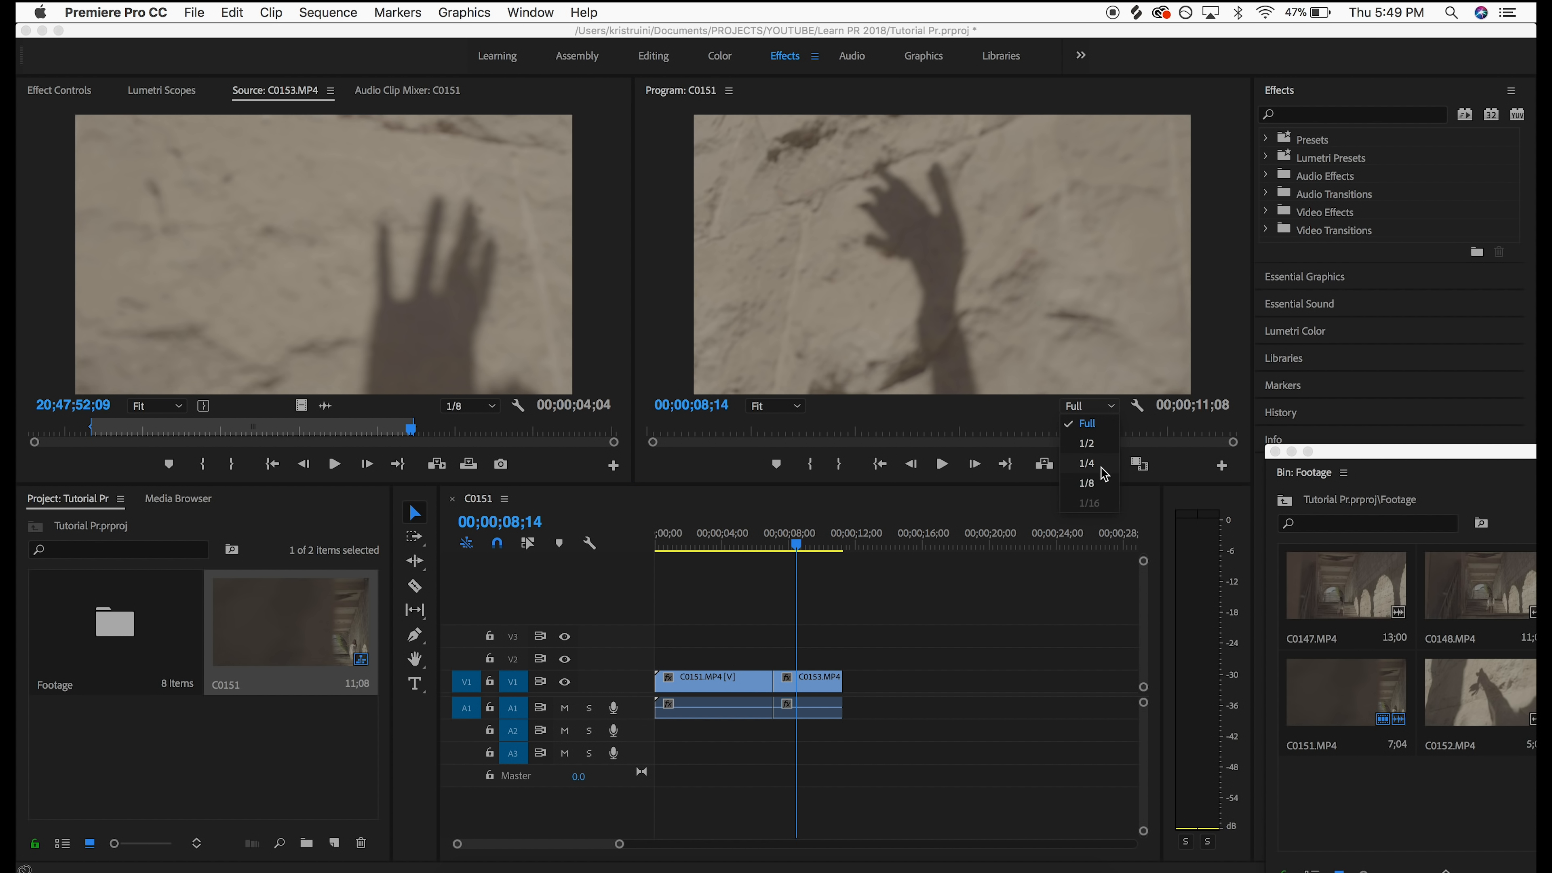
{"action": "left_click", "coordinate": [1098, 491]}
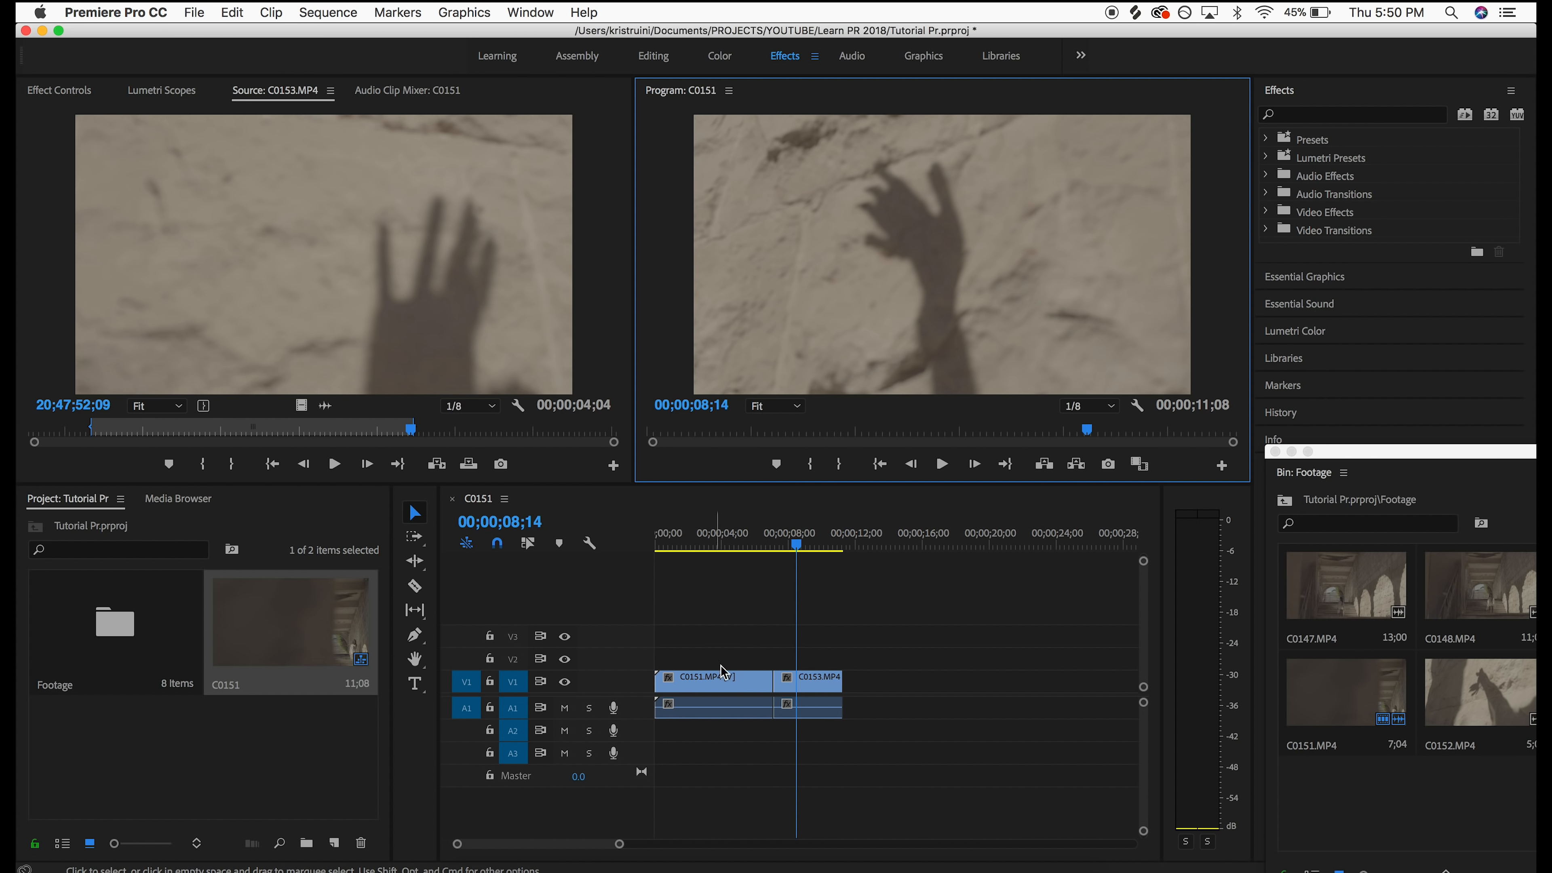
{"action": "left_click_drag", "start_coordinate": [724, 541], "coordinate": [787, 543]}
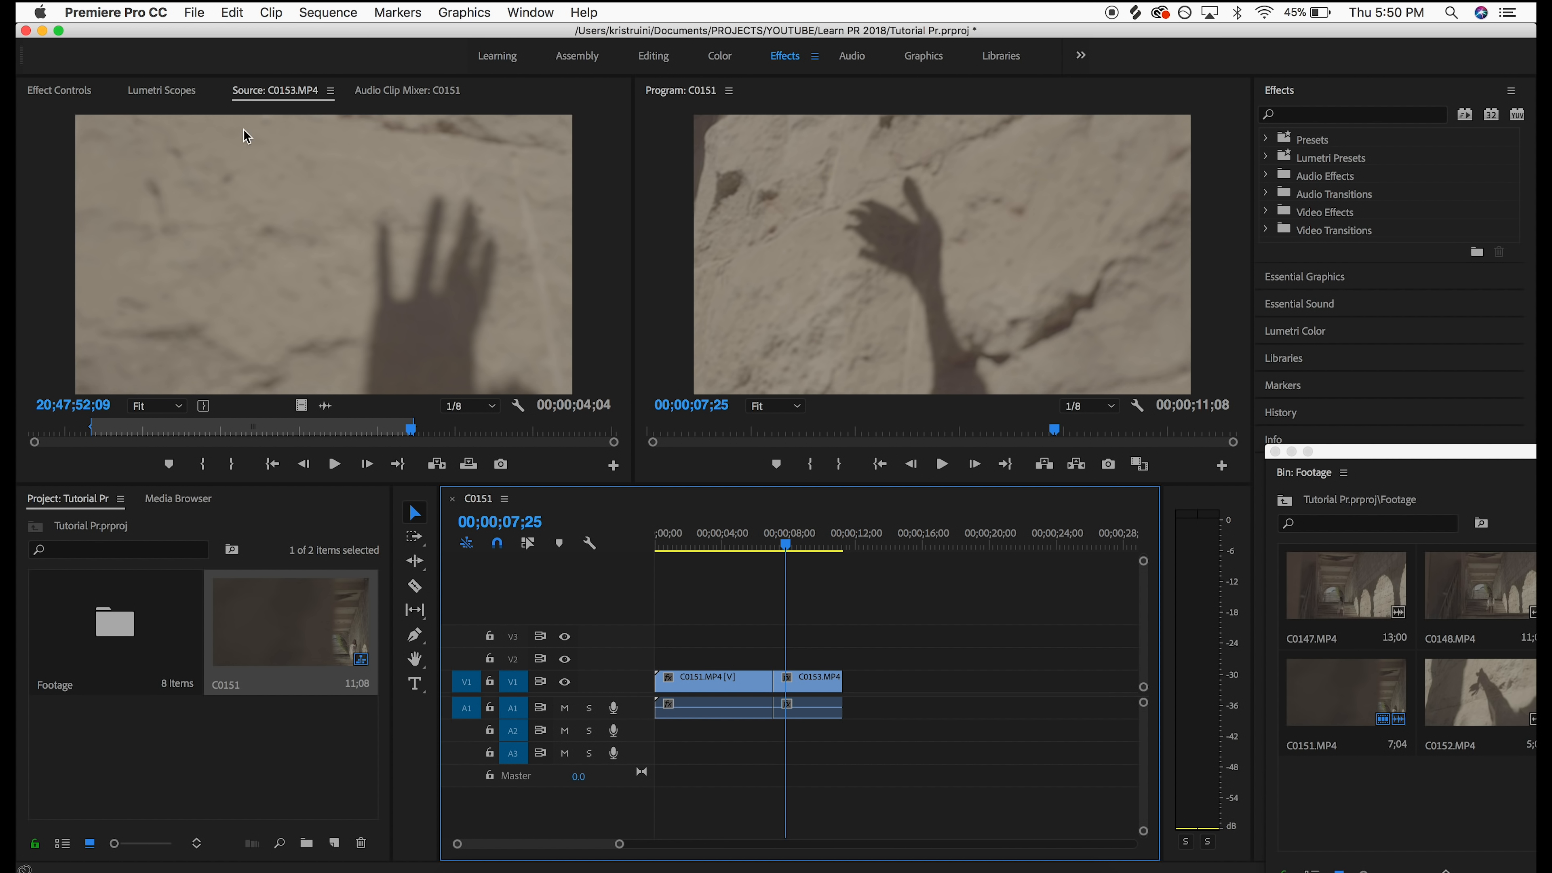
Bring the Footage bin window back into full view and open C0154.MP4 in the Source monitor
{"action": "left_click", "coordinate": [268, 154]}
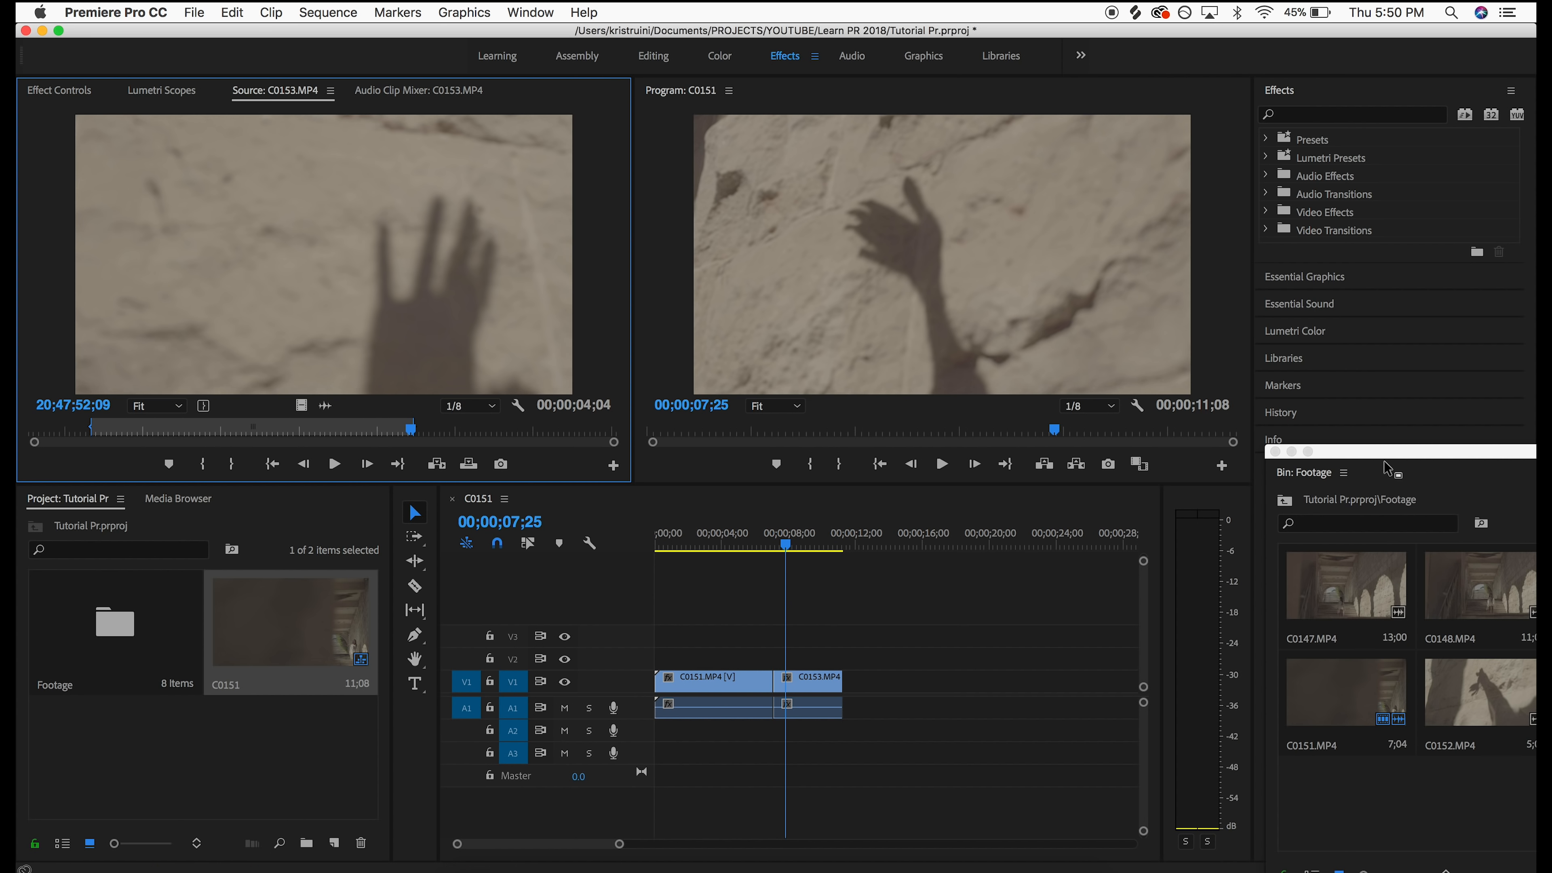
{"action": "left_click_drag", "start_coordinate": [1377, 452], "coordinate": [934, 244]}
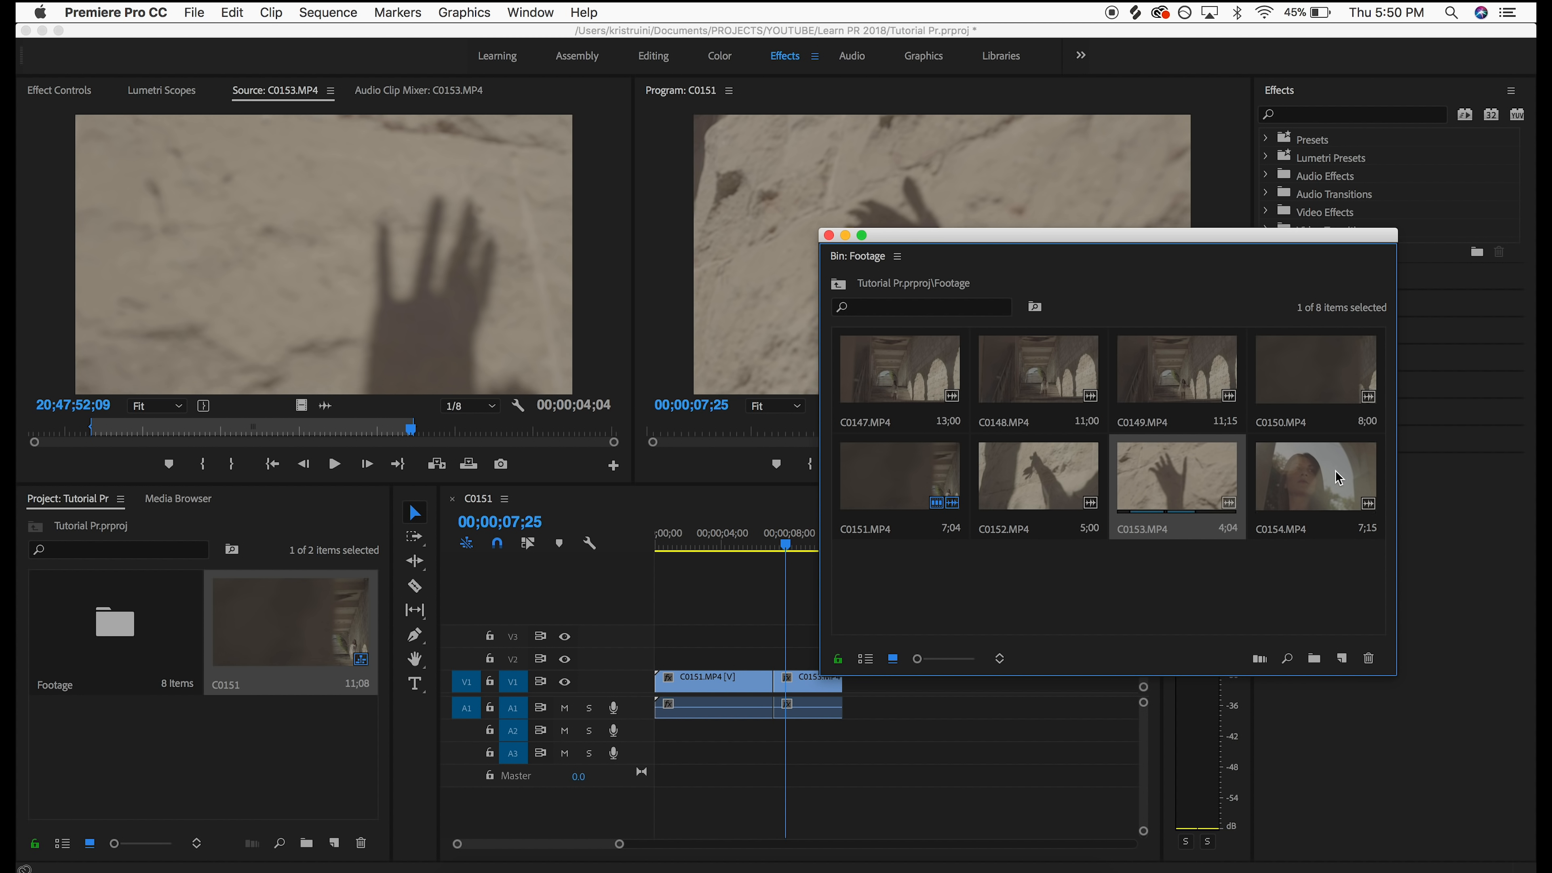
{"action": "left_click", "coordinate": [1305, 475]}
{"action": "double_click", "coordinate": [1302, 475]}
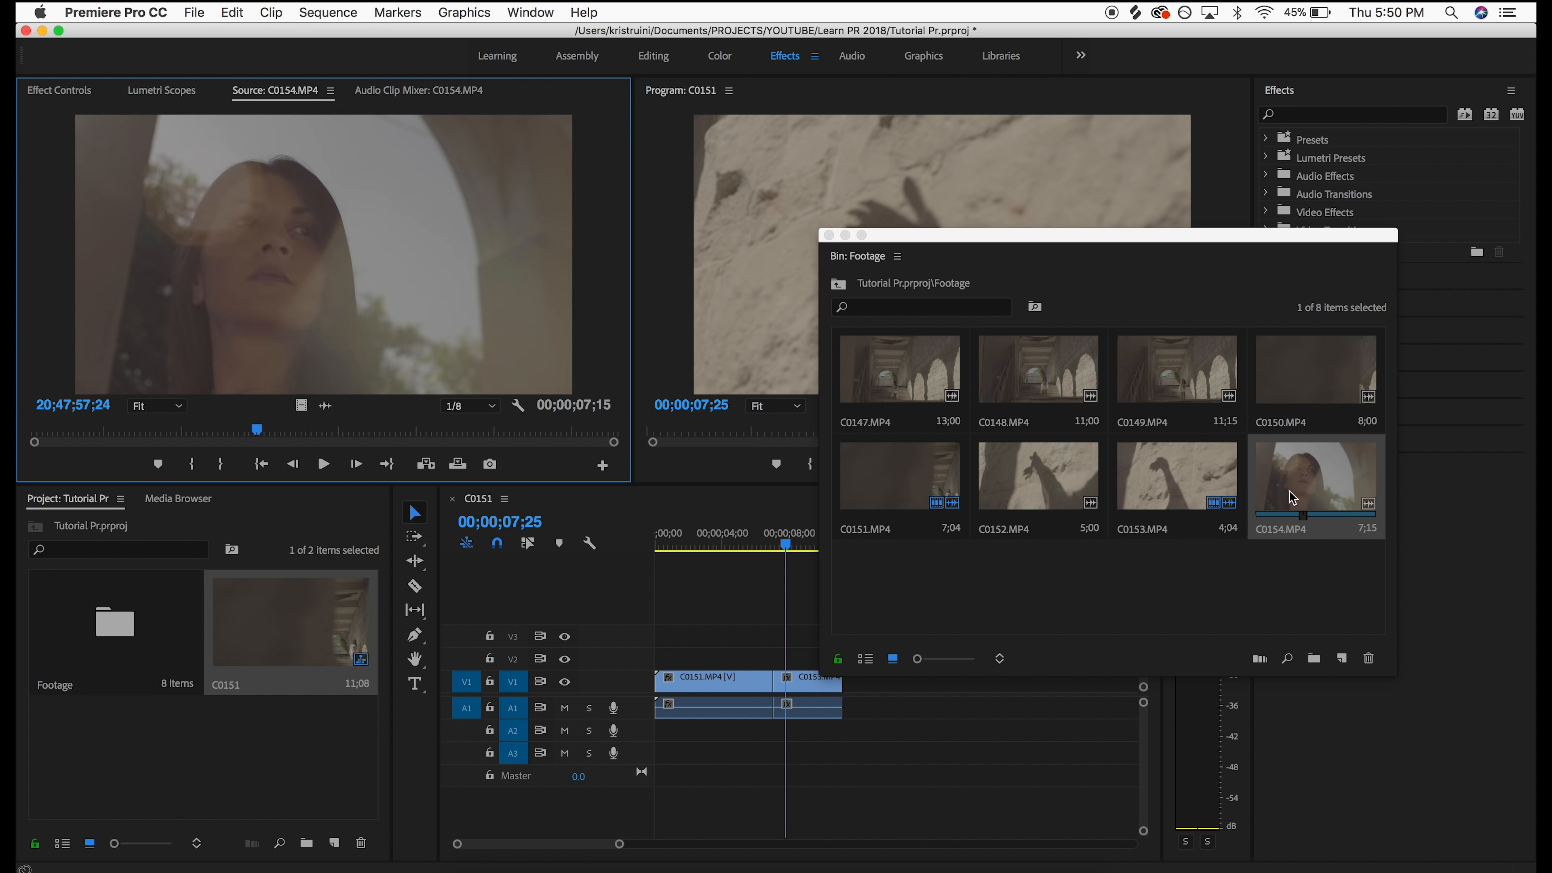
Mark an In point in the first quarter of C0154.MP4, play on, and mark the Out point at 20;47;58;24
{"action": "left_click_drag", "start_coordinate": [58, 433], "coordinate": [164, 430]}
{"action": "key", "text": "i"}
{"action": "key", "text": "space"}
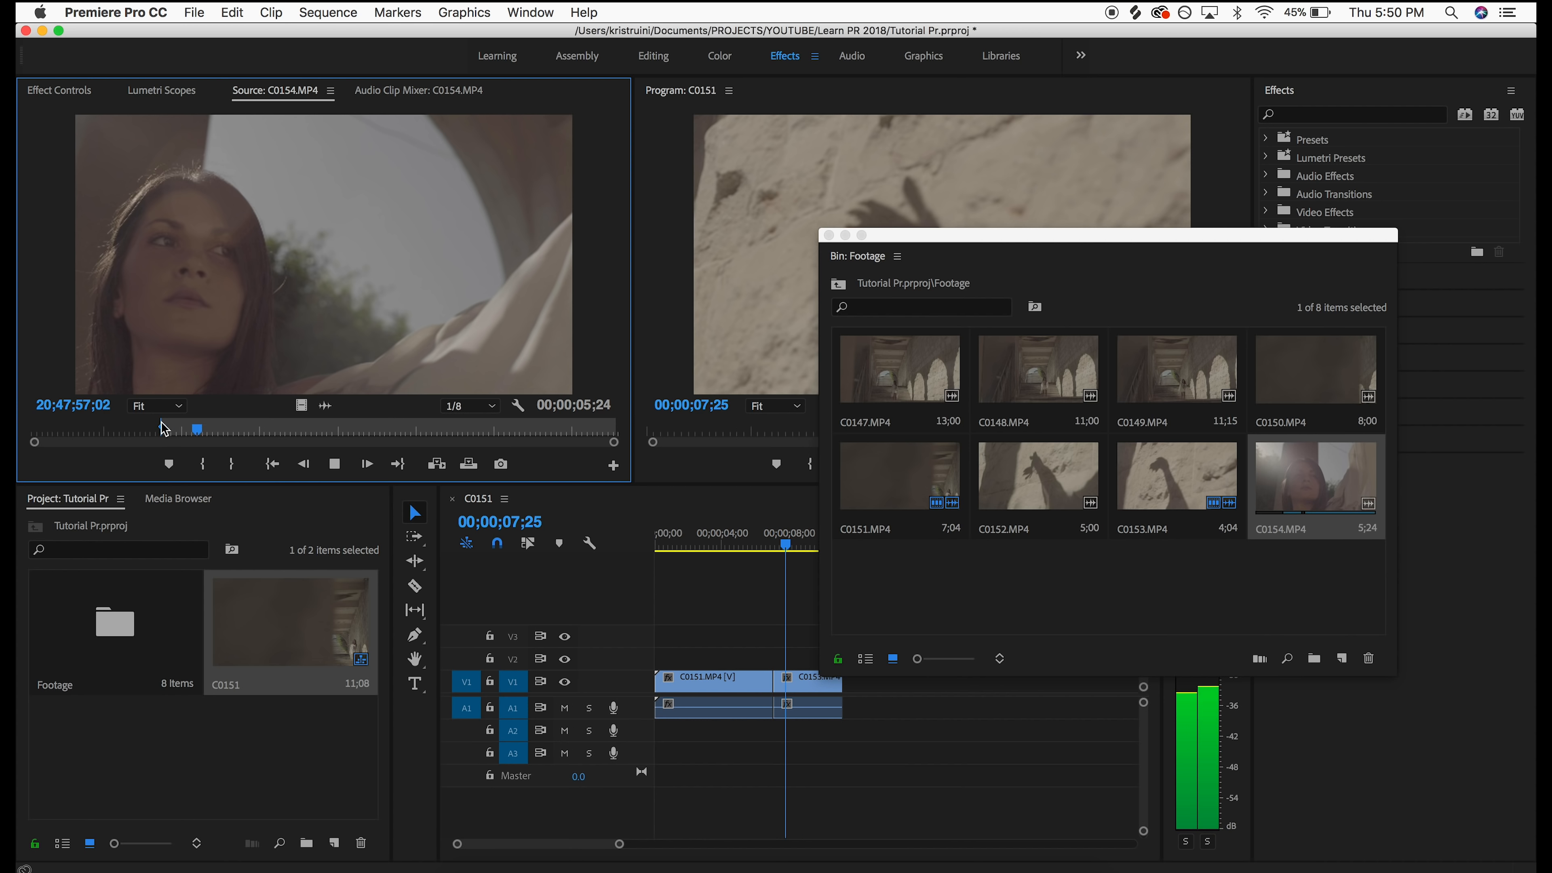
{"action": "key", "text": "space"}
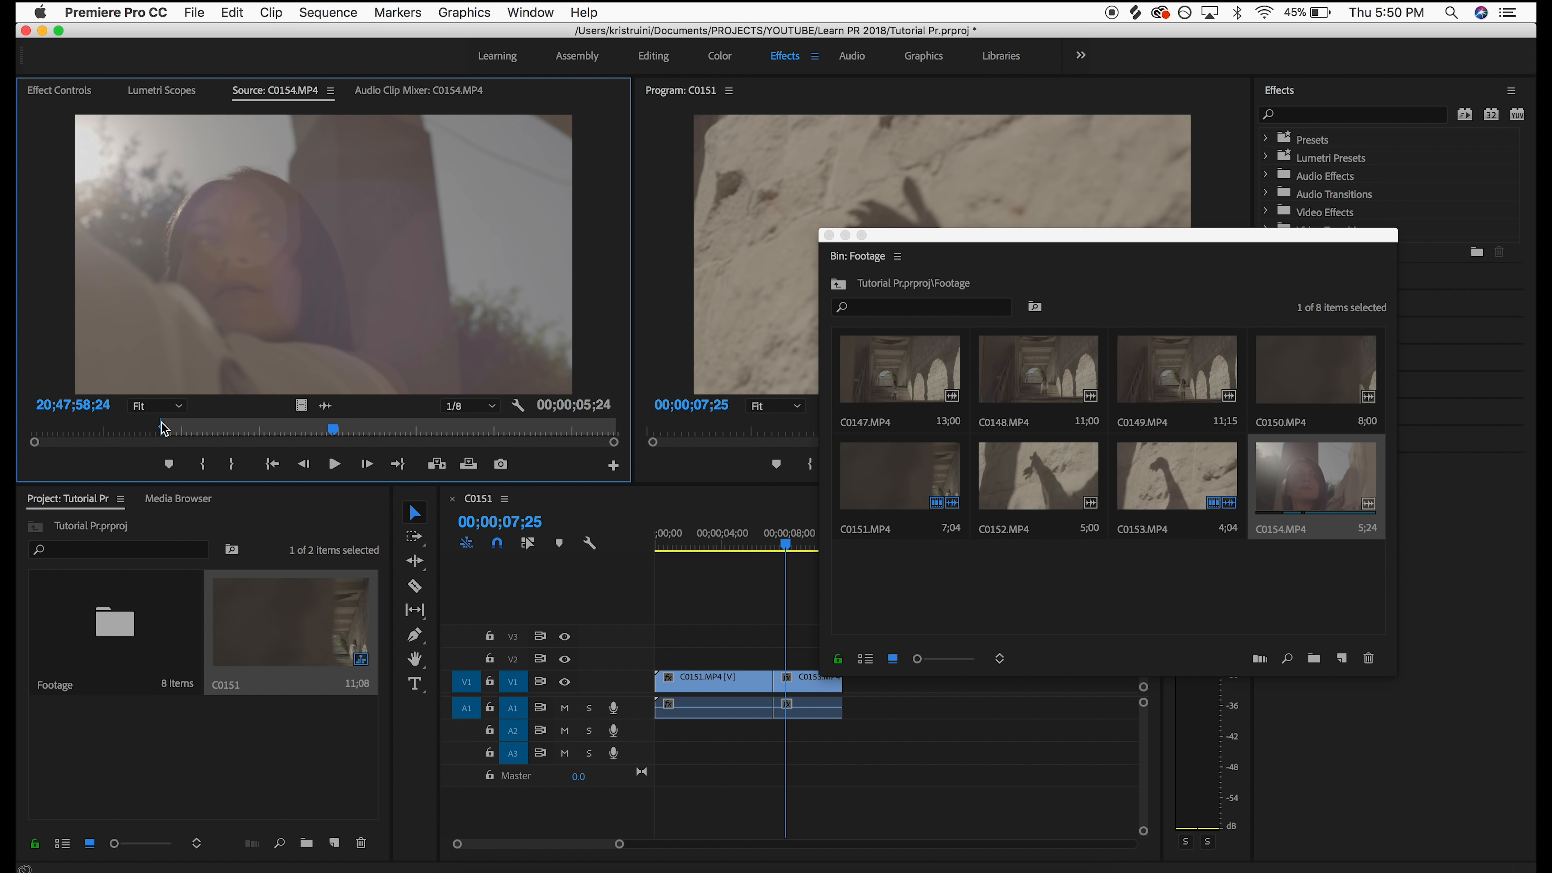
{"action": "key", "text": "o"}
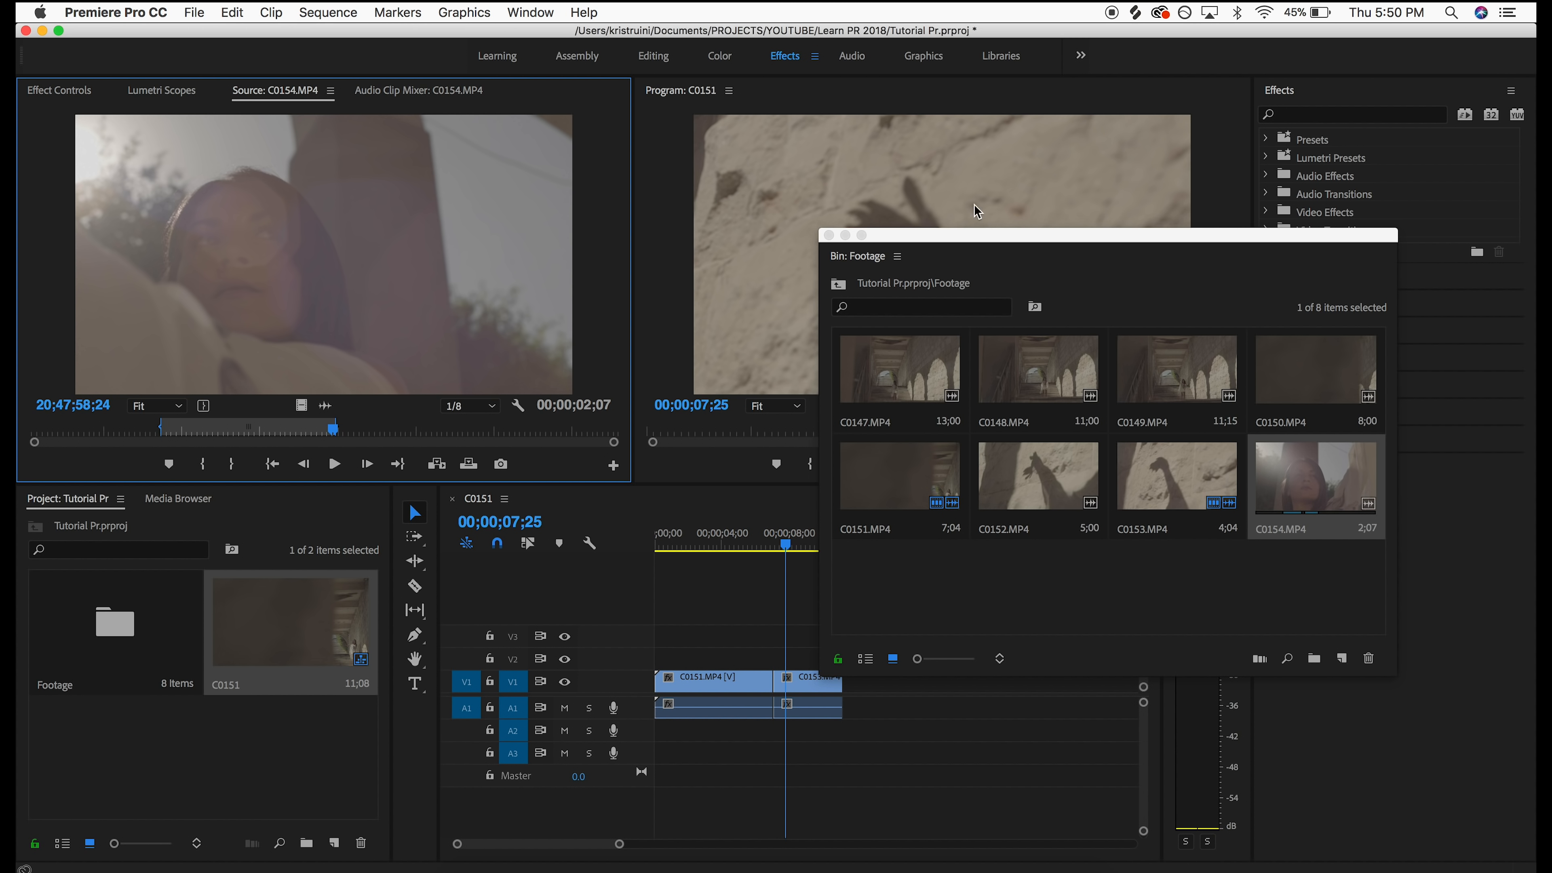
Close the Footage bin window and add the marked C0154.MP4 with its audio directly after C0153.MP4 on V1 and A1
{"action": "left_click", "coordinate": [828, 235]}
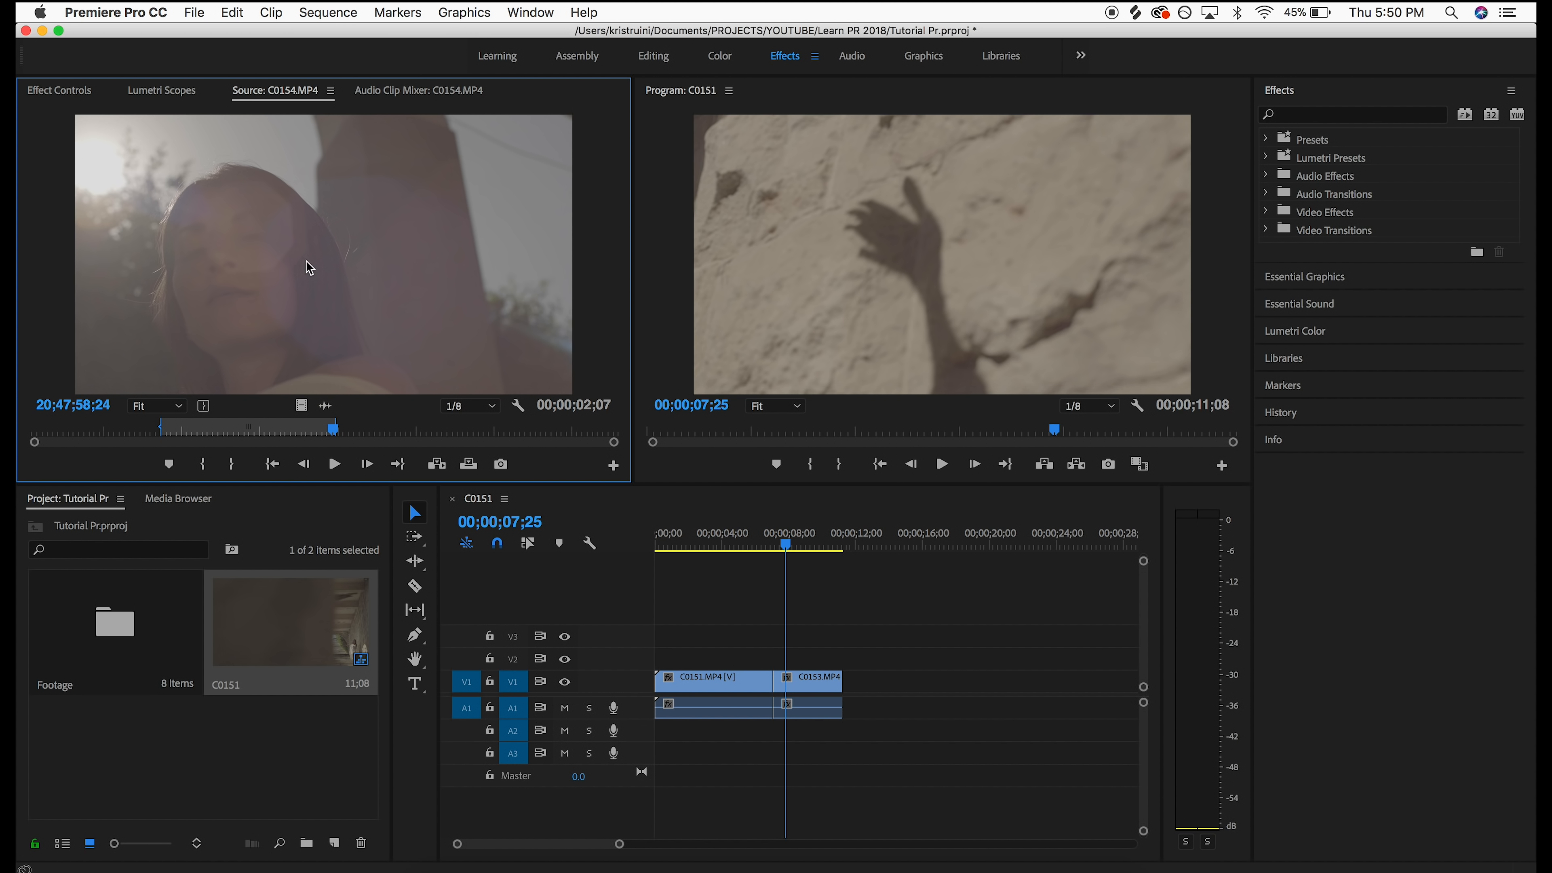
{"action": "left_click_drag", "start_coordinate": [469, 345], "coordinate": [853, 700]}
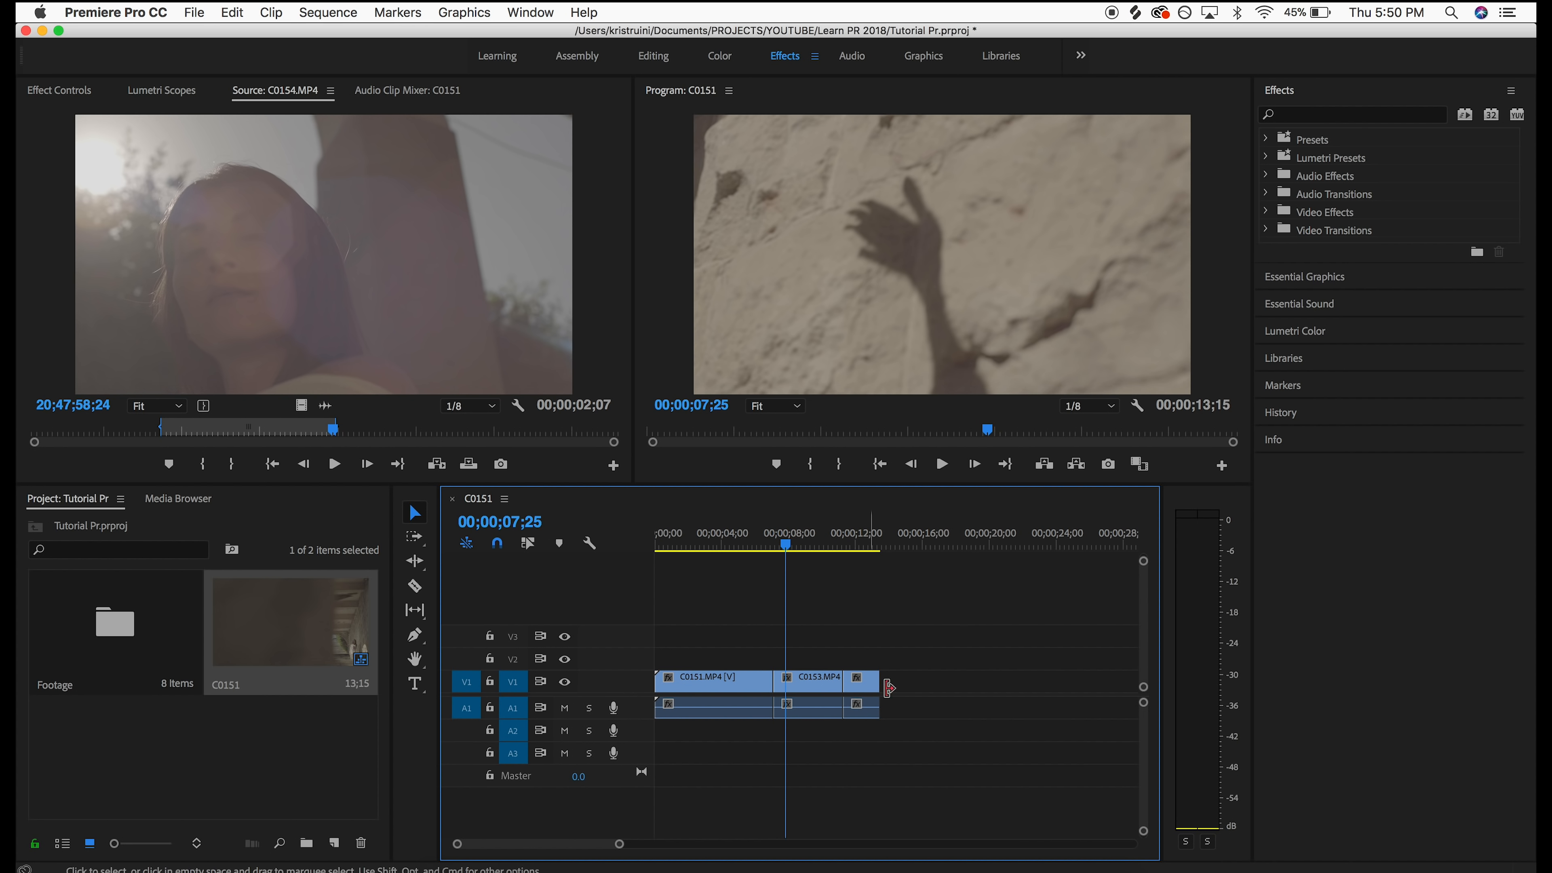
Scrub through the cut between C0151.MP4 and C0153.MP4 and place the playhead at 00;00;06;25, shortly before the cut
{"action": "mouse_move", "coordinate": [766, 546]}
{"action": "left_mouse_down"}
{"action": "mouse_move", "coordinate": [866, 548]}
{"action": "mouse_move", "coordinate": [690, 549]}
{"action": "mouse_move", "coordinate": [759, 546]}
{"action": "left_mouse_up"}
{"action": "key", "text": "="}
{"action": "key", "text": "="}
{"action": "key", "text": "-"}
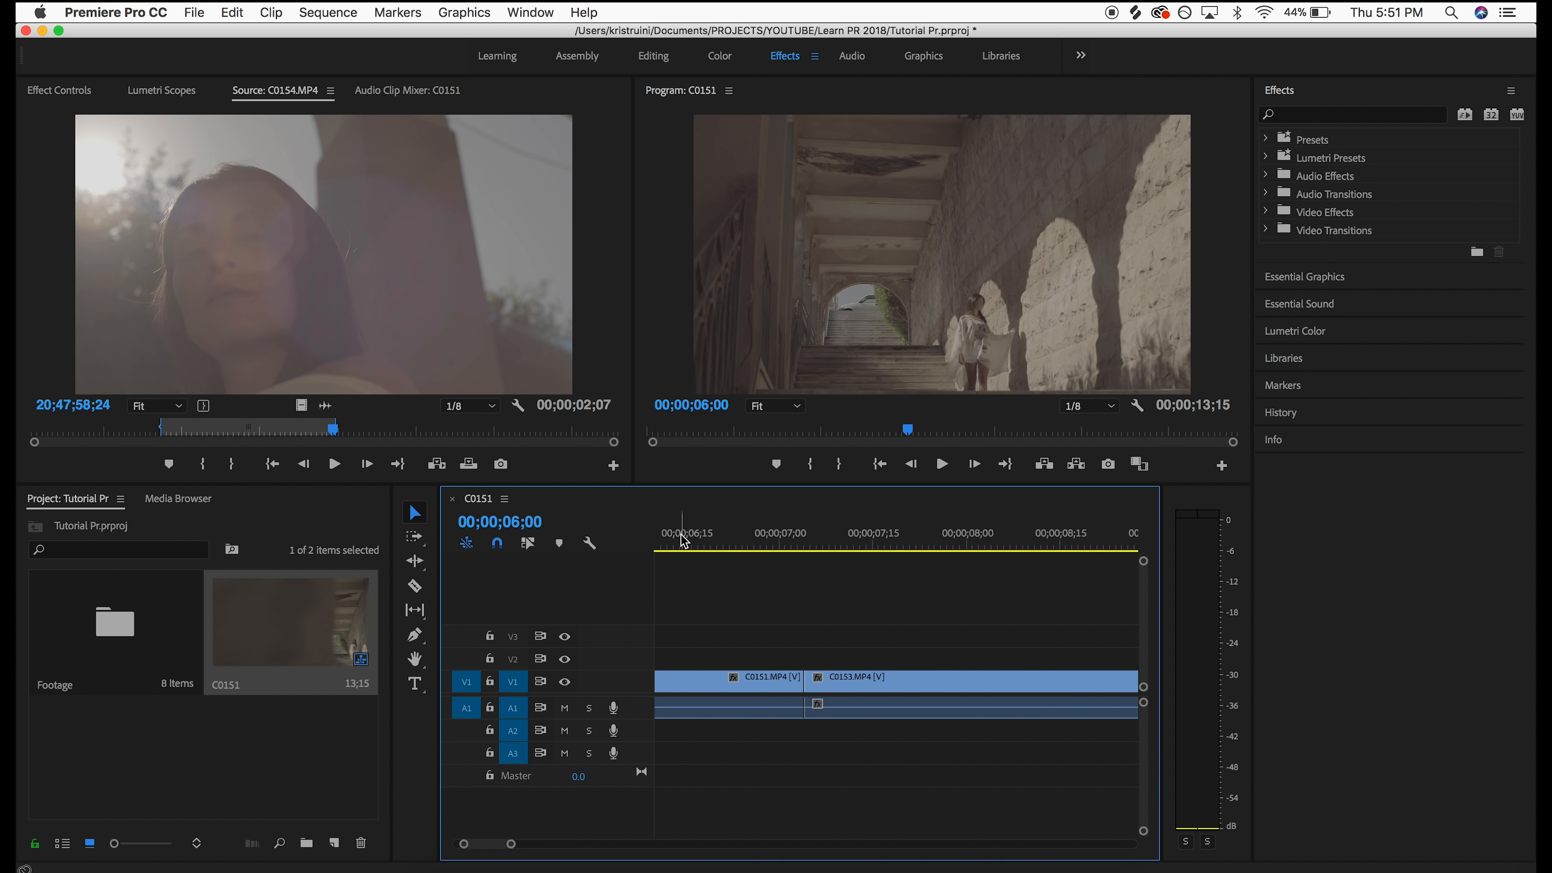
{"action": "left_click_drag", "start_coordinate": [684, 542], "coordinate": [870, 553]}
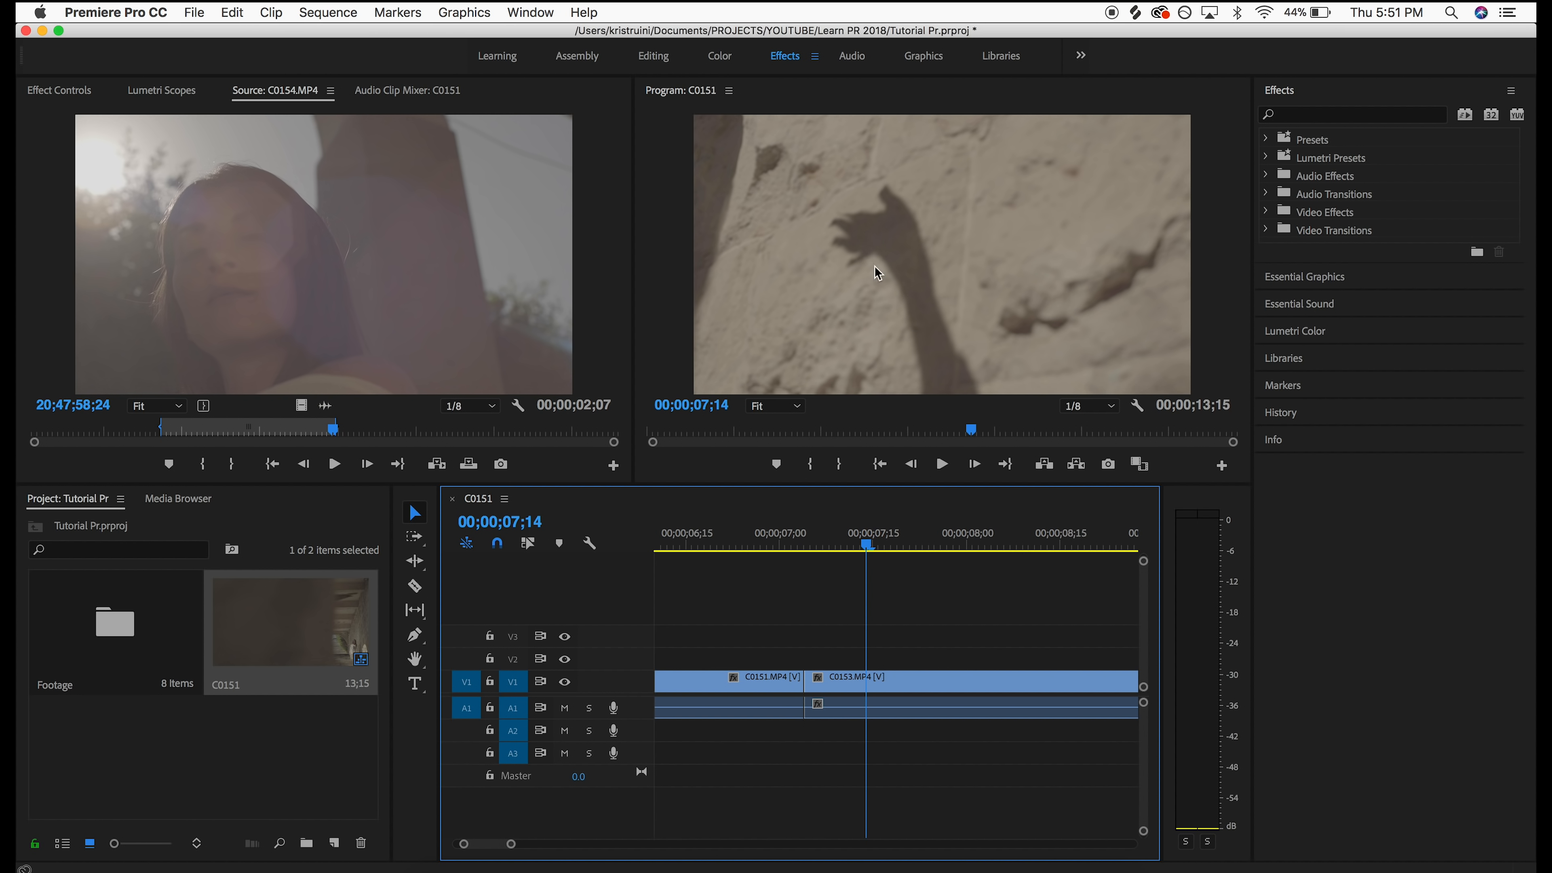
{"action": "left_click_drag", "start_coordinate": [703, 544], "coordinate": [769, 524]}
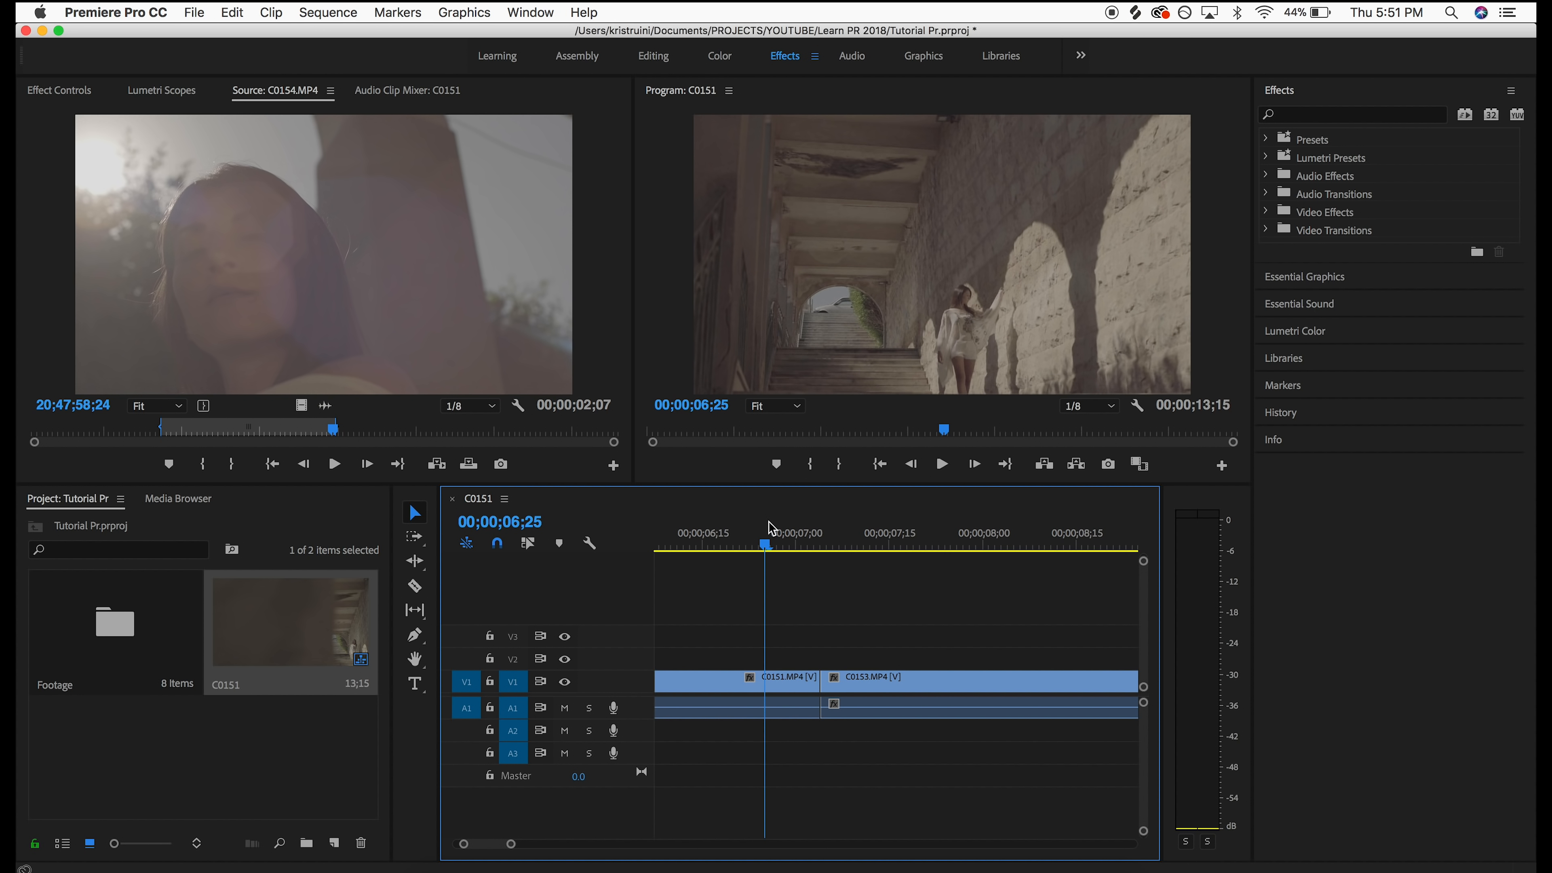
Try trimming the end of C0151.MP4 back to the playhead at 00;00;06;25, and undo the trim
{"action": "left_click", "coordinate": [804, 688]}
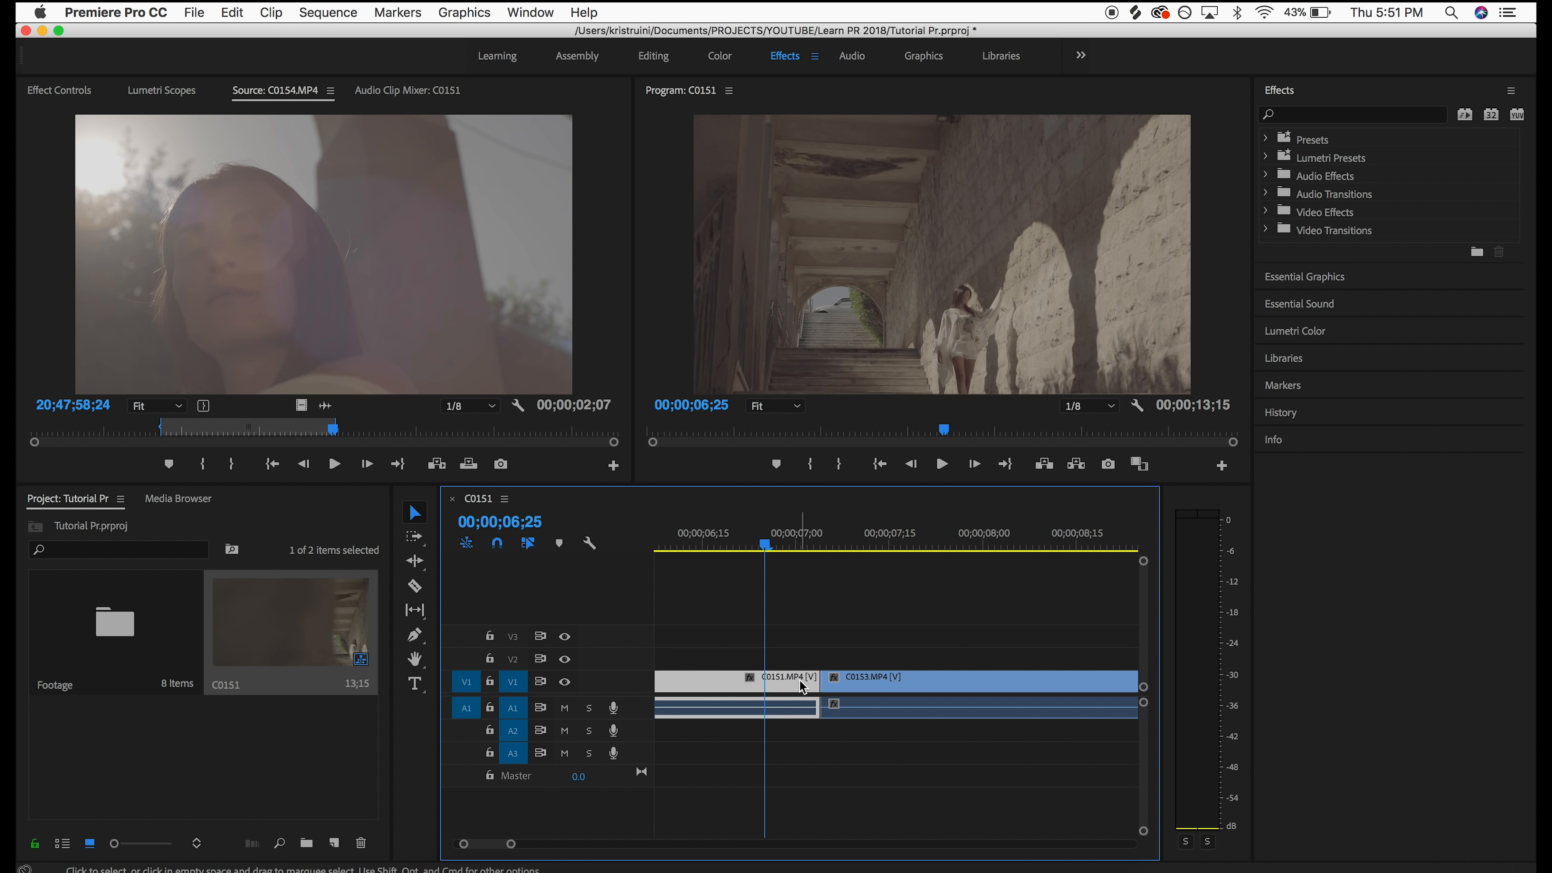
{"action": "left_click_drag", "start_coordinate": [812, 679], "coordinate": [759, 681]}
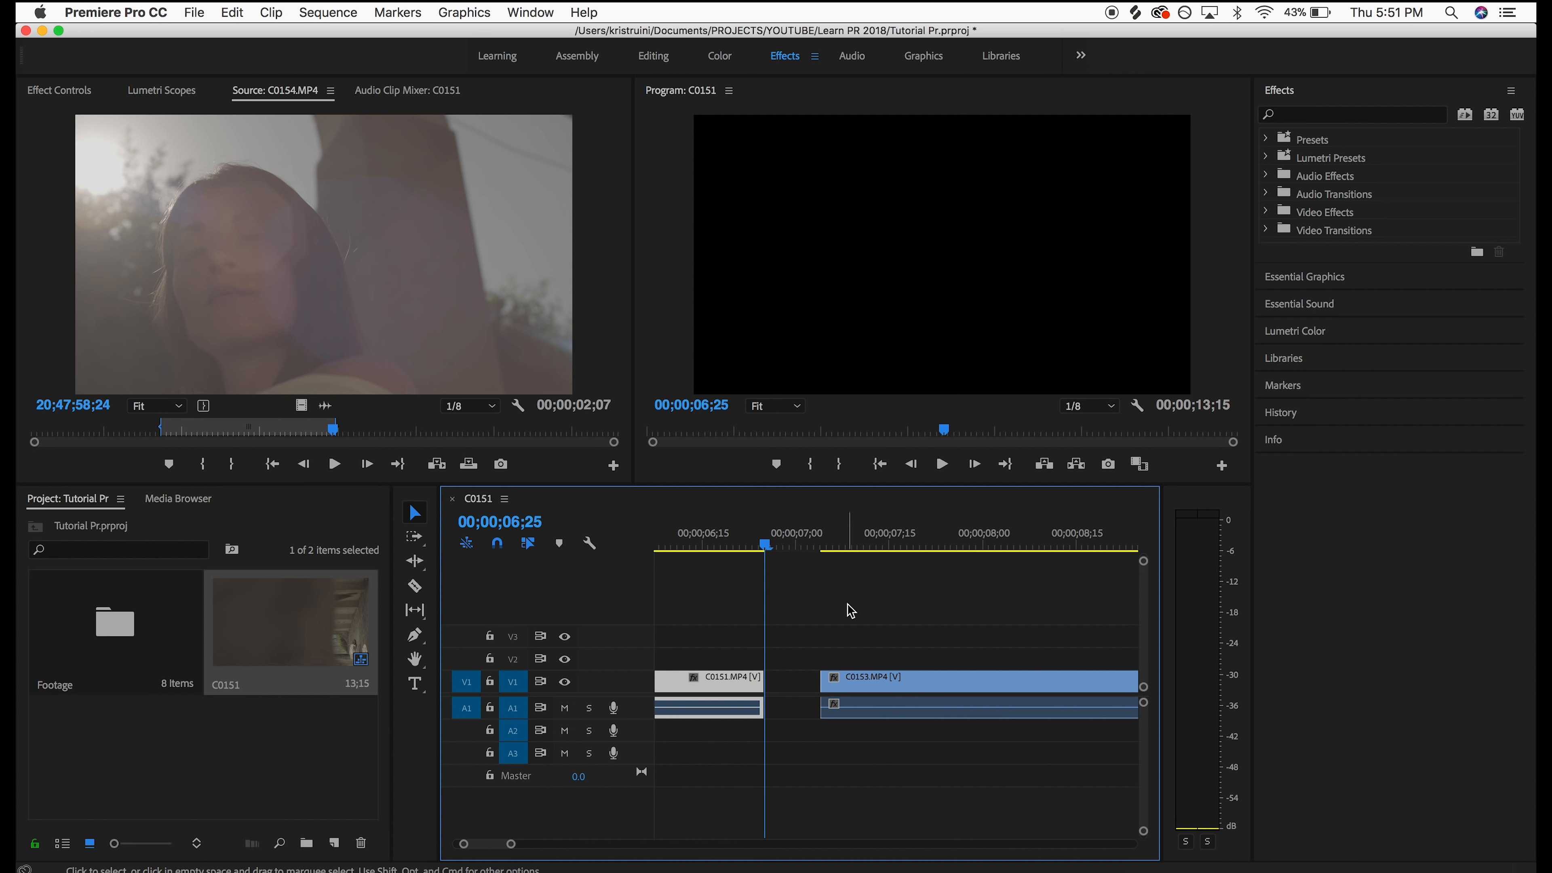
{"action": "key", "text": "super+z"}
Split C0151.MP4 at the playhead with the Razor tool and delete the short piece before C0153.MP4
{"action": "key", "text": "c"}
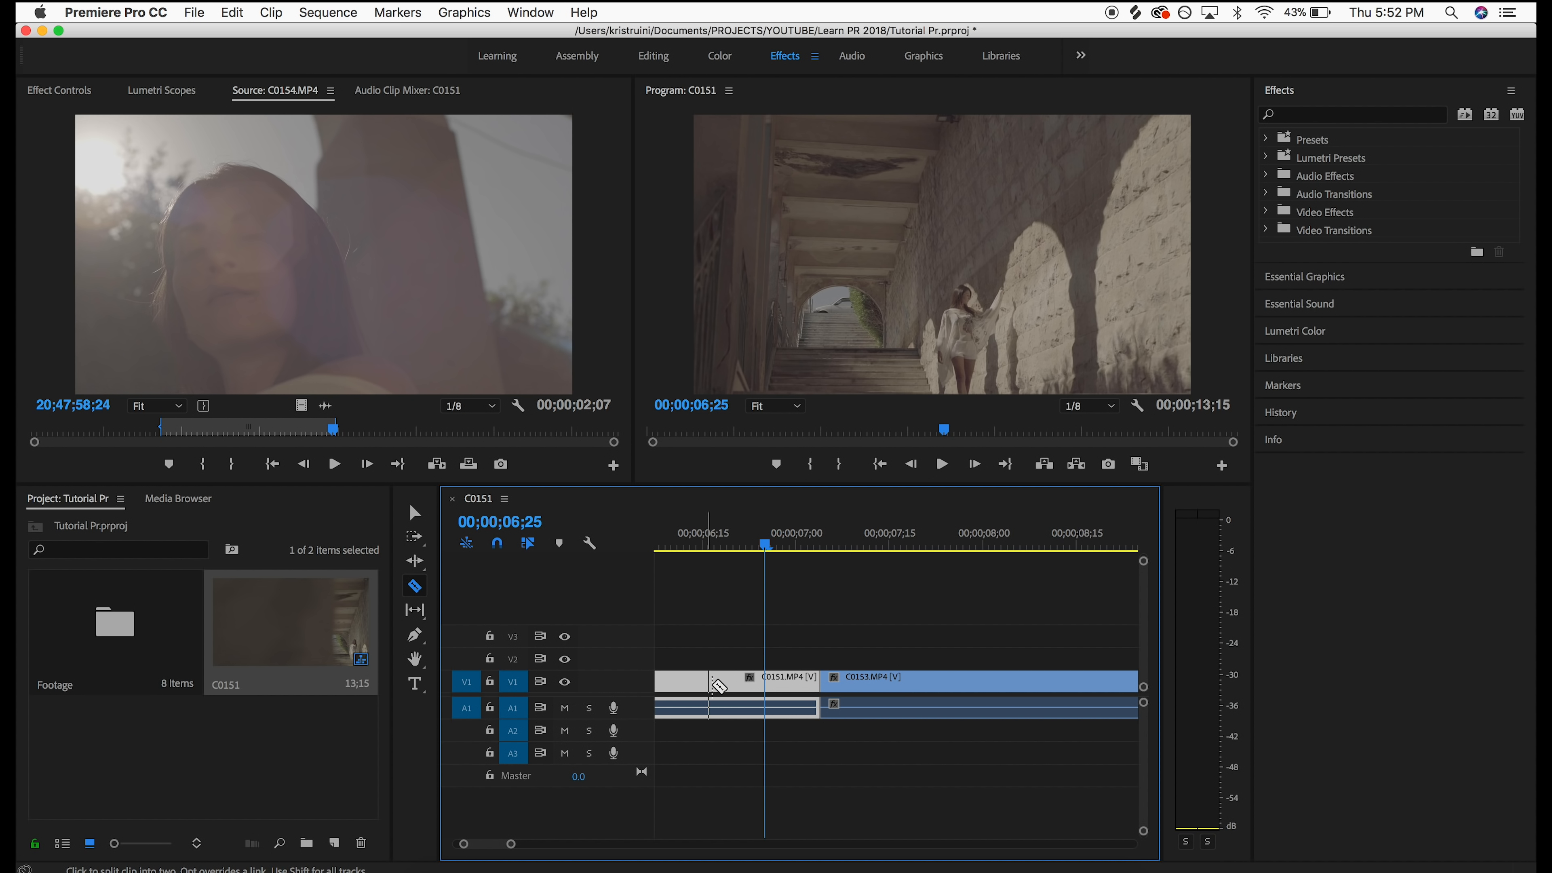
{"action": "left_click", "coordinate": [764, 681]}
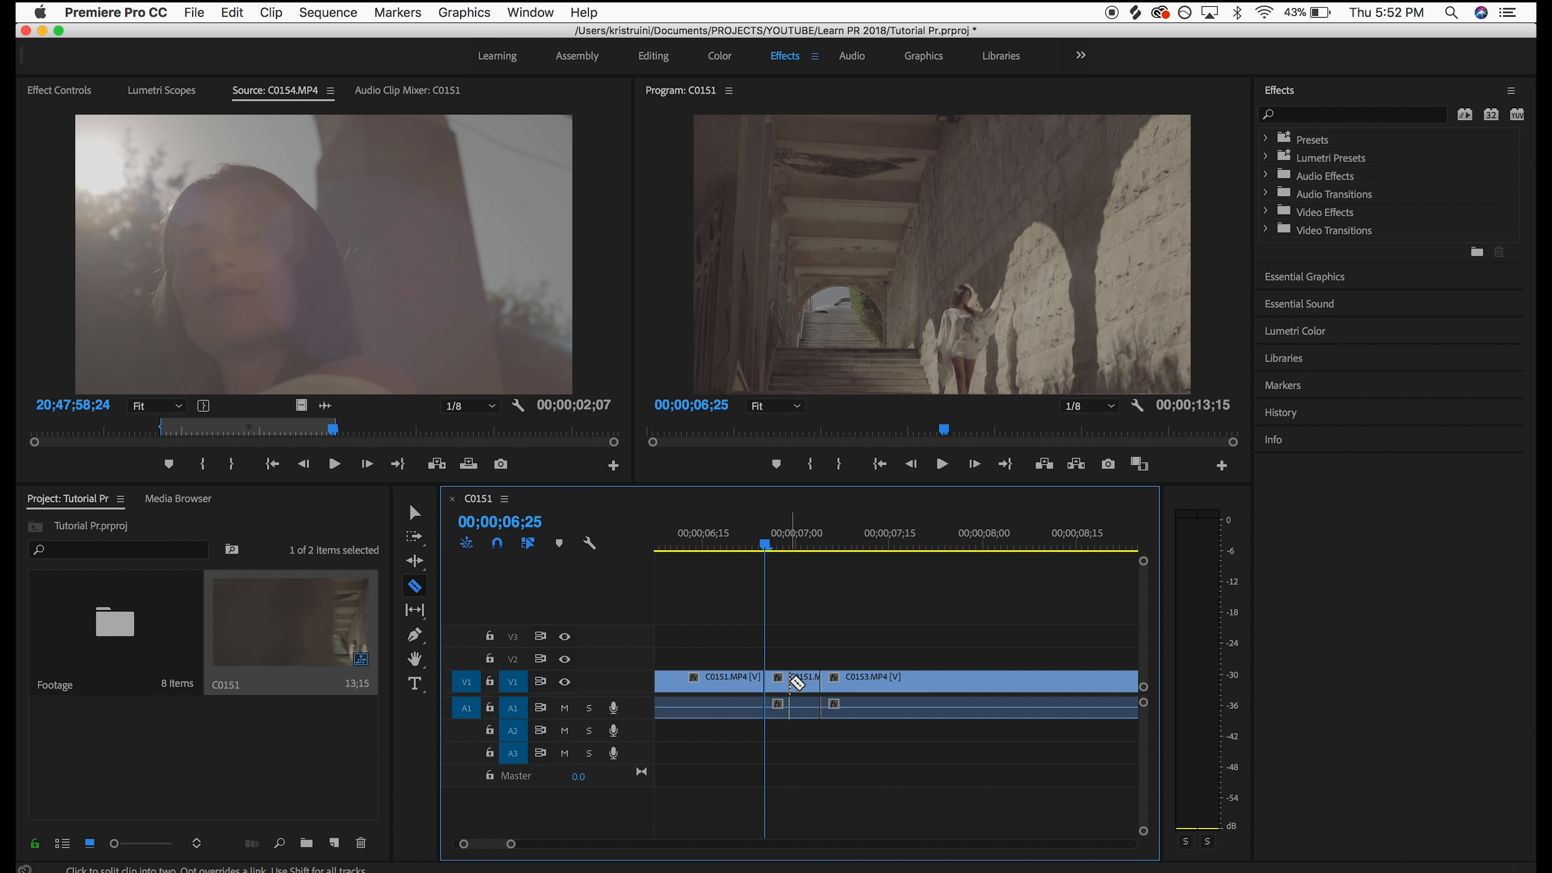
{"action": "key", "text": "v"}
{"action": "left_click", "coordinate": [726, 687]}
{"action": "left_click", "coordinate": [806, 690]}
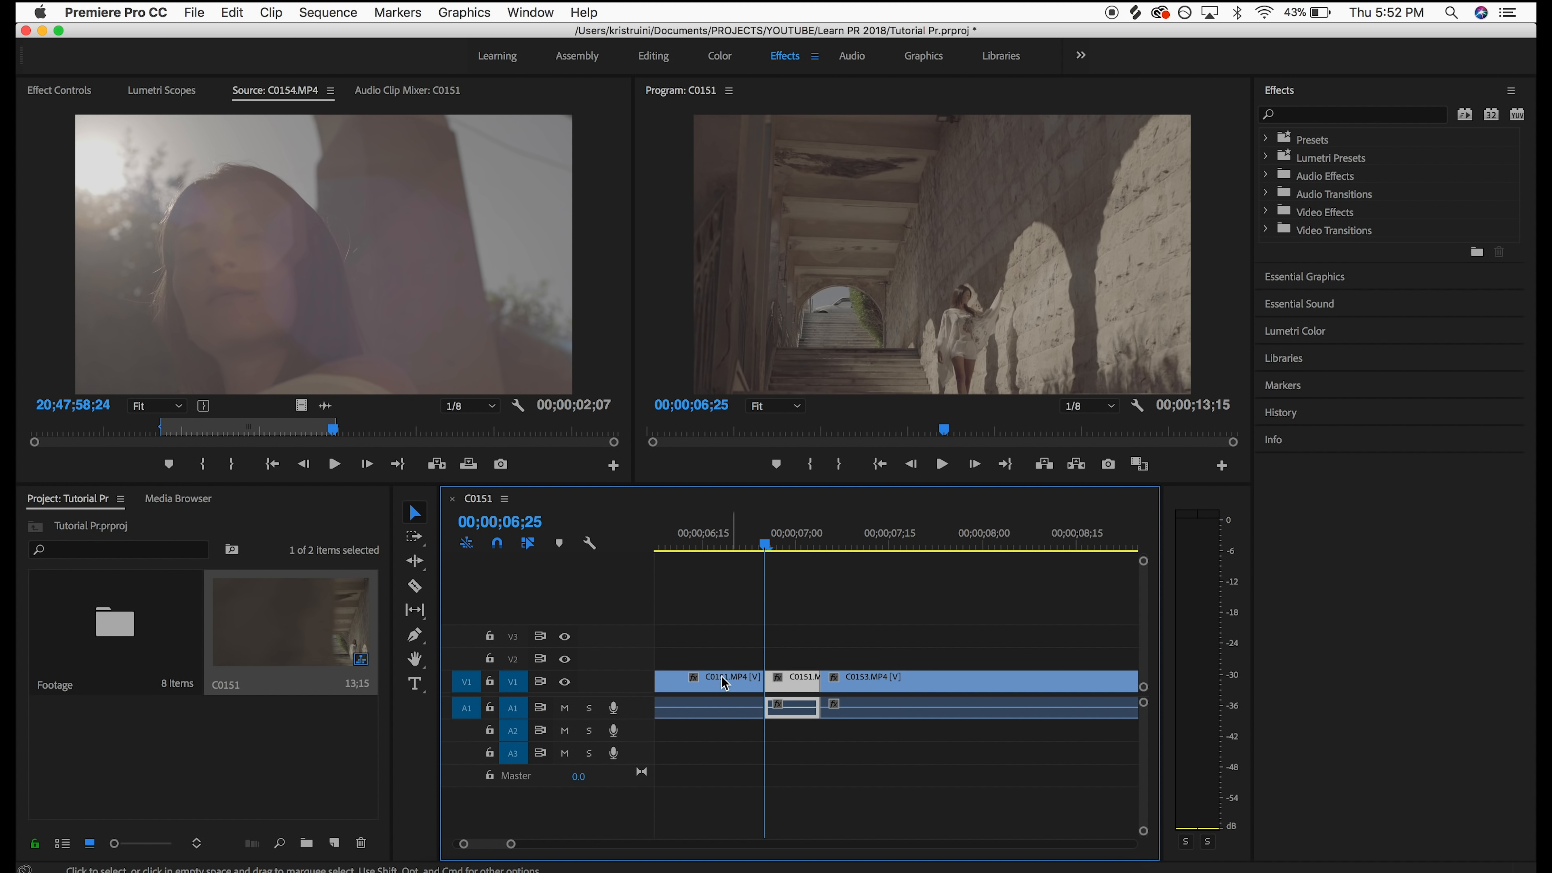
{"action": "left_click", "coordinate": [732, 682]}
{"action": "left_click", "coordinate": [795, 681]}
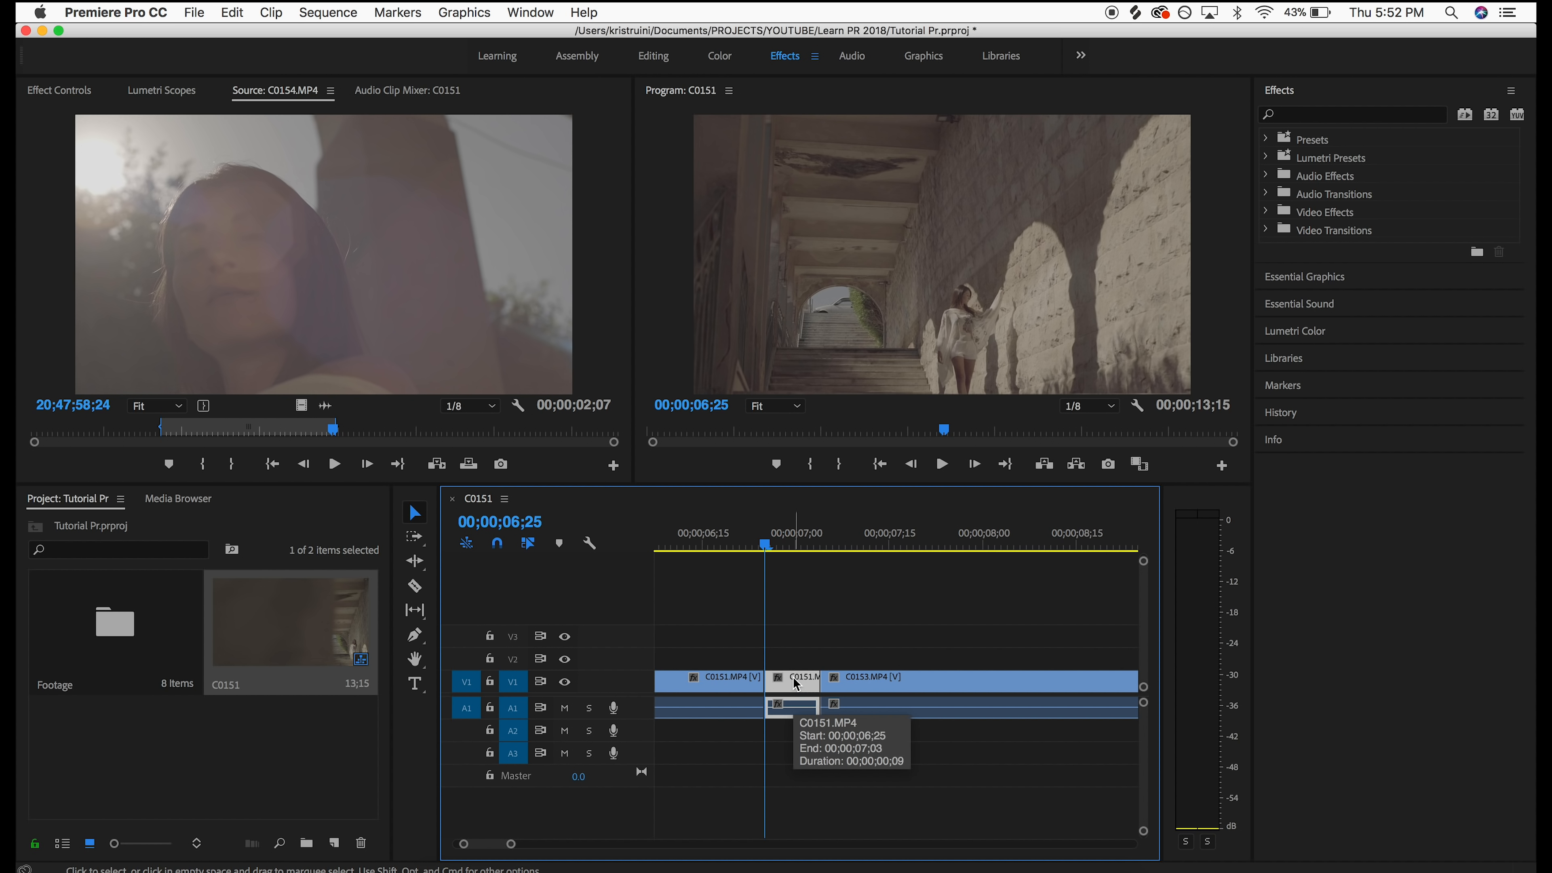
{"action": "key", "text": "Delete"}
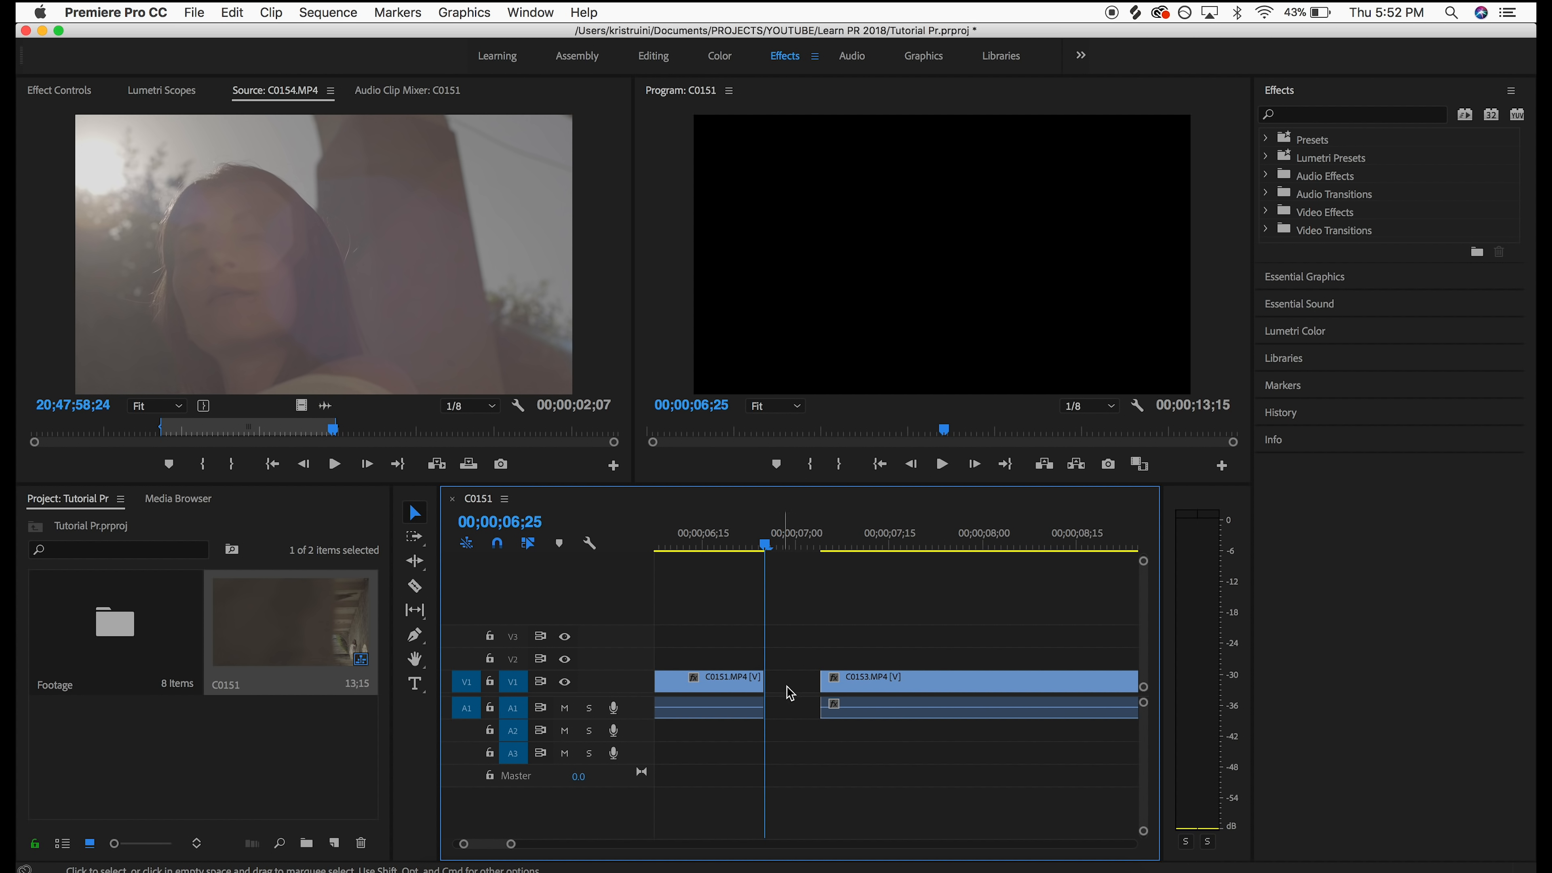
Close the gap between C0151.MP4 and C0153.MP4 by removing the empty space
{"action": "mouse_move", "coordinate": [868, 682]}
{"action": "left_mouse_down"}
{"action": "mouse_move", "coordinate": [807, 684]}
{"action": "mouse_move", "coordinate": [892, 692]}
{"action": "left_mouse_up"}
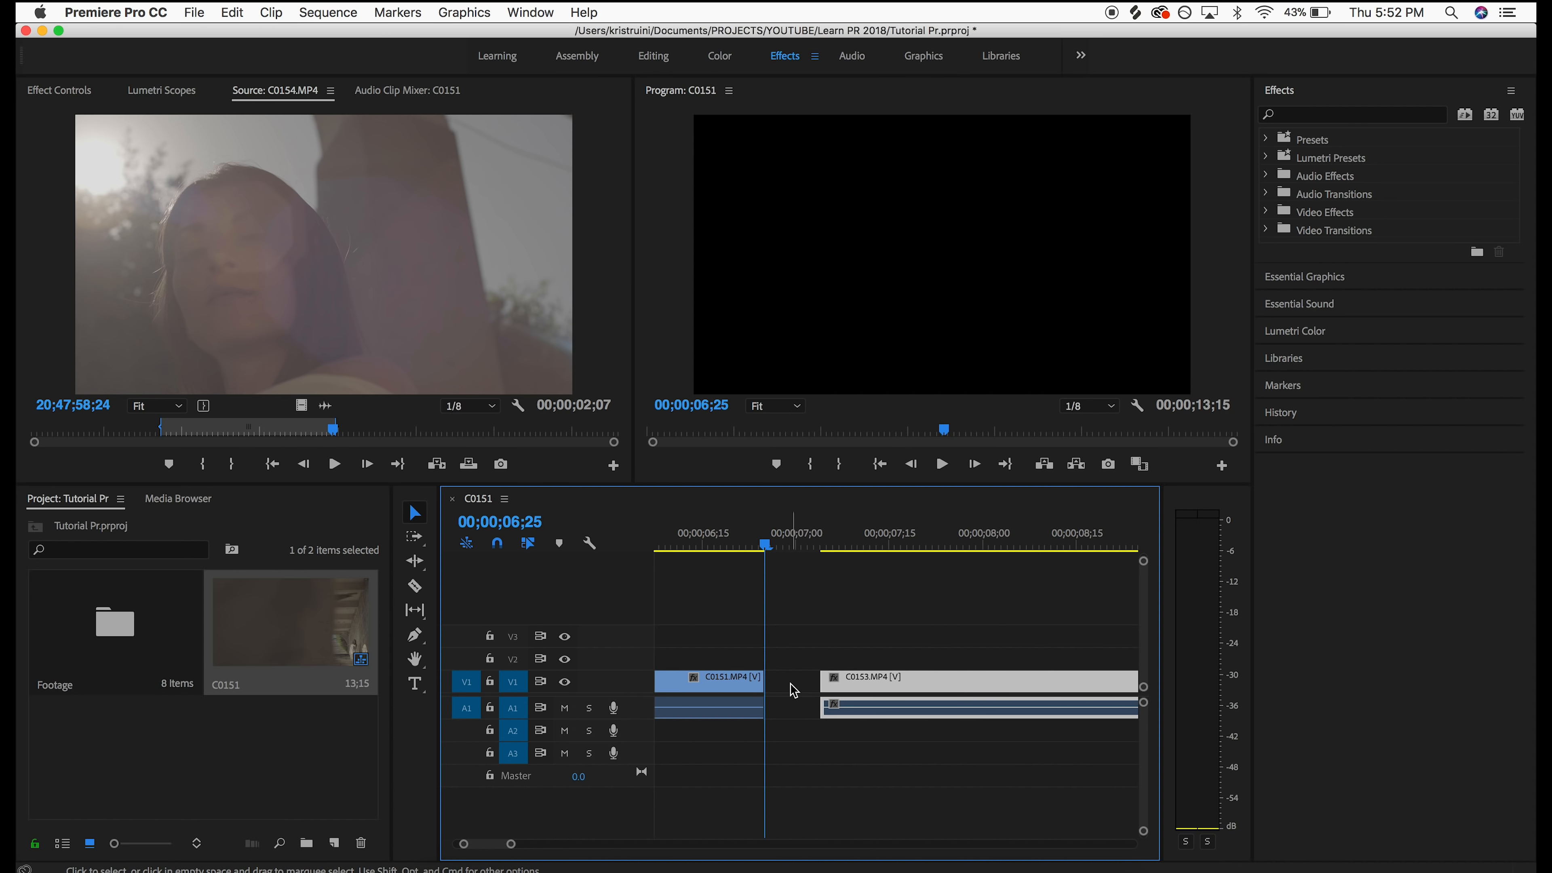
{"action": "left_click", "coordinate": [793, 688]}
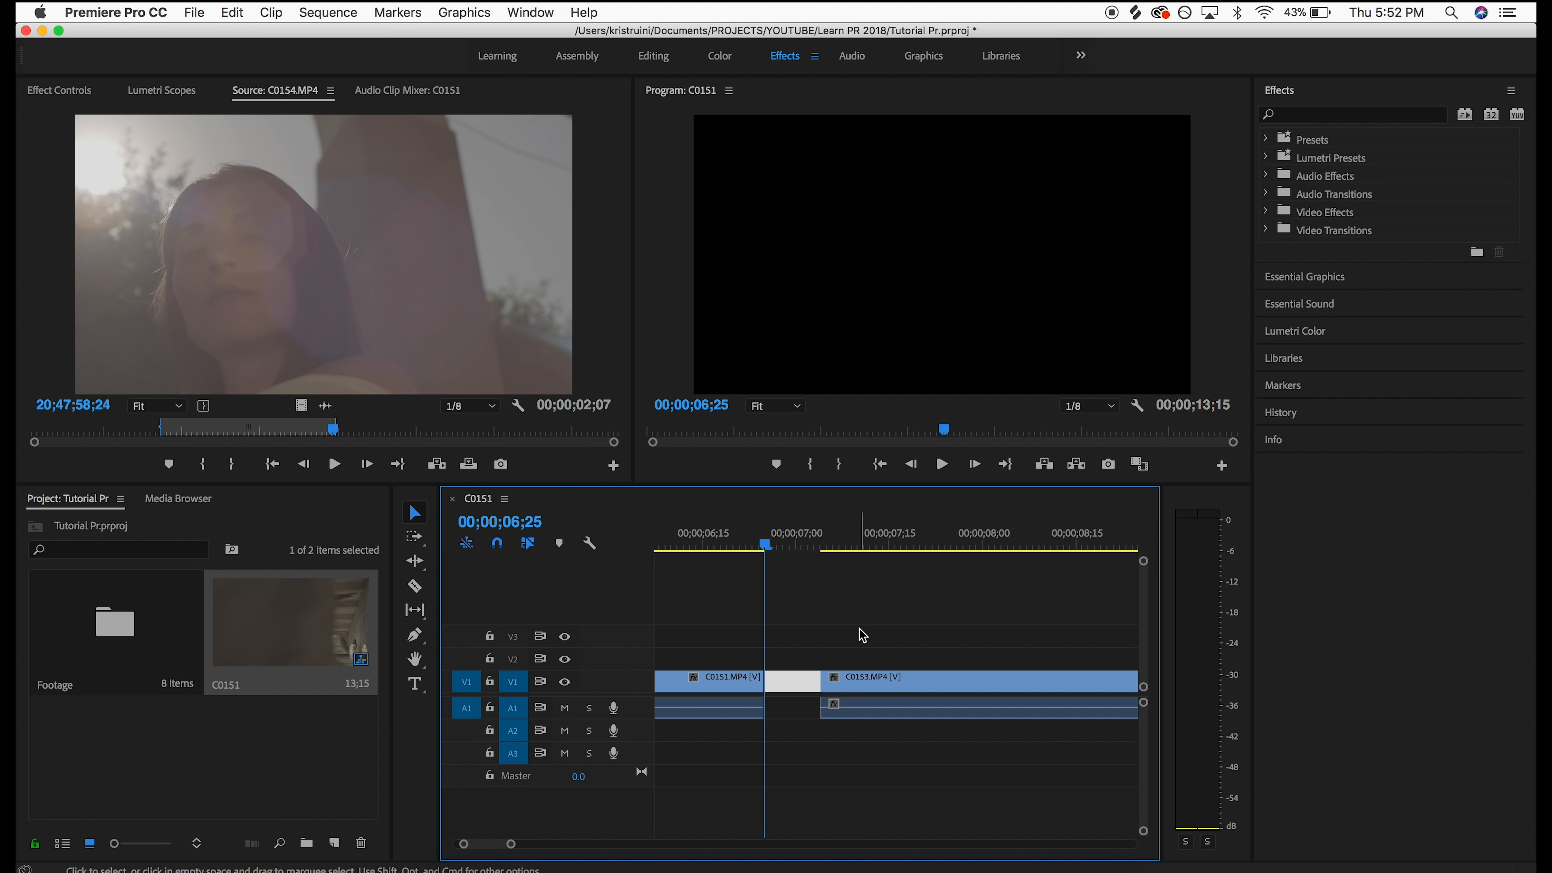
{"action": "key", "text": "Delete"}
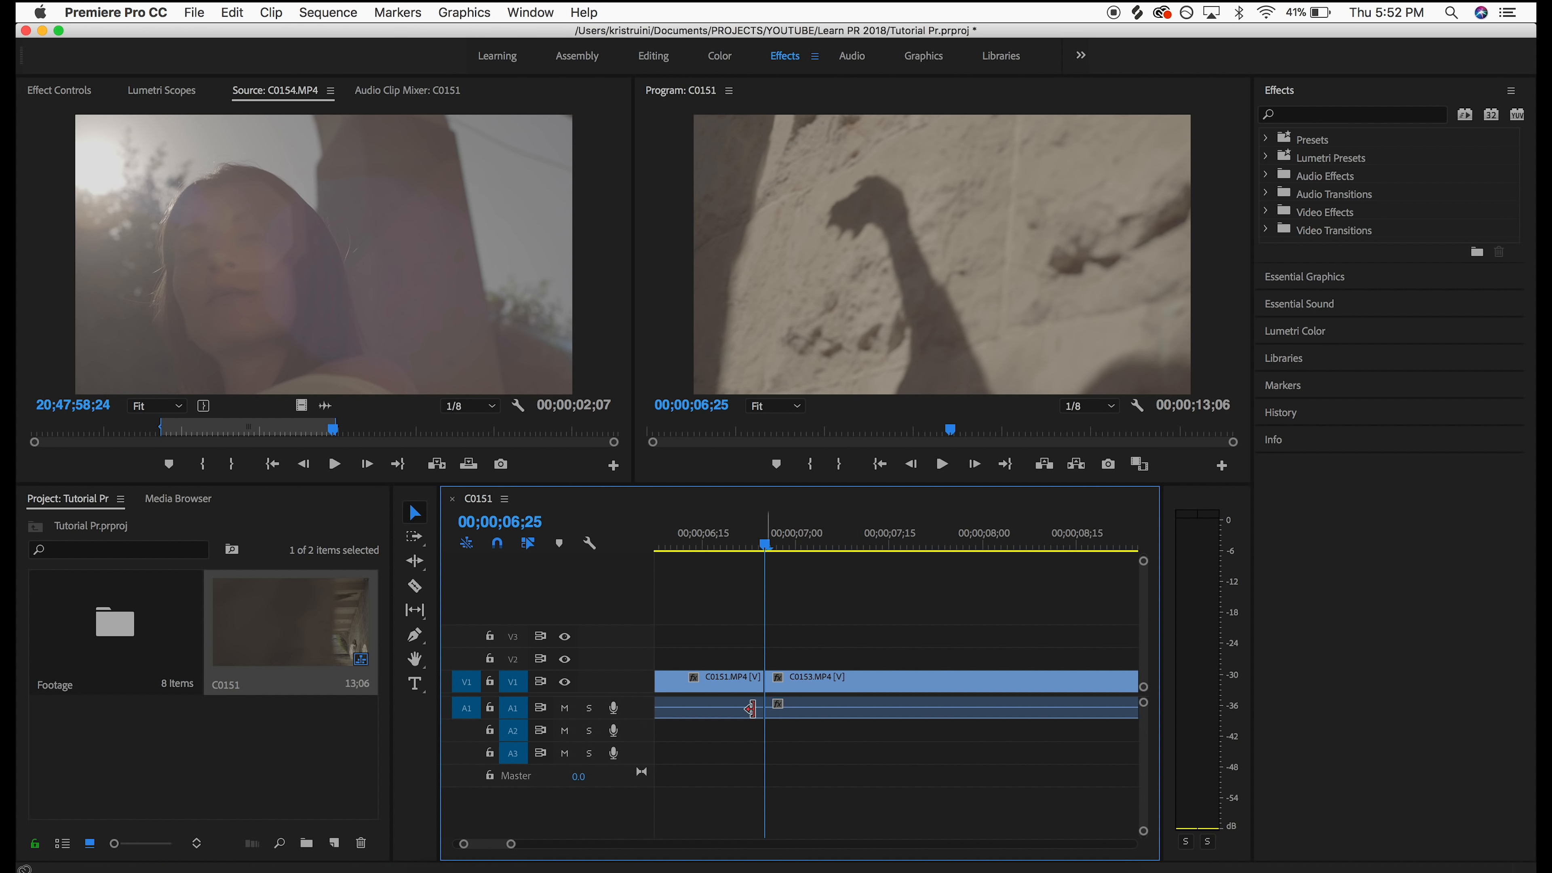
Fit the whole sequence in the timeline and play it from within C0151.MP4 into C0154.MP4
{"action": "key", "text": "backslash"}
{"action": "left_click", "coordinate": [807, 537]}
{"action": "key", "text": "space"}
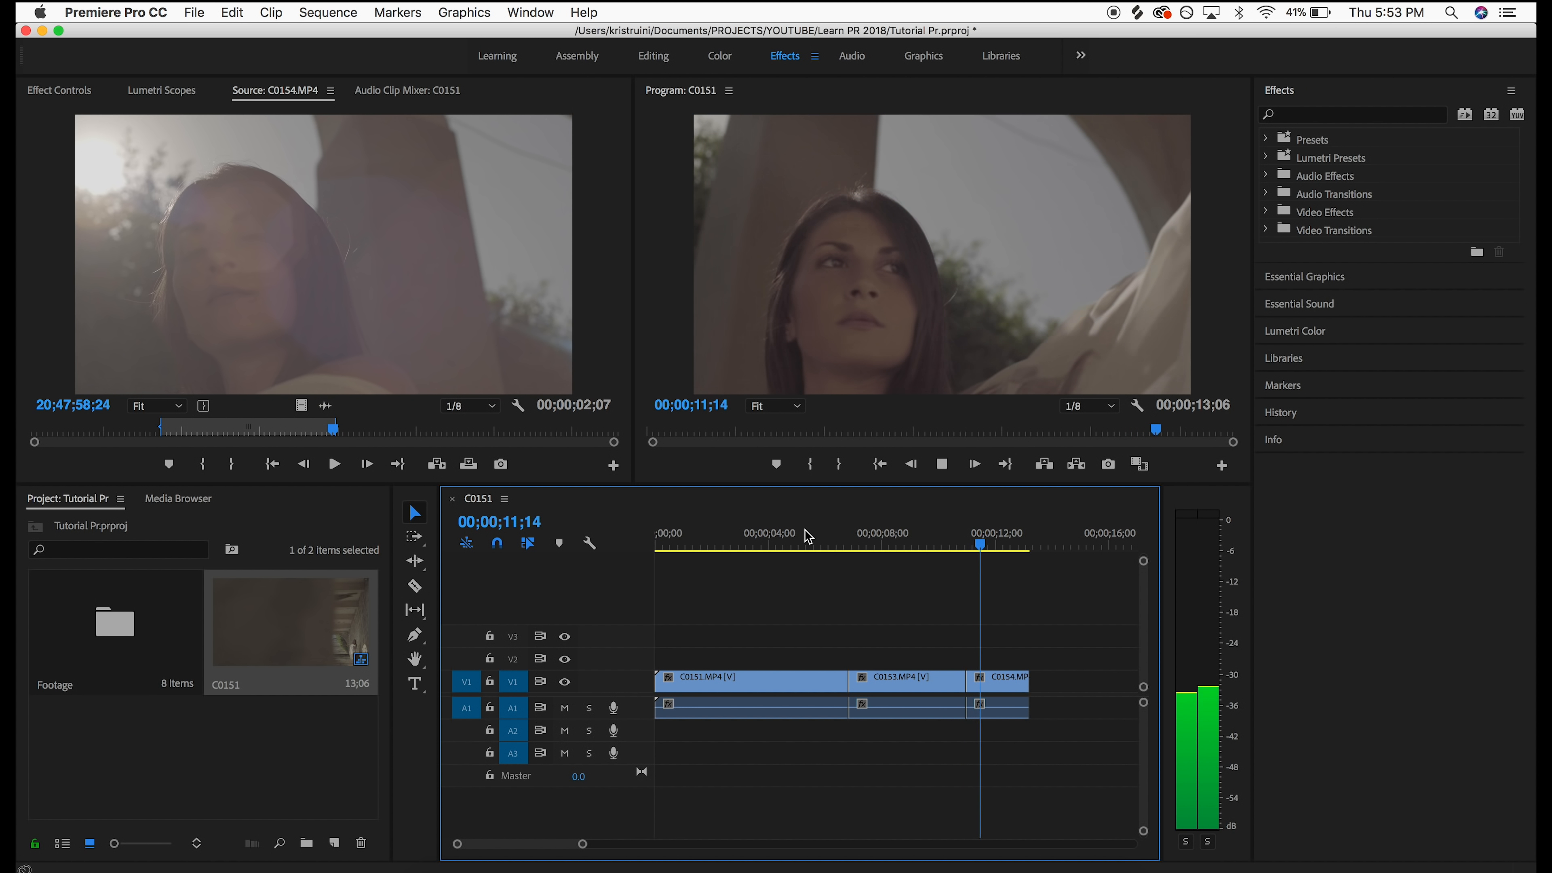
{"action": "key", "text": "space"}
Place the playhead at 00;00;10;08 and move C0154.MP4 earlier to start there, overwriting the end of C0153.MP4
{"action": "left_click_drag", "start_coordinate": [922, 544], "coordinate": [947, 544]}
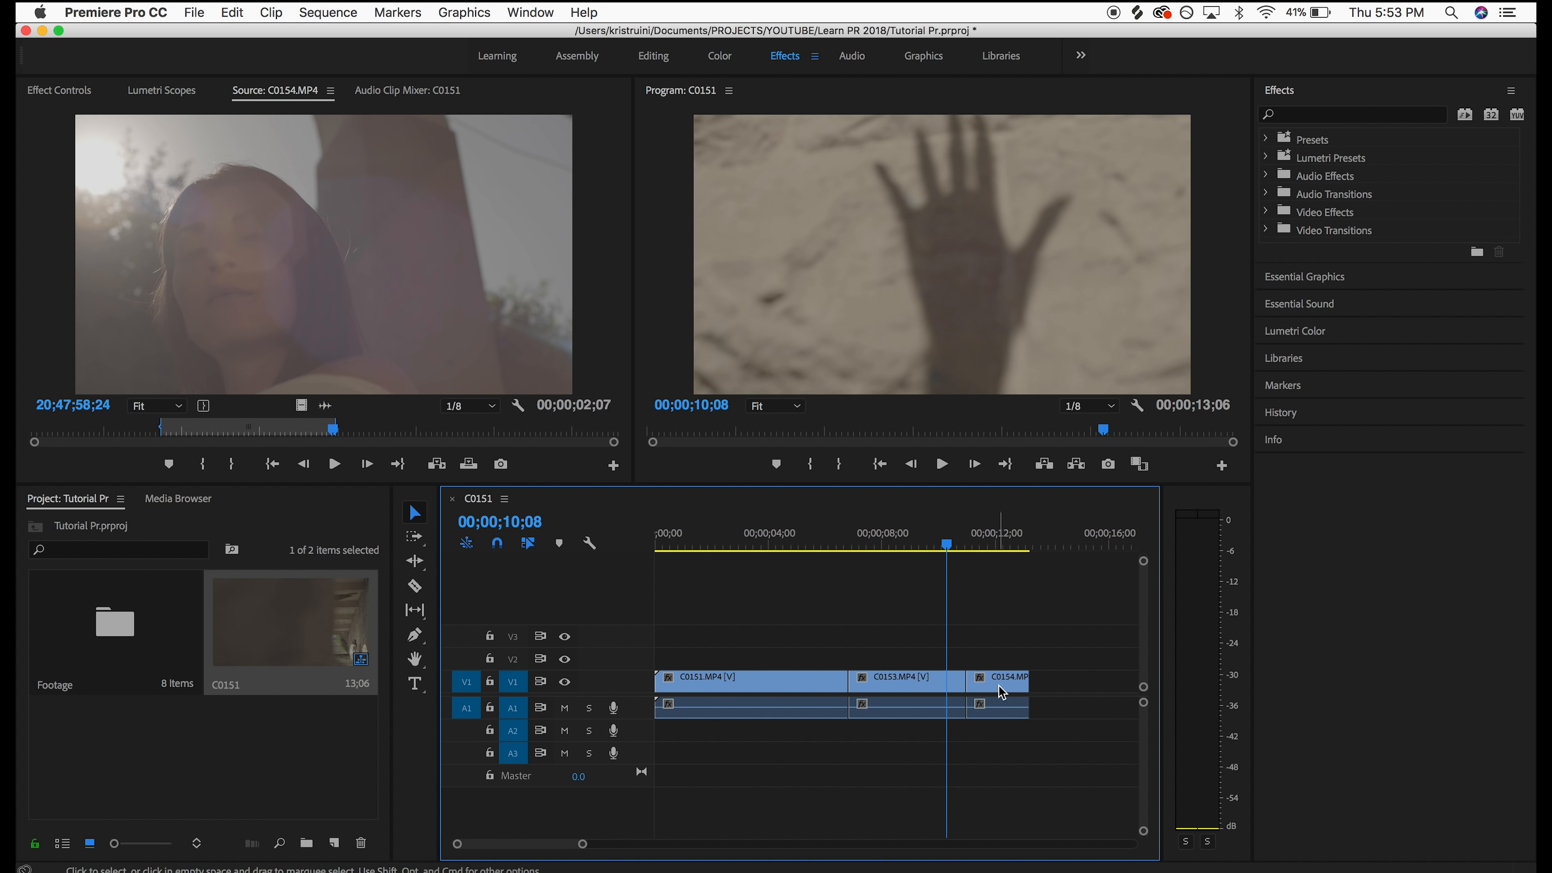
{"action": "left_click_drag", "start_coordinate": [1003, 685], "coordinate": [989, 690]}
{"action": "key", "text": "="}
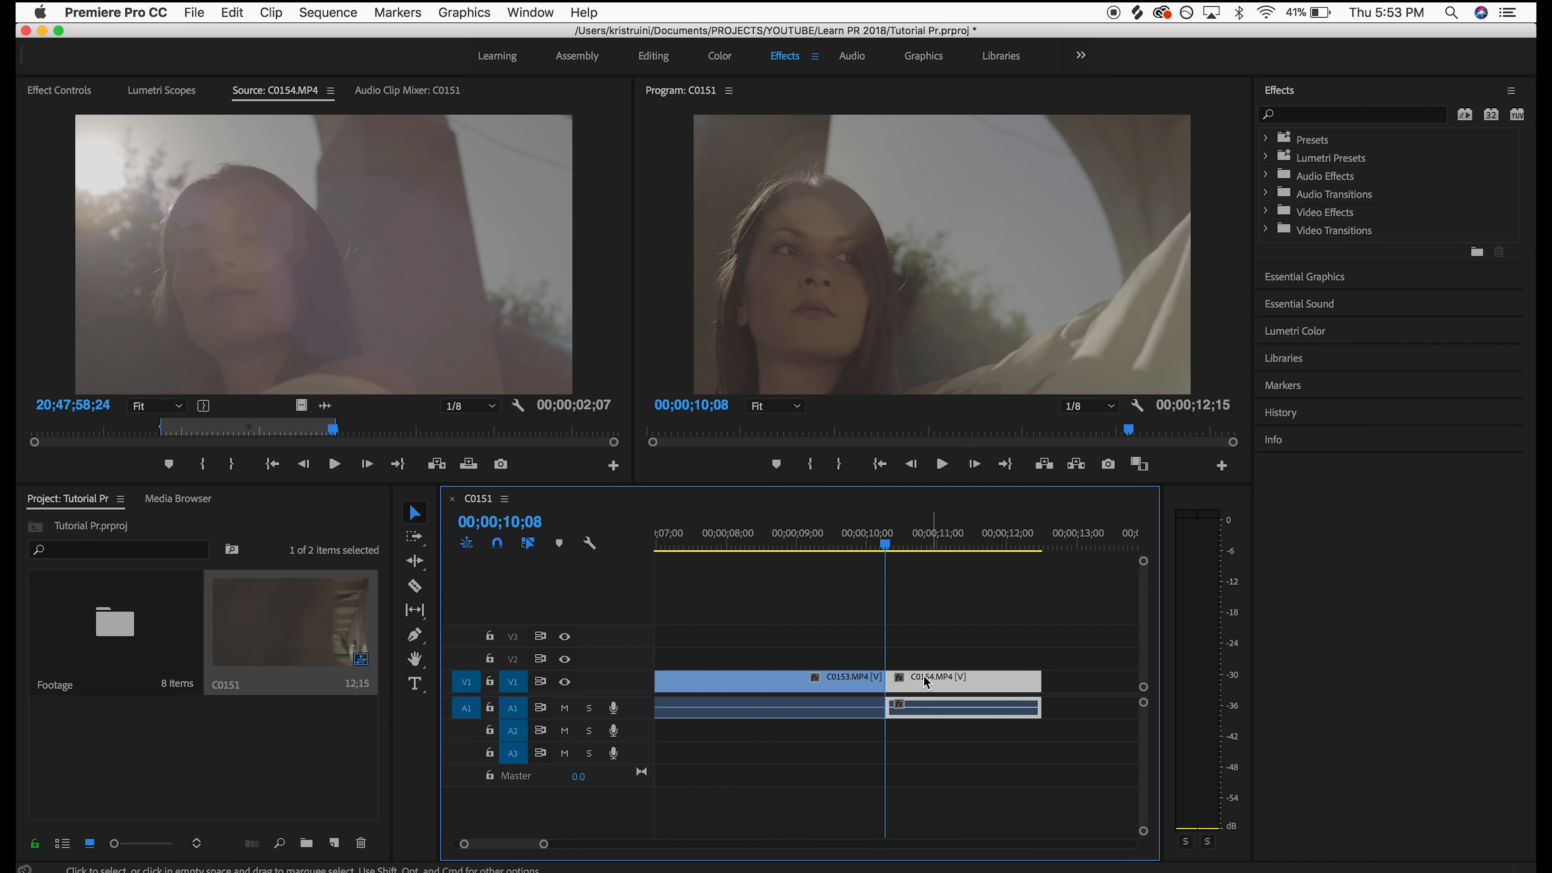
Undo the last move of C0154.MP4 over the end of C0153.MP4 and redo it
{"action": "mouse_move", "coordinate": [927, 682]}
{"action": "left_mouse_down"}
{"action": "mouse_move", "coordinate": [988, 682]}
{"action": "mouse_move", "coordinate": [903, 682]}
{"action": "left_mouse_up"}
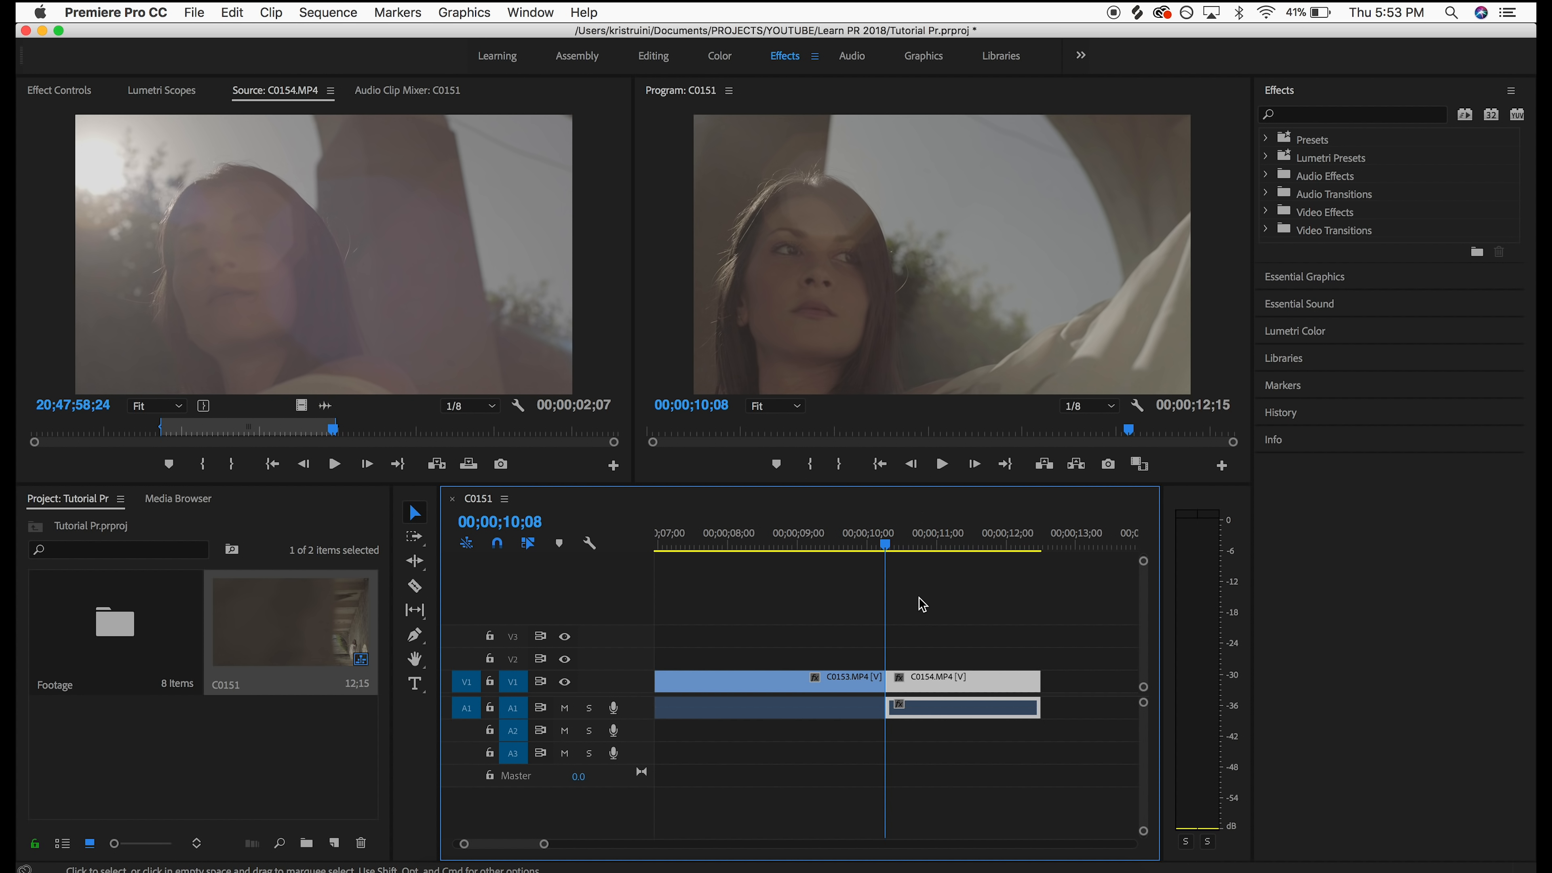
{"action": "key", "text": "minus"}
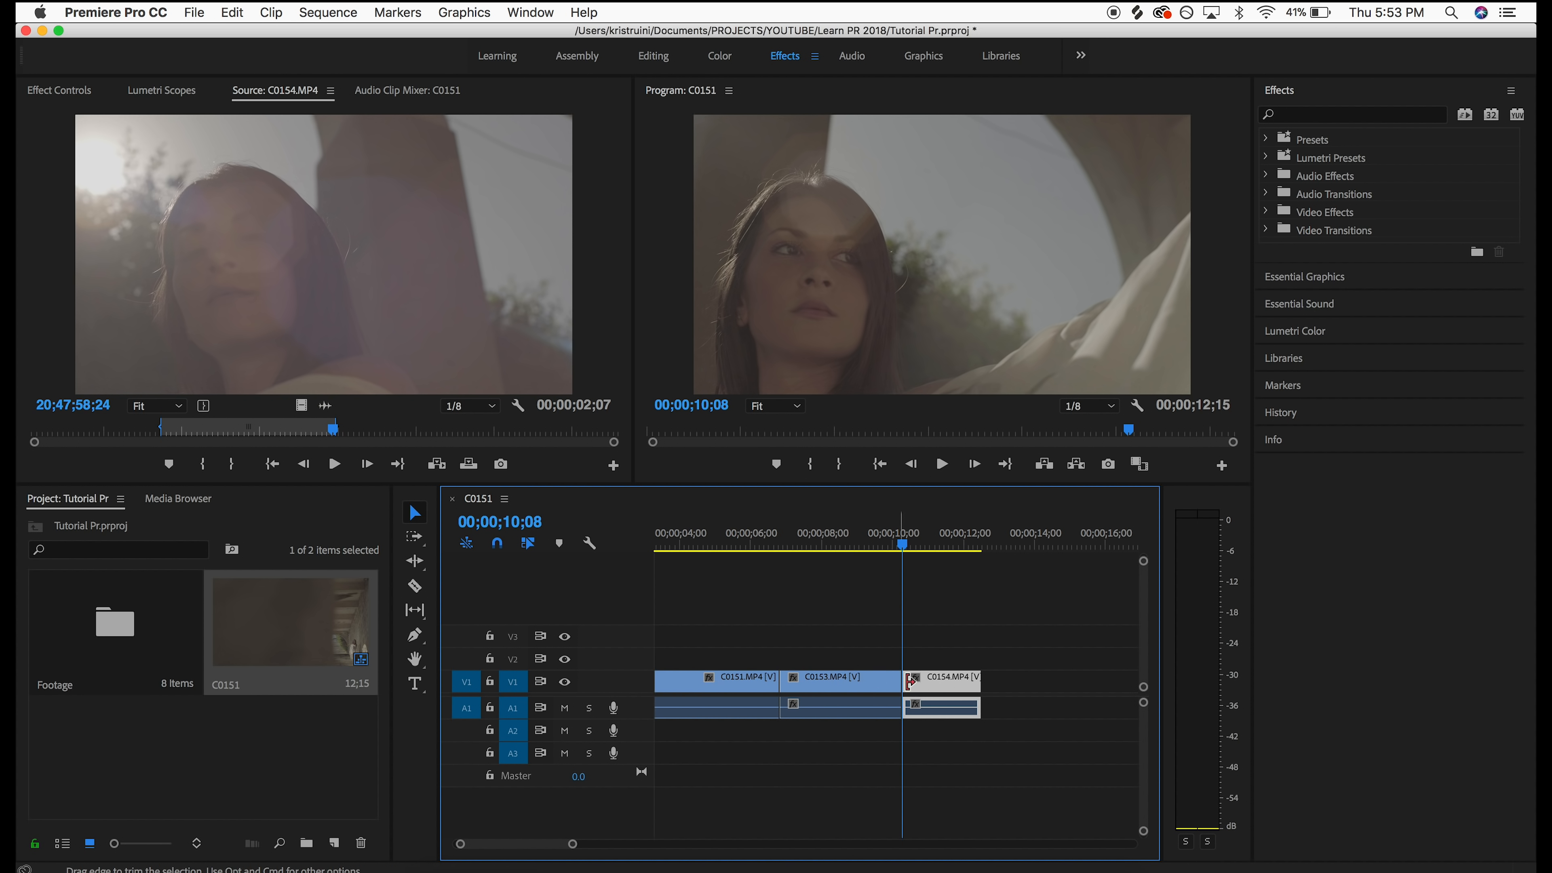
{"action": "left_click_drag", "start_coordinate": [888, 681], "coordinate": [893, 680]}
{"action": "key", "text": "super+z"}
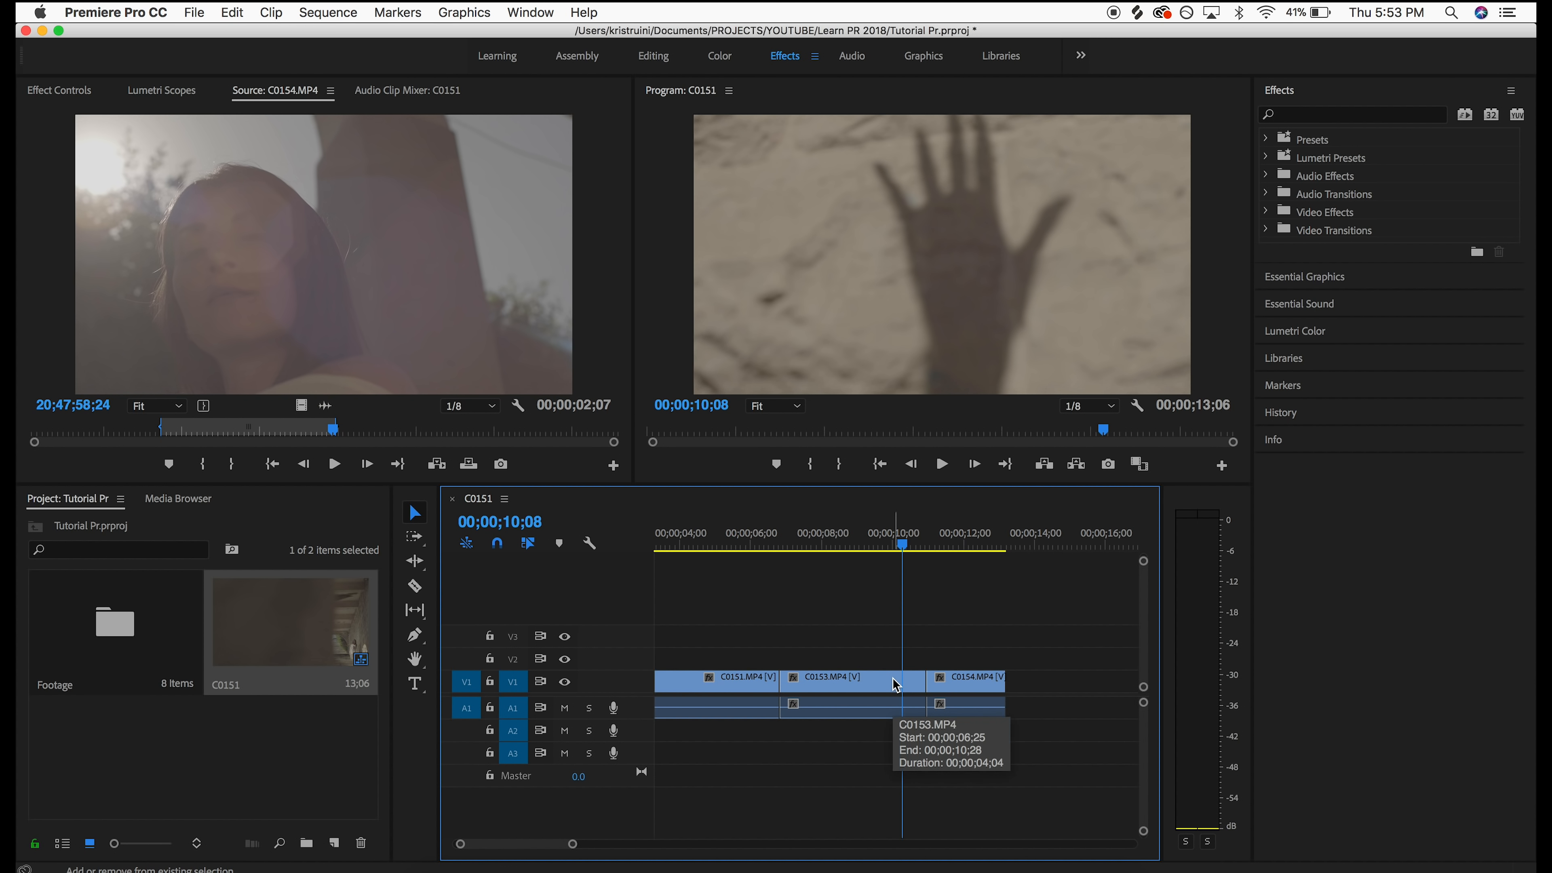
{"action": "key", "text": "super+shift+z"}
Switch to the Razor tool over C0153.MP4 and return to the Selection tool
{"action": "key", "text": "c"}
{"action": "left_click", "coordinate": [868, 682]}
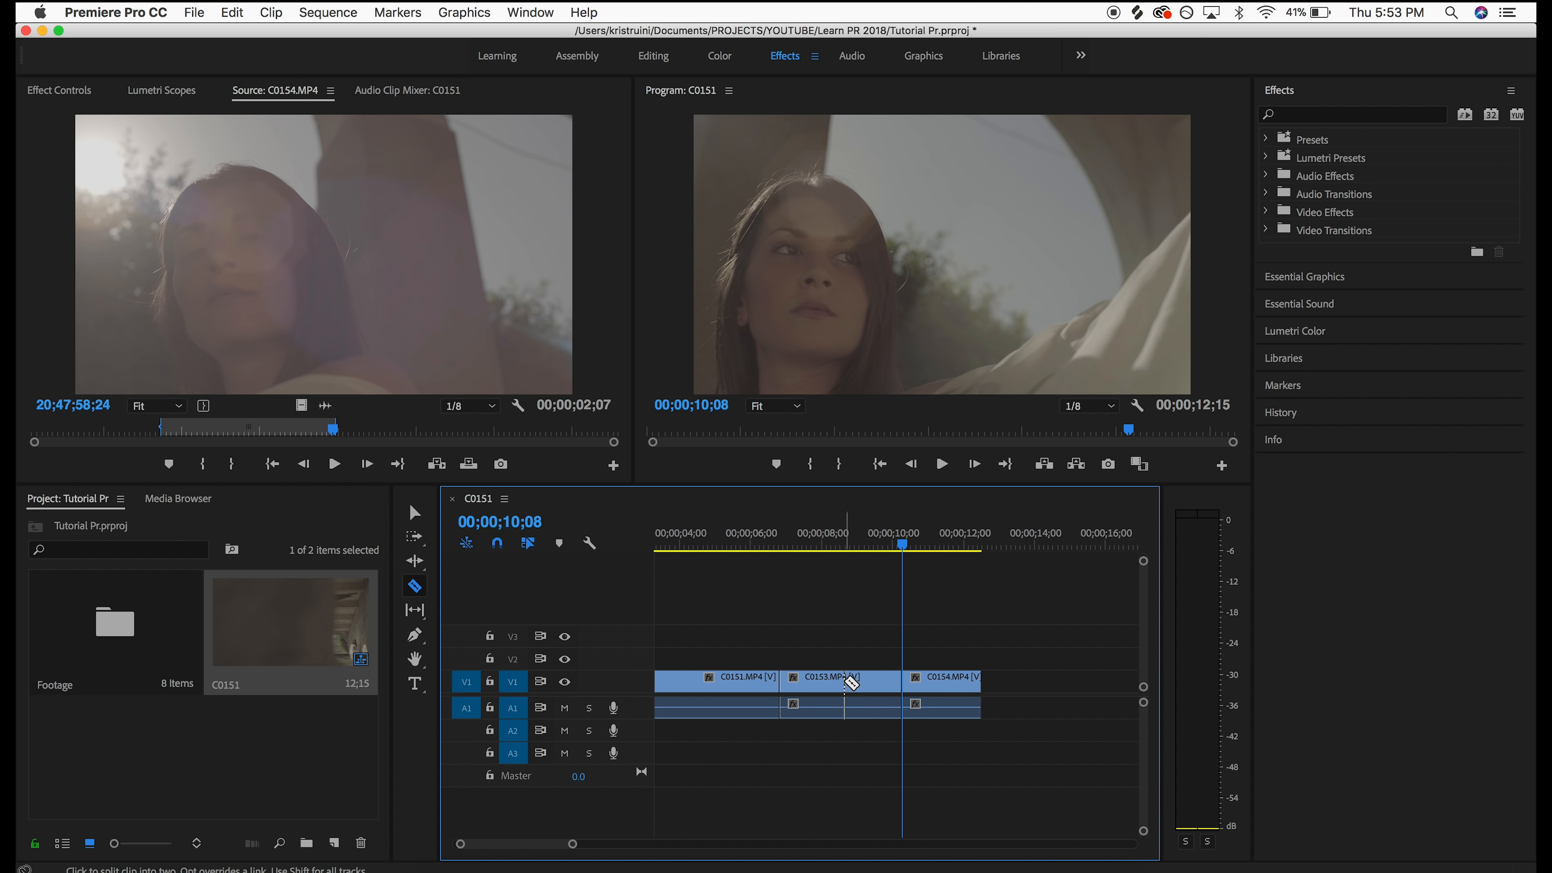
{"action": "key", "text": "v"}
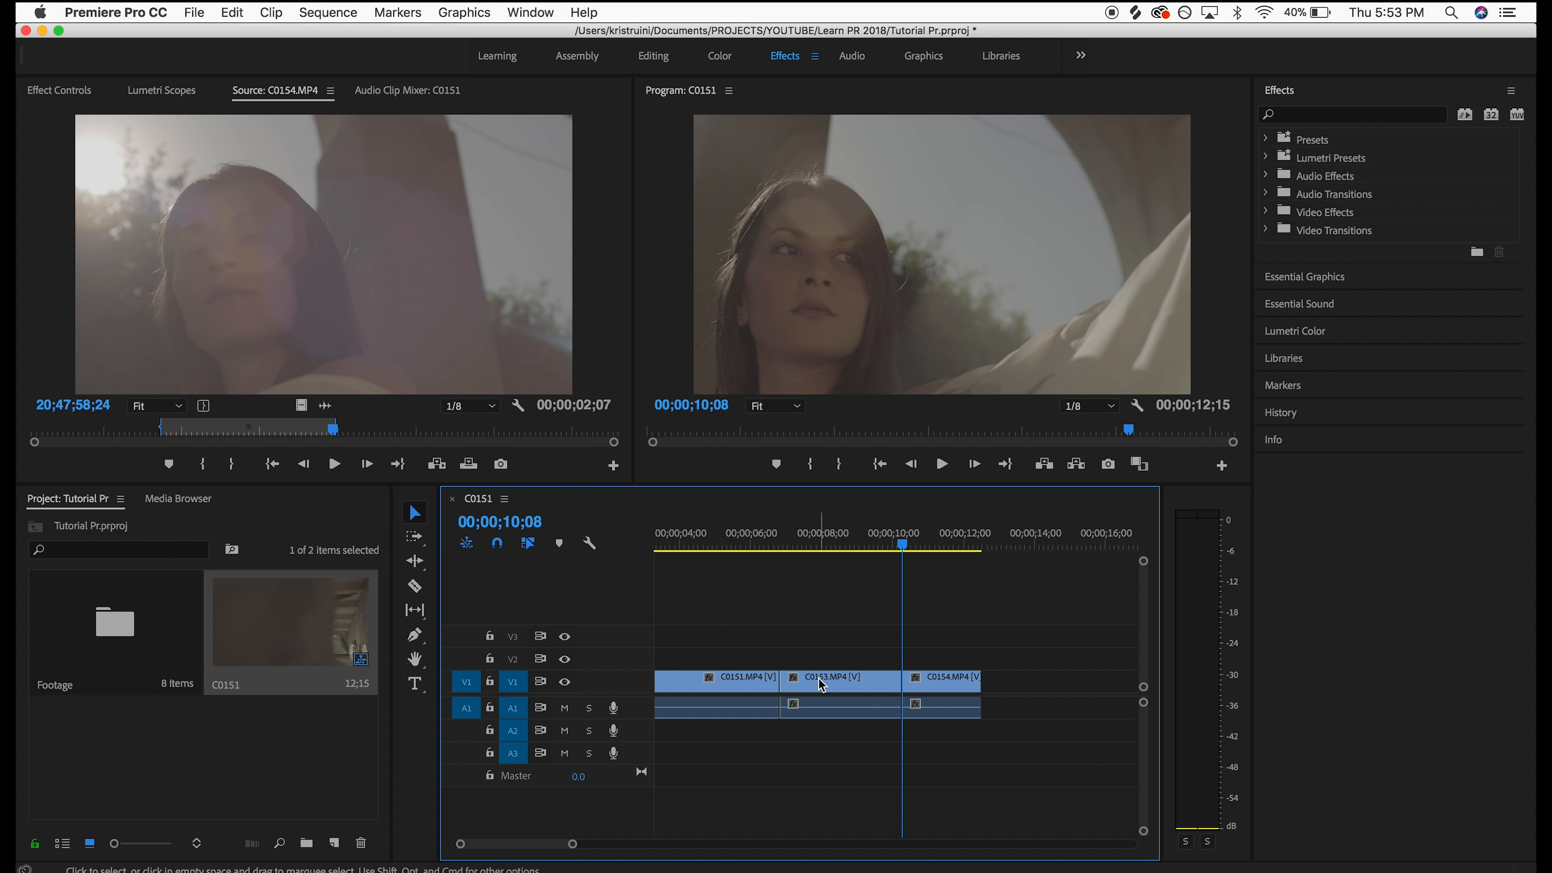
Play the sequence from near the end of C0151.MP4 into C0153.MP4 to review the cut
{"action": "left_click", "coordinate": [866, 535]}
{"action": "key", "text": "space"}
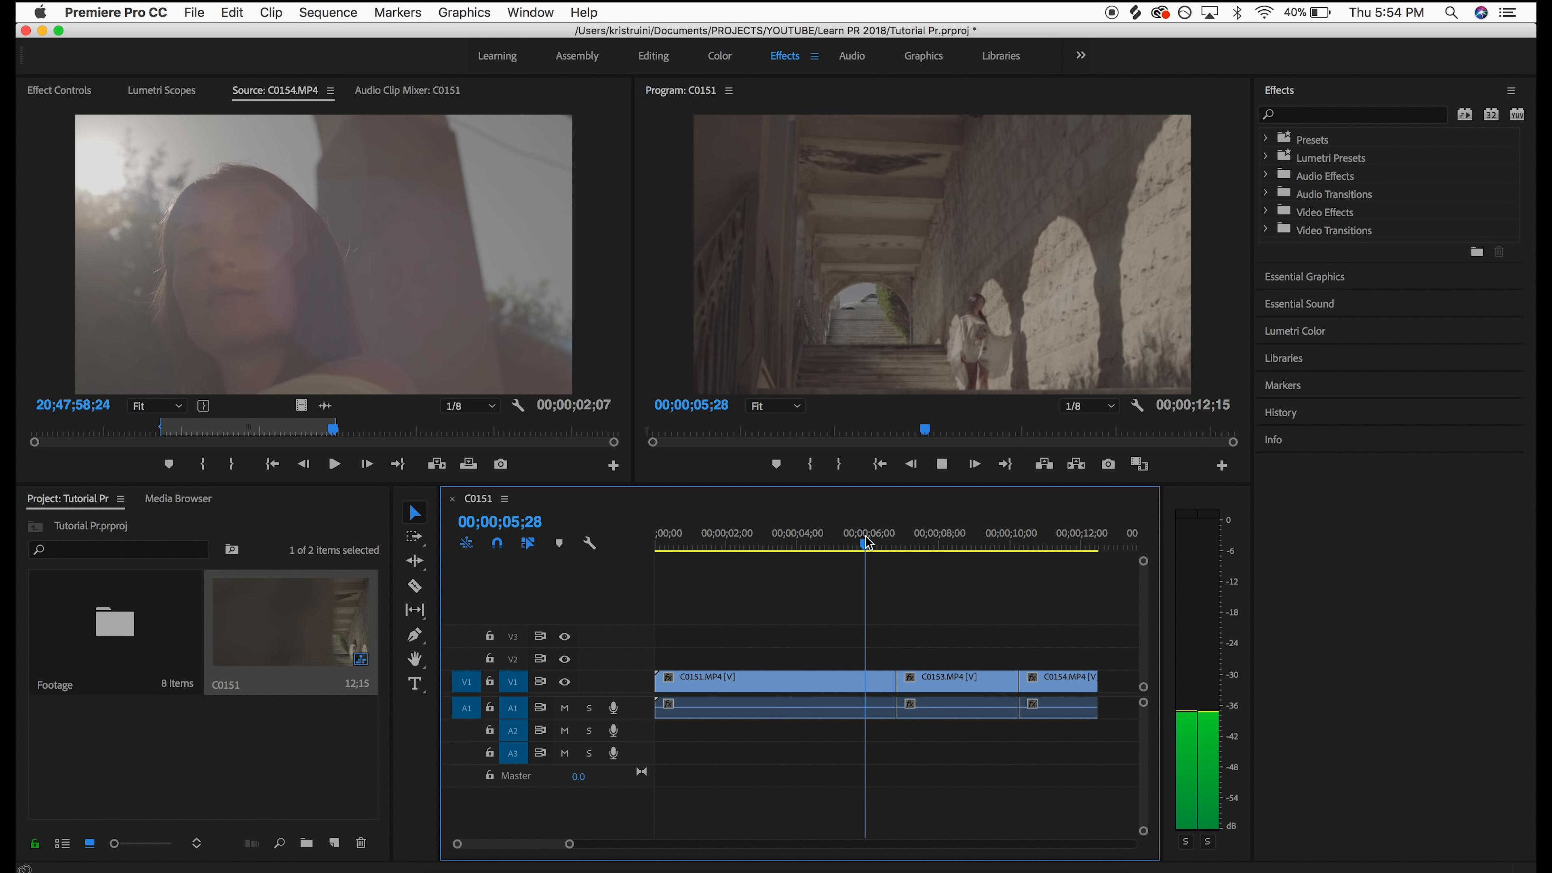
{"action": "key", "text": "space"}
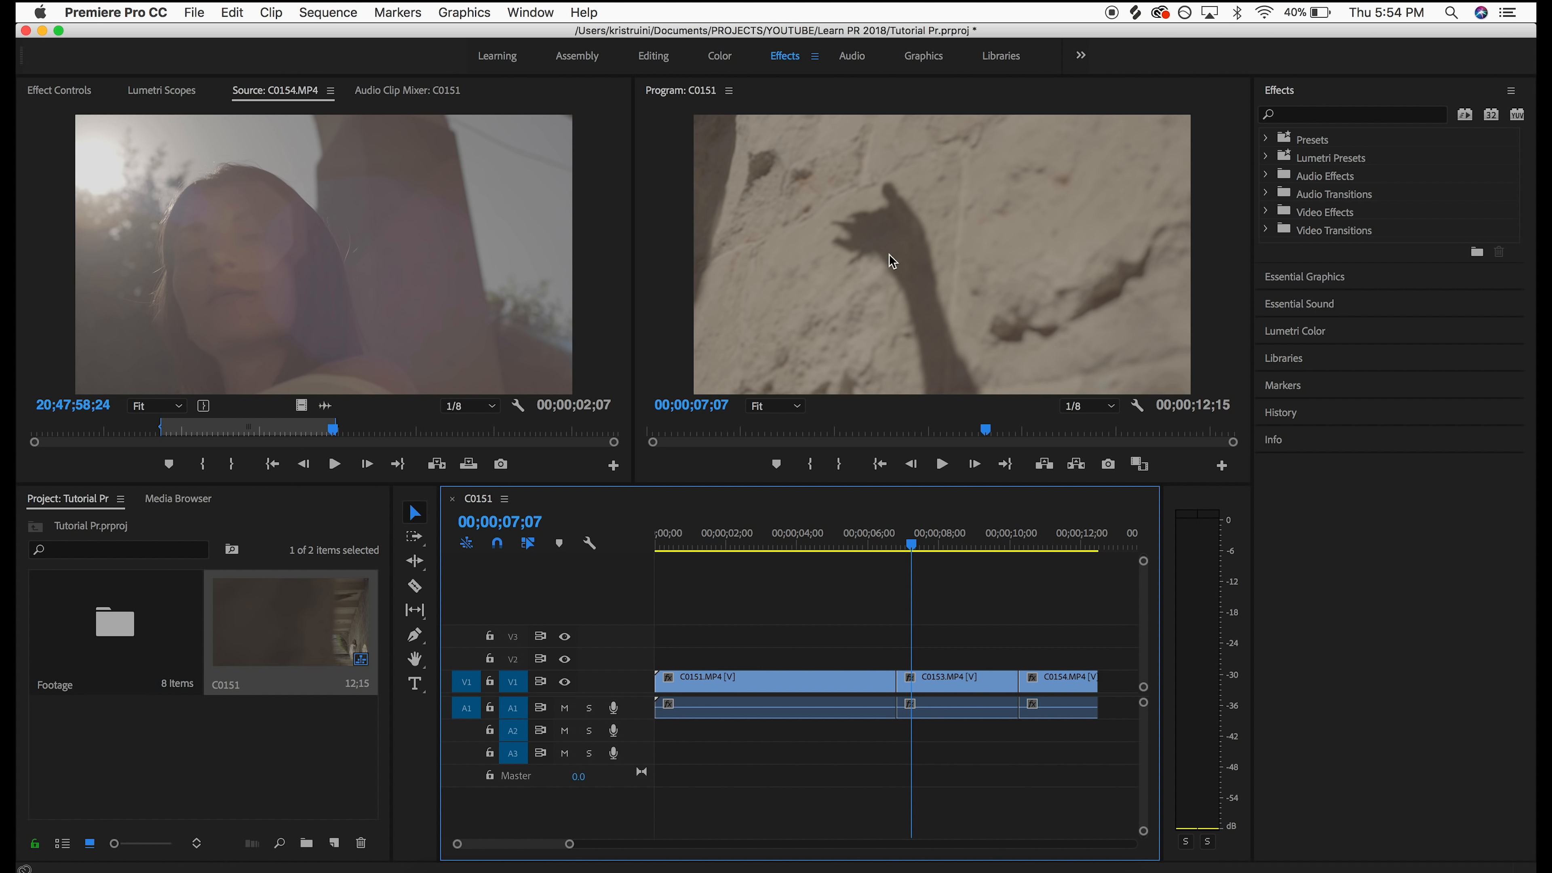
Add the default Cross Dissolve transition to the start of C0151.MP4 and play the opening of the sequence
{"action": "left_click_drag", "start_coordinate": [703, 541], "coordinate": [610, 542]}
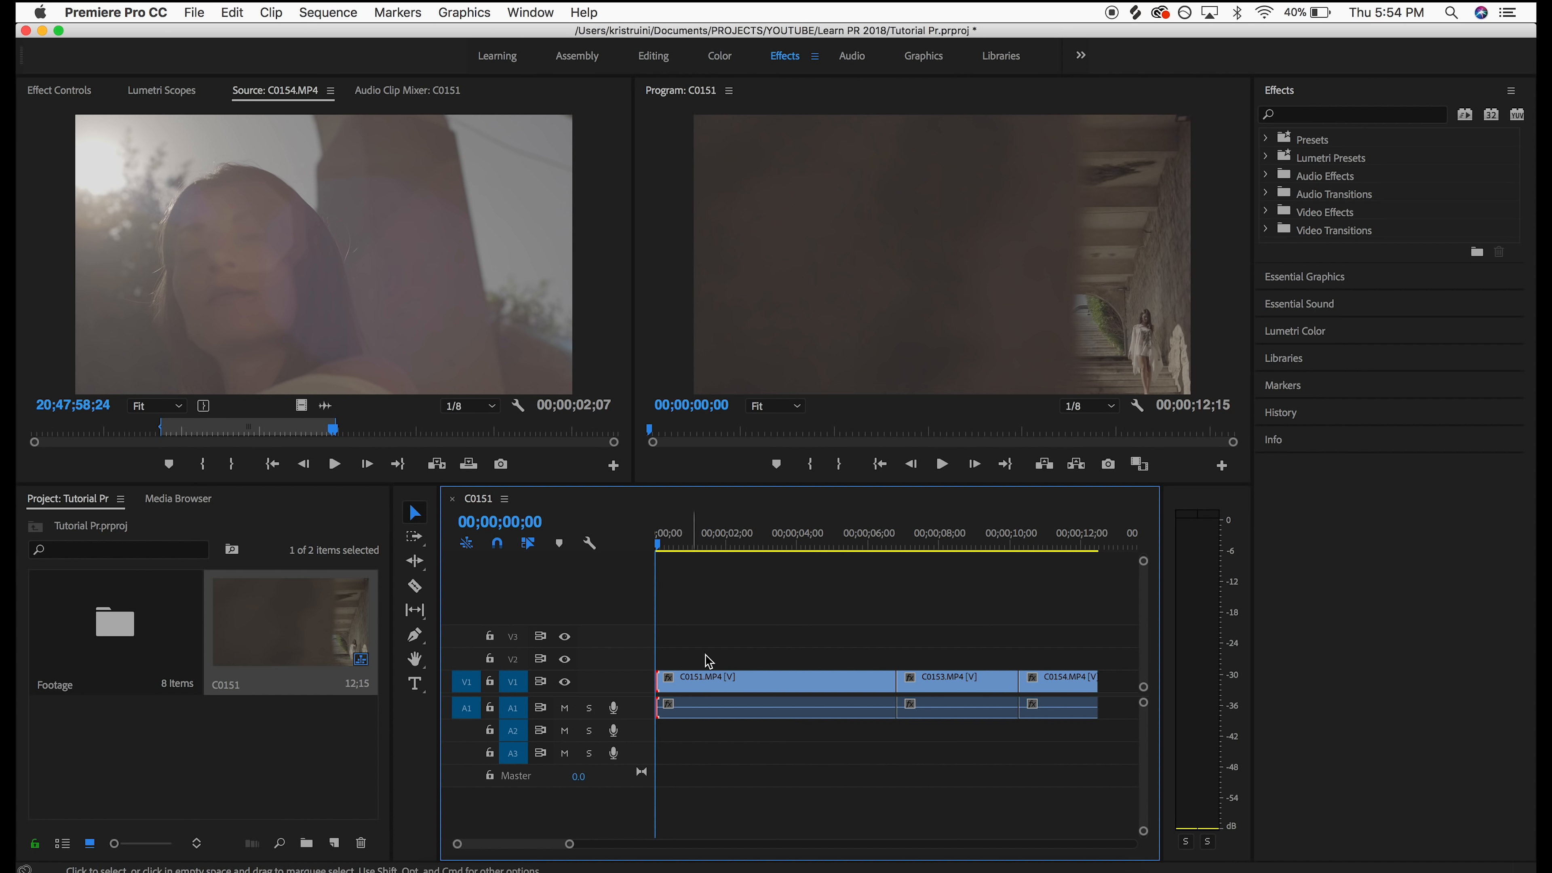
{"action": "key", "text": "super+d"}
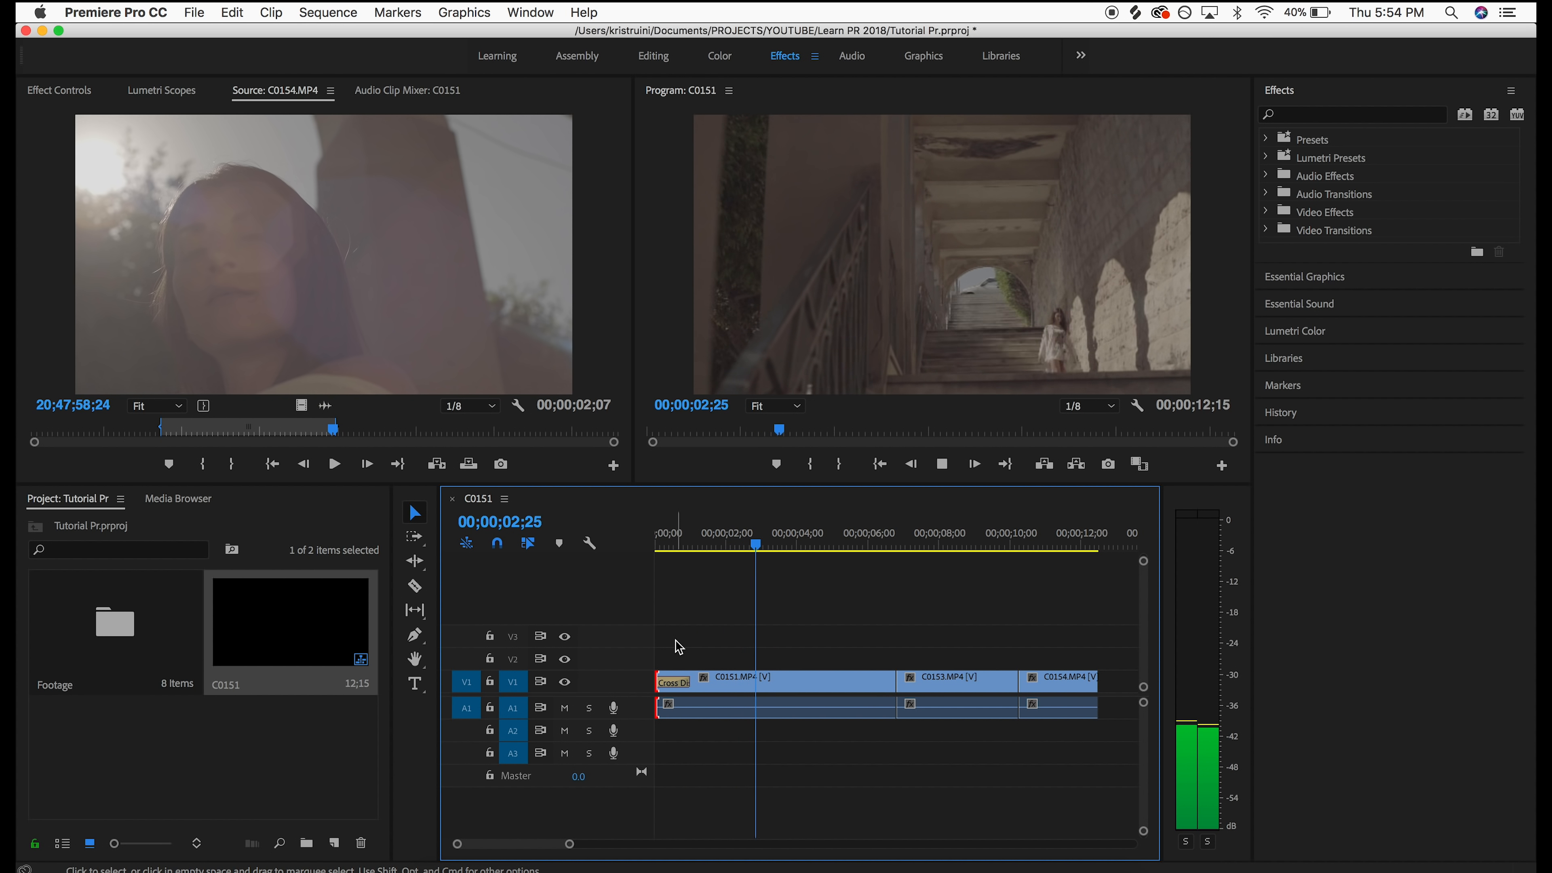
{"action": "key", "text": "space"}
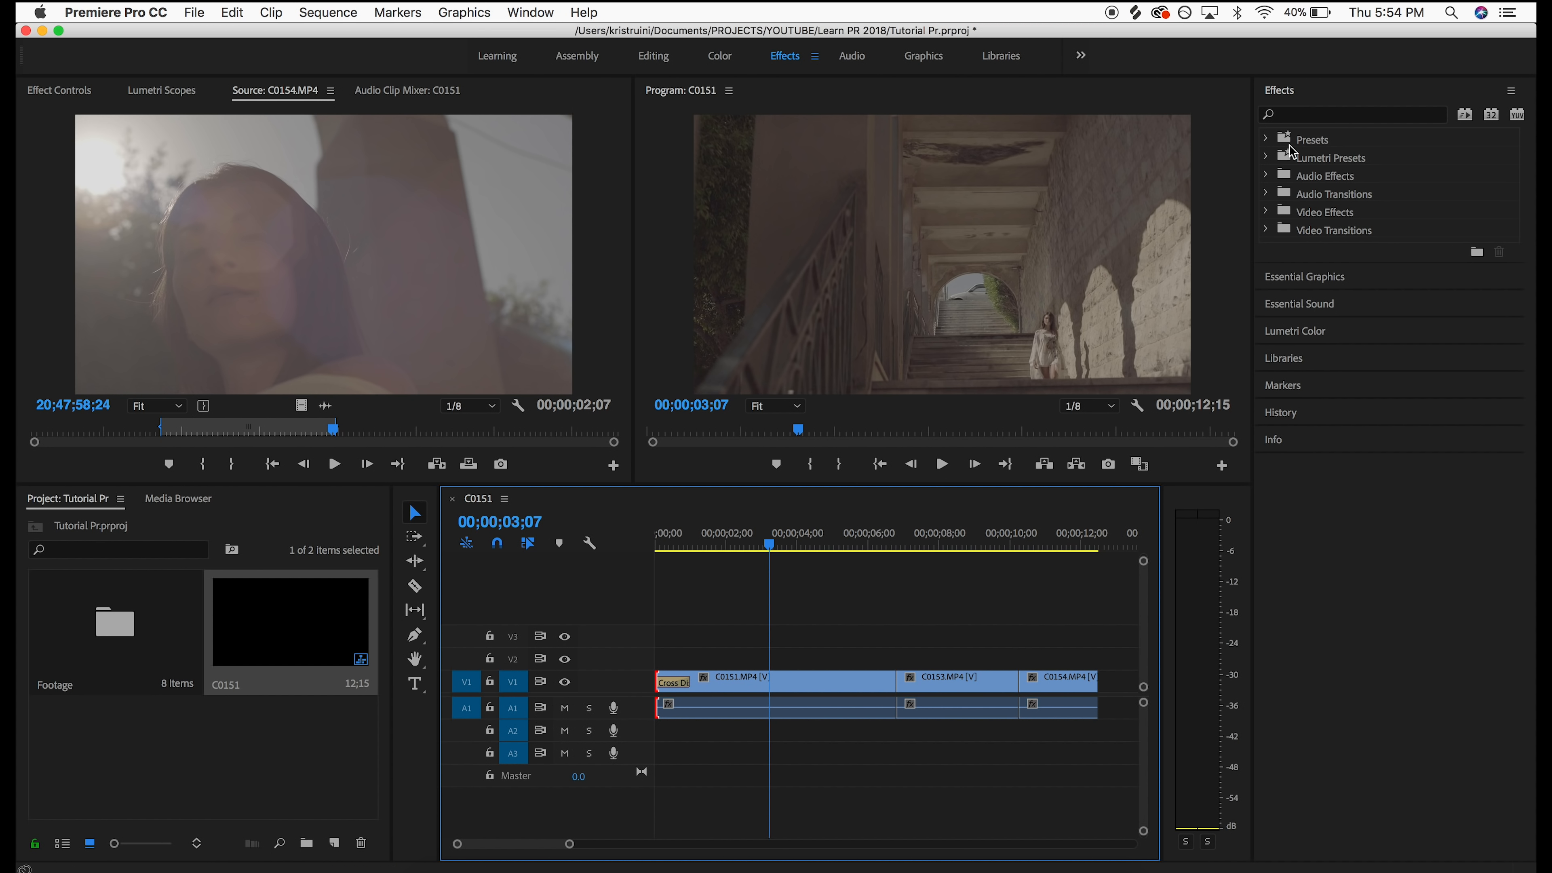
Search the effects for "cross", apply Cross Dissolve between C0151.MP4 and C0153.MP4, and preview the transition
{"action": "left_click", "coordinate": [1314, 114]}
{"action": "type", "text": "cross"}
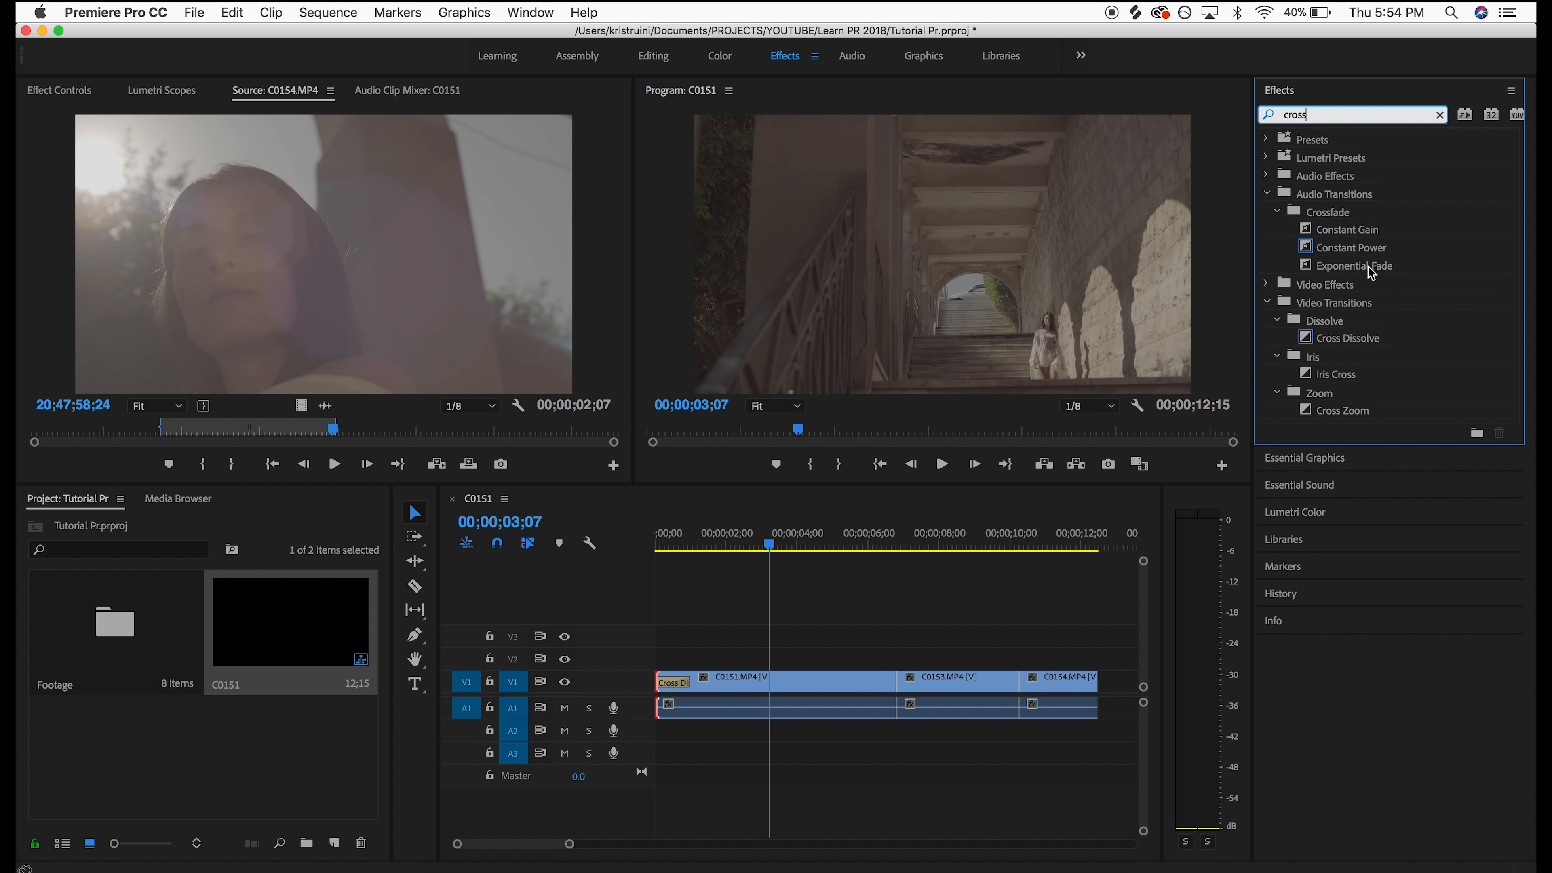
{"action": "left_click", "coordinate": [1349, 344]}
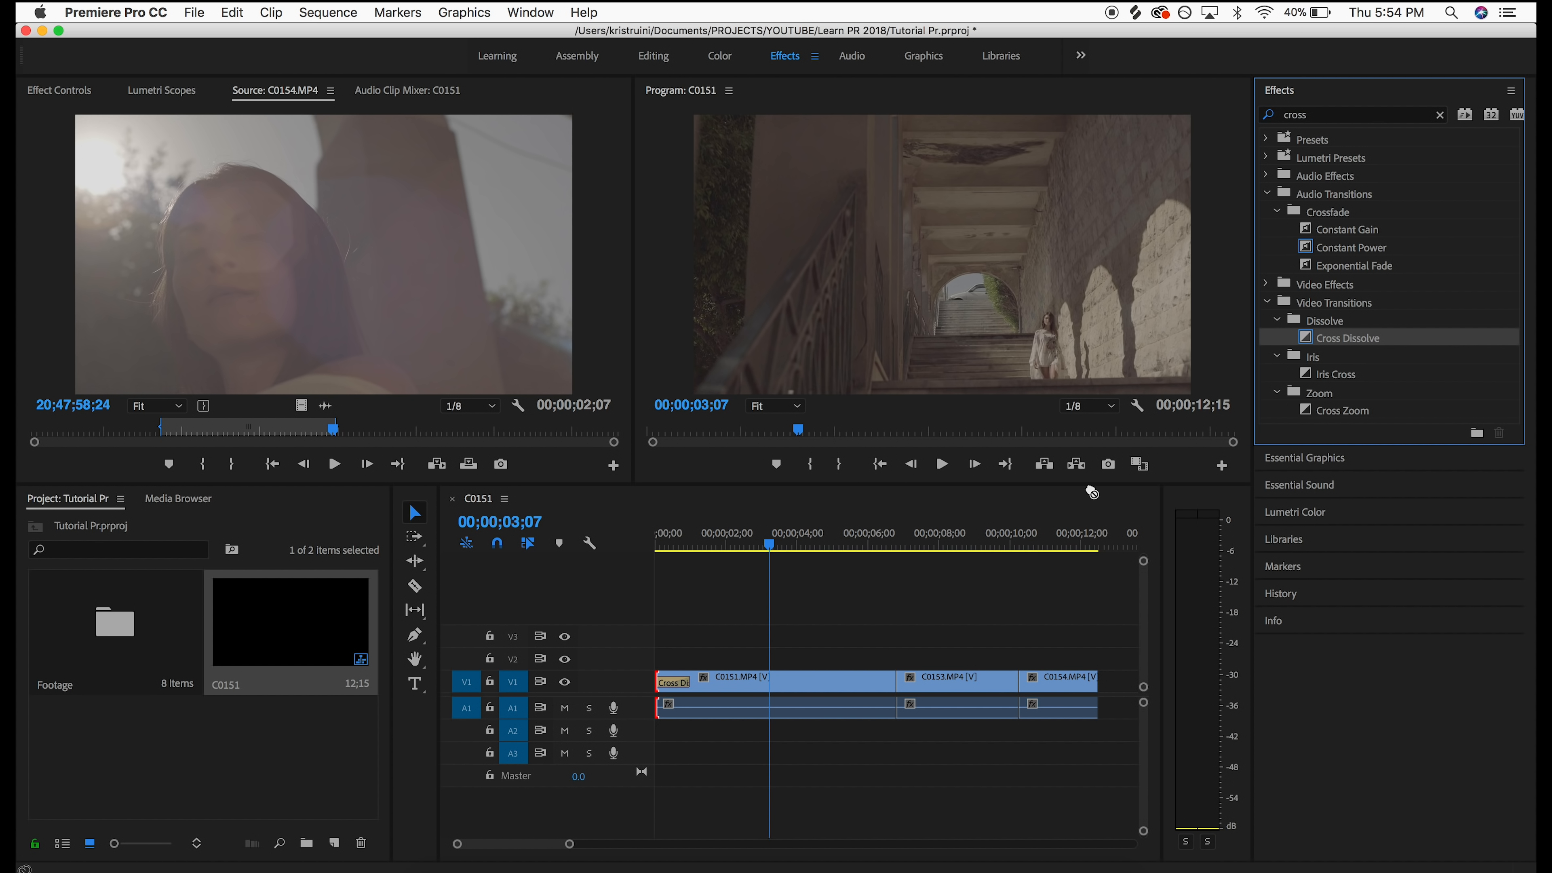
{"action": "left_click_drag", "start_coordinate": [1092, 493], "coordinate": [898, 684]}
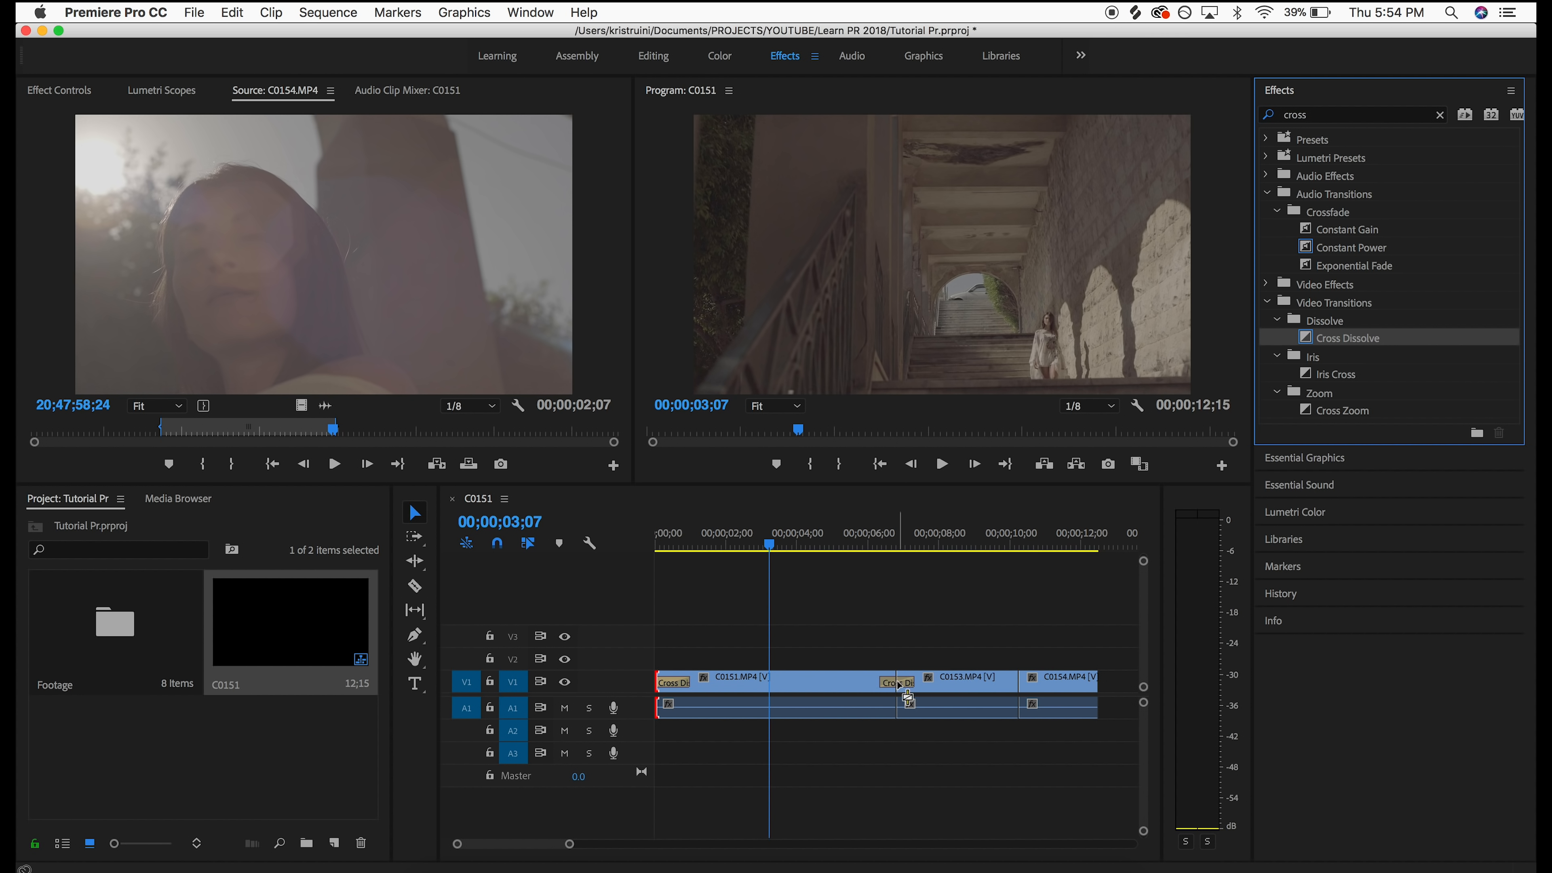
{"action": "left_click", "coordinate": [889, 541]}
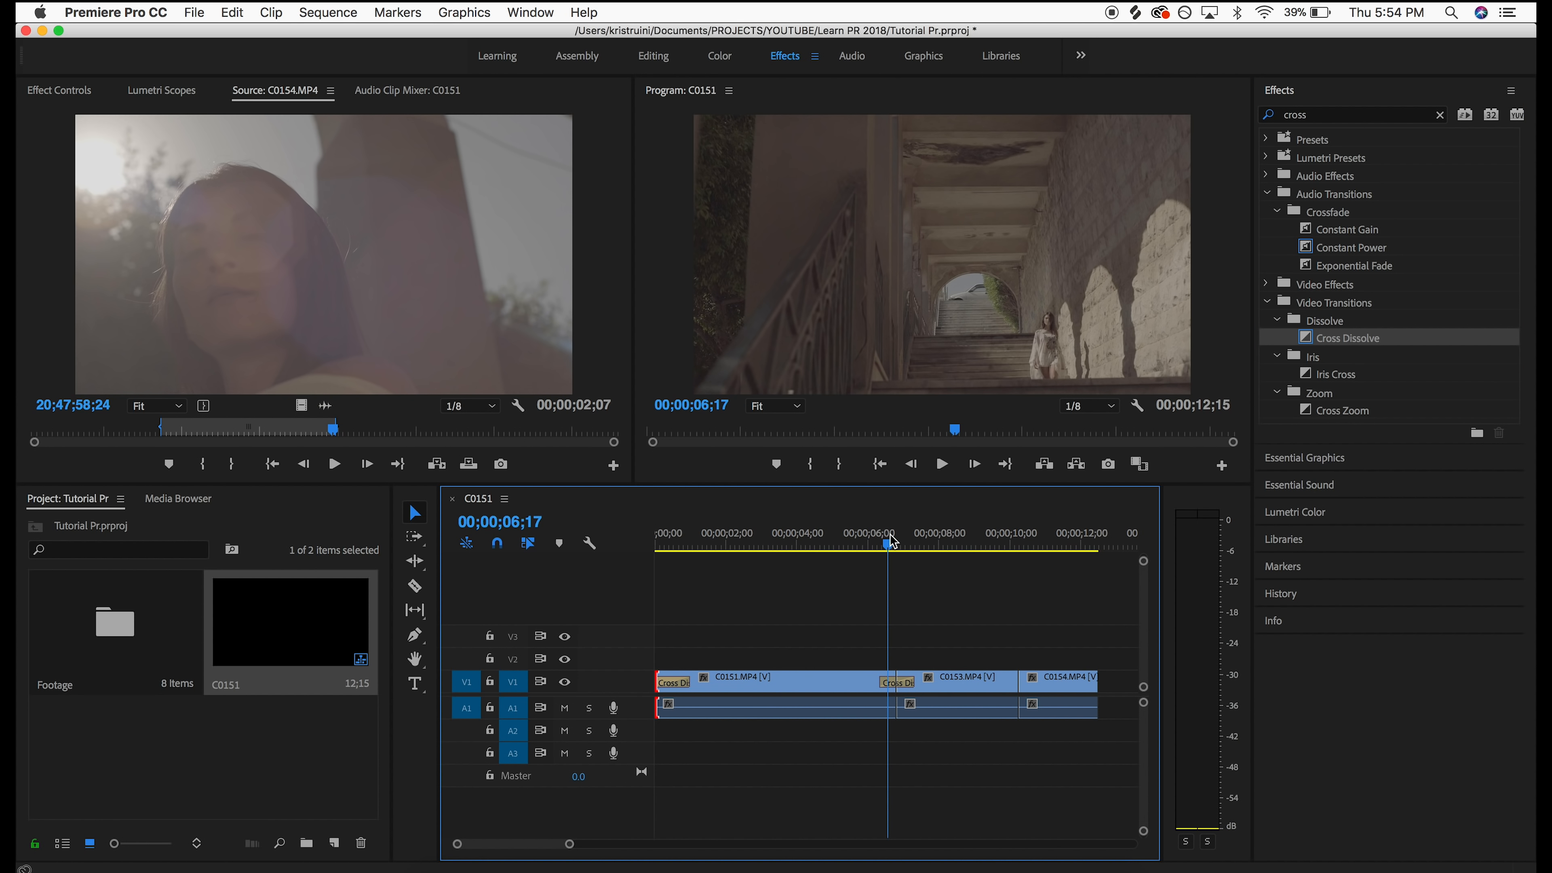
{"action": "left_click_drag", "start_coordinate": [892, 540], "coordinate": [987, 540]}
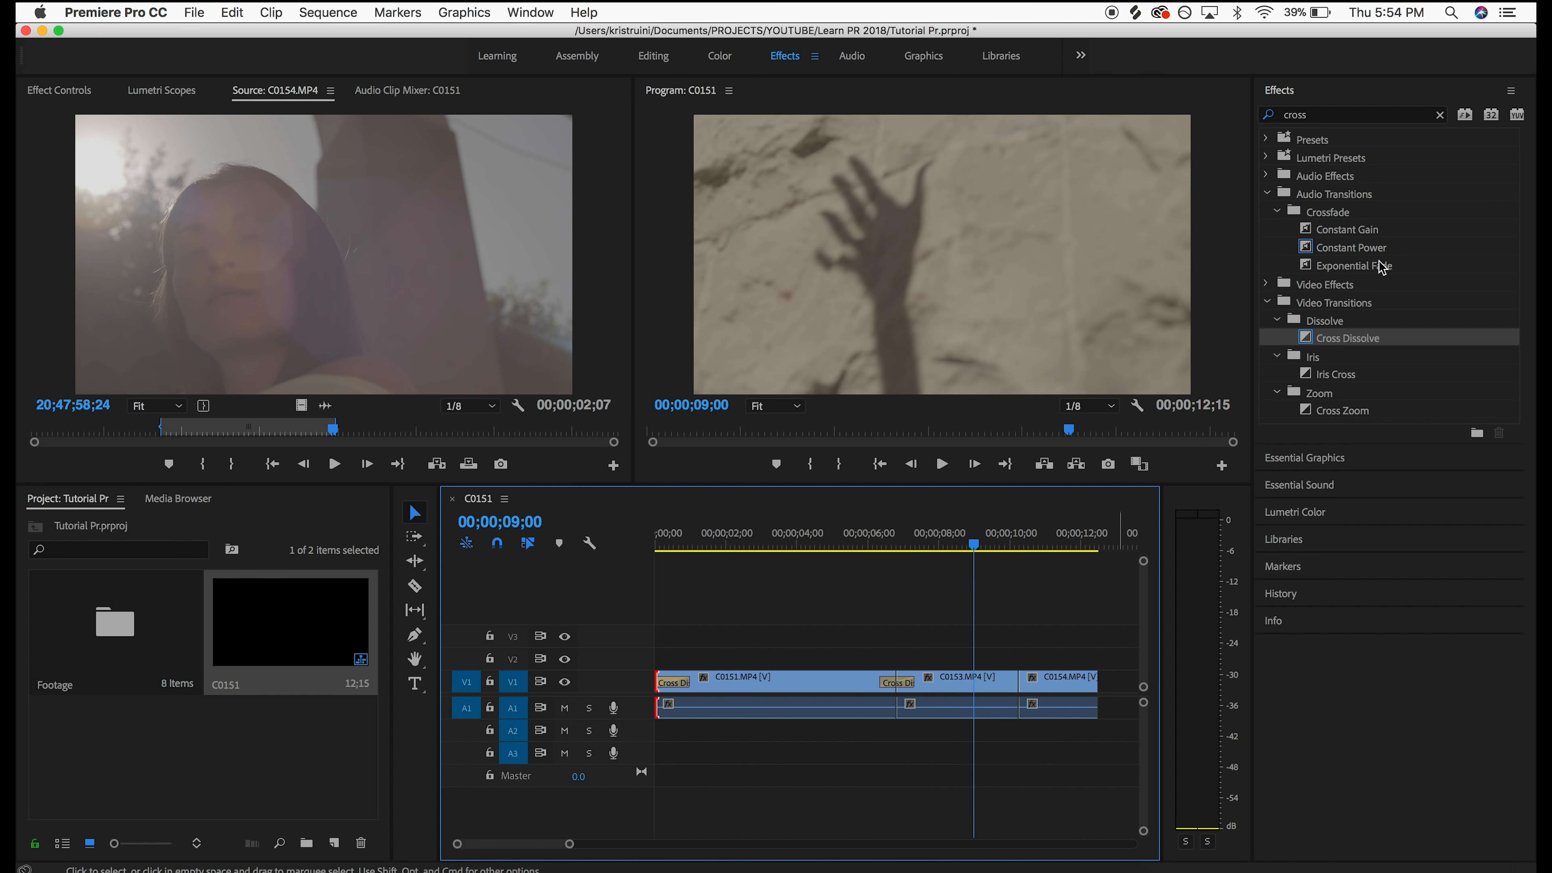
Apply Cross Dissolve to the end of C0154.MP4 and scrub through the ending
{"action": "left_click_drag", "start_coordinate": [1342, 340], "coordinate": [1084, 682]}
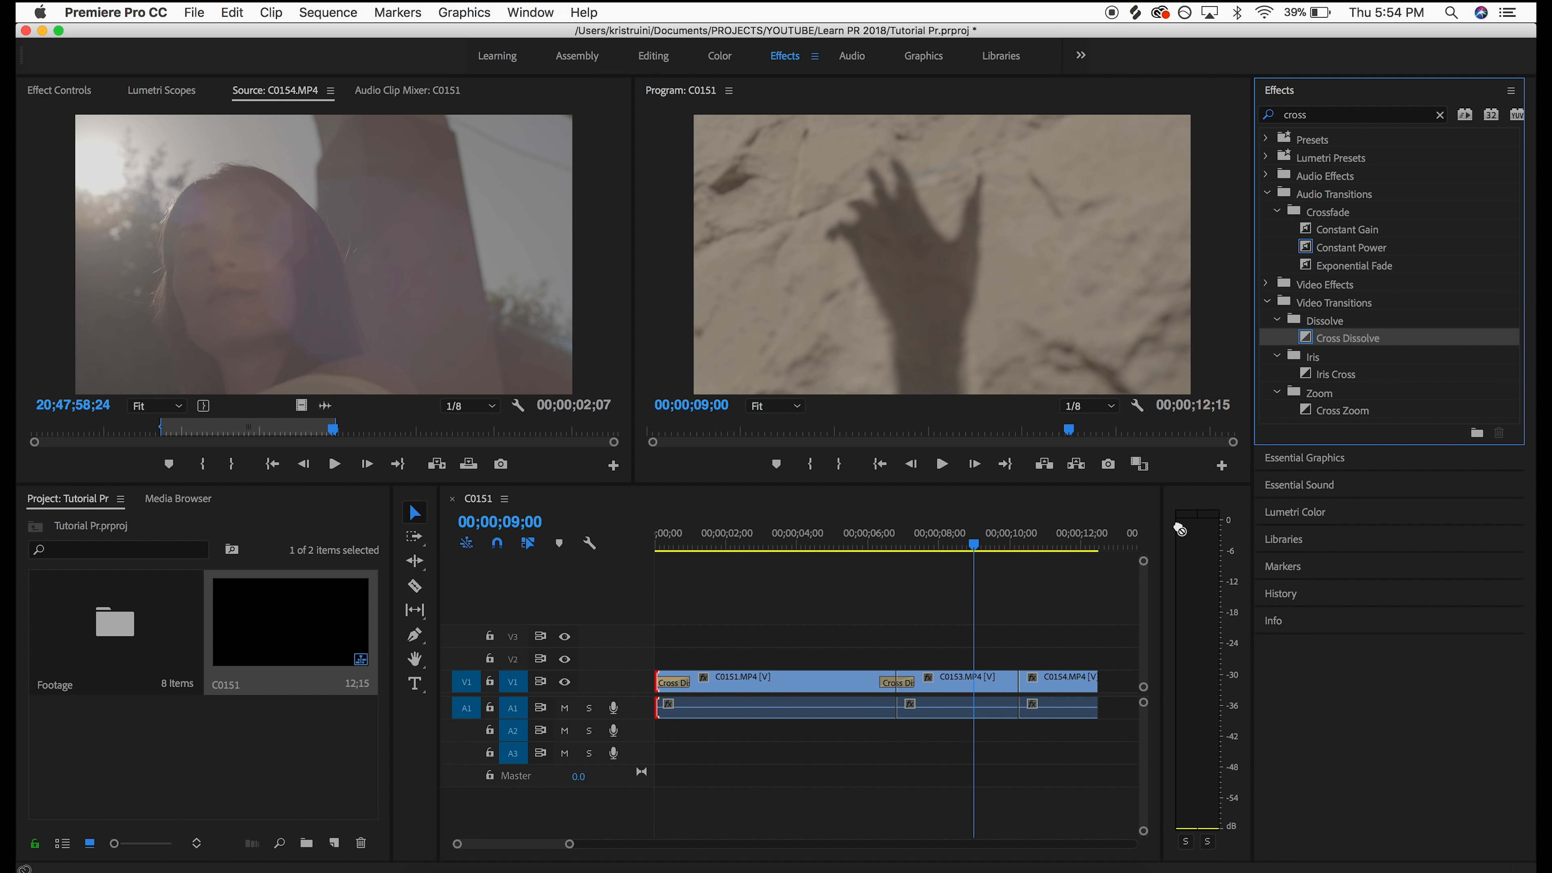
{"action": "left_click", "coordinate": [1050, 540]}
{"action": "mouse_move", "coordinate": [1052, 531]}
{"action": "left_mouse_down"}
{"action": "mouse_move", "coordinate": [1067, 532]}
{"action": "mouse_move", "coordinate": [1053, 532]}
{"action": "left_mouse_up"}
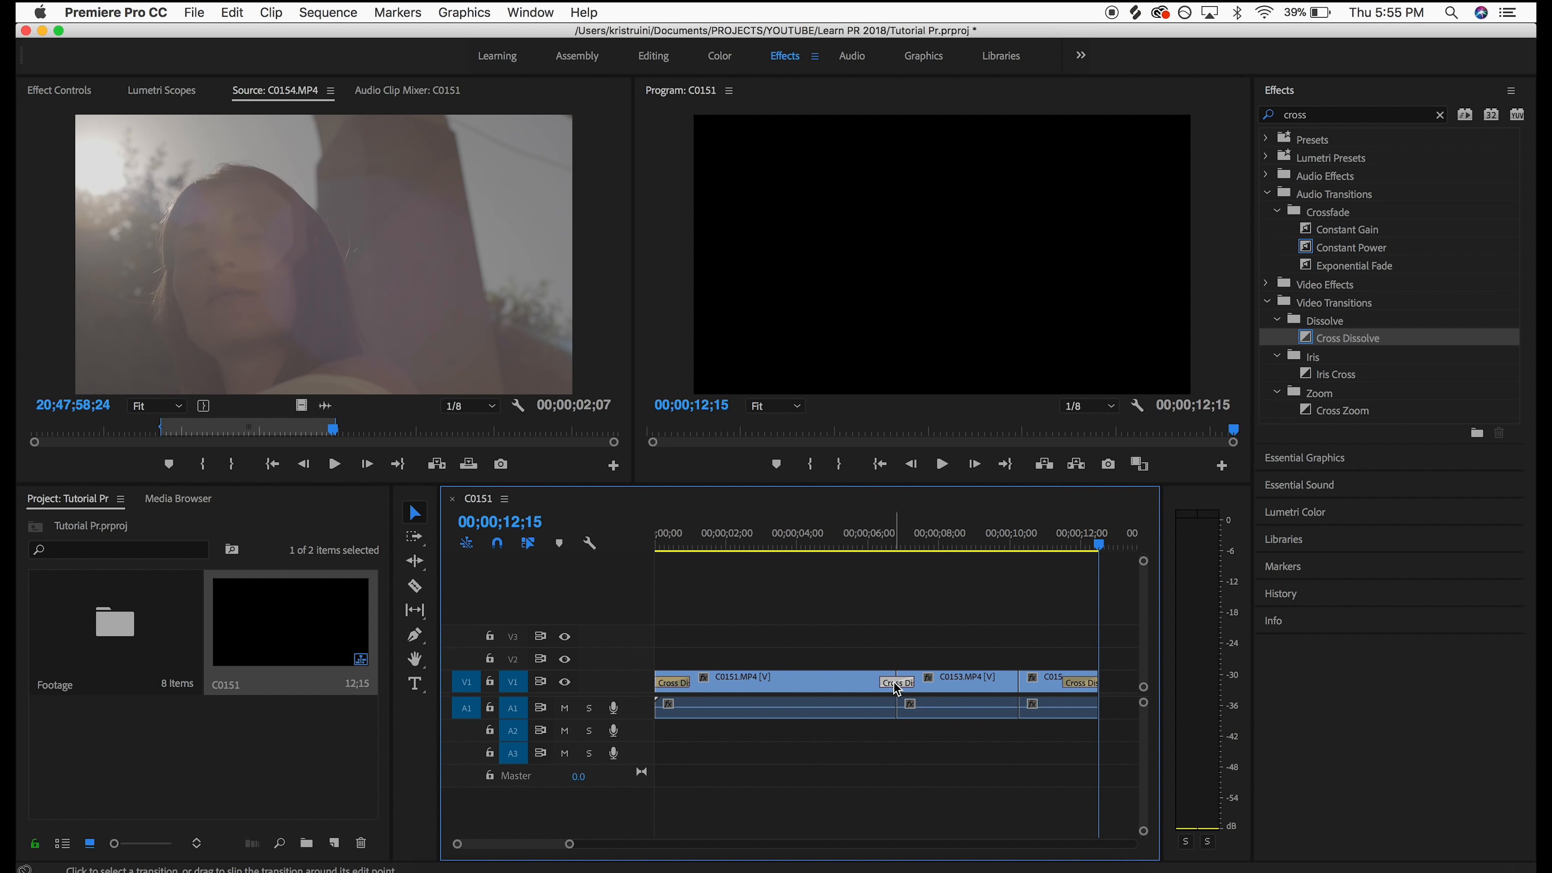
Delete the Cross Dissolve transition between C0151.MP4 and C0153.MP4
{"action": "left_click", "coordinate": [830, 680]}
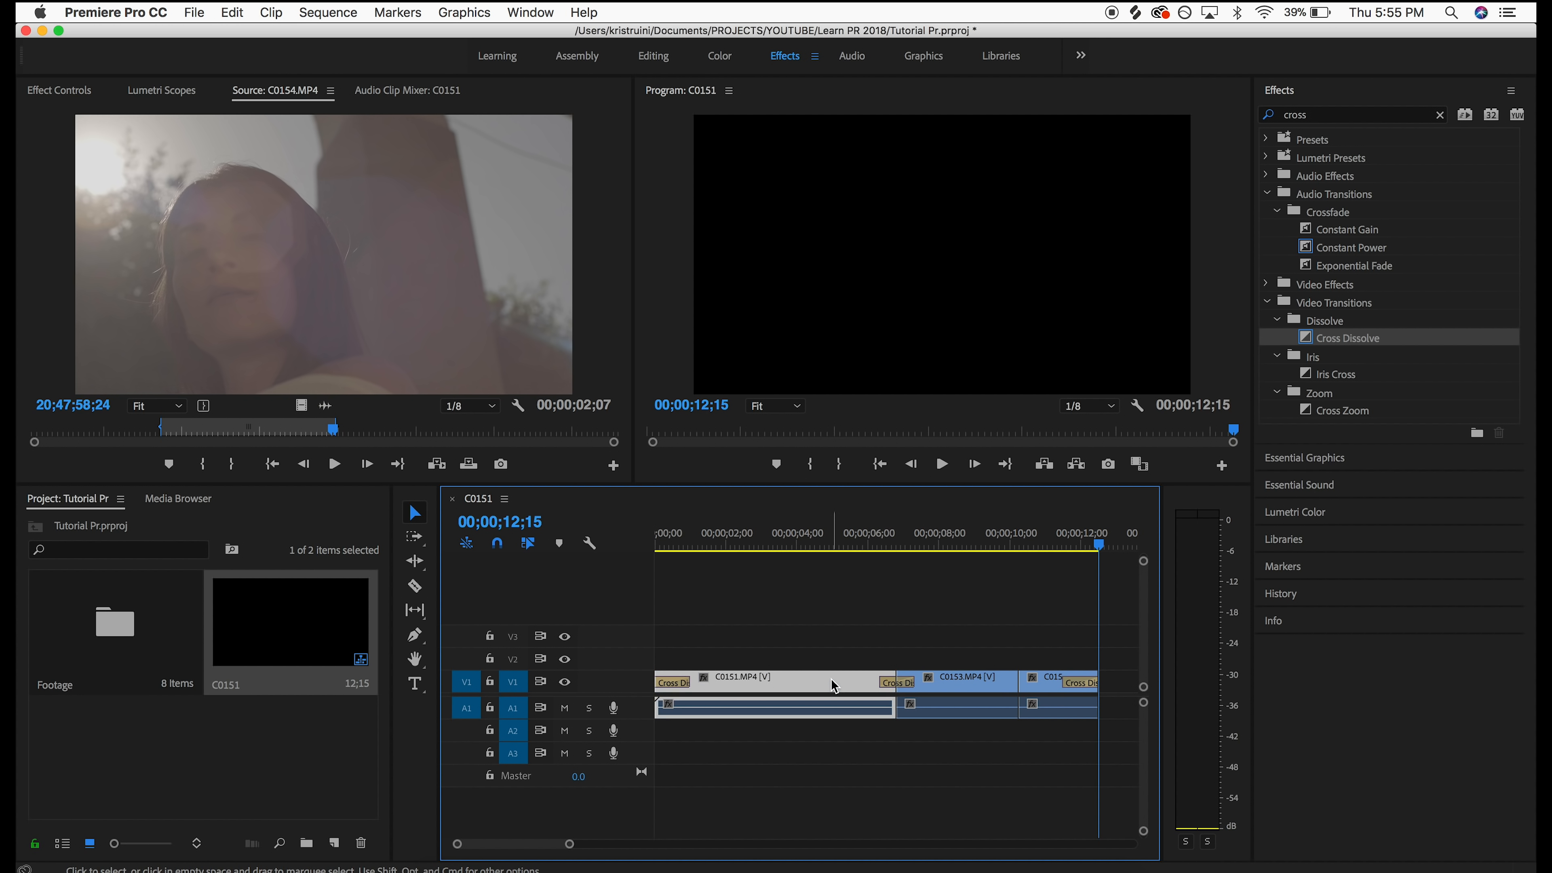
{"action": "left_click", "coordinate": [899, 681]}
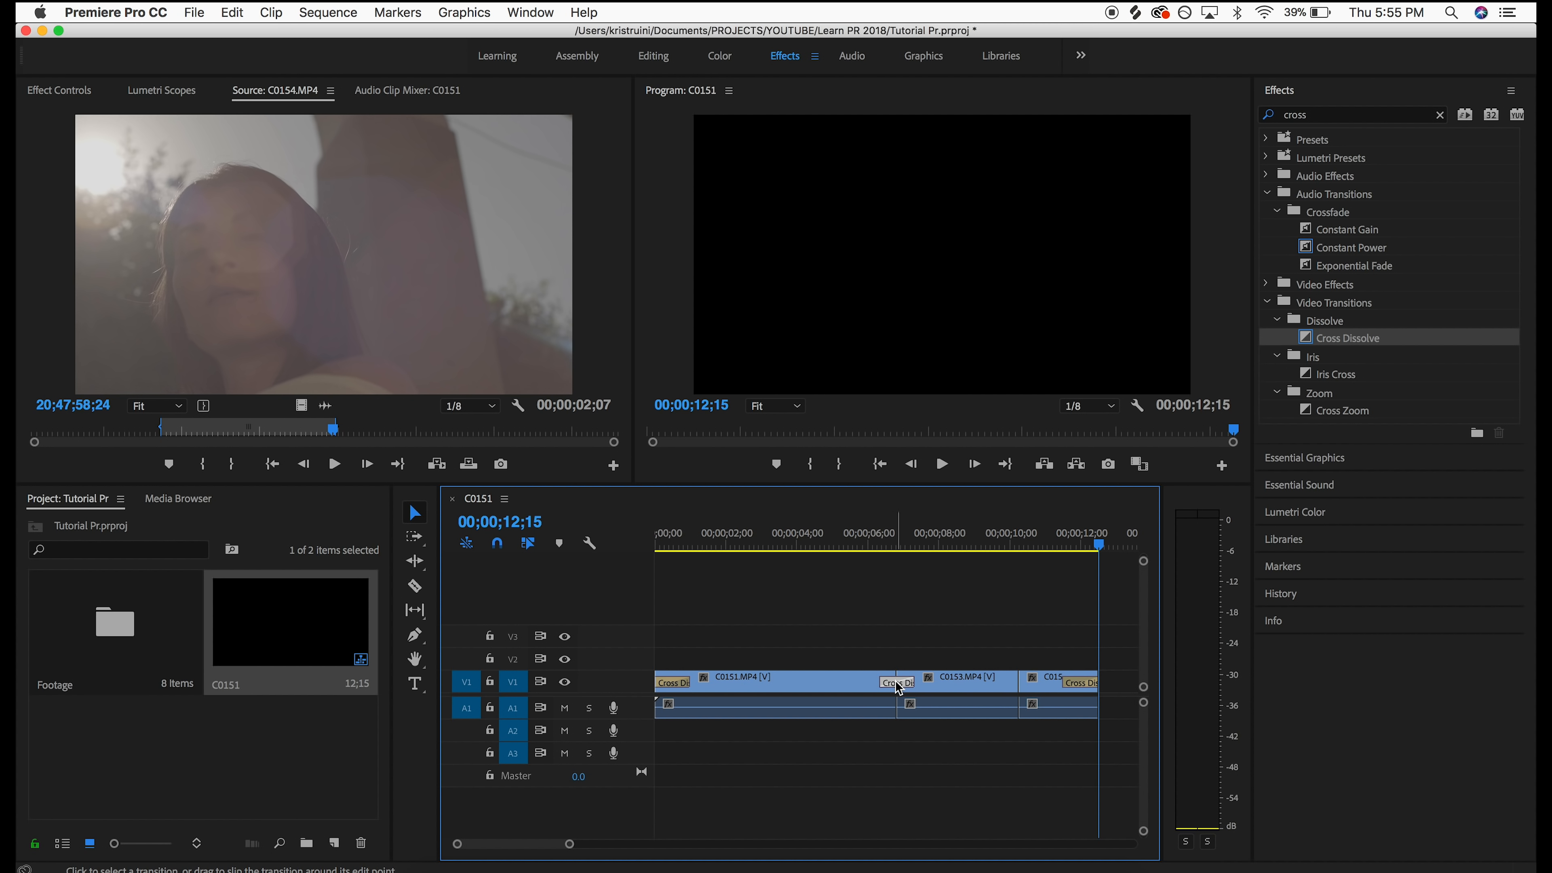
{"action": "key", "text": "Delete"}
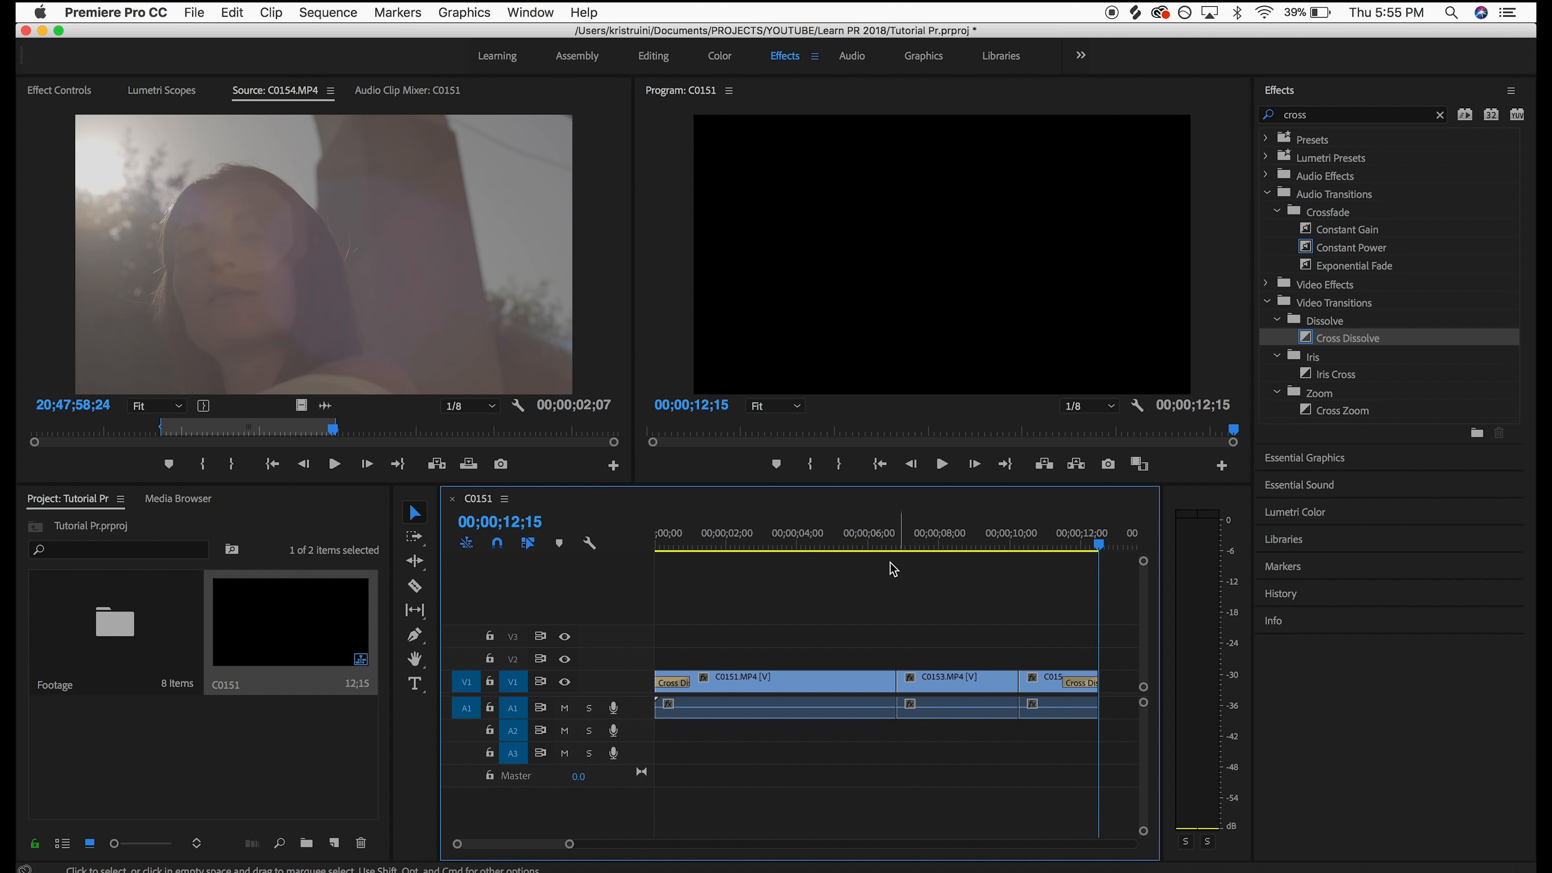
Place the playhead at 00;00;05;28, search the effects for "brigh" and apply Brightness & Contrast to C0151.MP4
{"action": "mouse_move", "coordinate": [889, 536]}
{"action": "left_mouse_down"}
{"action": "mouse_move", "coordinate": [918, 537]}
{"action": "mouse_move", "coordinate": [869, 536]}
{"action": "left_mouse_up"}
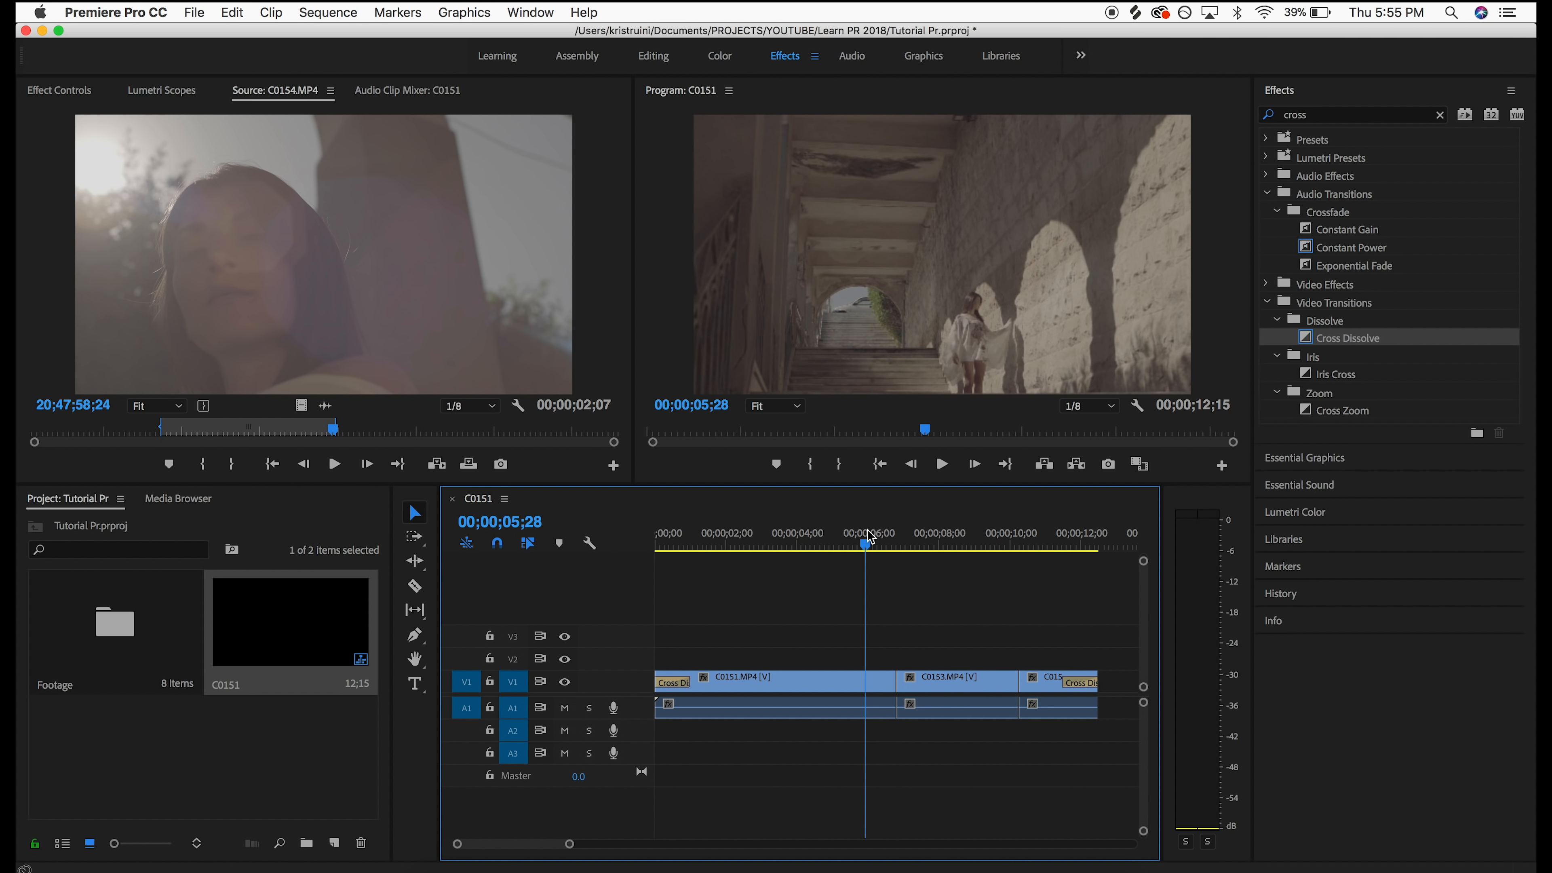
{"action": "left_click", "coordinate": [1441, 116]}
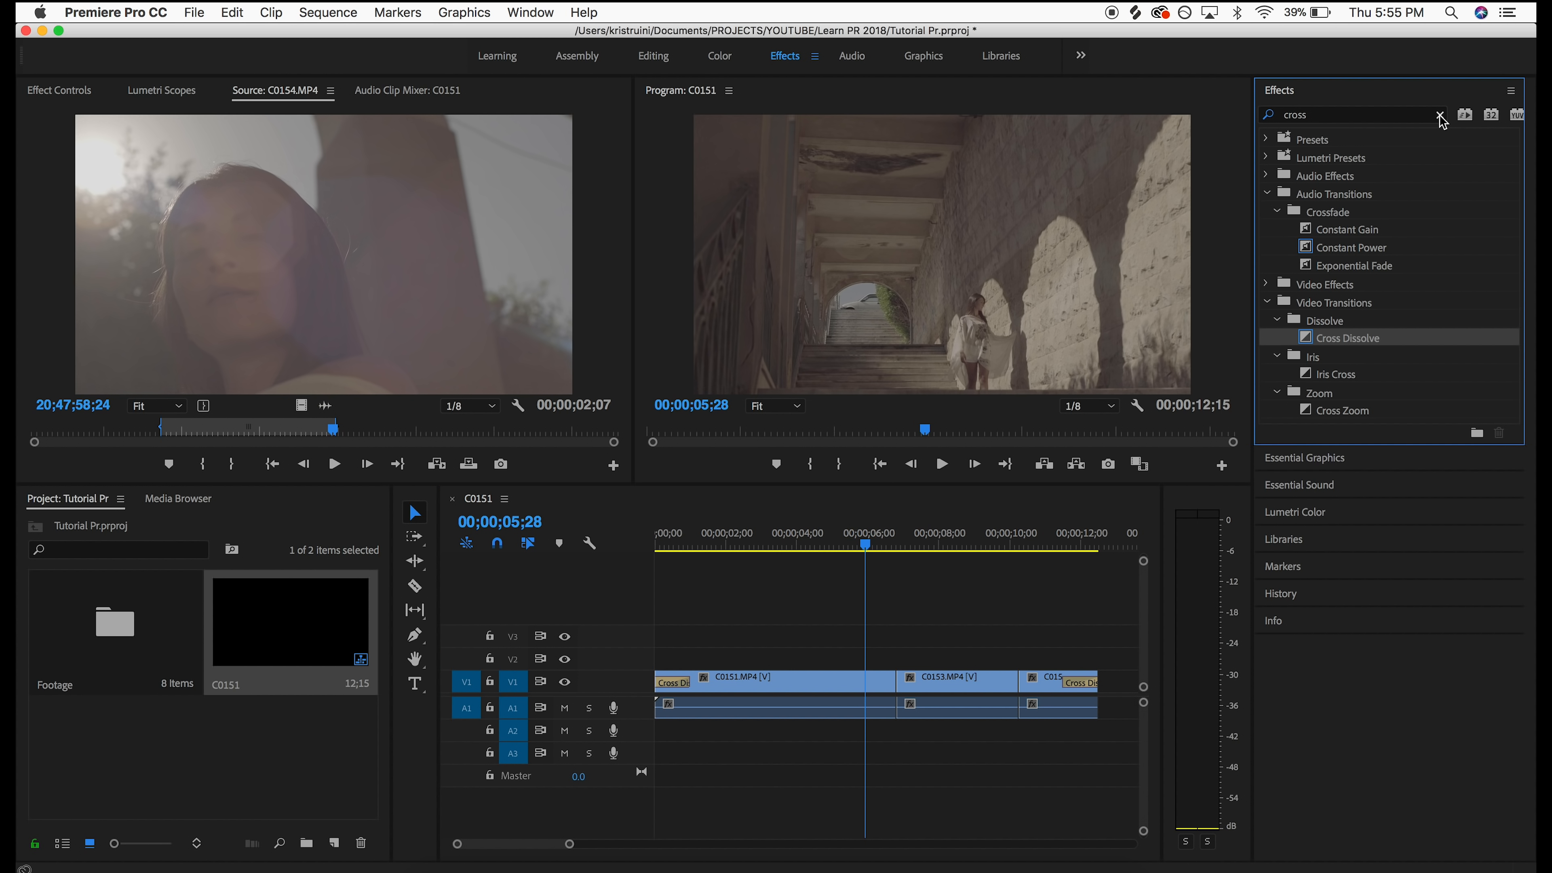
{"action": "type", "text": "brigh"}
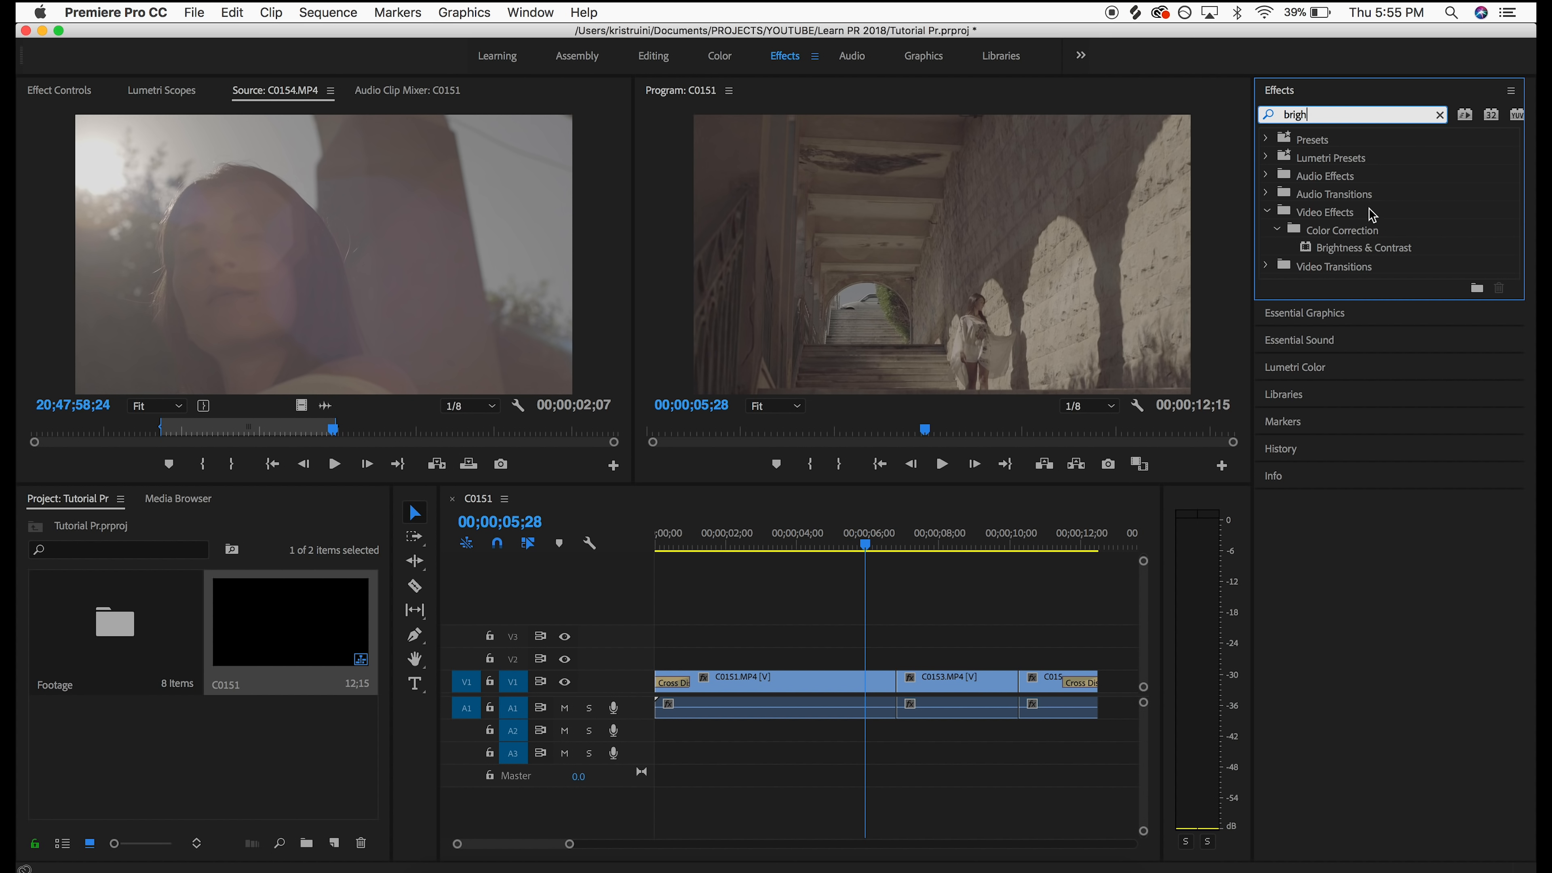
{"action": "left_click_drag", "start_coordinate": [1347, 246], "coordinate": [806, 679]}
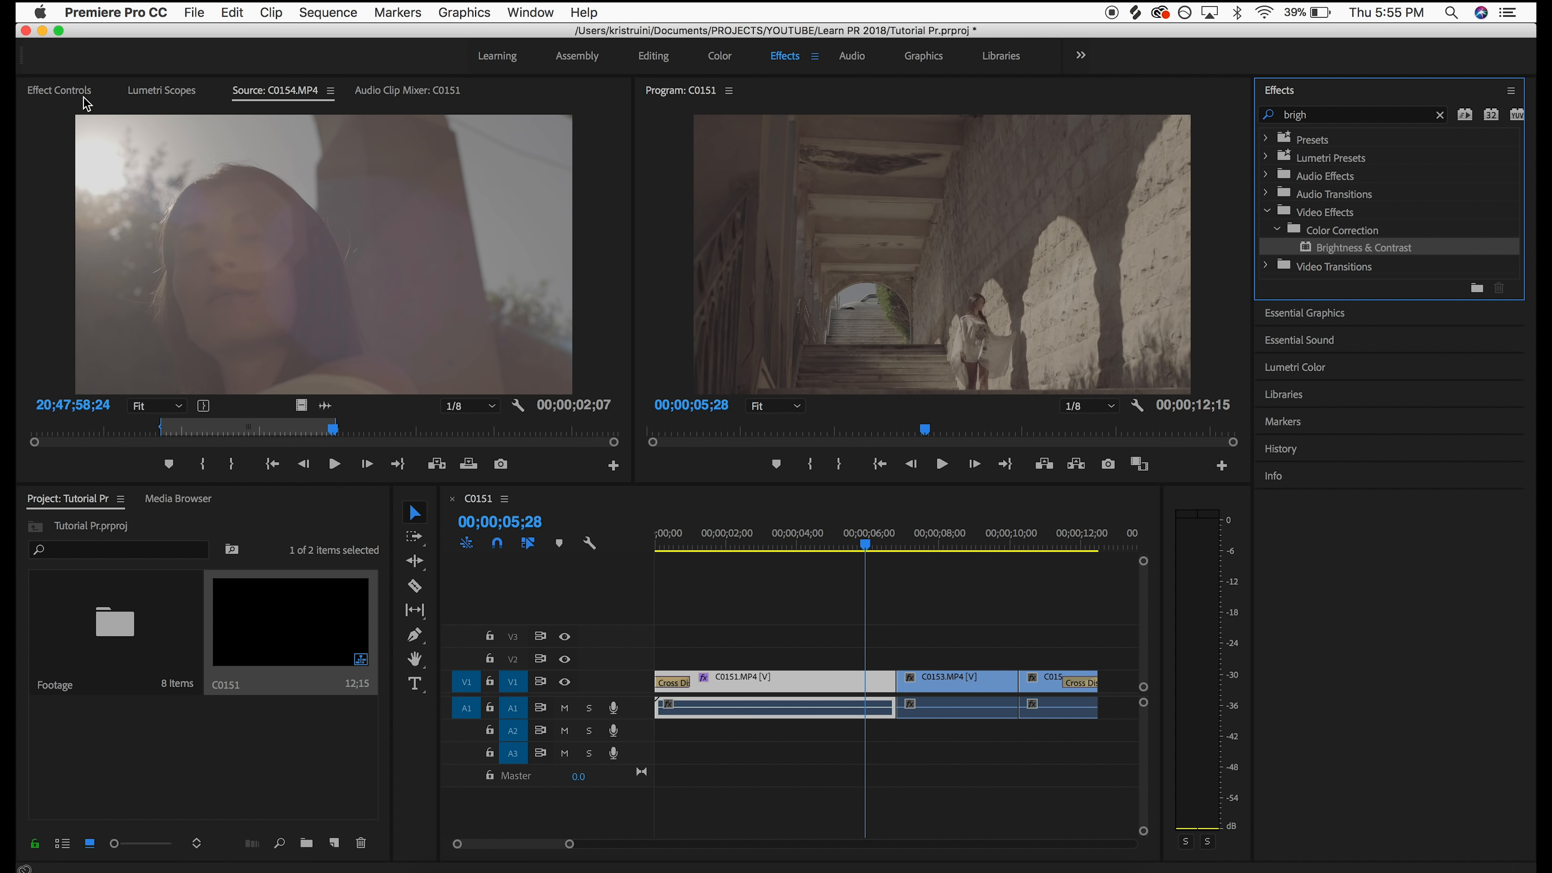
Set the Brightness & Contrast effect on C0151.MP4 to Brightness 10 and Contrast 20
{"action": "left_click", "coordinate": [55, 91]}
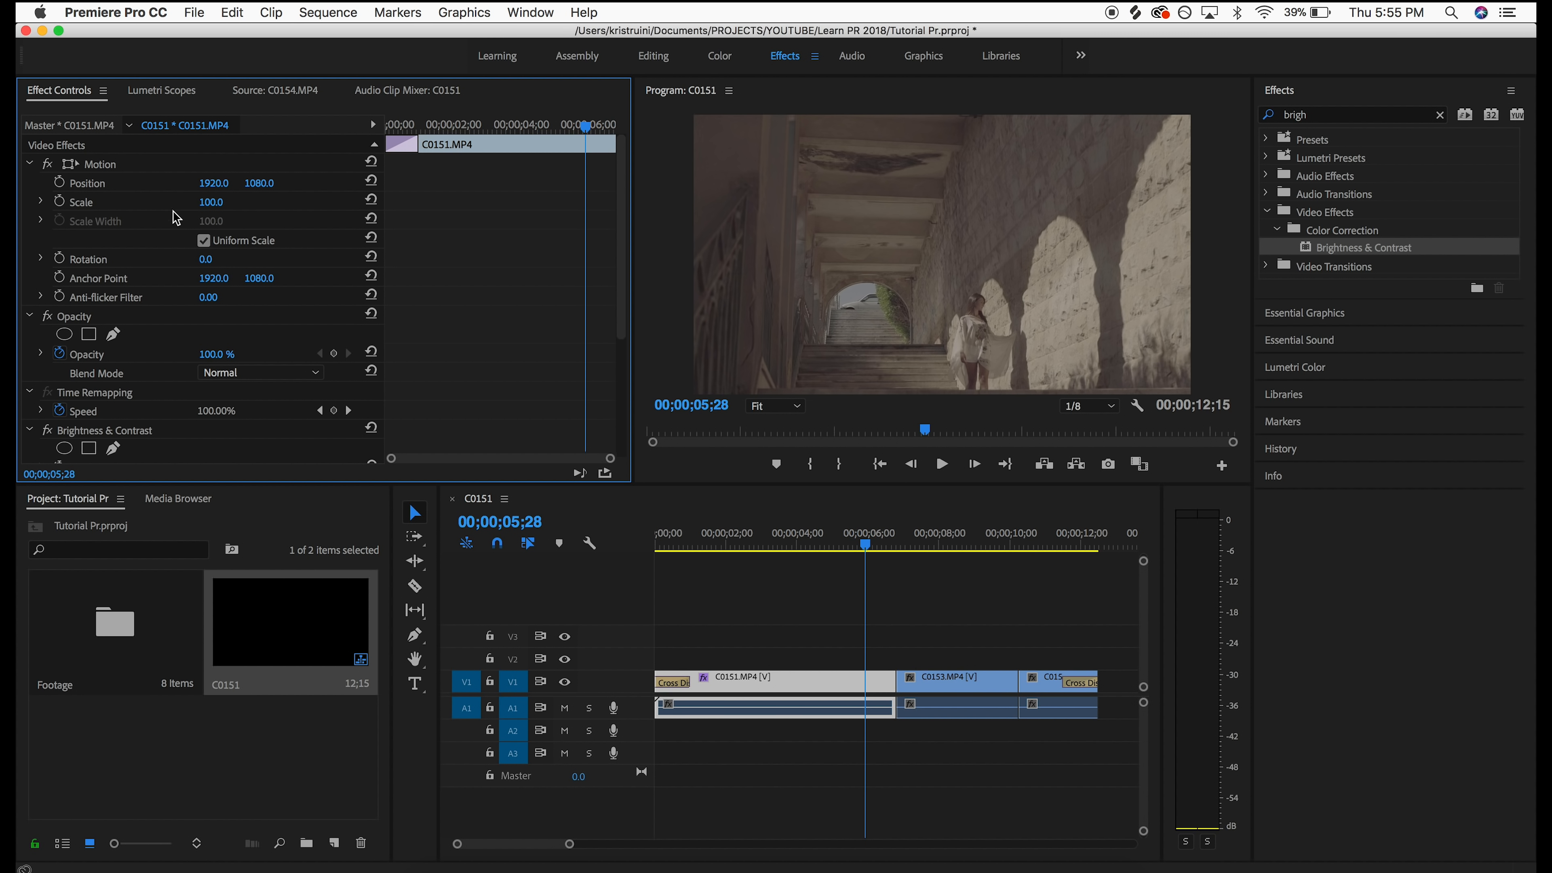
{"action": "scroll", "coordinate": [167, 343], "scroll_direction": "down", "scroll_amount": 4}
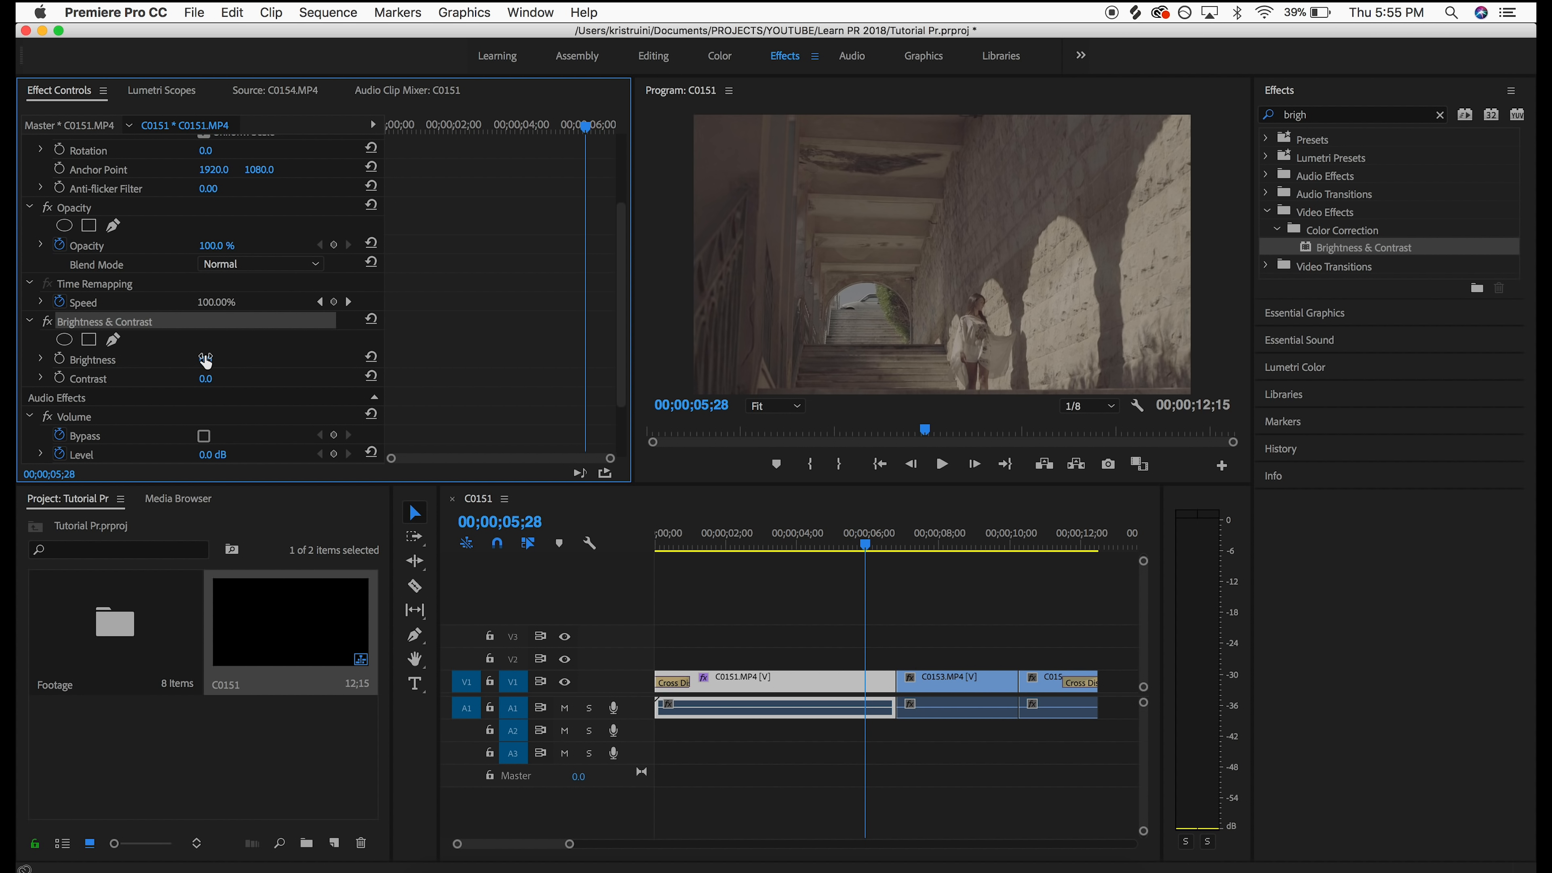
{"action": "mouse_move", "coordinate": [206, 359]}
{"action": "left_mouse_down"}
{"action": "mouse_move", "coordinate": [236, 359]}
{"action": "mouse_move", "coordinate": [181, 359]}
{"action": "mouse_move", "coordinate": [222, 359]}
{"action": "left_mouse_up"}
{"action": "left_click", "coordinate": [222, 358]}
{"action": "type", "text": "10"}
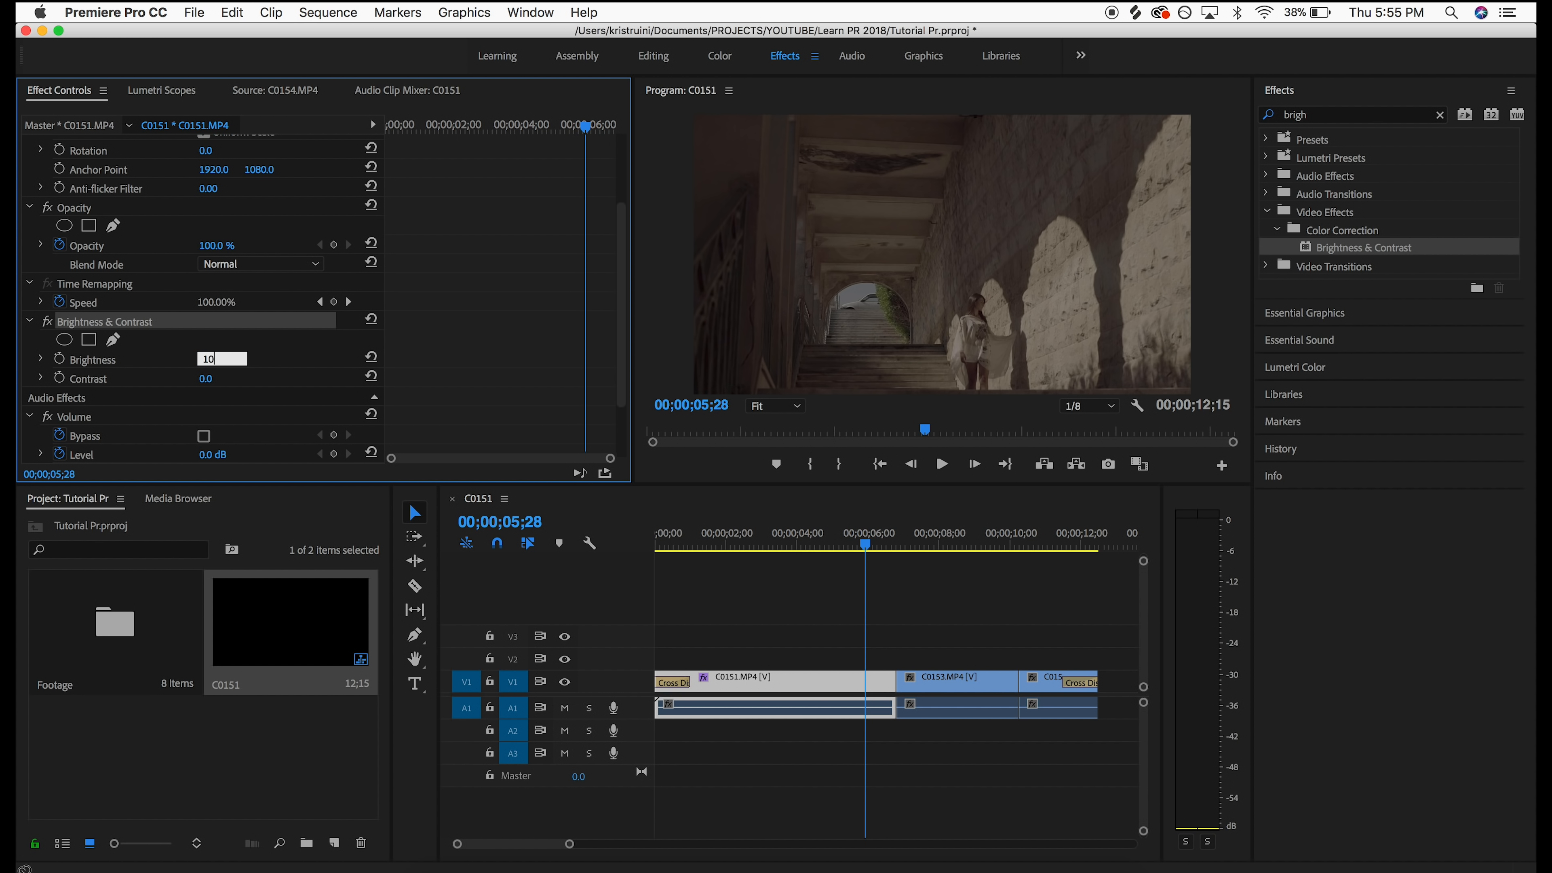
{"action": "key", "text": "Return"}
{"action": "left_click", "coordinate": [222, 377]}
{"action": "type", "text": "20"}
{"action": "key", "text": "Return"}
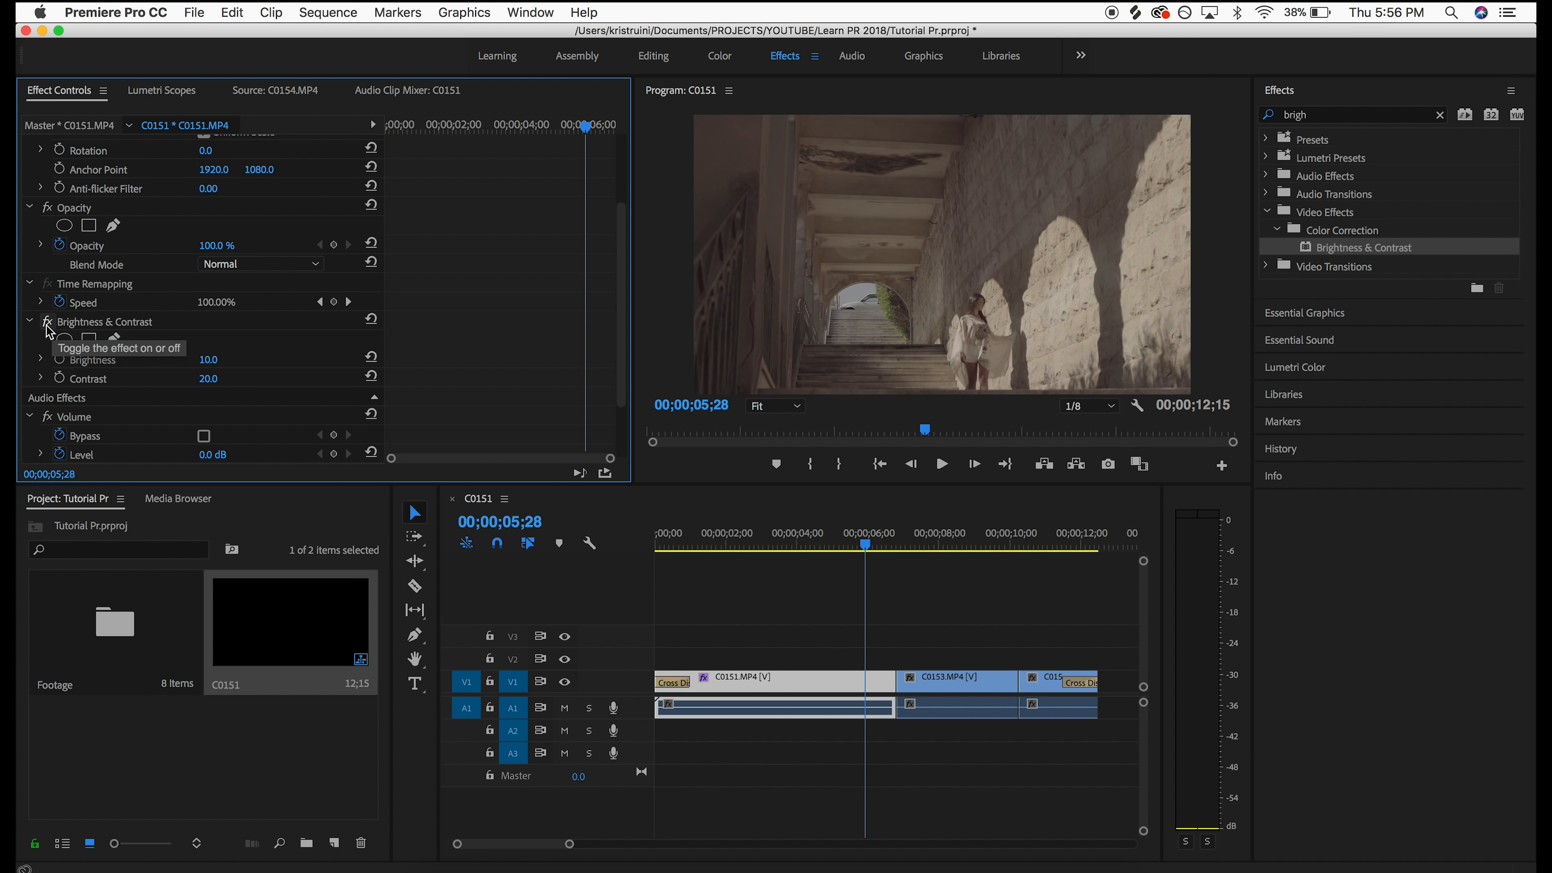
Toggle Brightness & Contrast off and on to compare the image, and delete the effect from C0151.MP4
{"action": "left_click", "coordinate": [48, 324]}
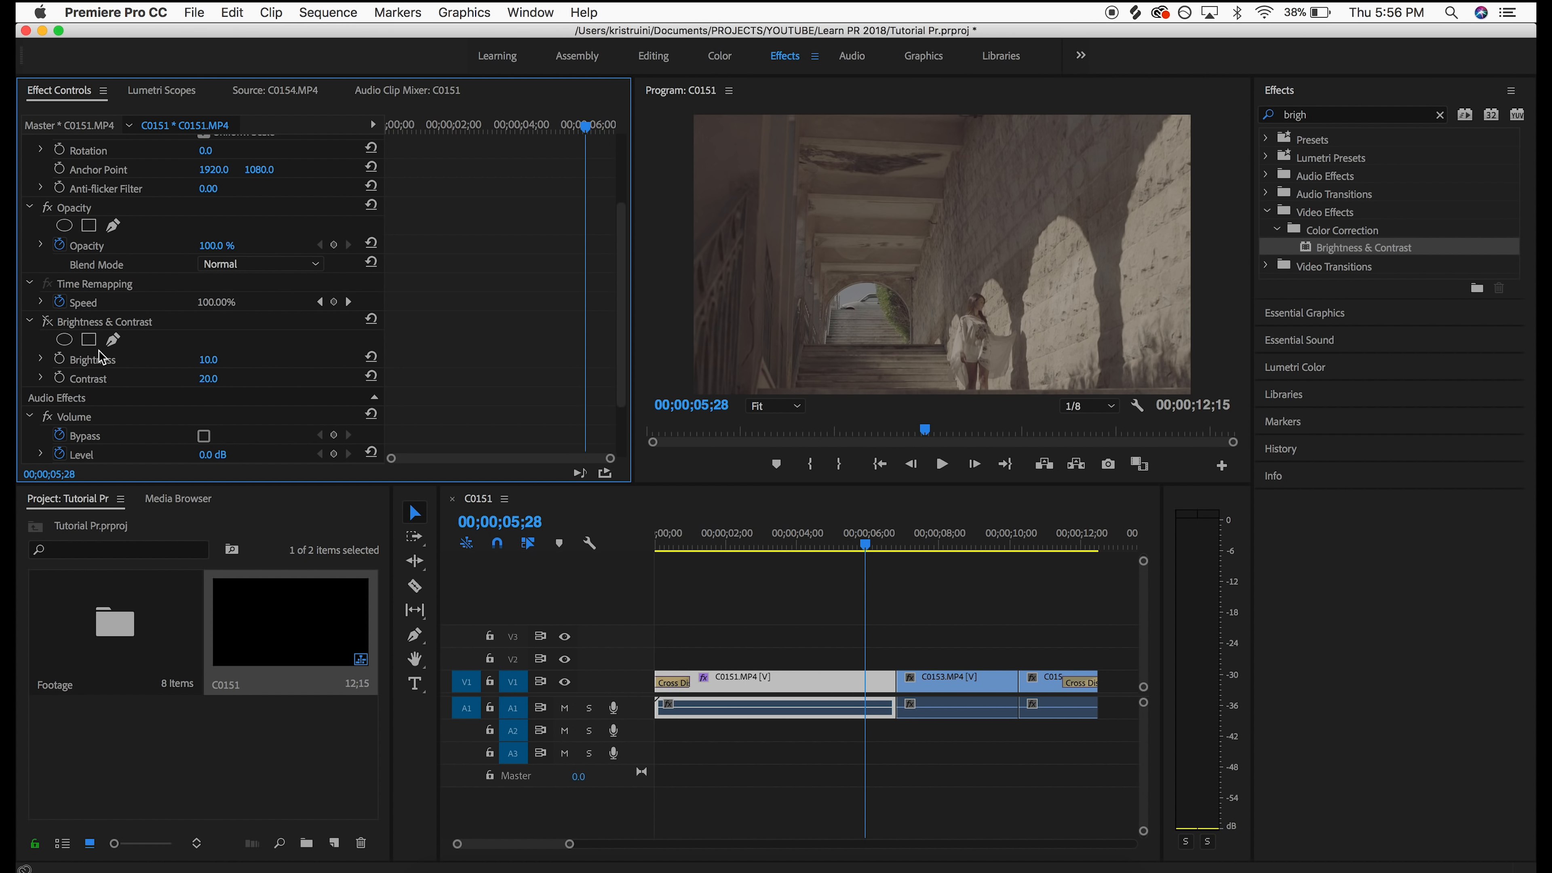
{"action": "left_click", "coordinate": [51, 326]}
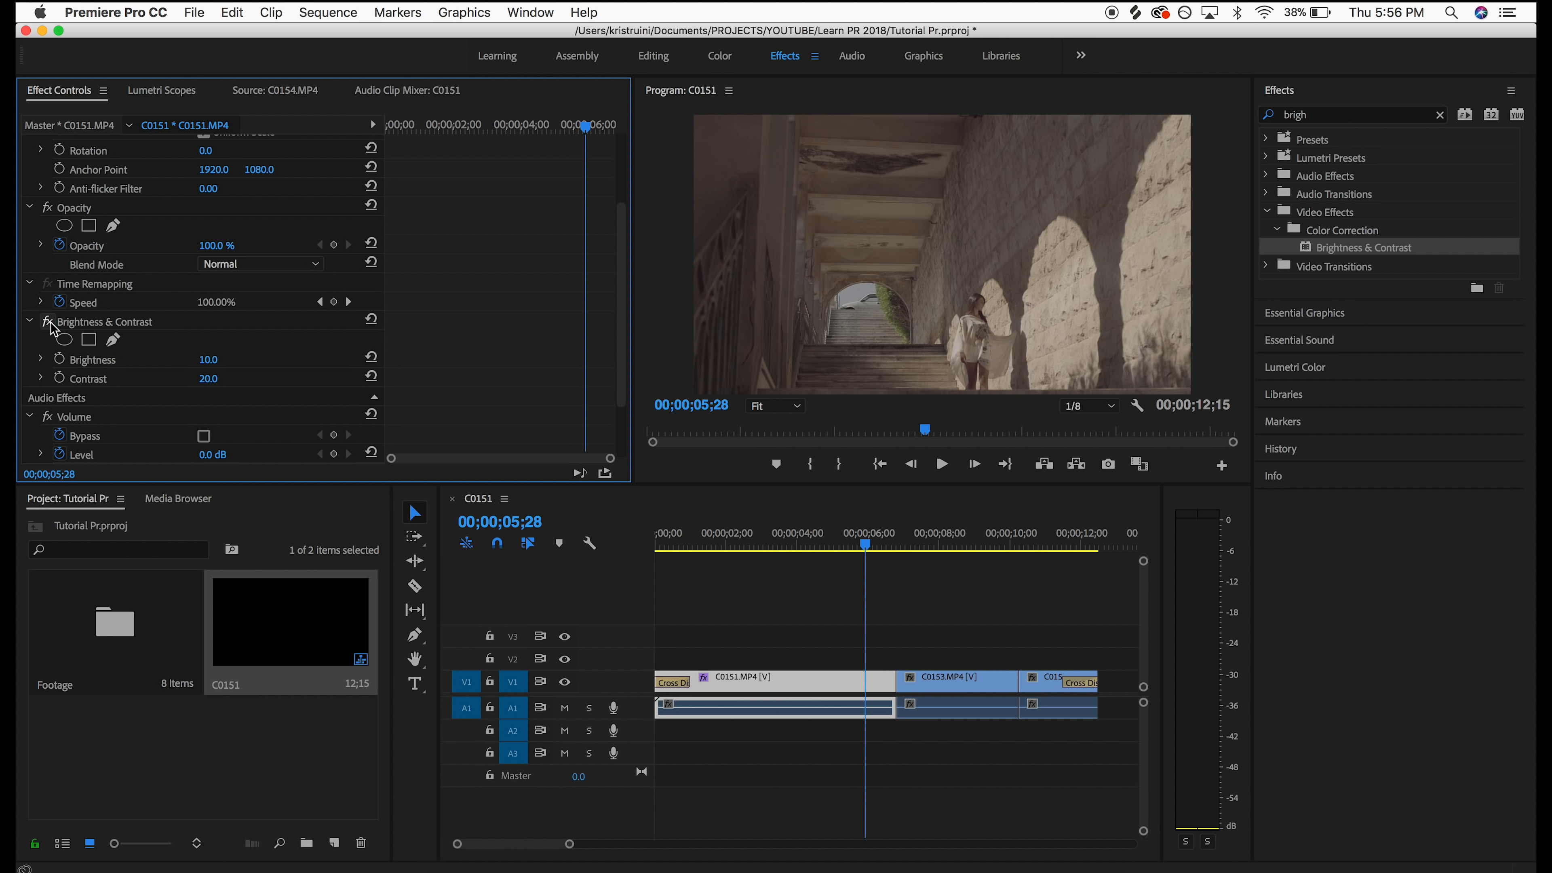
{"action": "left_click", "coordinate": [118, 329]}
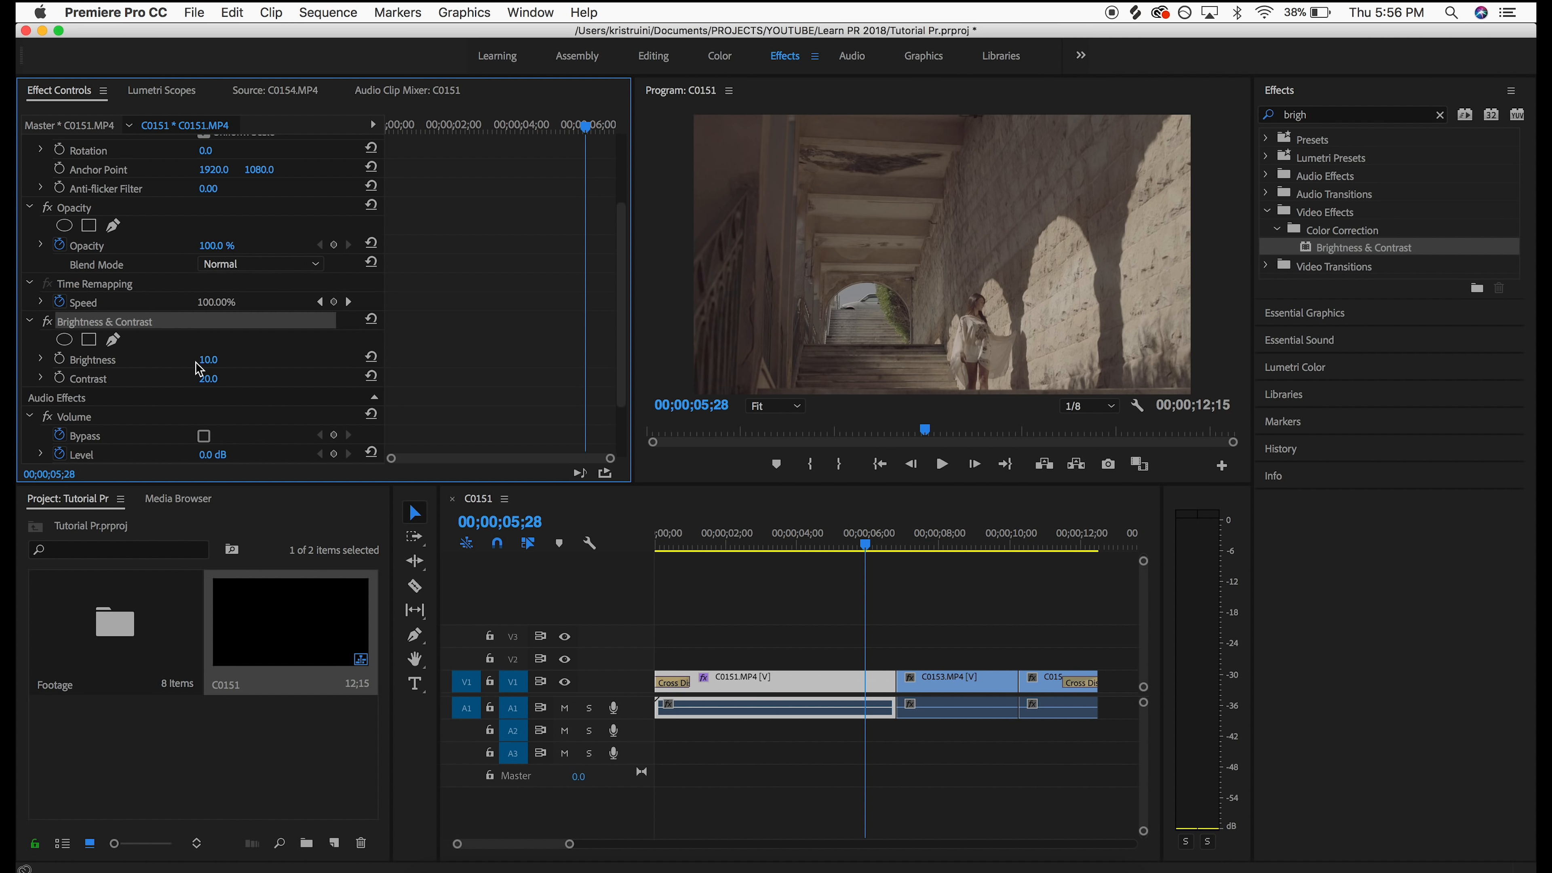
{"action": "key", "text": "Delete"}
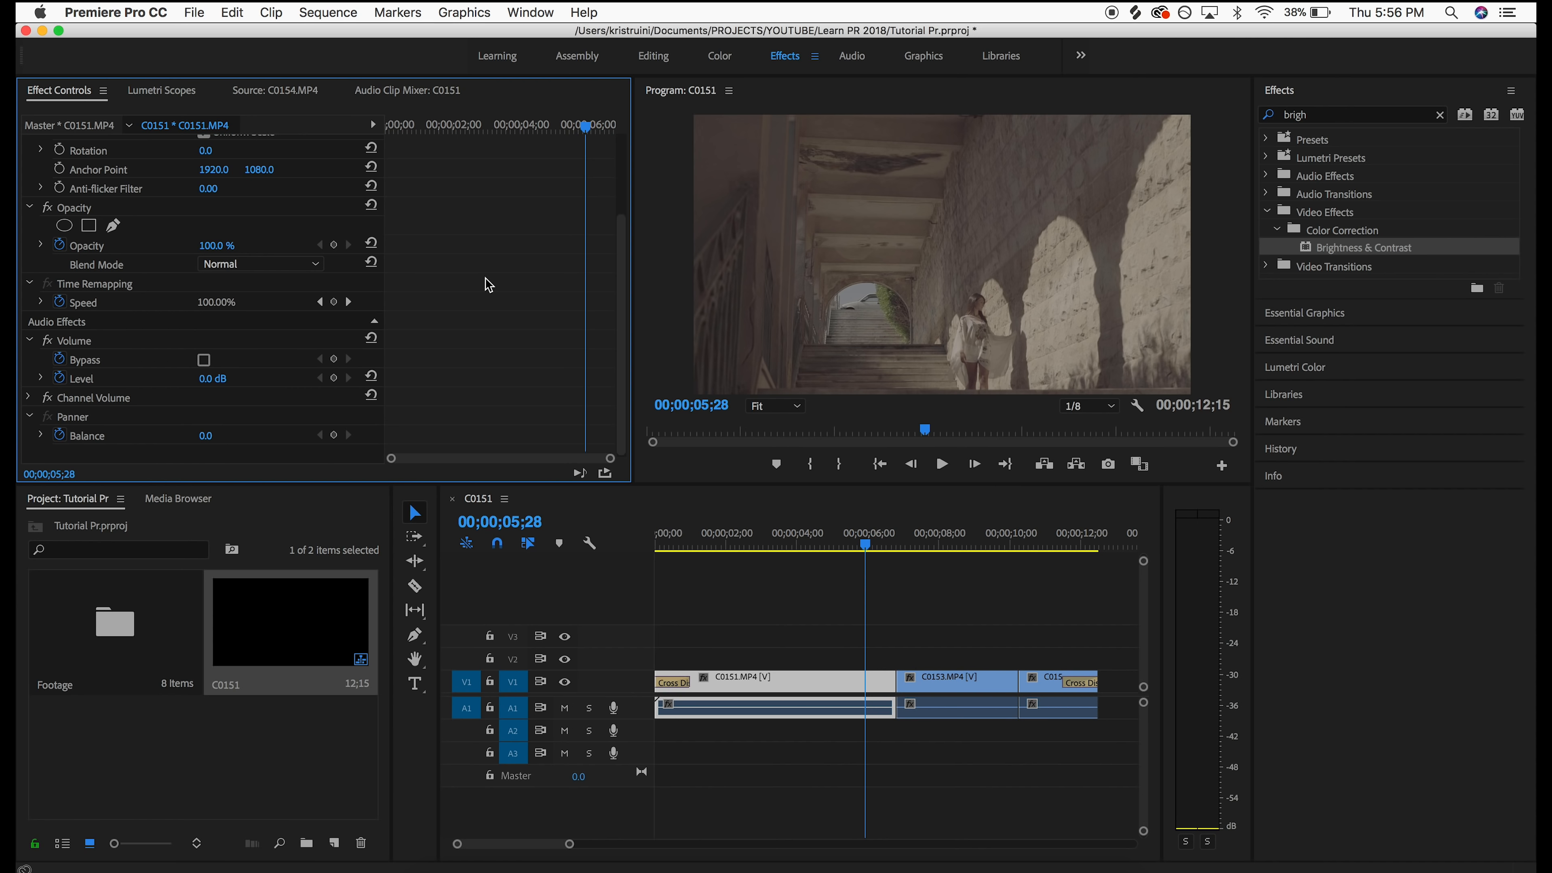
Select the Motion effect of C0151.MP4 to show its transform handles in the Program monitor
{"action": "scroll", "coordinate": [489, 284], "scroll_direction": "up", "scroll_amount": 3}
{"action": "scroll", "coordinate": [489, 284], "scroll_direction": "up", "scroll_amount": 1}
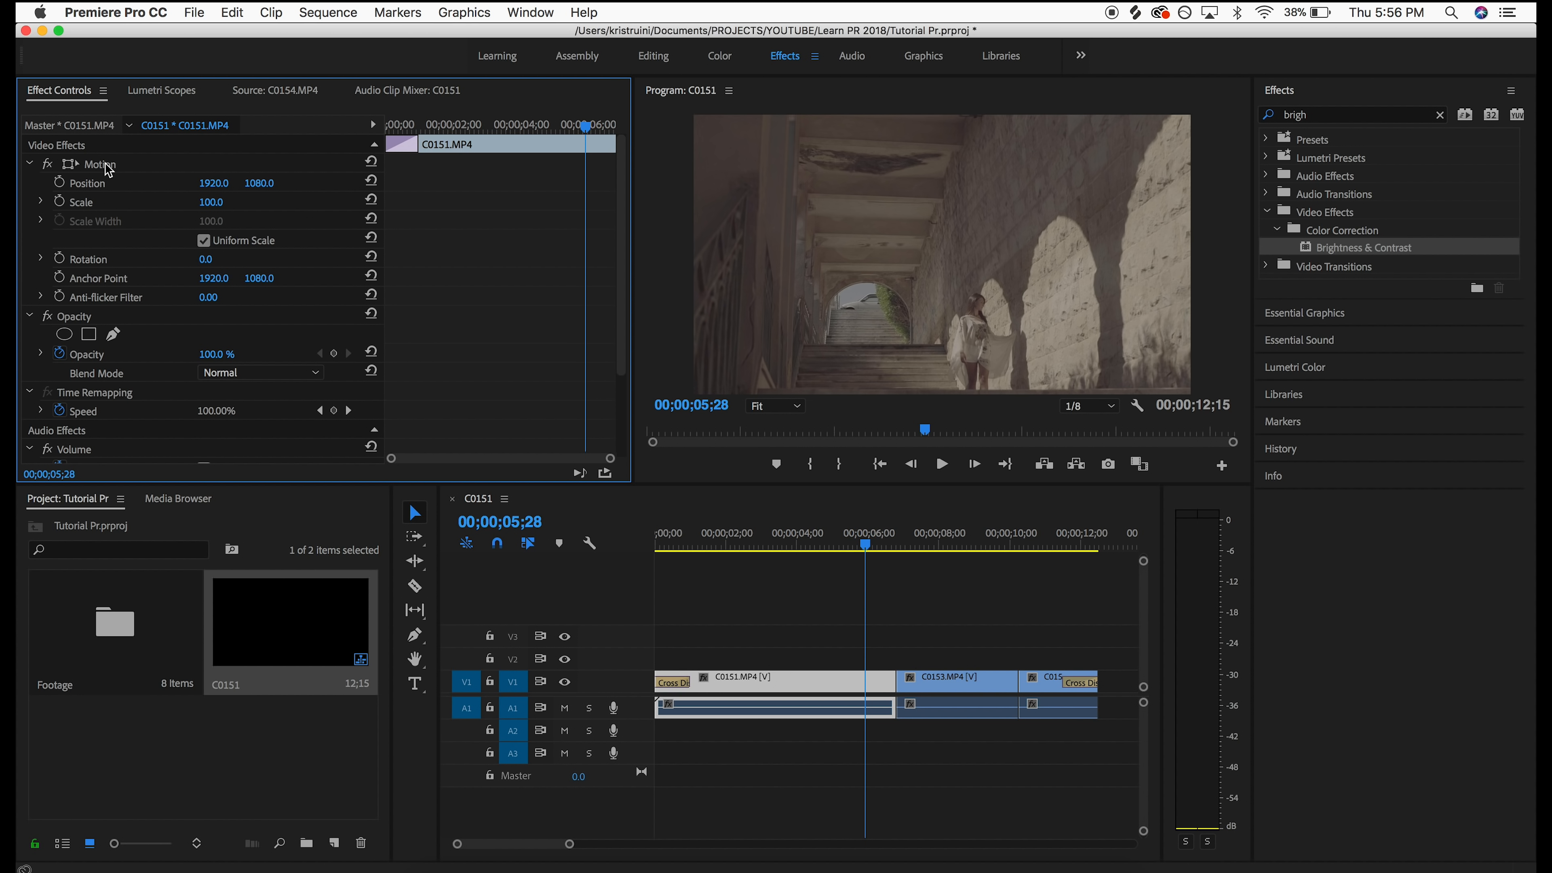
{"action": "left_click", "coordinate": [112, 170]}
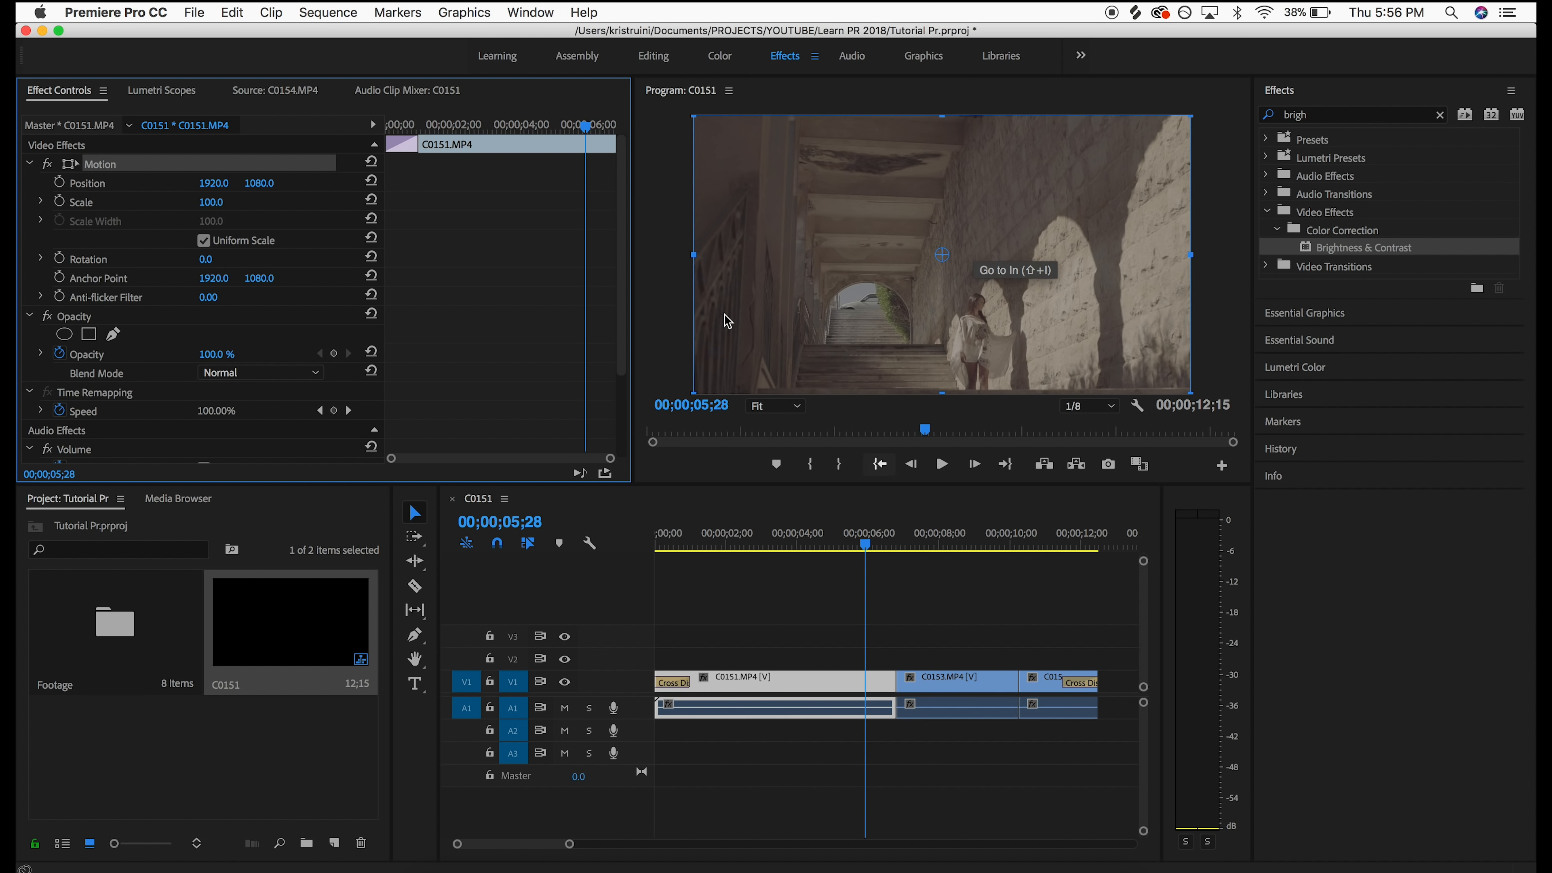
{"action": "key", "text": "cmd+s"}
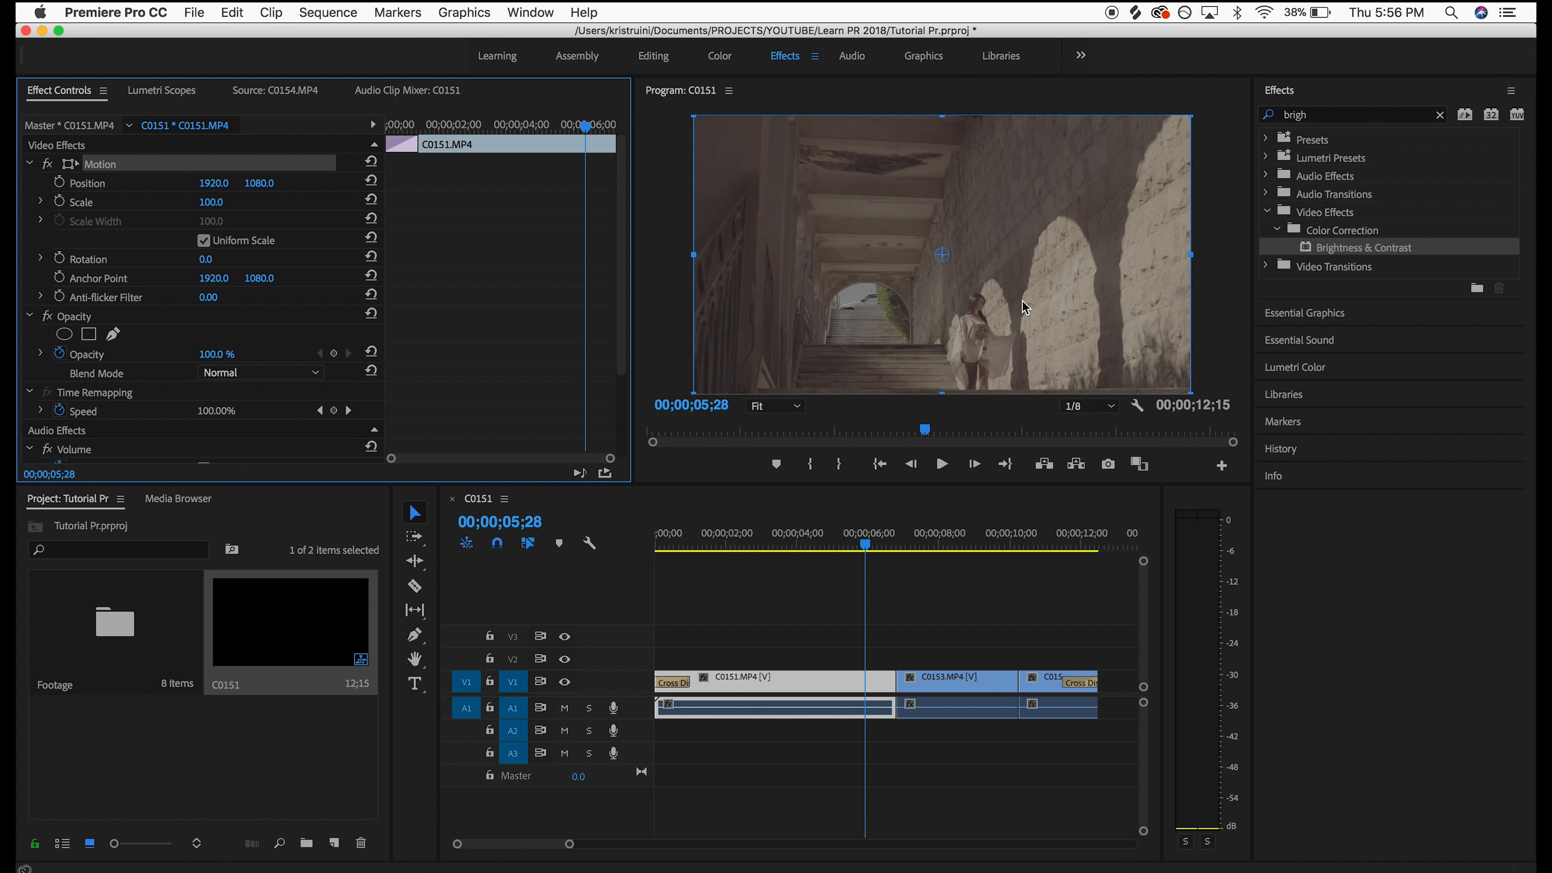
Turn on Position and Scale keyframing for C0151.MP4 at 00;00;00;00, keeping Position at 1920, 1080 and Scale at 100
{"action": "left_click_drag", "start_coordinate": [862, 532], "coordinate": [655, 533]}
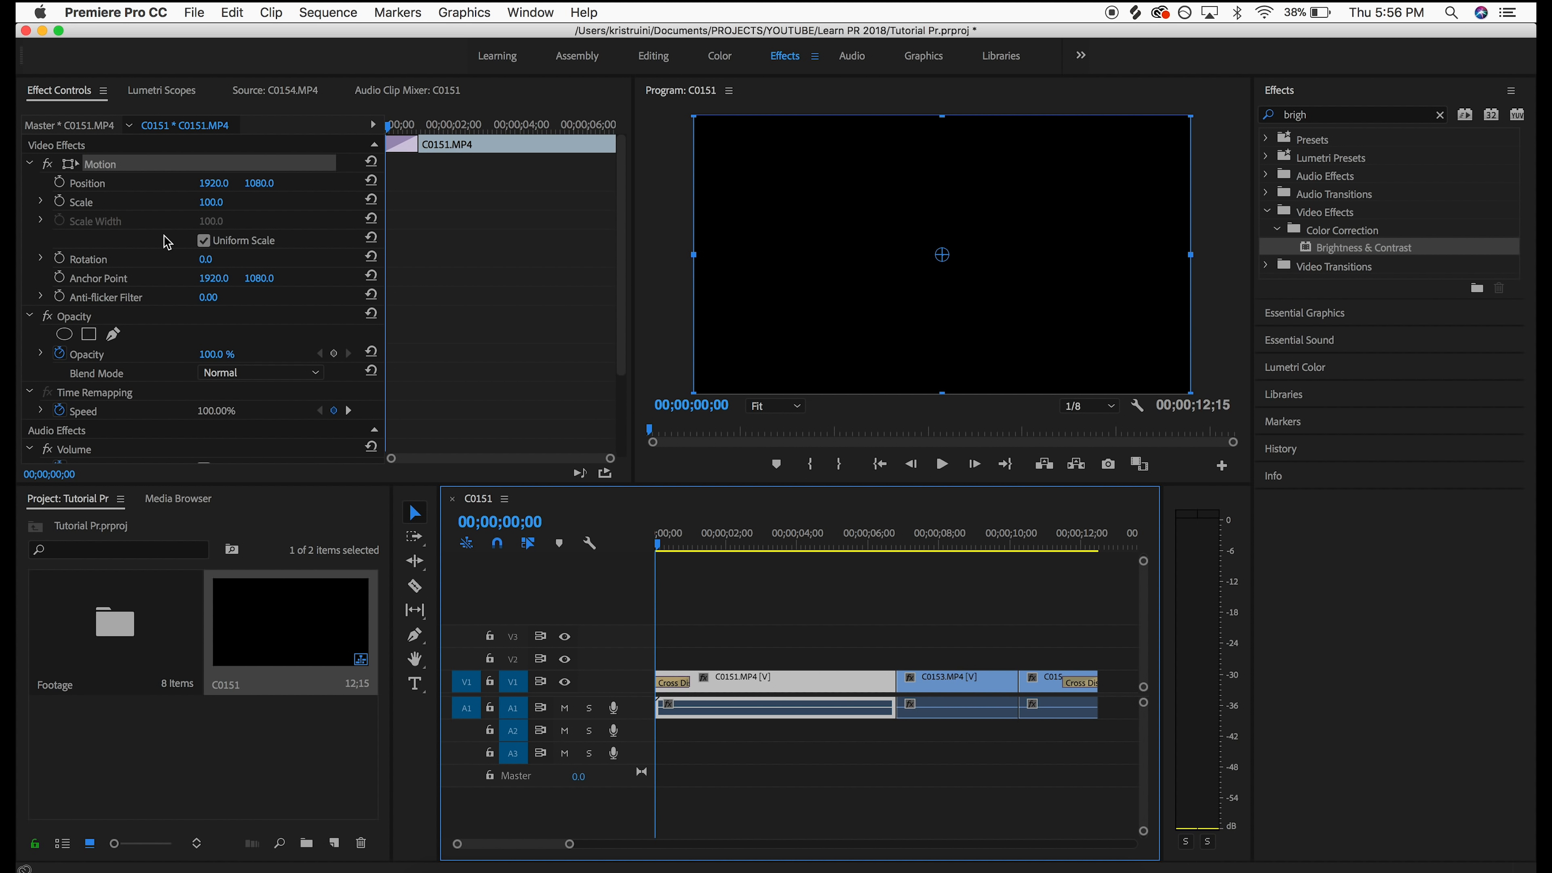
{"action": "left_click", "coordinate": [61, 185]}
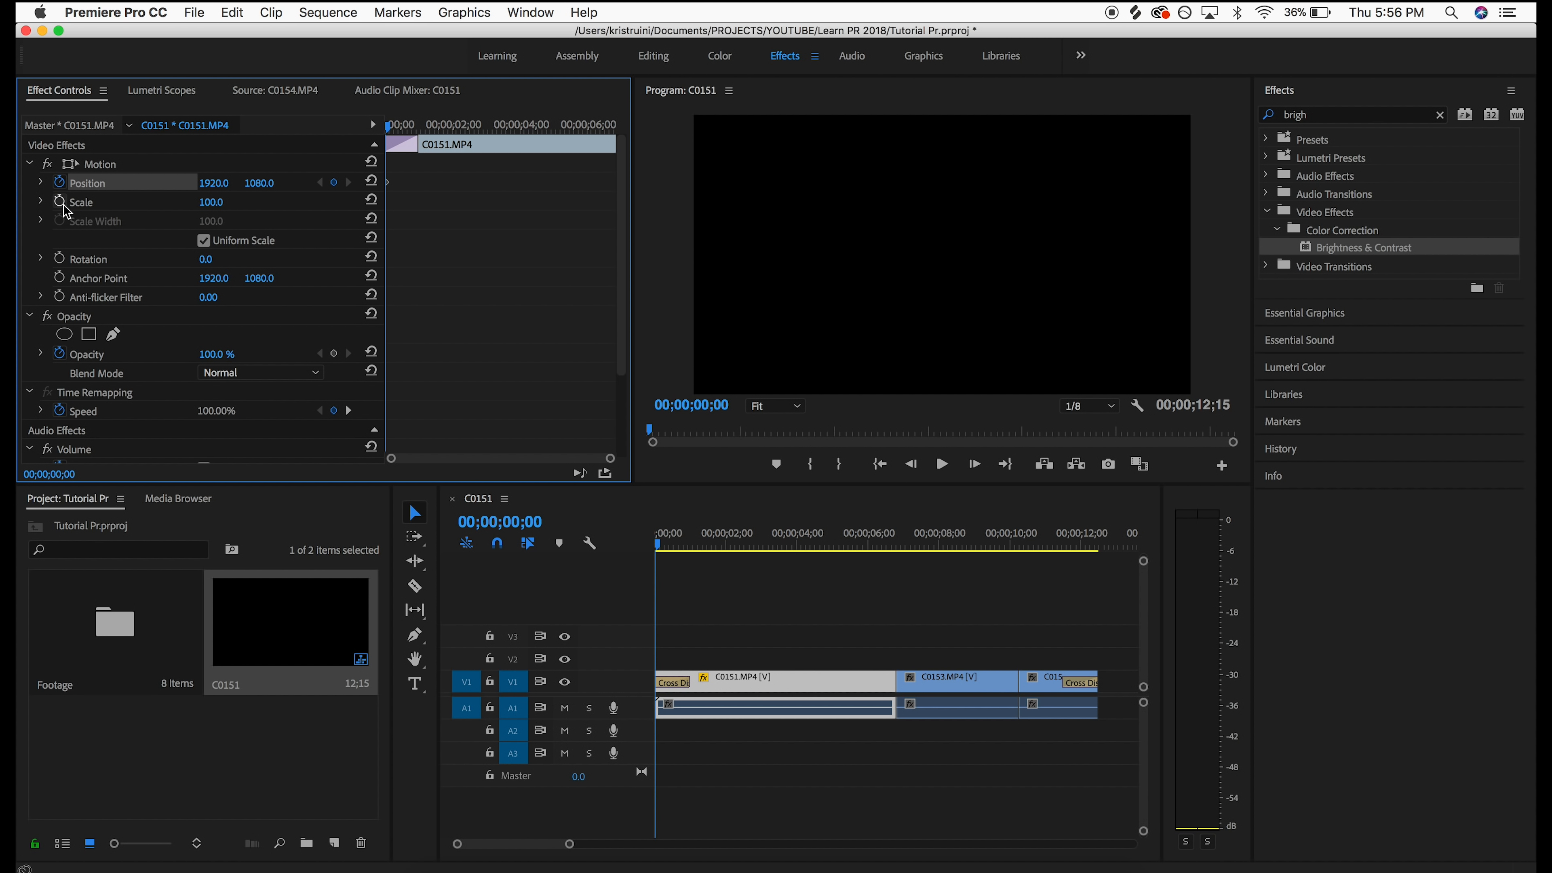
{"action": "left_click", "coordinate": [61, 203]}
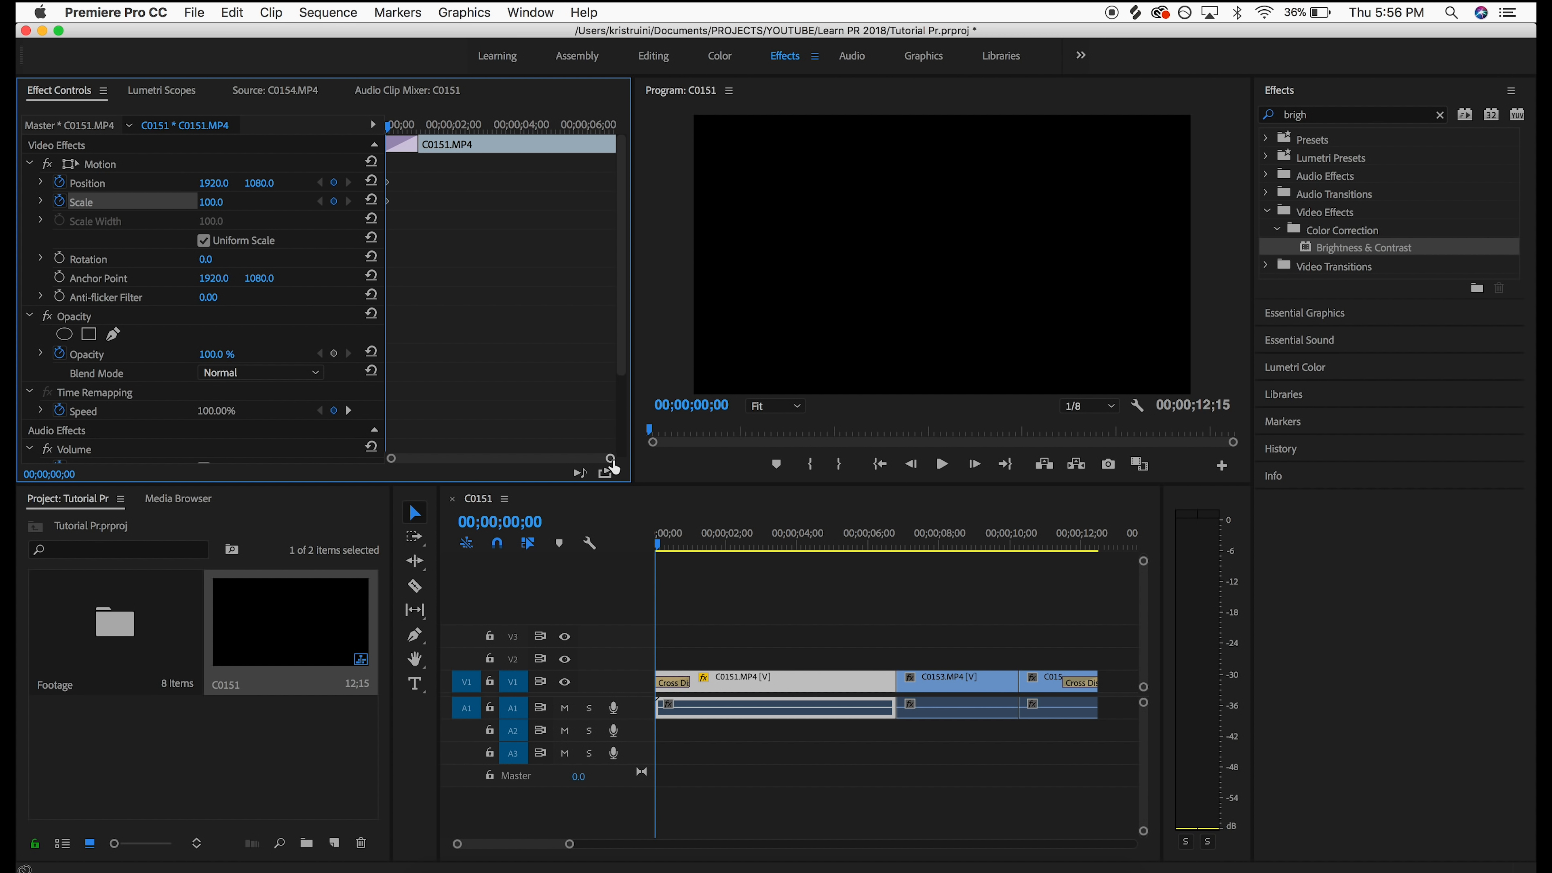
{"action": "left_click_drag", "start_coordinate": [614, 467], "coordinate": [512, 465]}
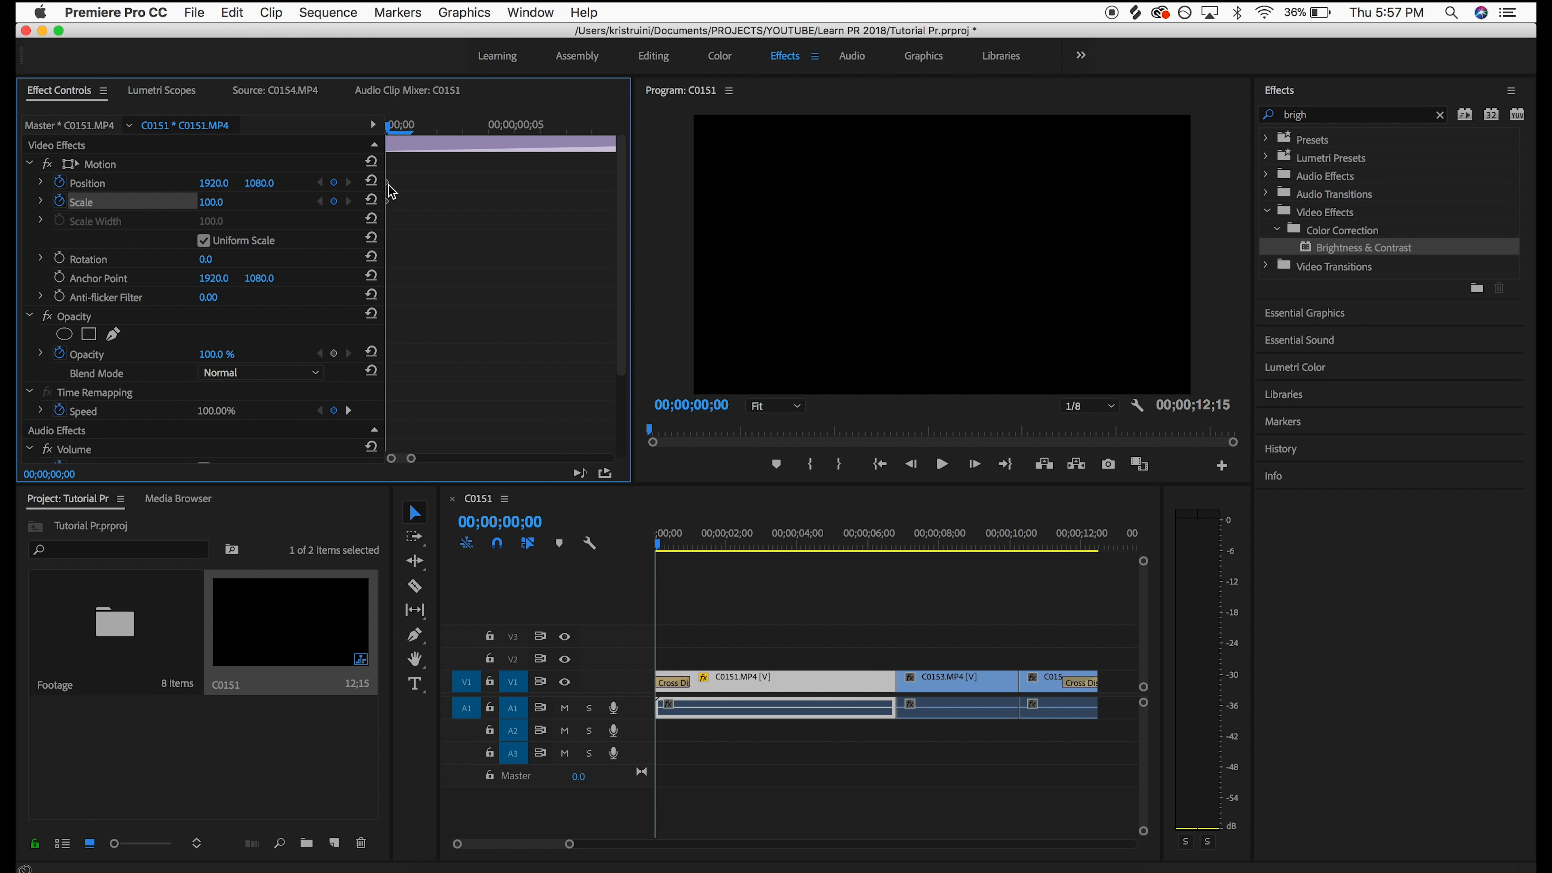
{"action": "left_click_drag", "start_coordinate": [388, 183], "coordinate": [424, 183]}
{"action": "left_click_drag", "start_coordinate": [425, 184], "coordinate": [387, 191]}
At 00;00;06;22, the end of C0151.MP4, keyframe Scale at 116 and Position at 1920, 916
{"action": "left_click_drag", "start_coordinate": [672, 537], "coordinate": [897, 542]}
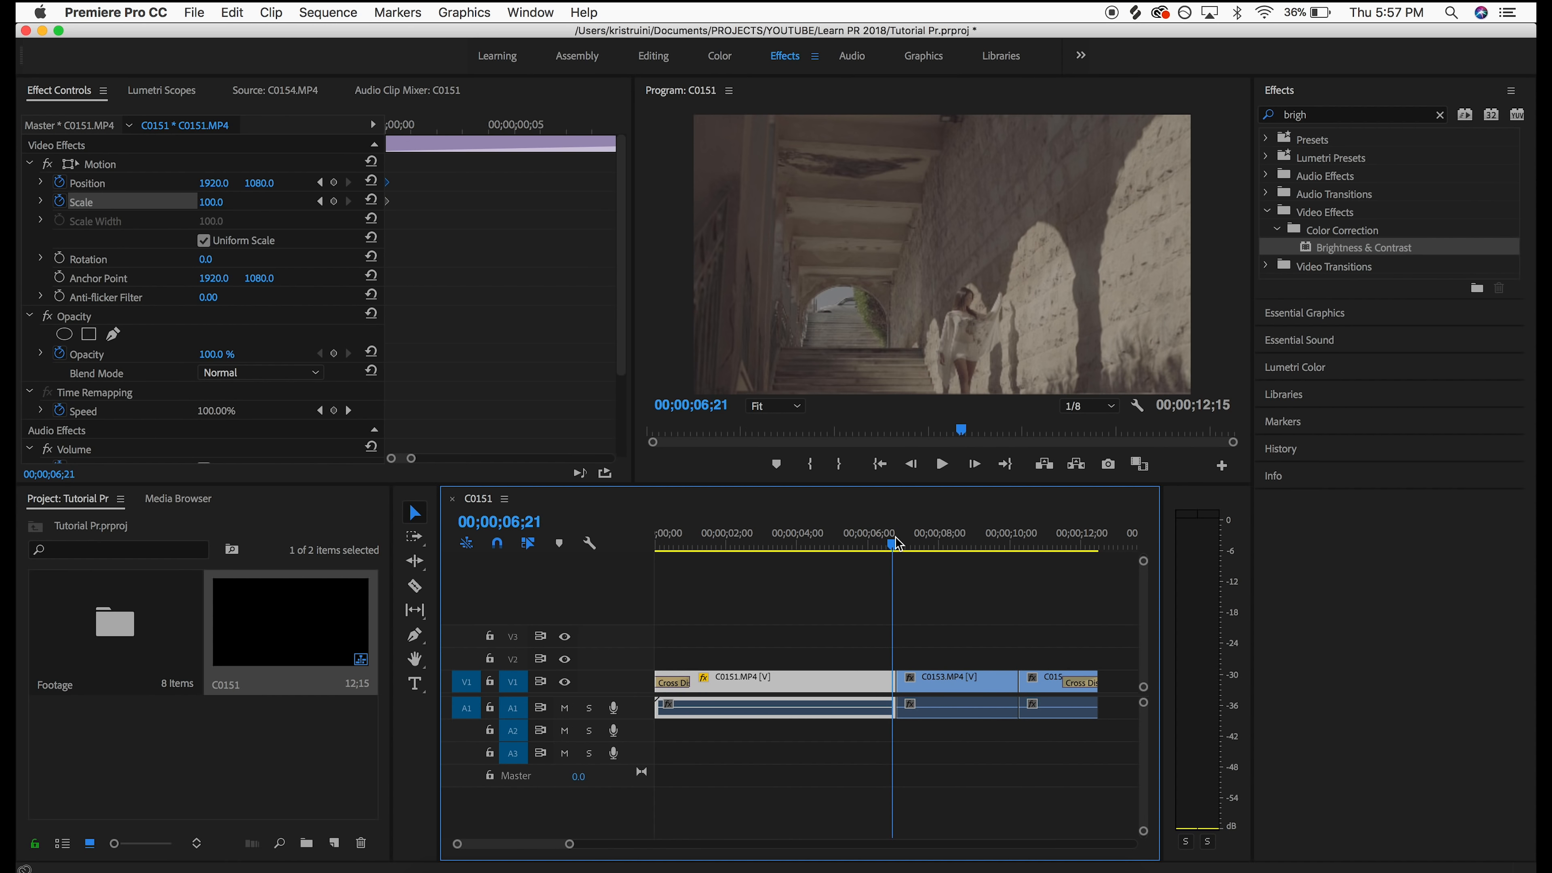
{"action": "key", "text": "Right"}
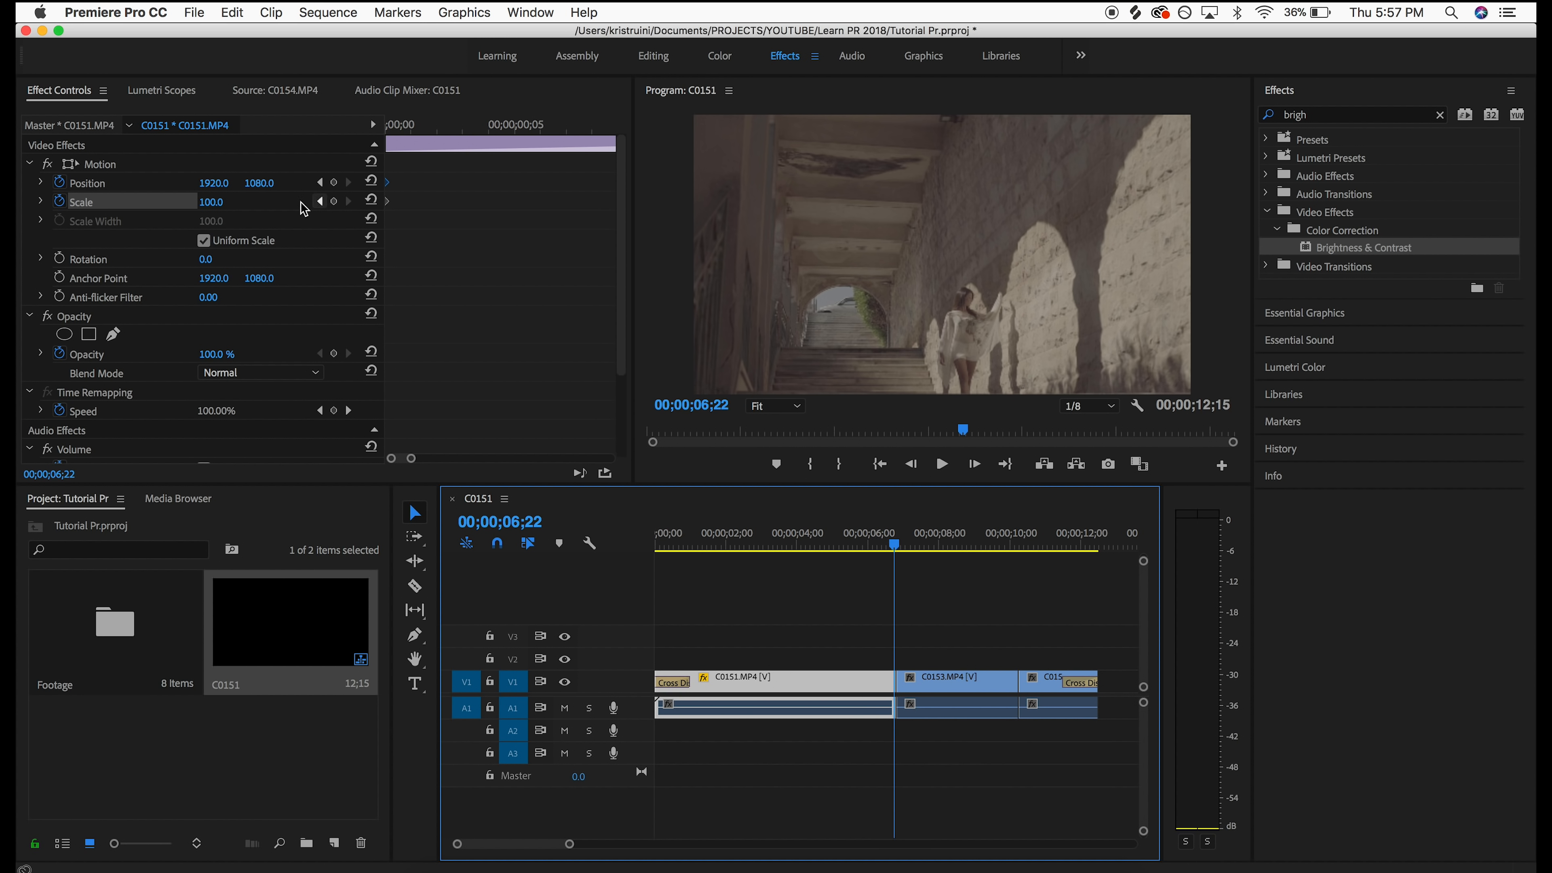
{"action": "left_click_drag", "start_coordinate": [210, 203], "coordinate": [85, 182]}
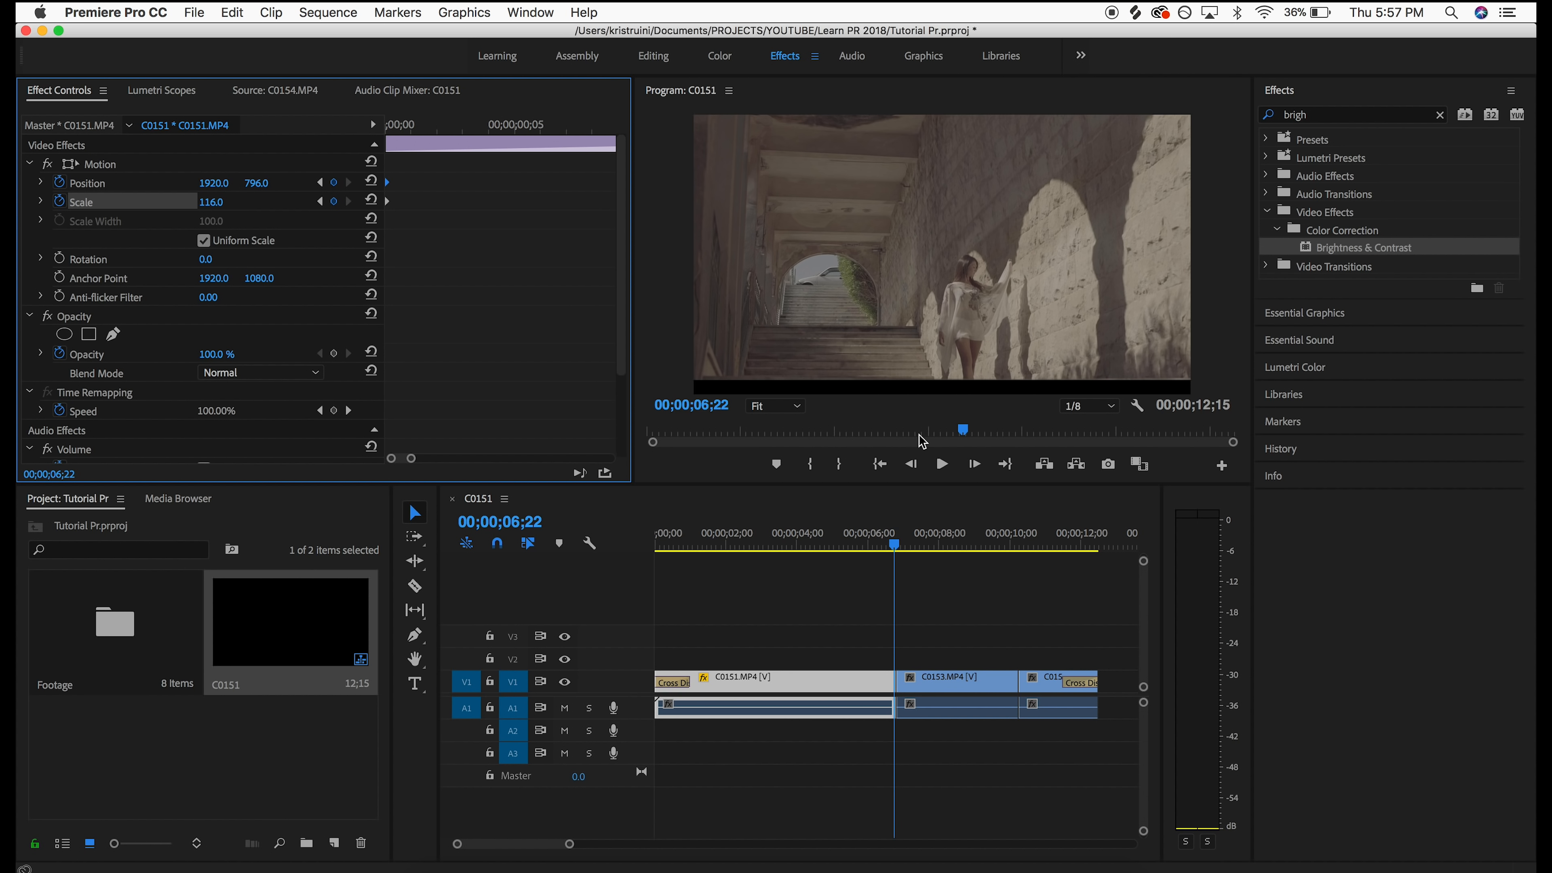
{"action": "left_click_drag", "start_coordinate": [256, 184], "coordinate": [330, 183]}
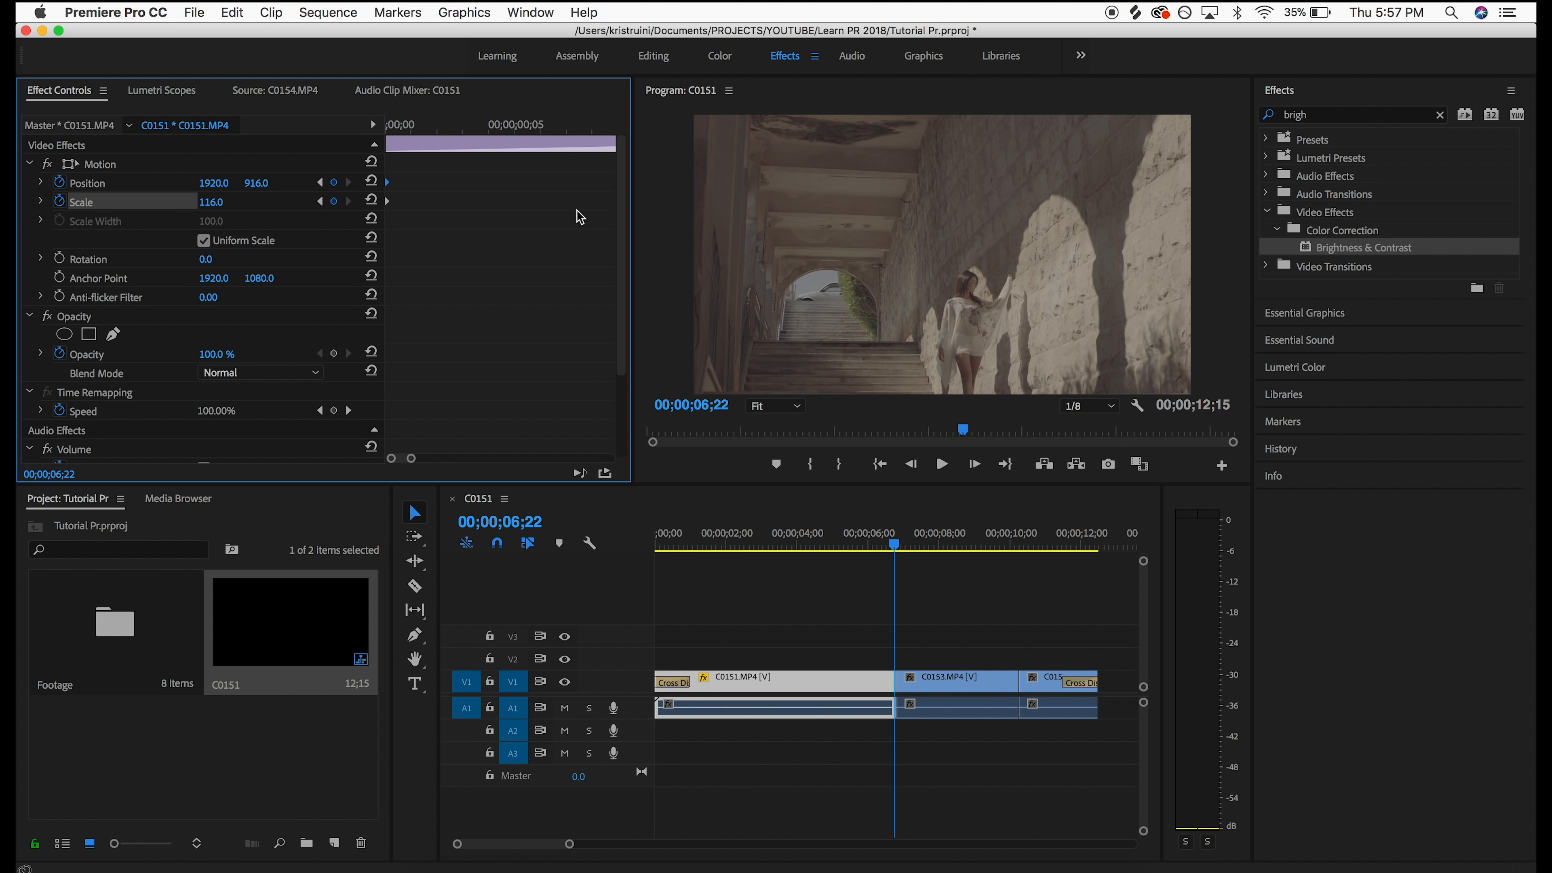
{"action": "left_click_drag", "start_coordinate": [409, 457], "coordinate": [611, 457]}
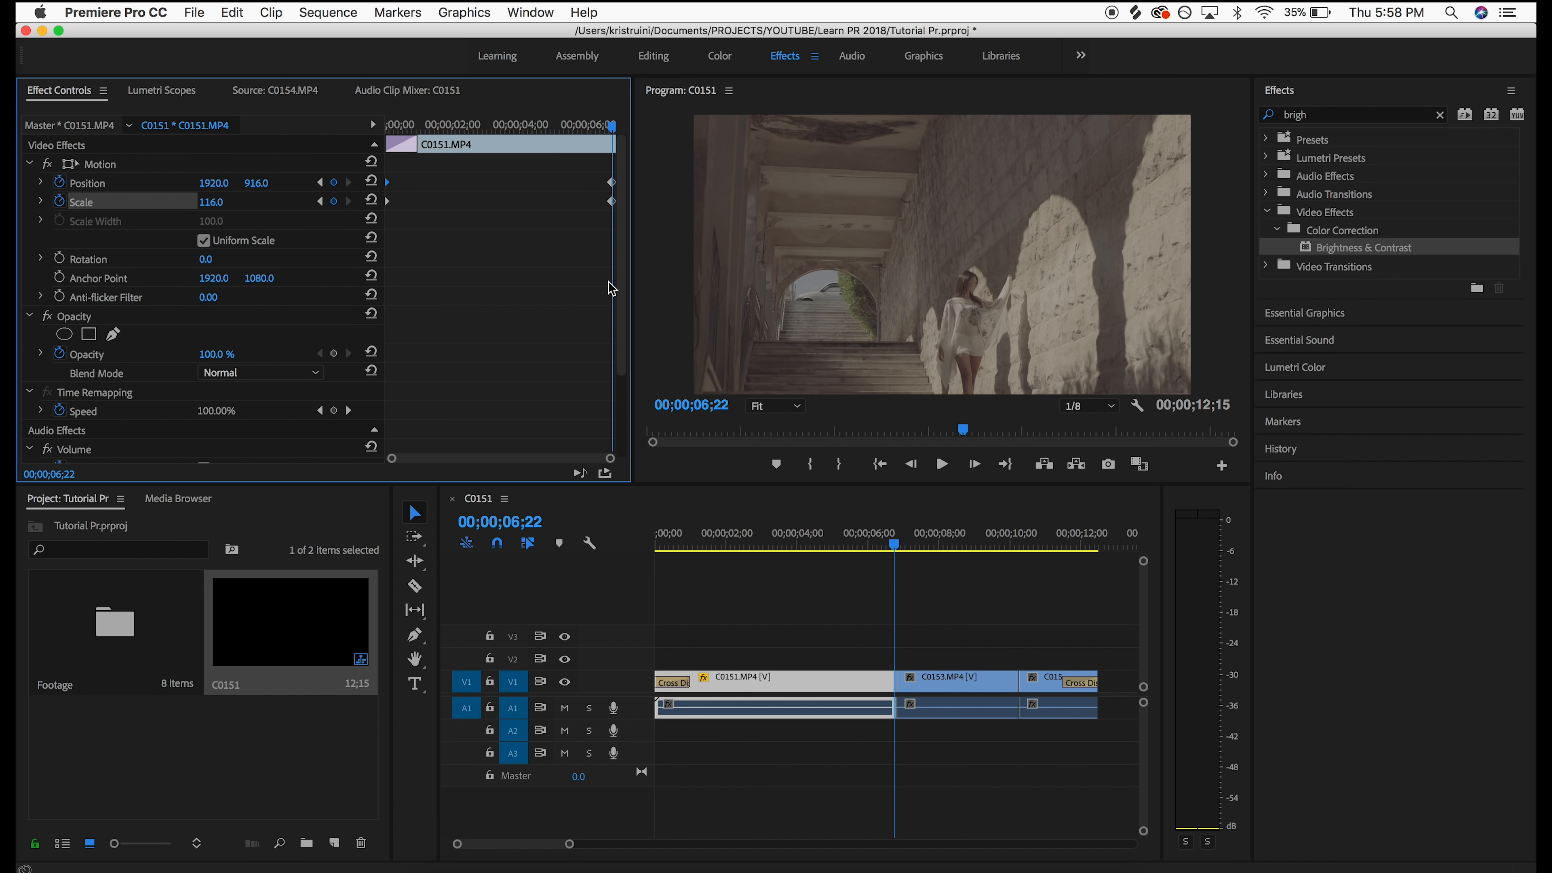
Play the sequence from the start and scrub through C0151.MP4 to review the zoom animation
{"action": "left_click_drag", "start_coordinate": [702, 530], "coordinate": [594, 532]}
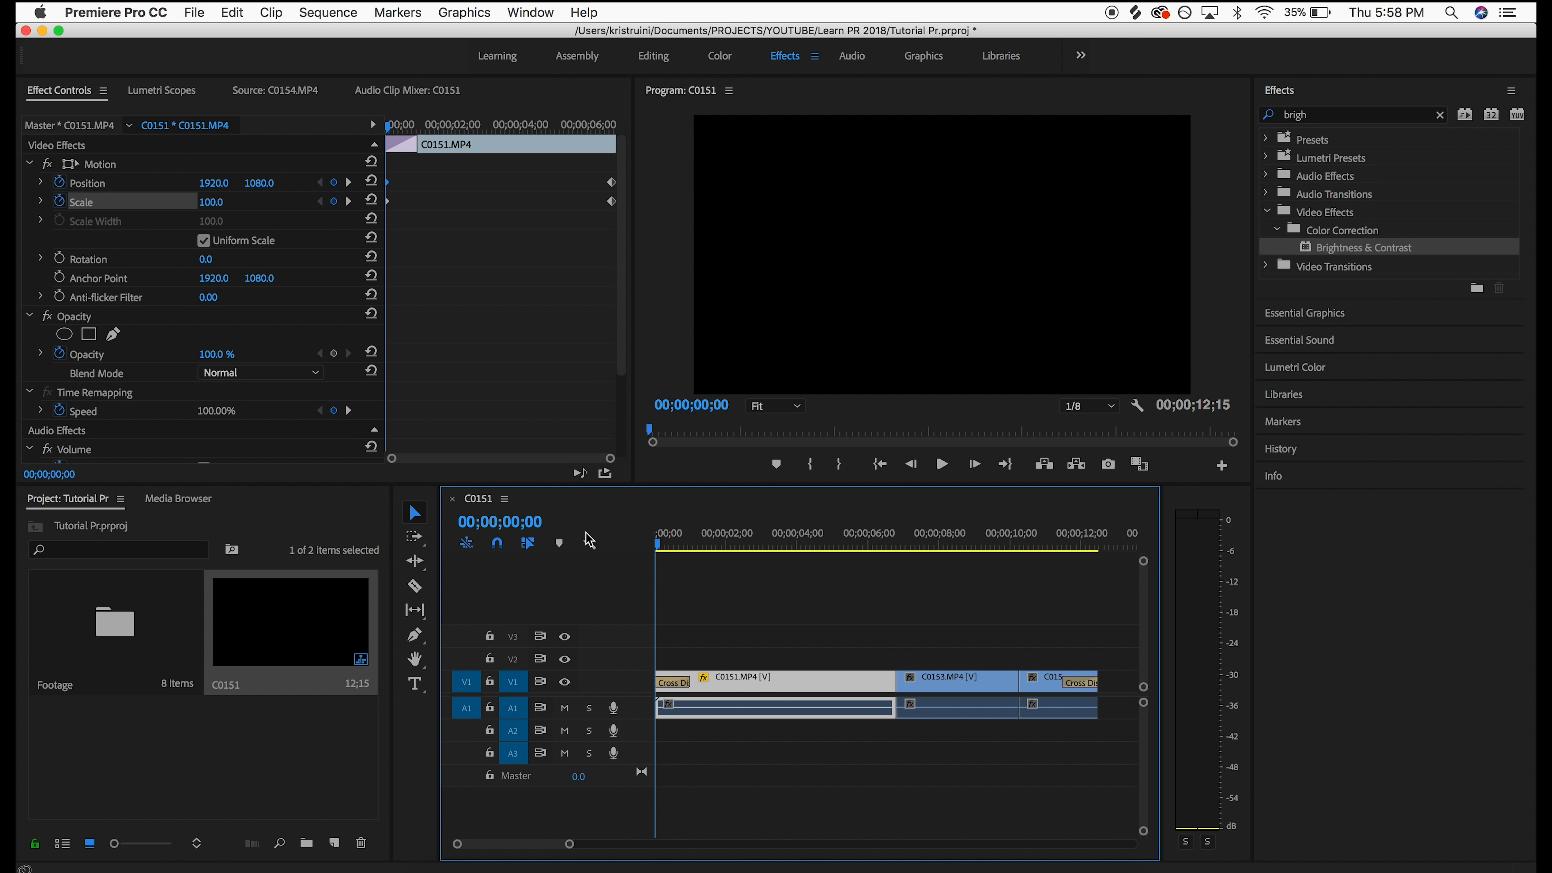
{"action": "key", "text": "space"}
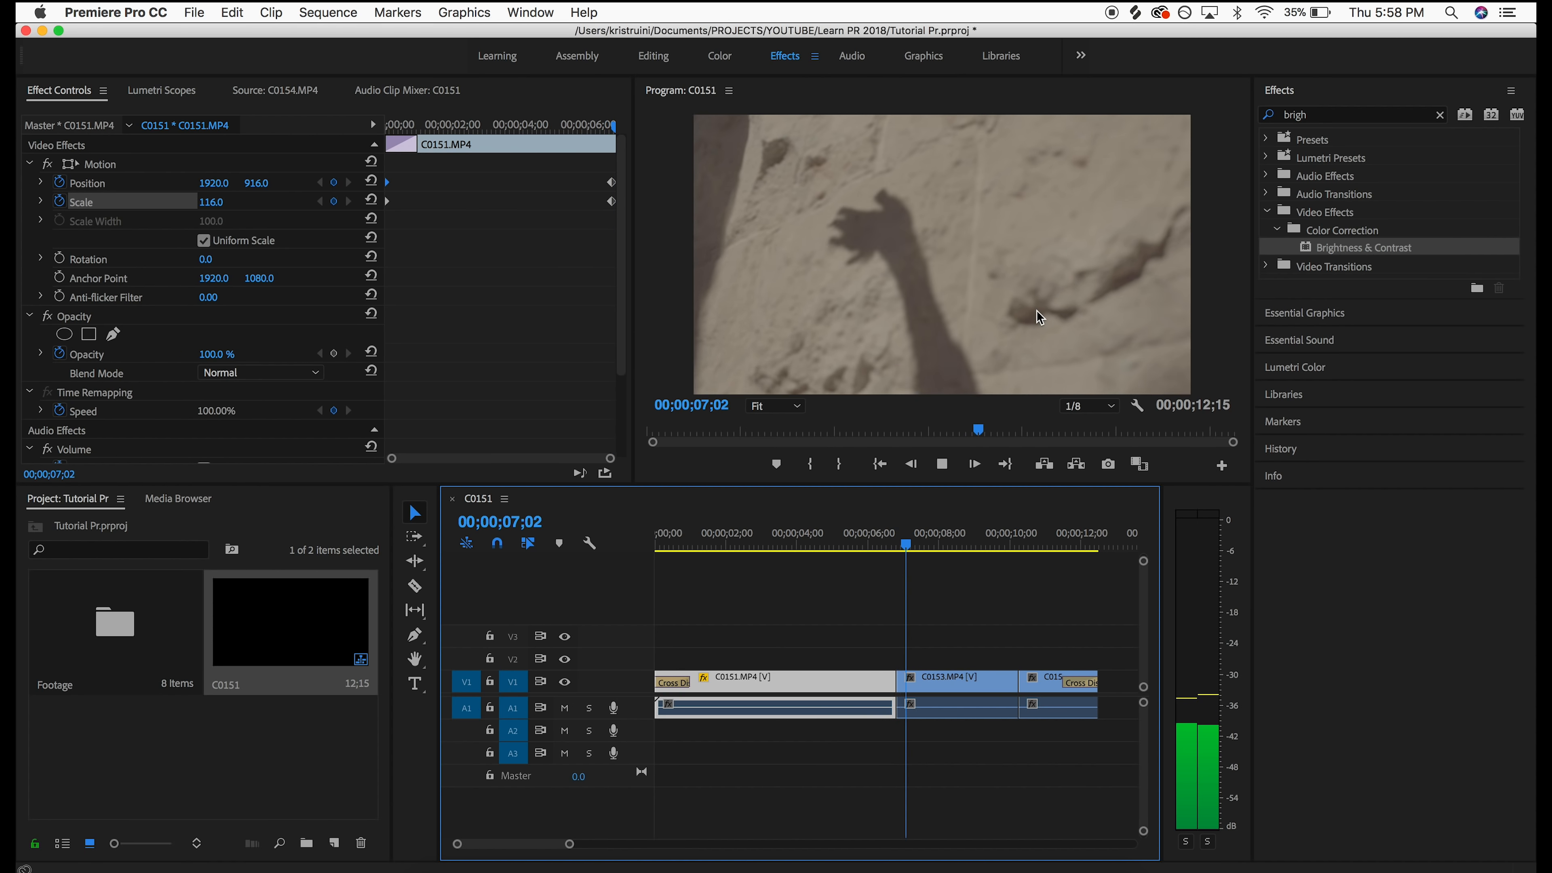
{"action": "key", "text": "space"}
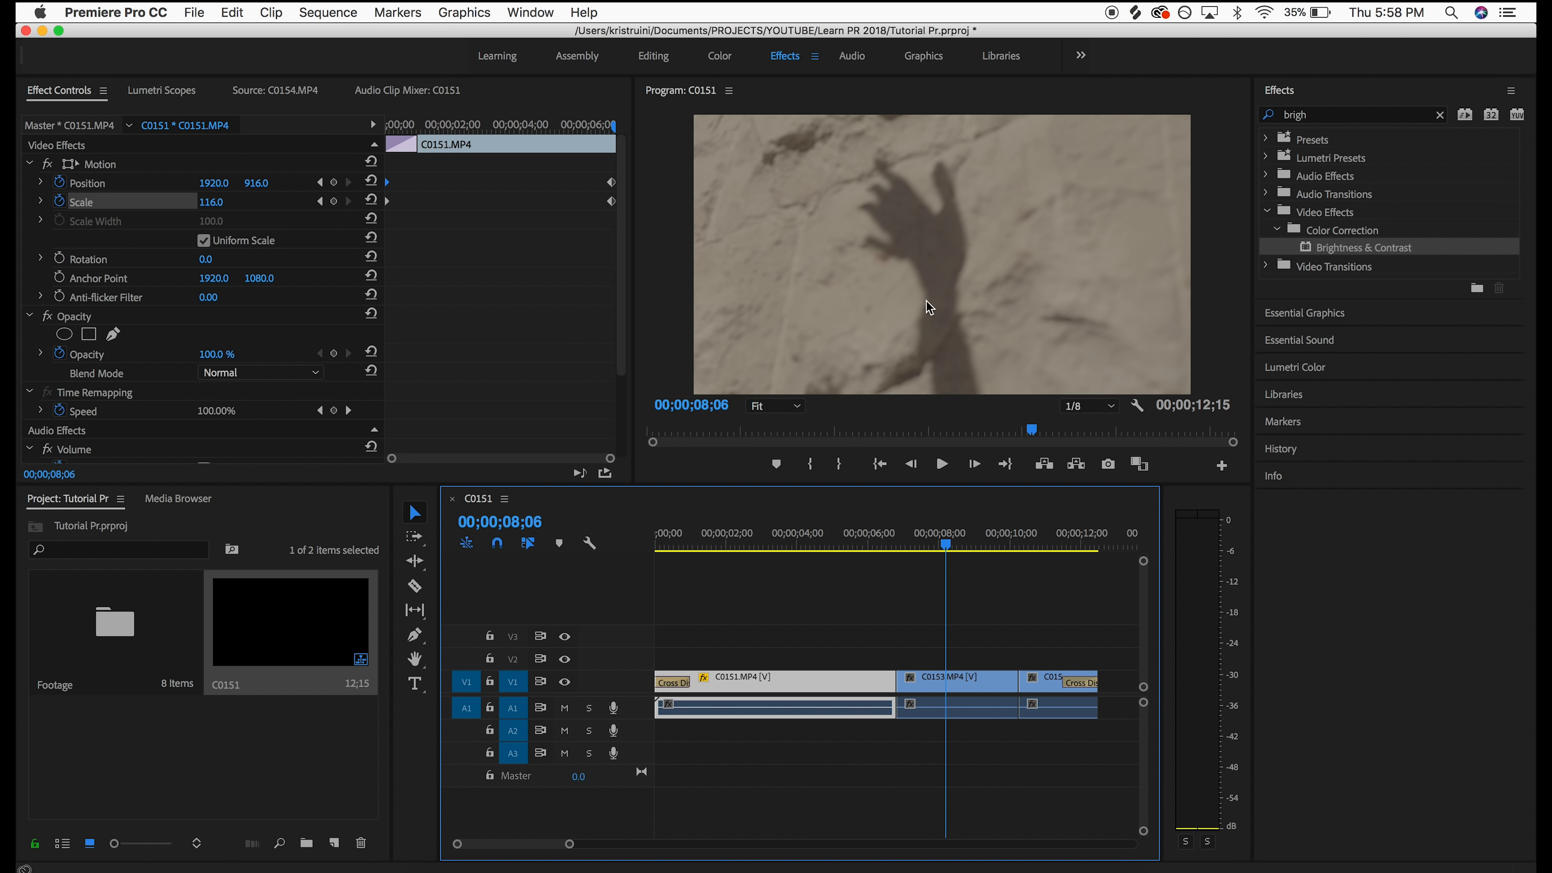
{"action": "left_click_drag", "start_coordinate": [759, 543], "coordinate": [892, 547]}
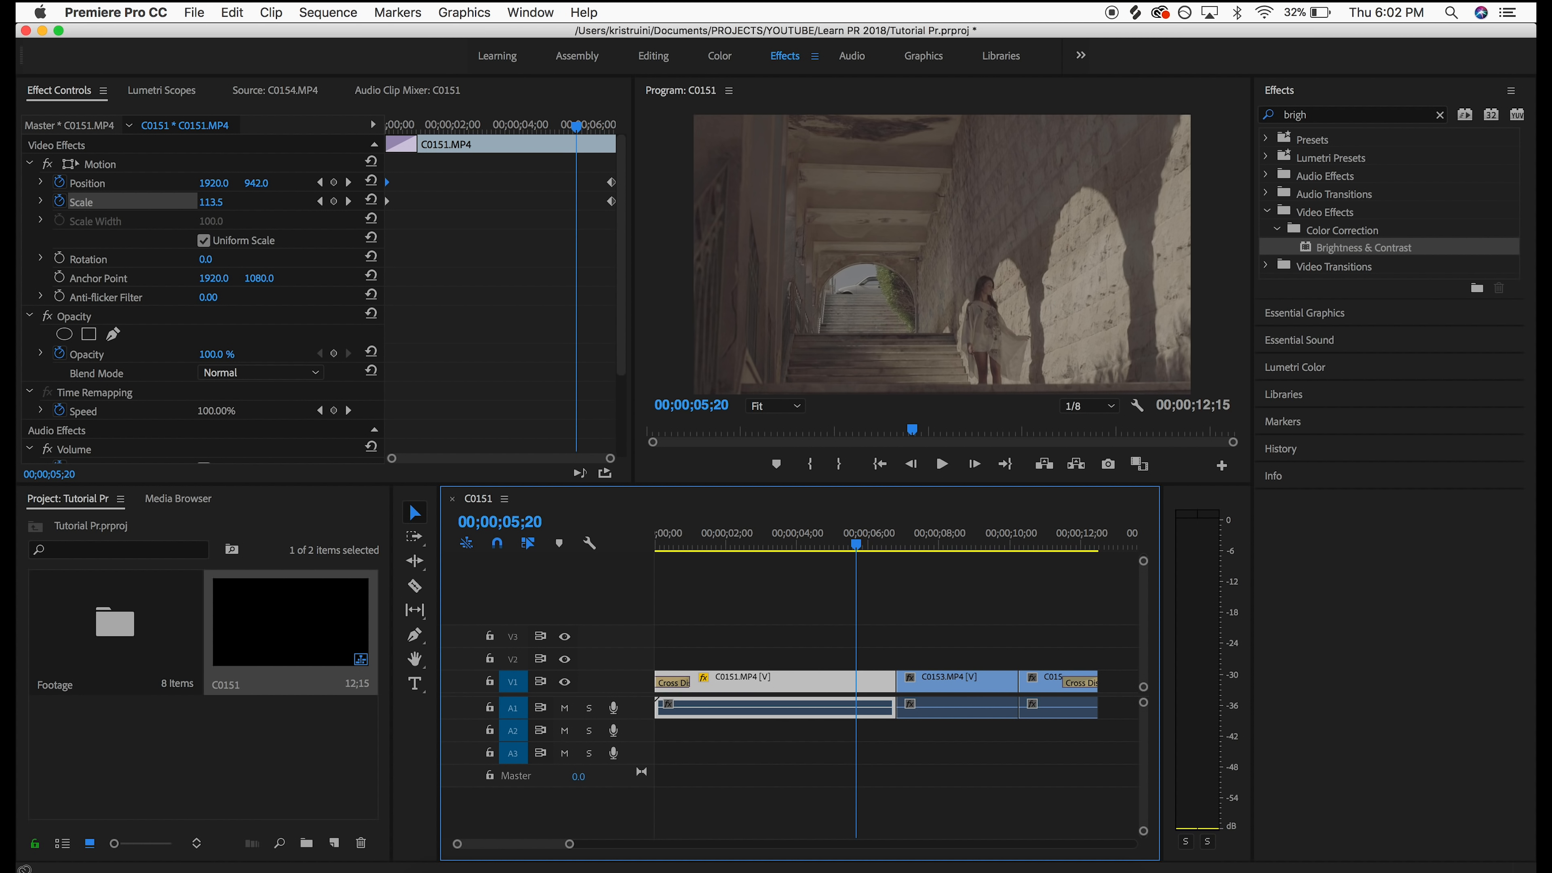
Import 006203463-clothing-rustle-cotton-08.mp3 and AN 07 City A.mp3 from the SOUND folder in Finder into the project
{"action": "left_click", "coordinate": [454, 869]}
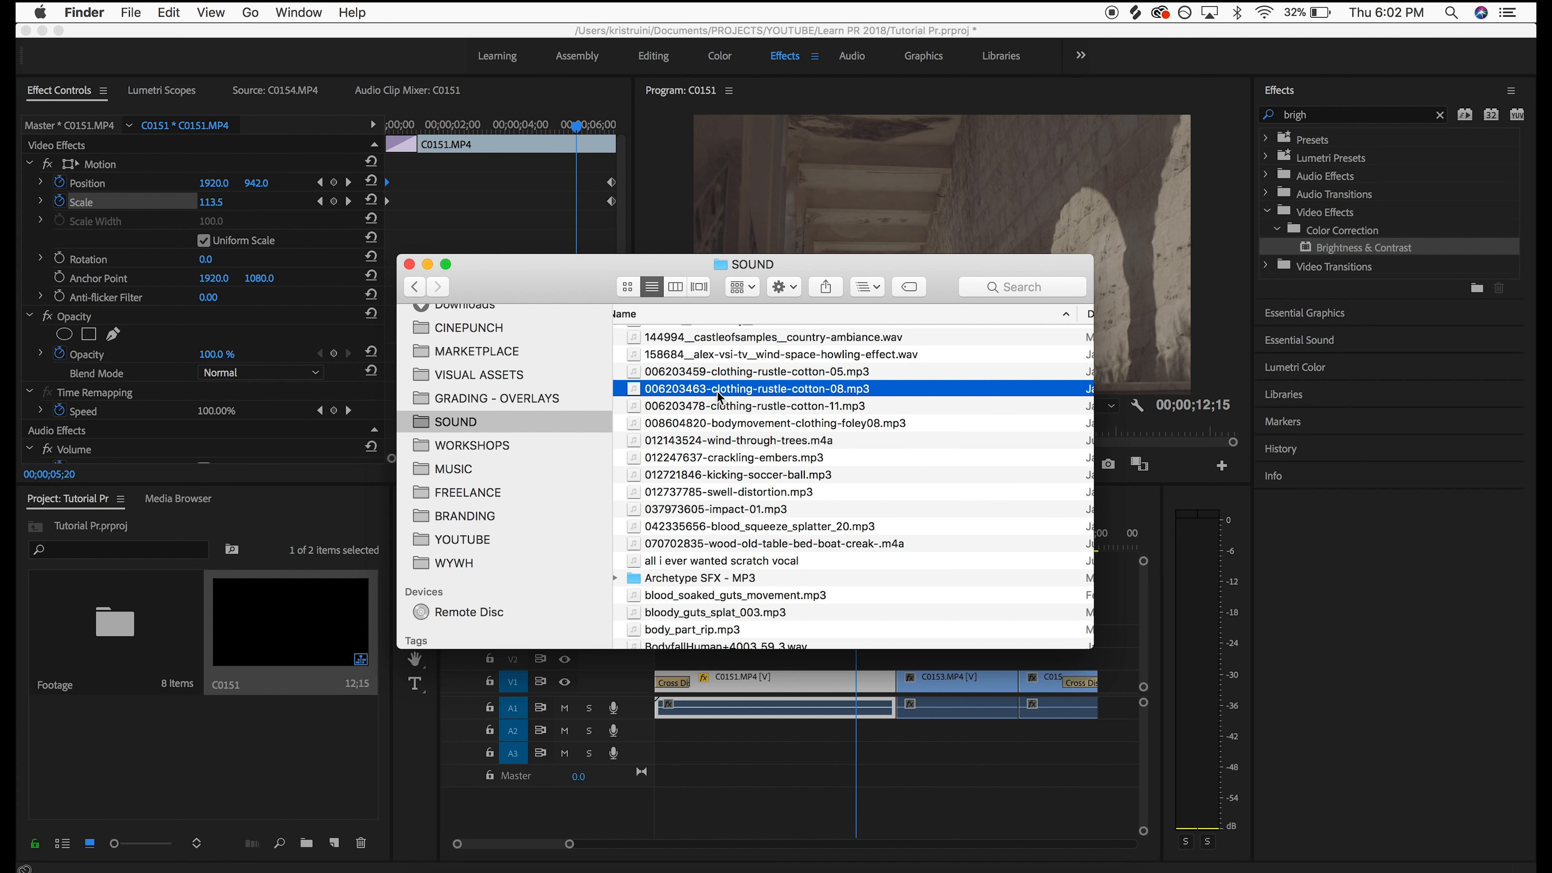
{"action": "left_click_drag", "start_coordinate": [785, 394], "coordinate": [213, 741]}
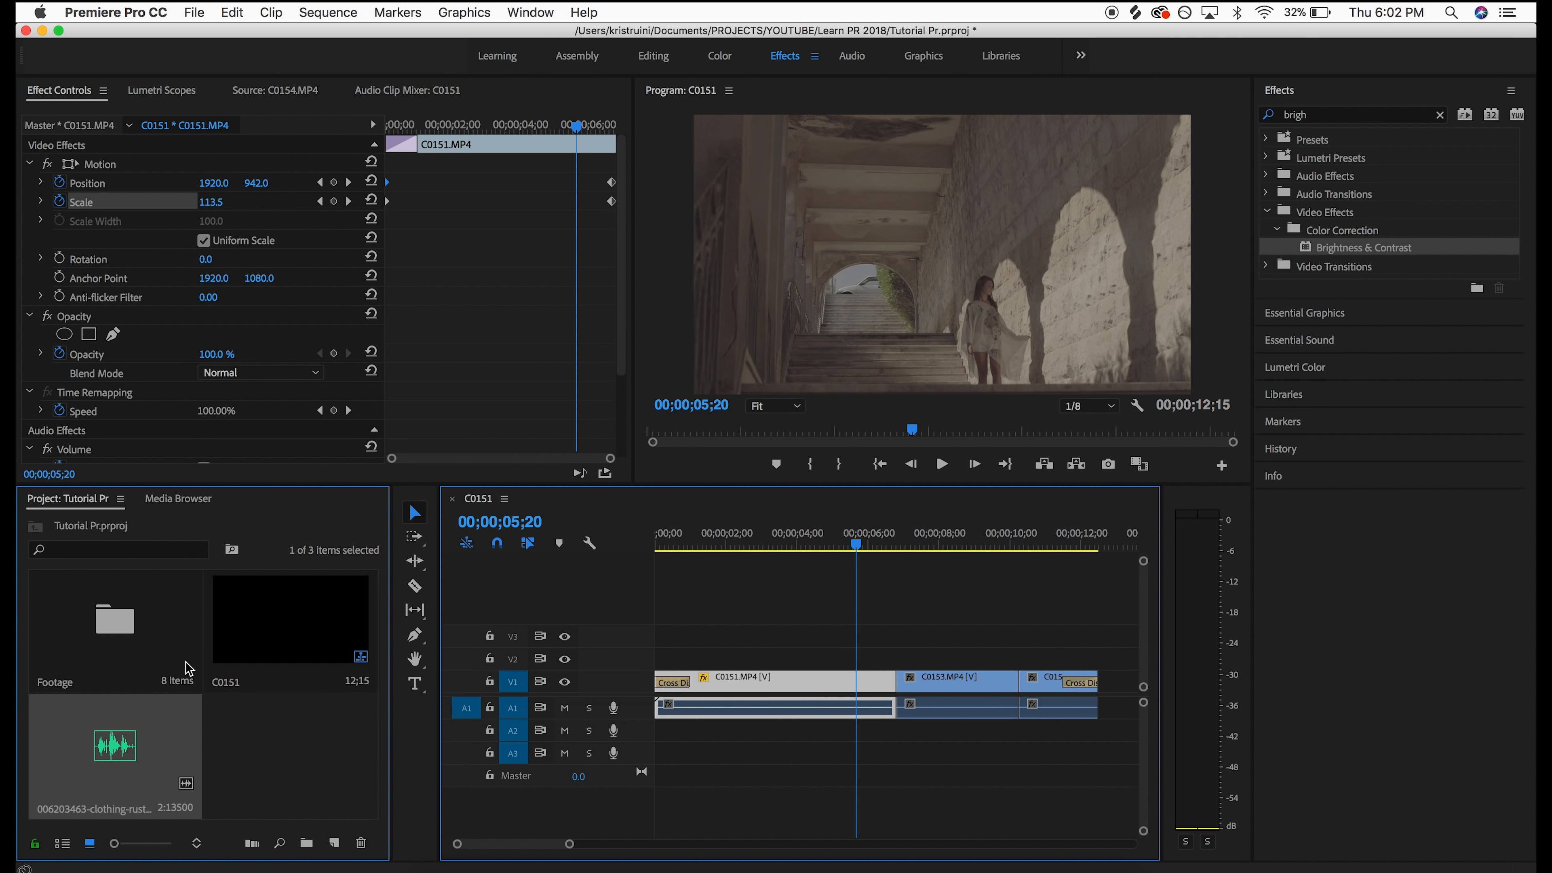
{"action": "scroll", "coordinate": [745, 536], "scroll_direction": "up", "scroll_amount": 2}
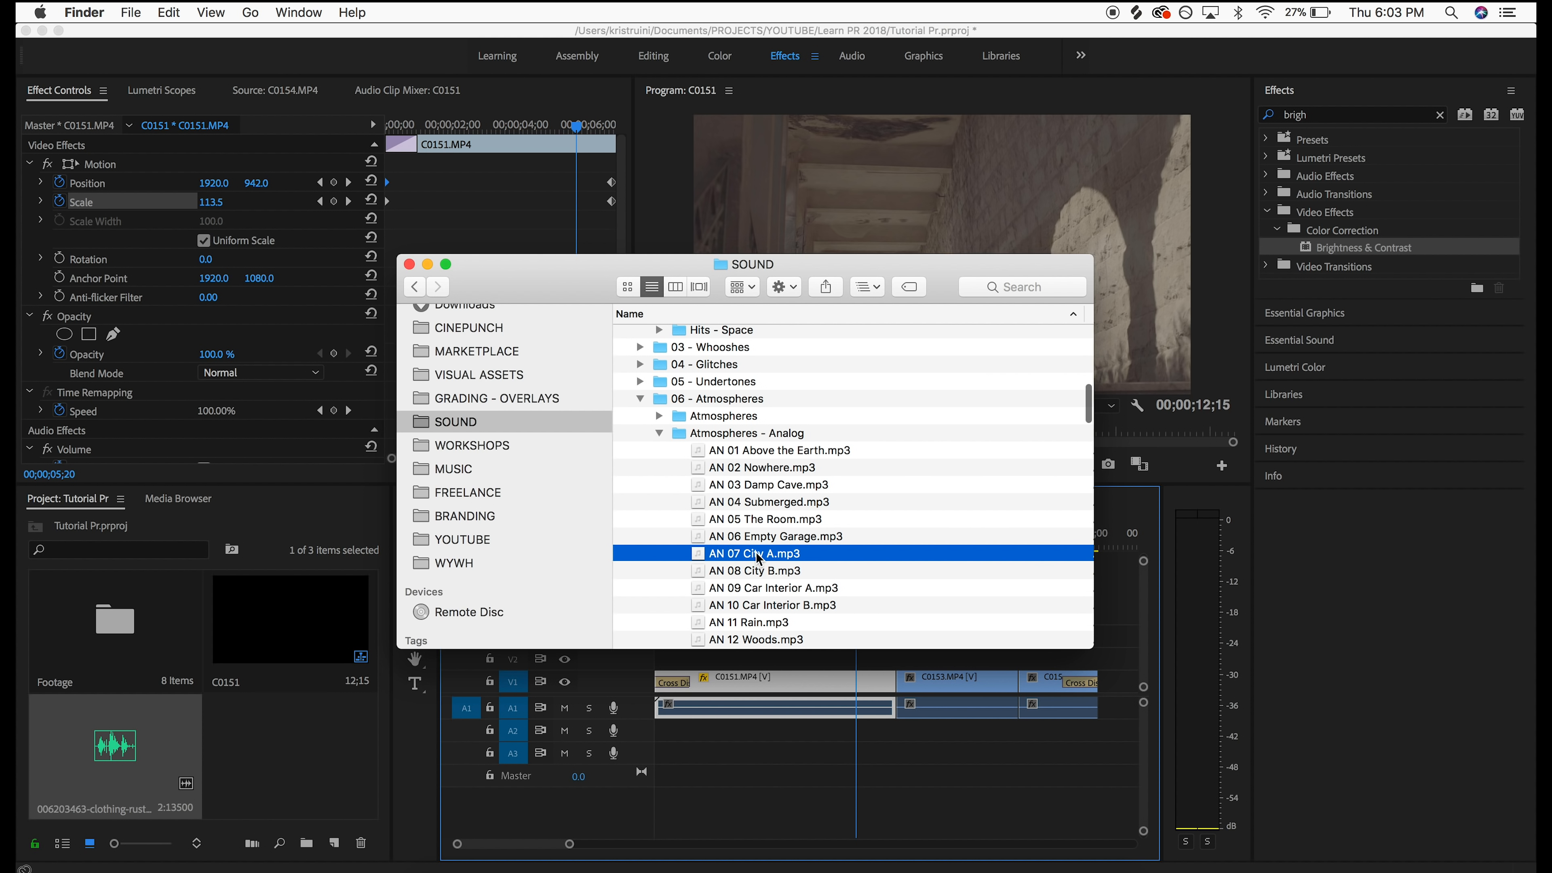
{"action": "left_click_drag", "start_coordinate": [759, 558], "coordinate": [204, 771]}
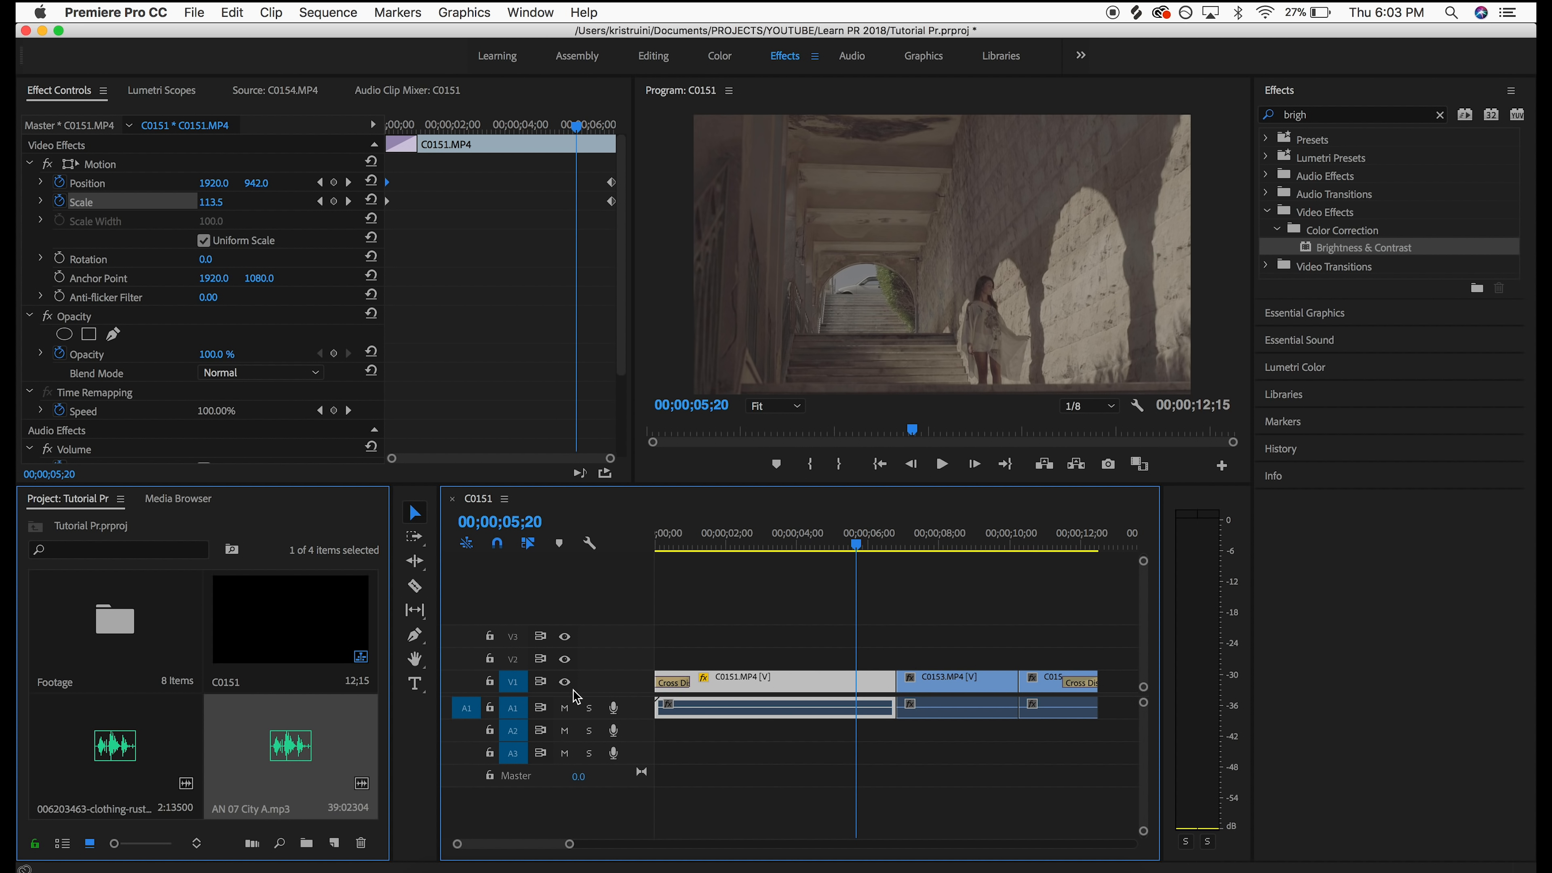
Mark a section of about 00;00;21;16 in AN 07 City A.mp3 and place its audio on track A2 at the sequence start
{"action": "double_click", "coordinate": [299, 752]}
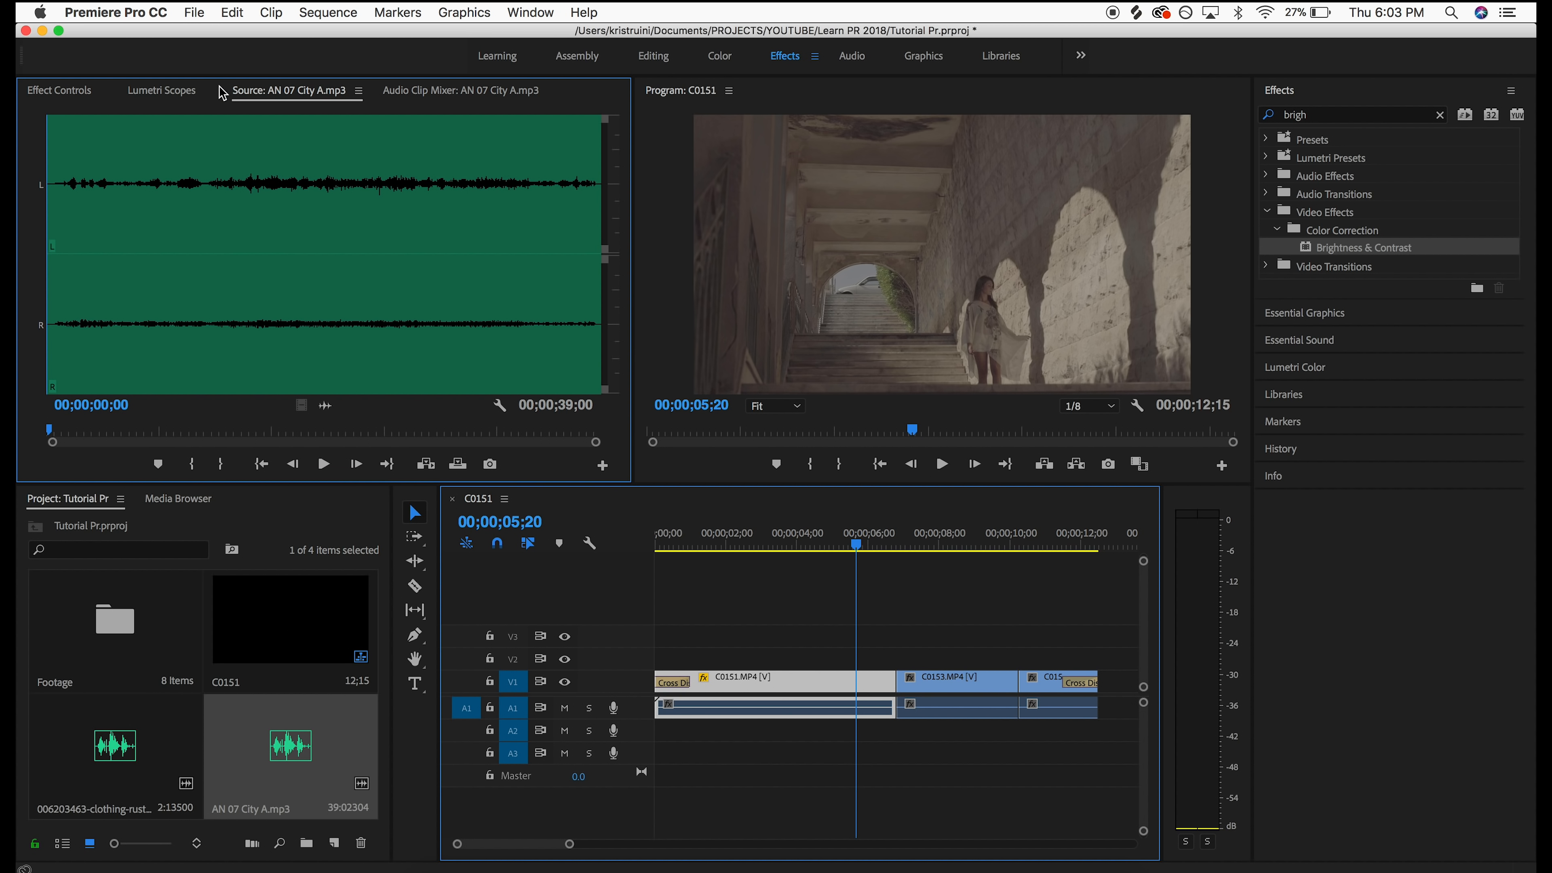
{"action": "left_click_drag", "start_coordinate": [92, 176], "coordinate": [81, 206]}
{"action": "left_click_drag", "start_coordinate": [59, 200], "coordinate": [443, 197]}
{"action": "key", "text": "i"}
{"action": "key", "text": "o"}
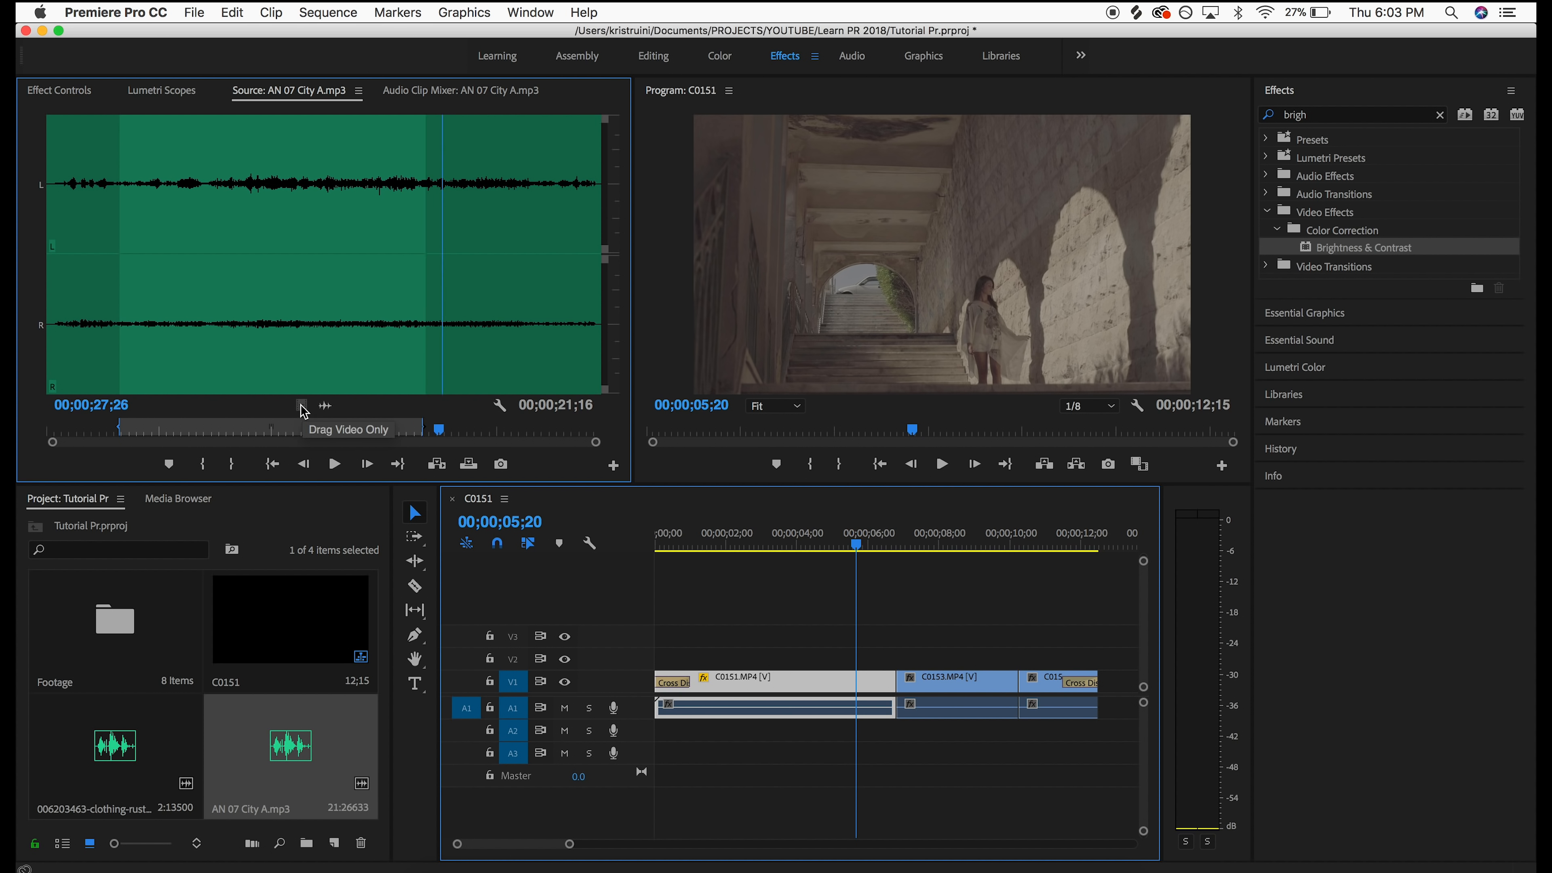
{"action": "mouse_move", "coordinate": [323, 406]}
{"action": "left_mouse_down"}
{"action": "mouse_move", "coordinate": [525, 477]}
{"action": "mouse_move", "coordinate": [767, 736]}
{"action": "mouse_move", "coordinate": [649, 740]}
{"action": "mouse_move", "coordinate": [669, 743]}
{"action": "mouse_move", "coordinate": [645, 768]}
{"action": "mouse_move", "coordinate": [650, 739]}
{"action": "left_mouse_up"}
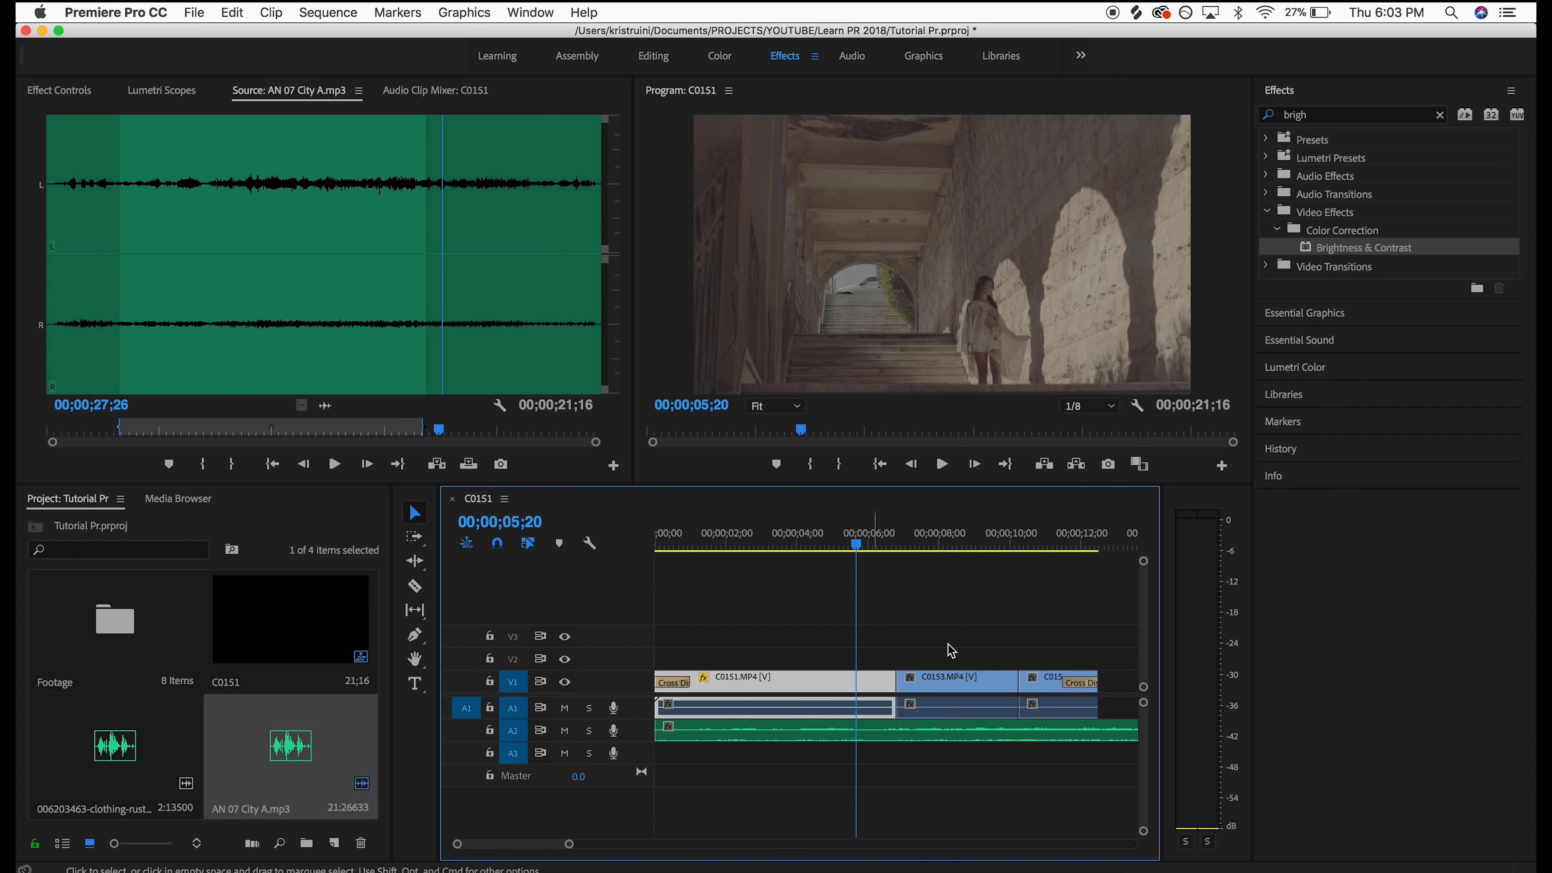
Place 006203463-clothing-rustle-cotton-08.mp3 on track A3 beneath clip C0154.MP4 and put the playhead at 00;00;11;16
{"action": "left_click_drag", "start_coordinate": [860, 538], "coordinate": [1025, 538]}
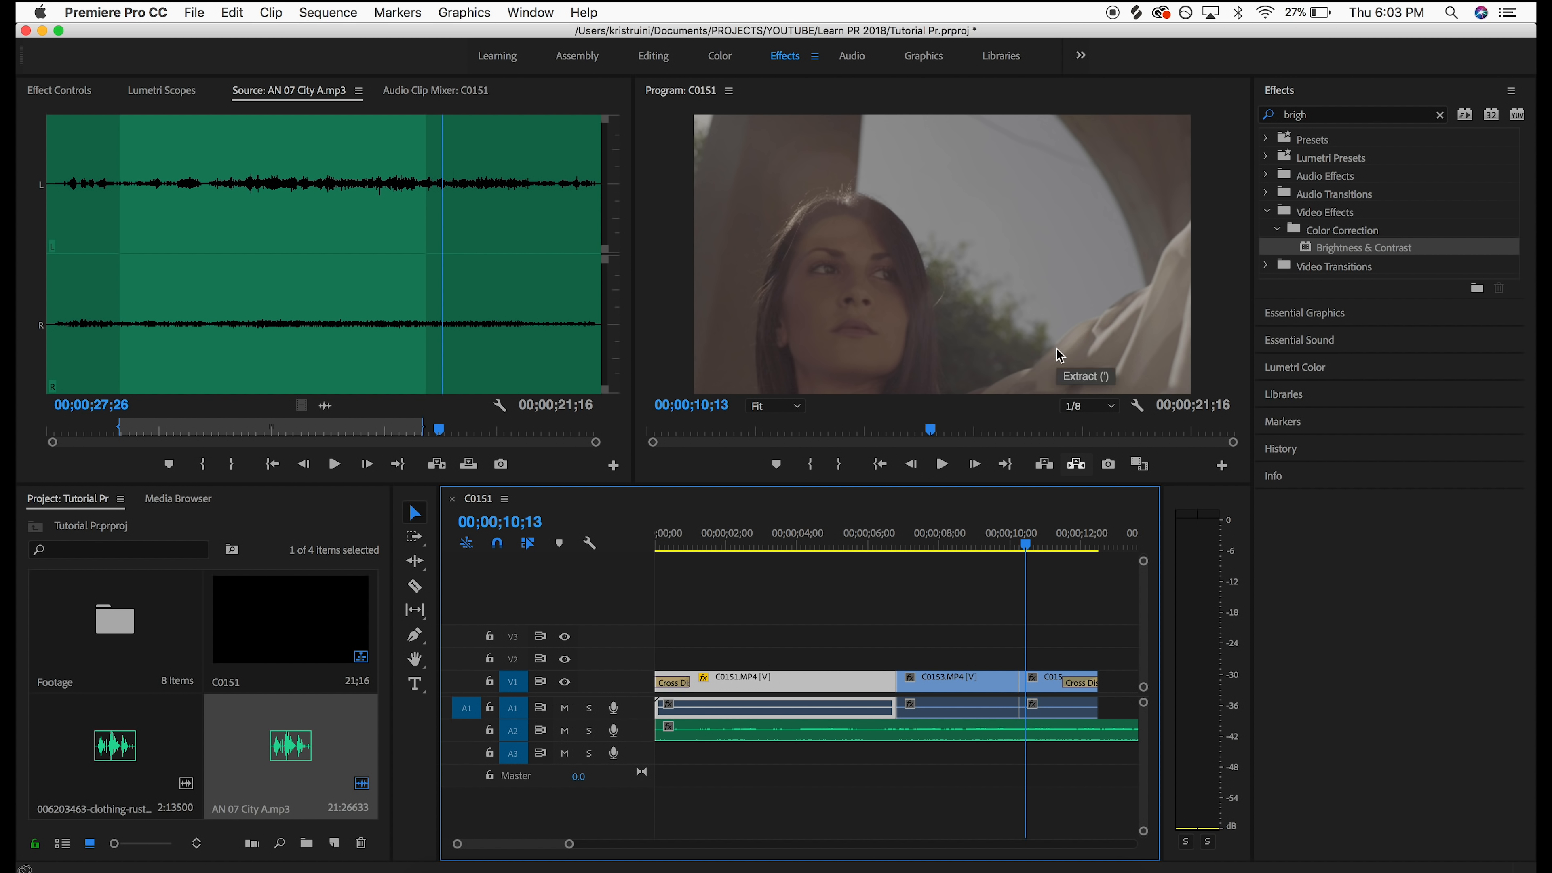
{"action": "double_click", "coordinate": [181, 767]}
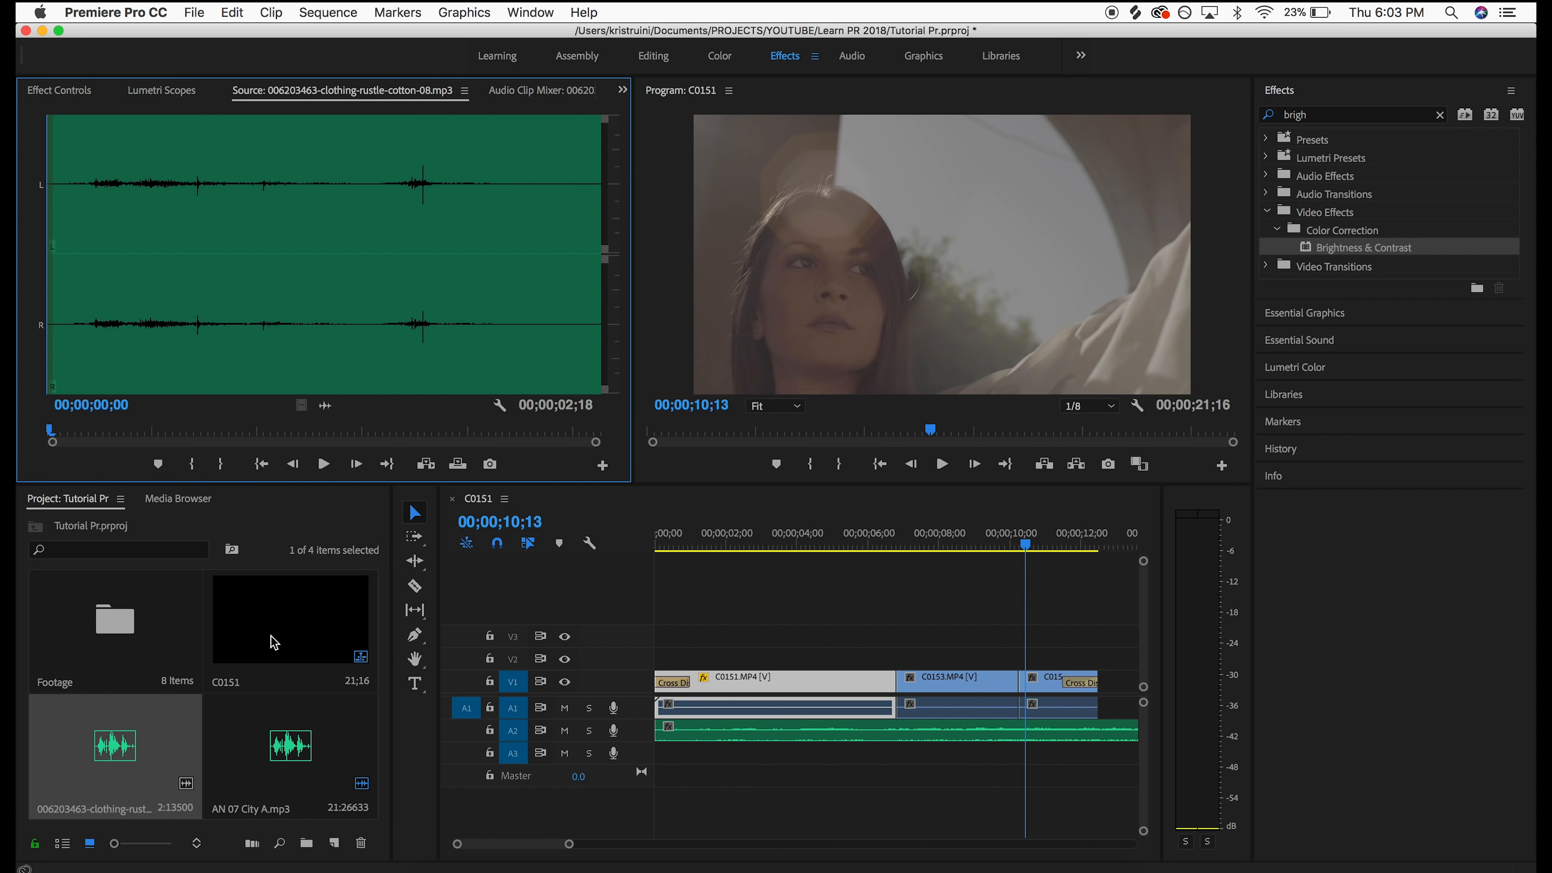
{"action": "left_click_drag", "start_coordinate": [118, 752], "coordinate": [999, 757]}
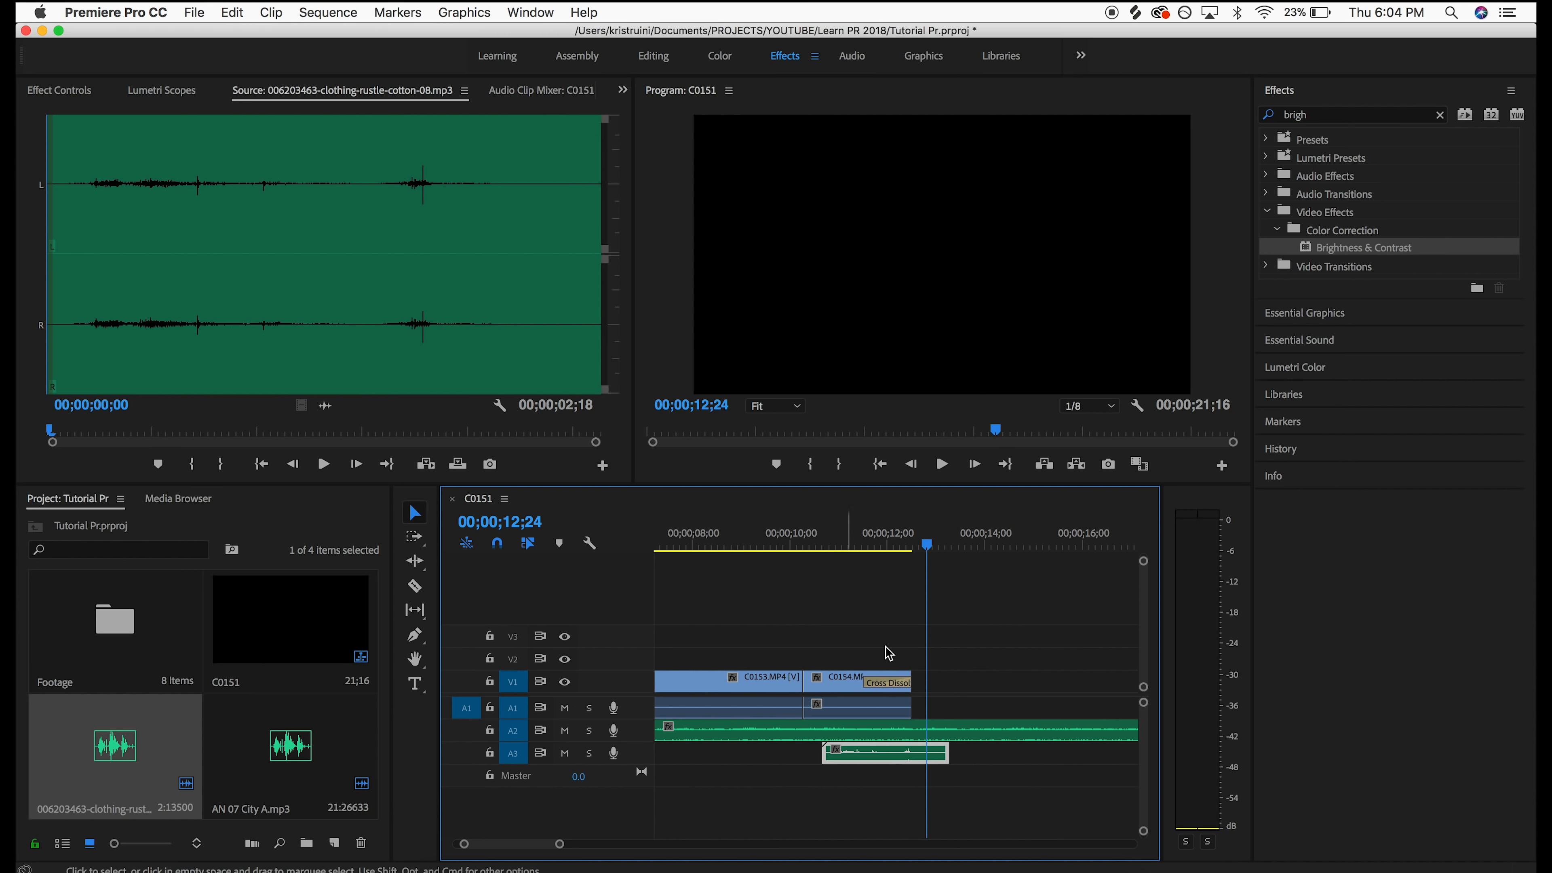
{"action": "left_click_drag", "start_coordinate": [815, 538], "coordinate": [865, 542]}
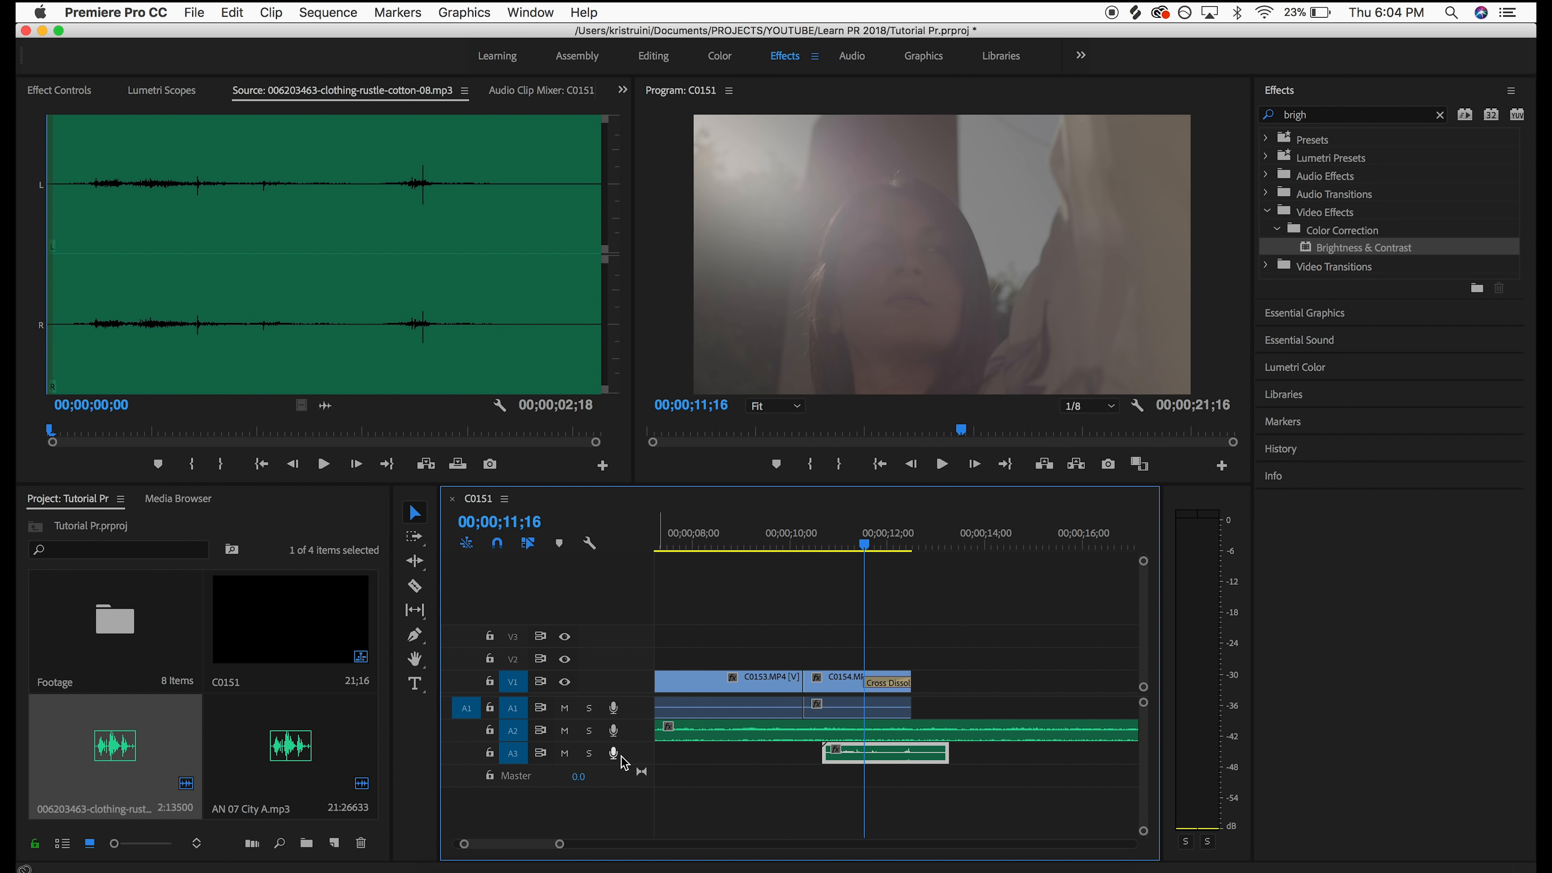
Expand track A3 to show the waveform and adjust the clothing rustle clip's volume line to about 1.7 dB
{"action": "double_click", "coordinate": [643, 760]}
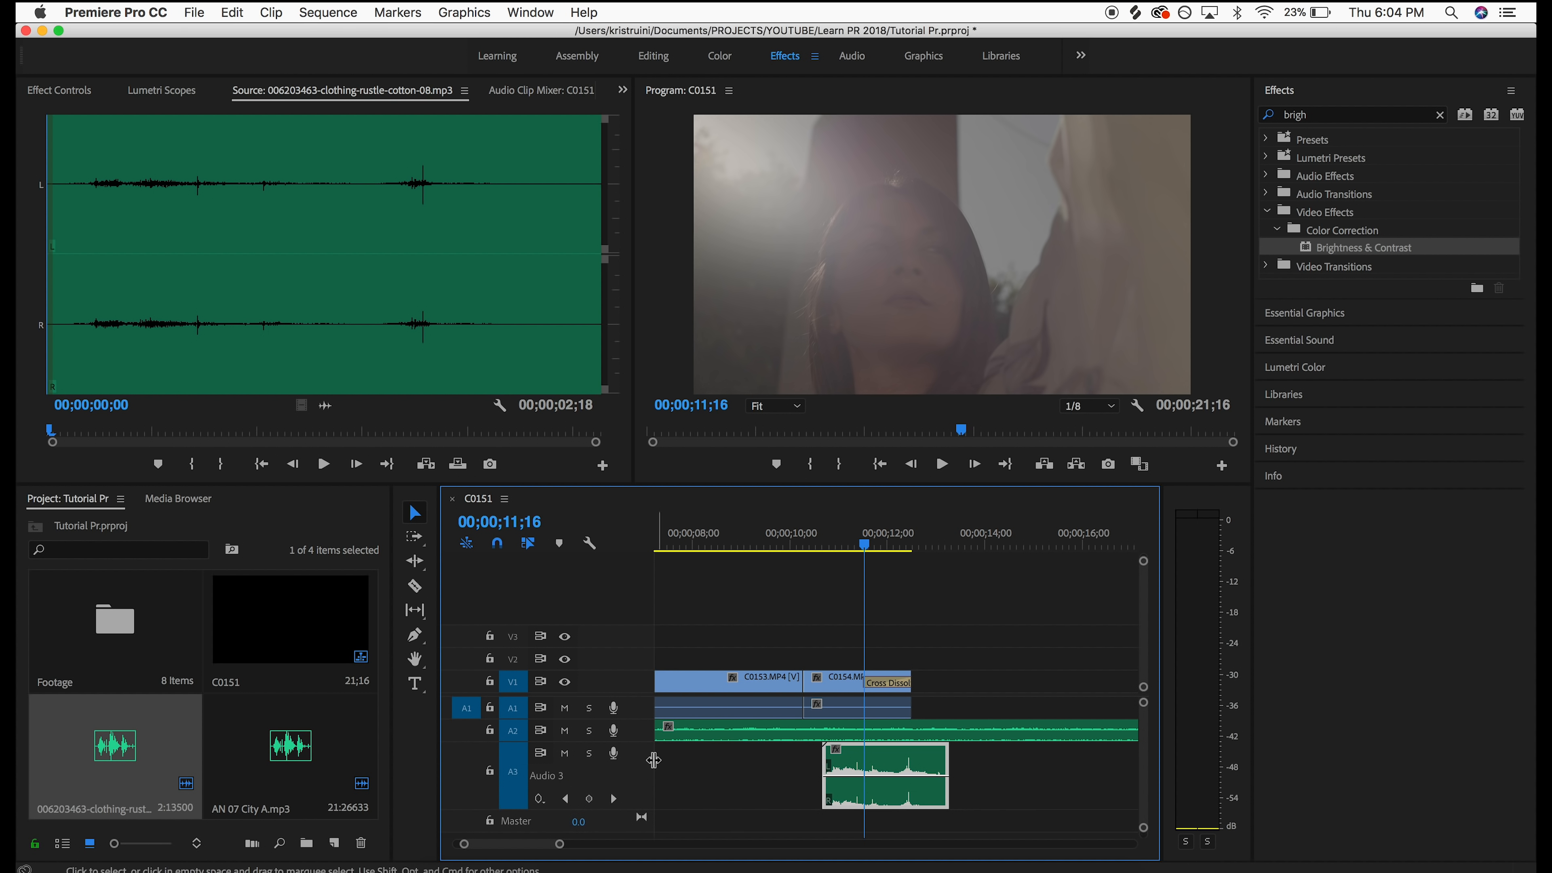
{"action": "scroll", "coordinate": [810, 771], "scroll_direction": "up", "scroll_amount": 3}
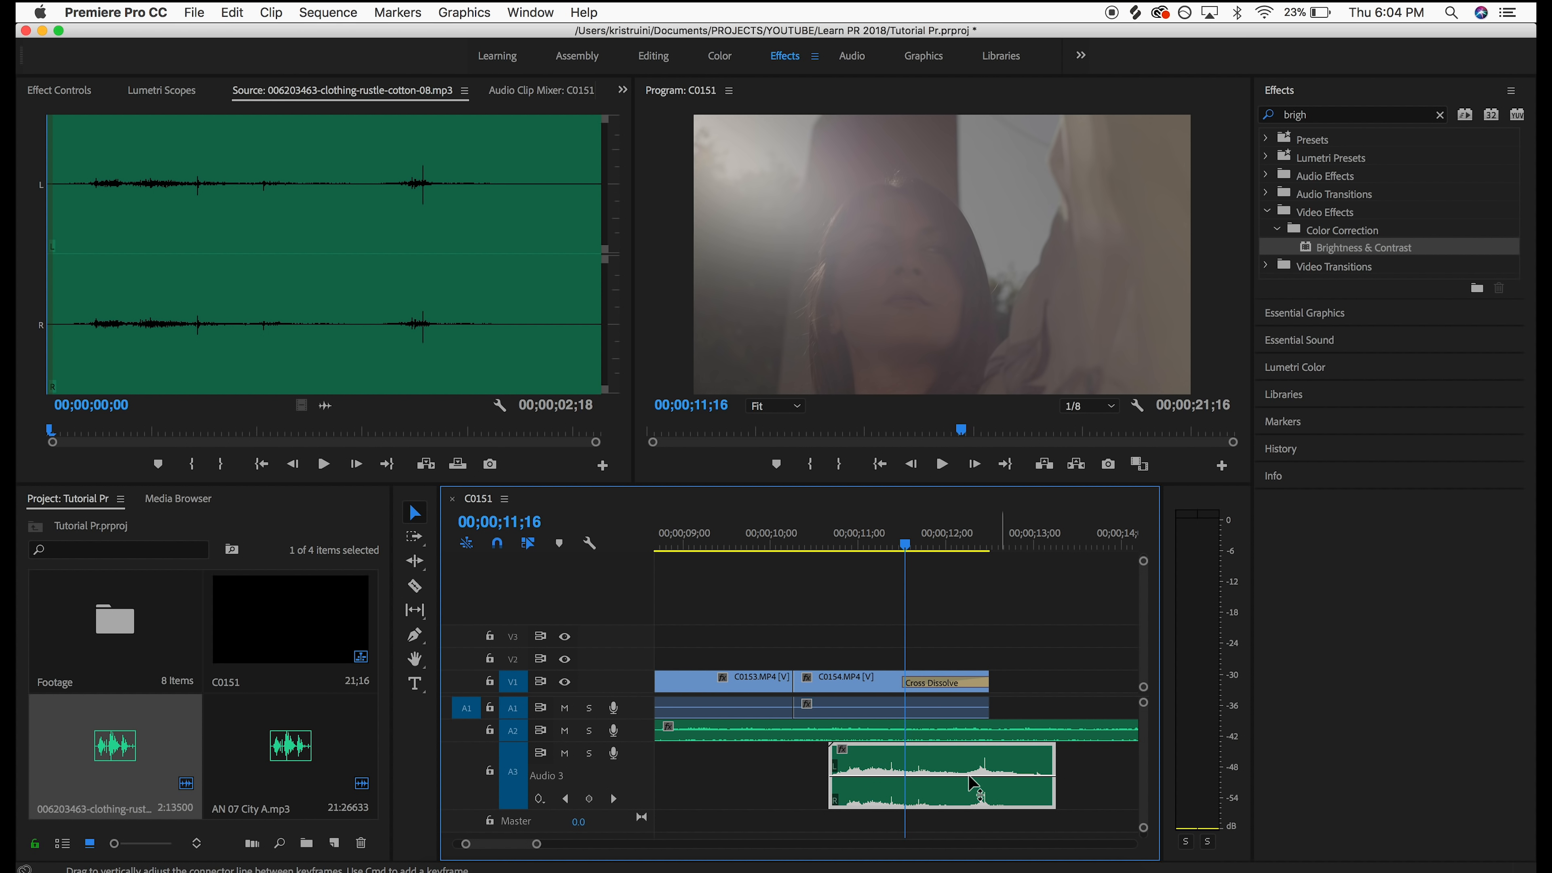
{"action": "mouse_move", "coordinate": [956, 776]}
{"action": "left_mouse_down"}
{"action": "mouse_move", "coordinate": [956, 796]}
{"action": "mouse_move", "coordinate": [957, 758]}
{"action": "left_mouse_up"}
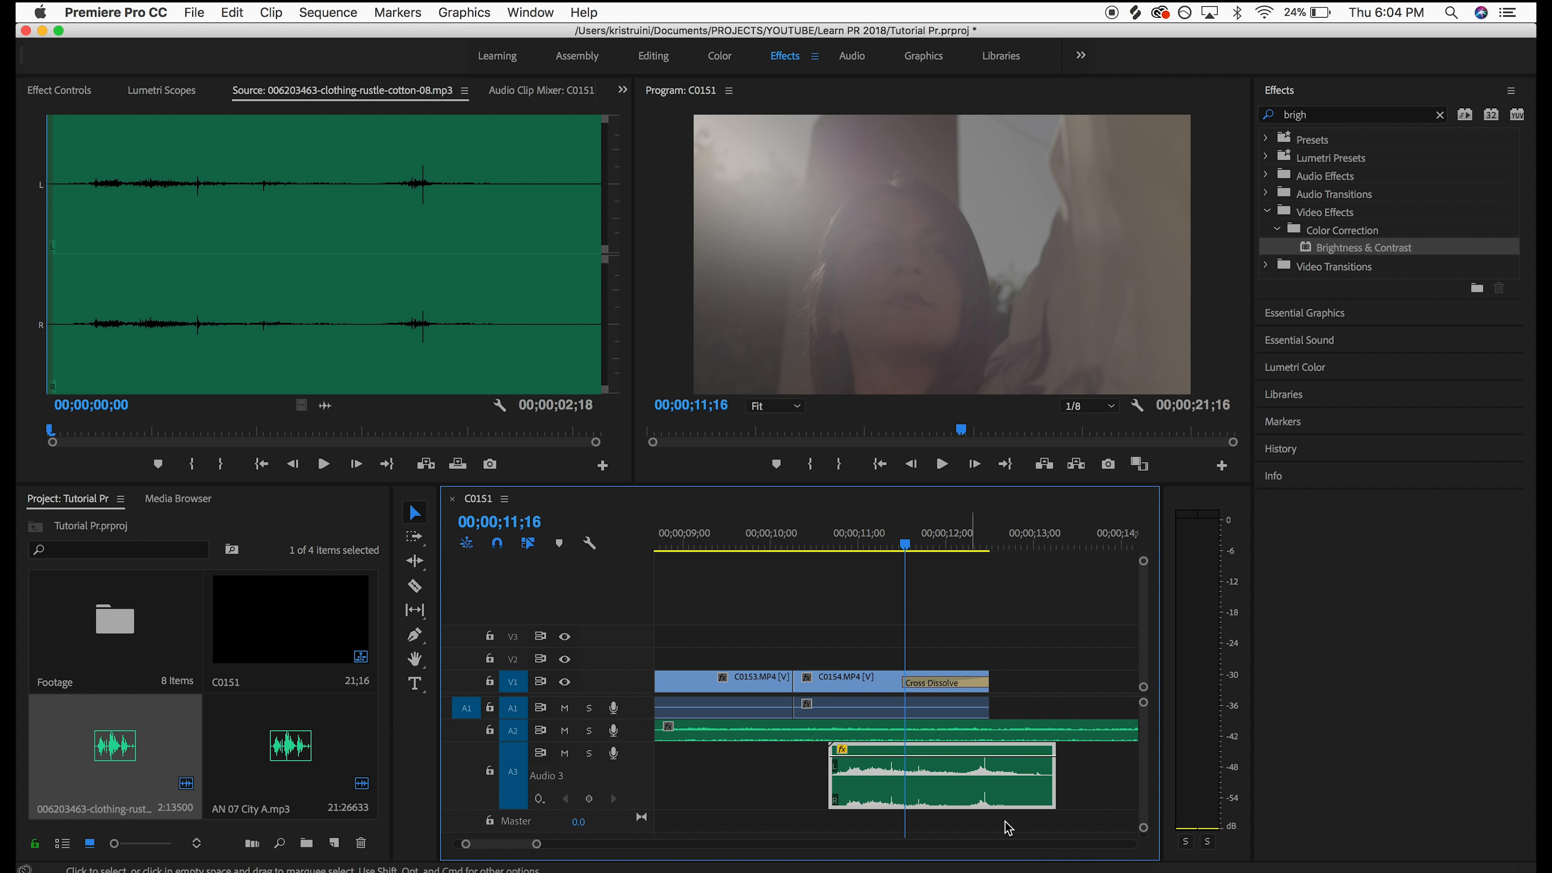
{"action": "left_click_drag", "start_coordinate": [951, 758], "coordinate": [951, 772]}
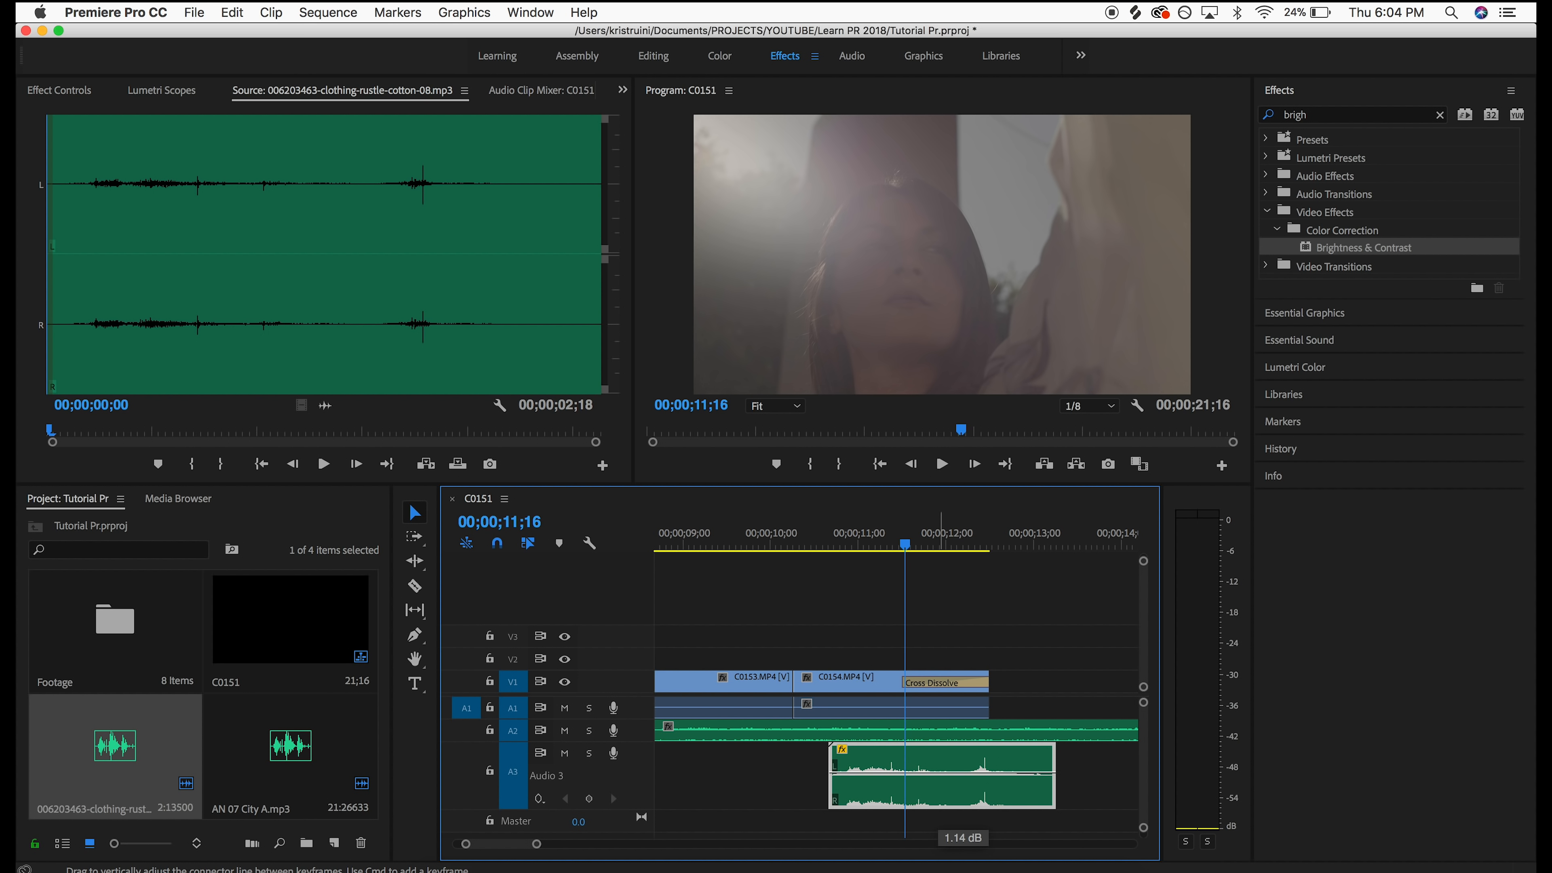
{"action": "mouse_move", "coordinate": [950, 772]}
{"action": "left_mouse_down"}
{"action": "mouse_move", "coordinate": [951, 786]}
{"action": "mouse_move", "coordinate": [950, 762]}
{"action": "mouse_move", "coordinate": [924, 777]}
{"action": "left_mouse_up"}
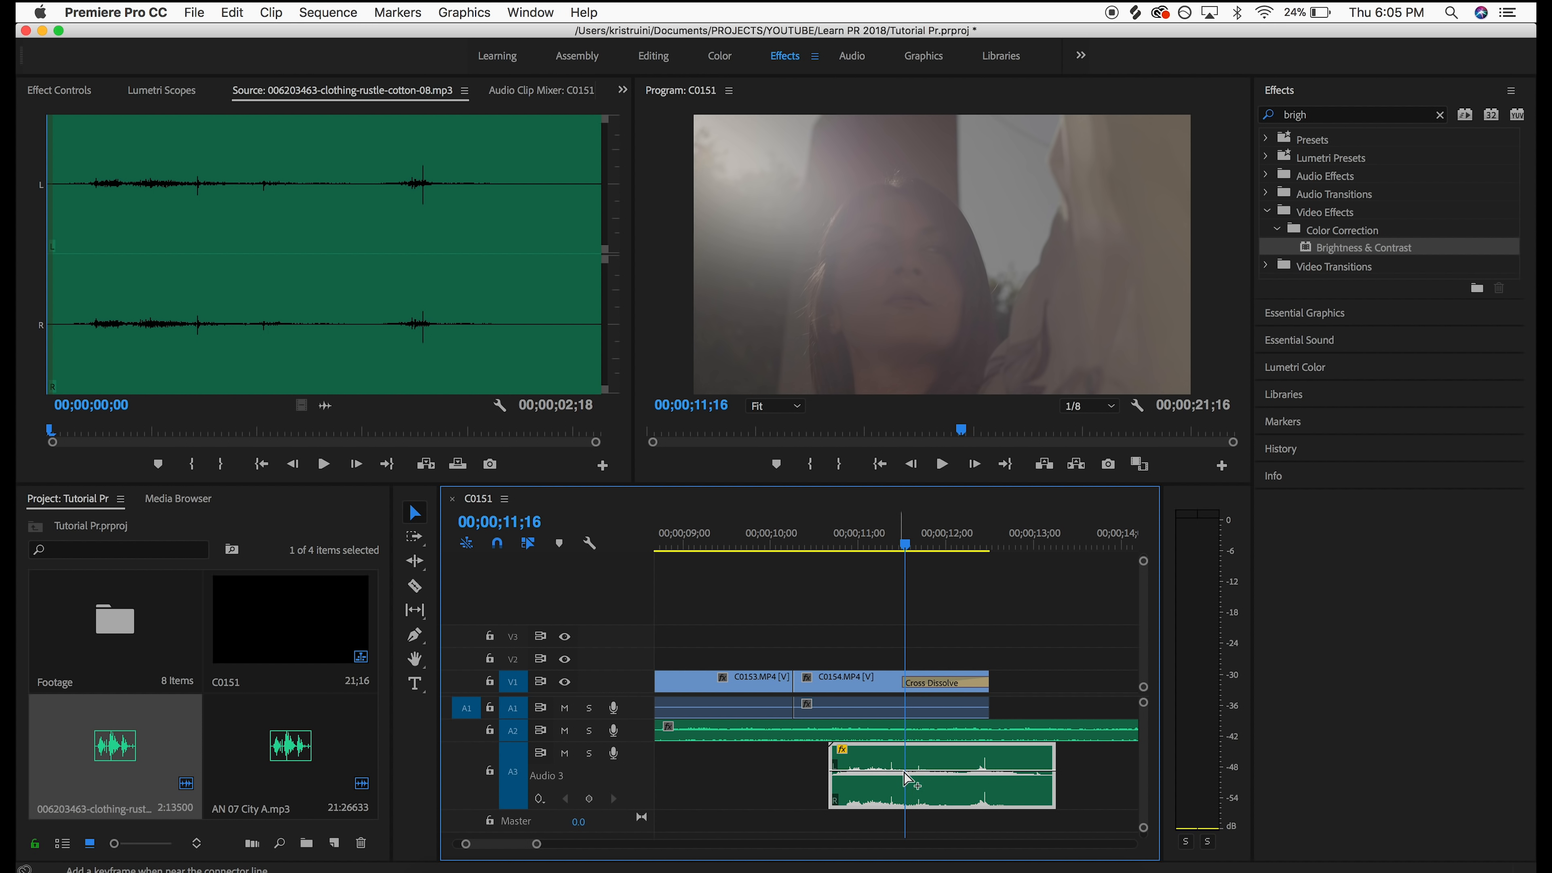
Fade in the clothing rustle clip with volume keyframes near 00;00;10;22 and 00;00;11;18, lowering the first, and play it back
{"action": "left_click_drag", "start_coordinate": [914, 775], "coordinate": [915, 774]}
{"action": "left_click", "coordinate": [841, 775], "text": "super"}
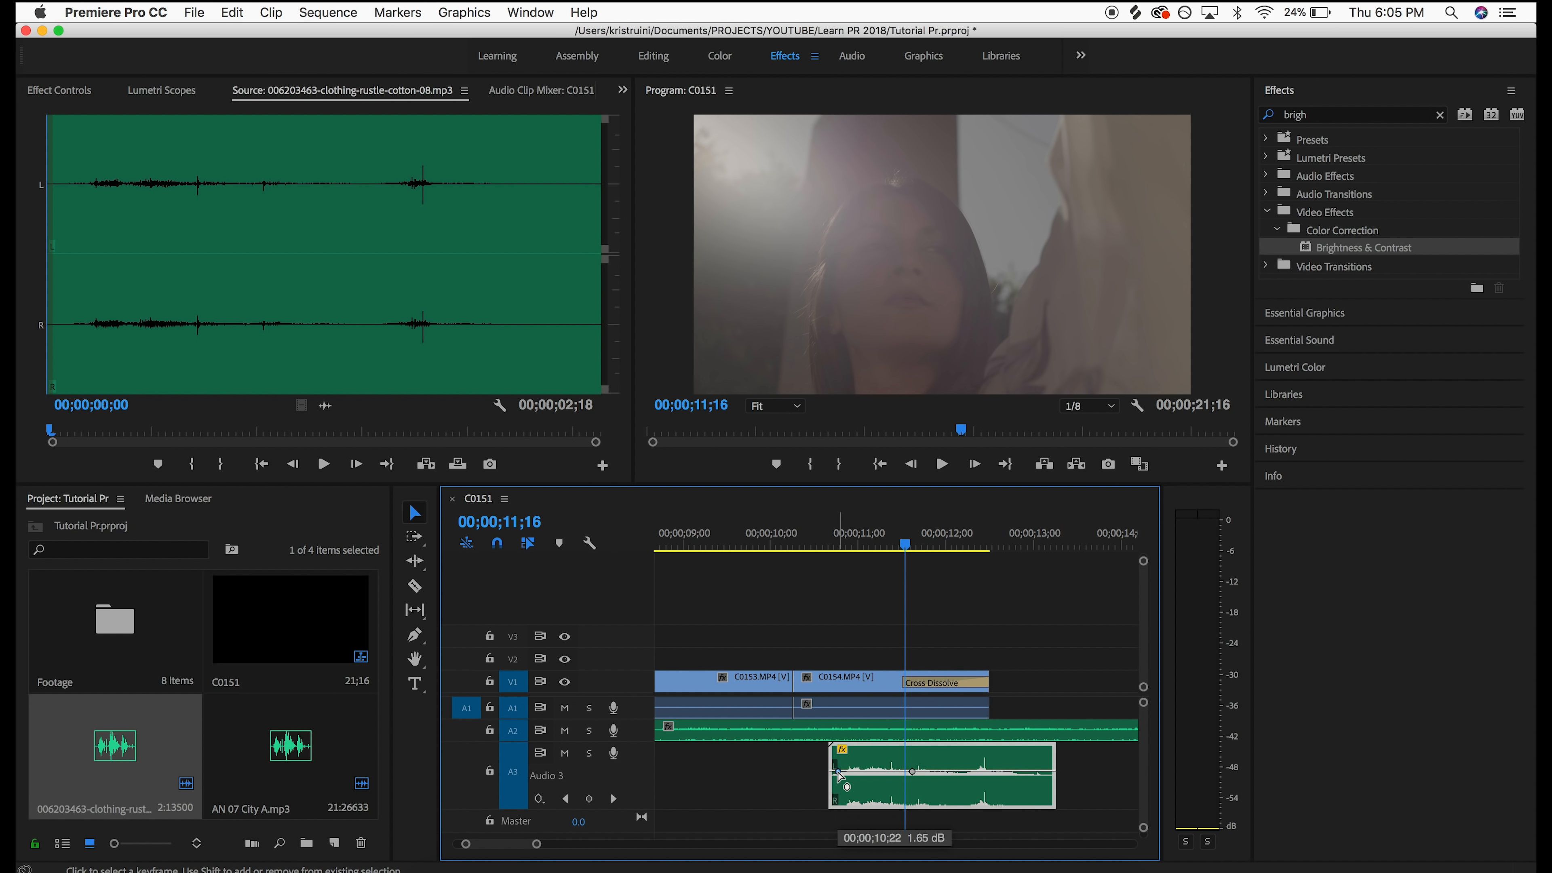
{"action": "left_click_drag", "start_coordinate": [838, 771], "coordinate": [838, 802]}
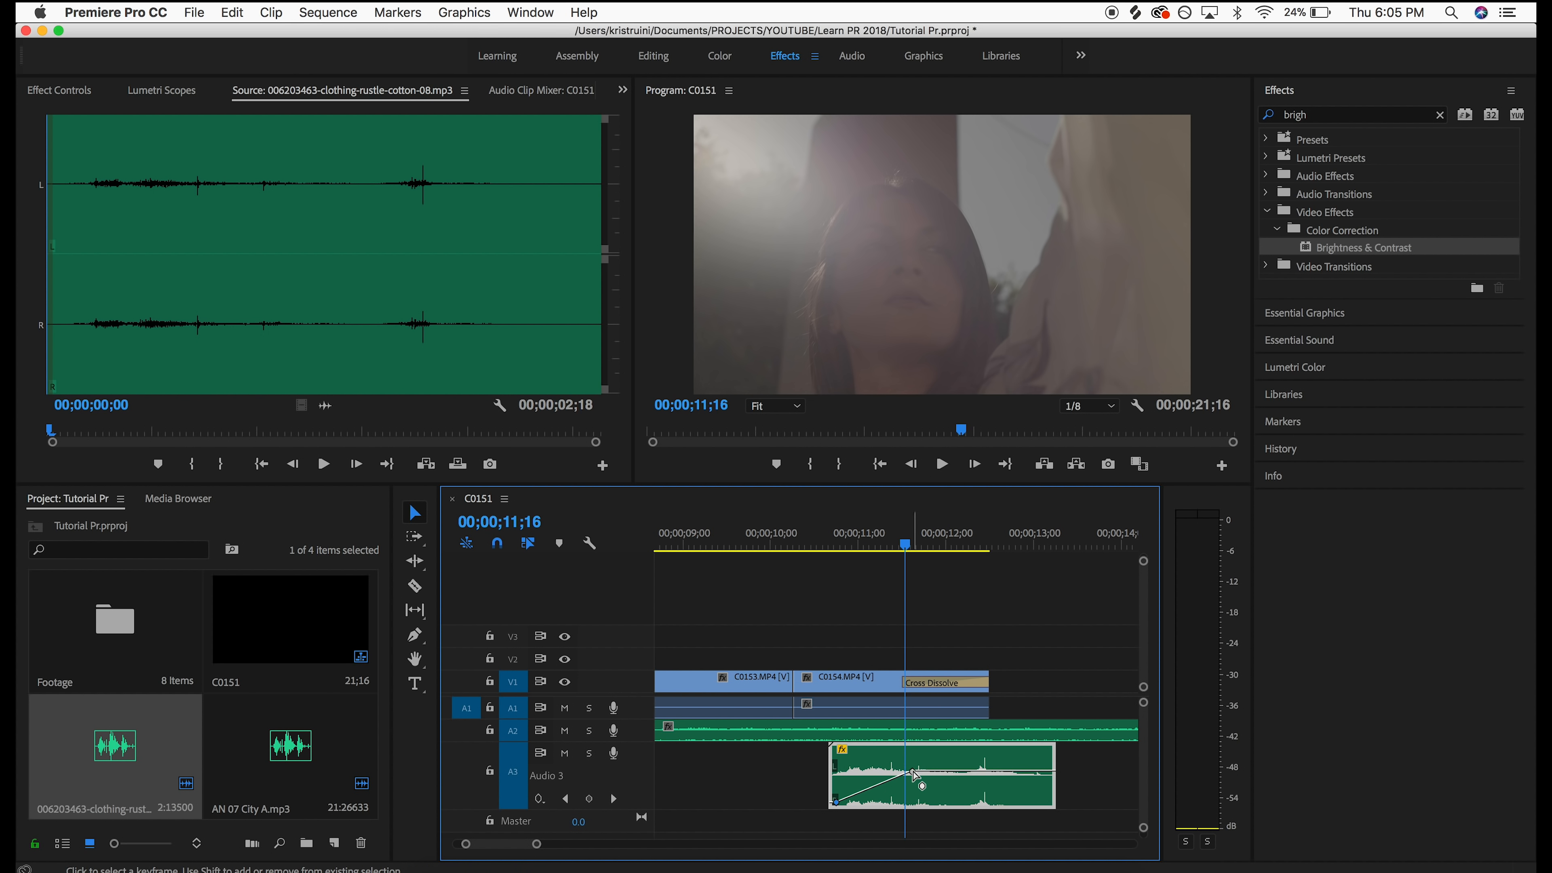
{"action": "left_click", "coordinate": [821, 541]}
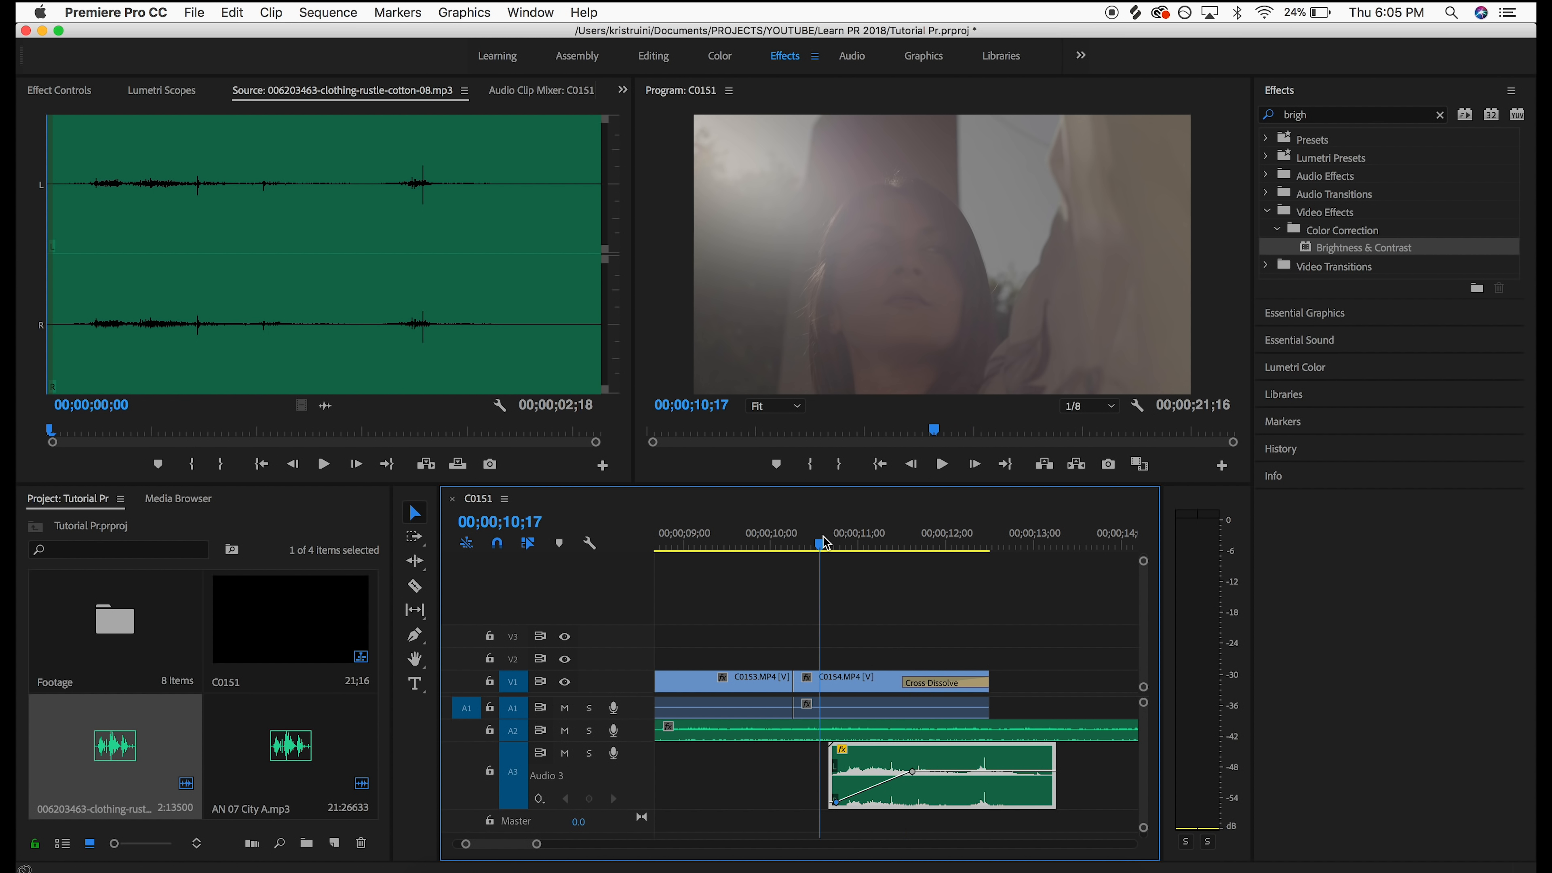
{"action": "key", "text": "space"}
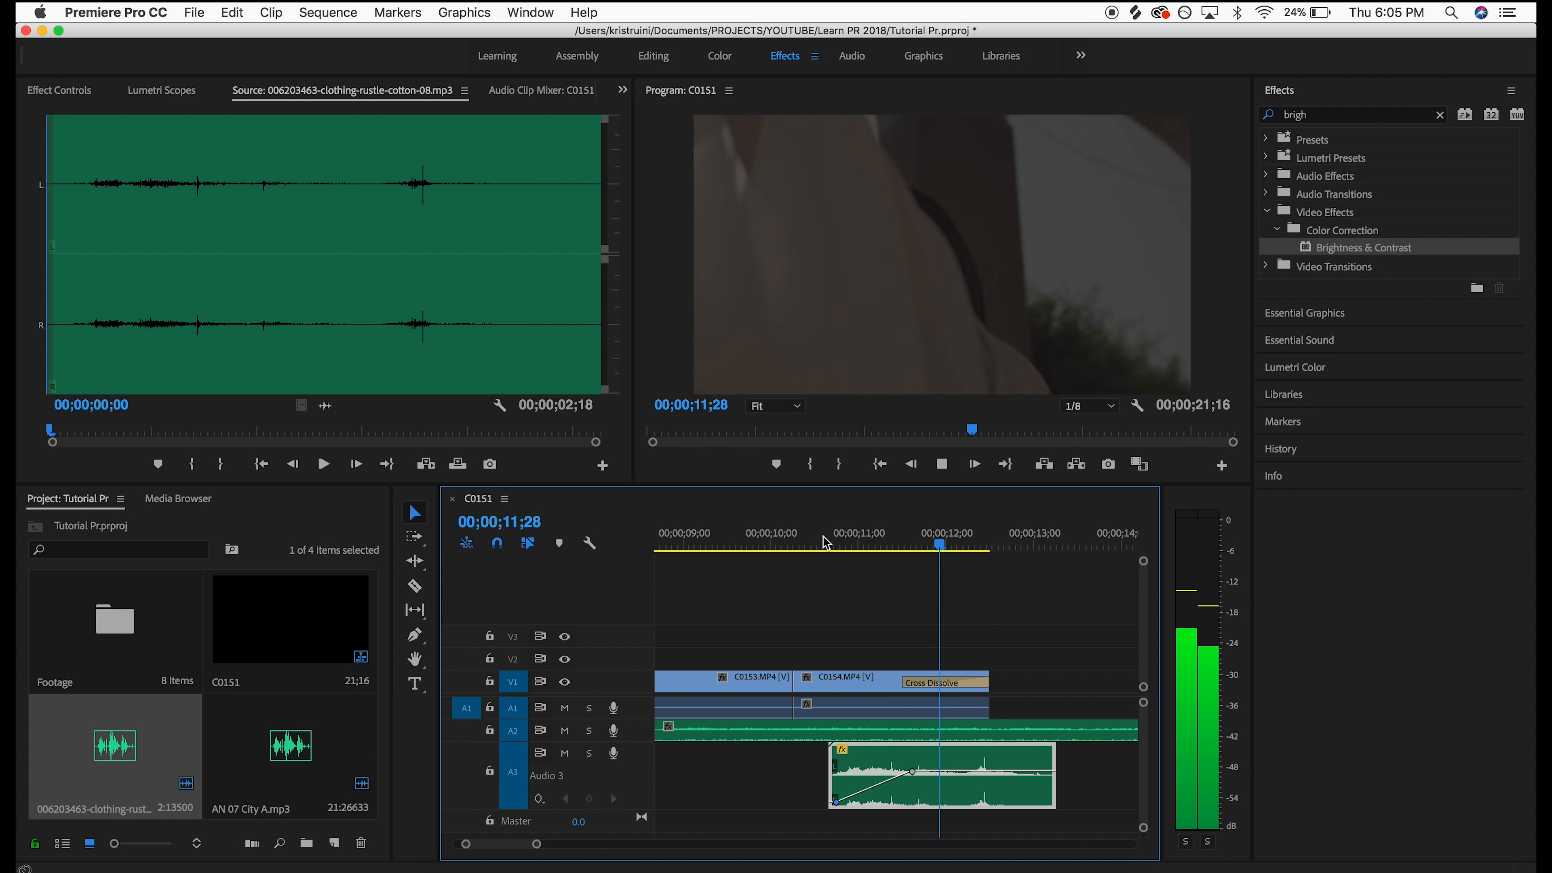
{"action": "key", "text": "space"}
Fade out the clothing rustle clip's end with two volume keyframes, lowering the last, and show its Level keyframes in Effect Controls
{"action": "left_click", "coordinate": [993, 772], "text": "super"}
{"action": "left_click_drag", "start_coordinate": [1044, 773], "coordinate": [1046, 829]}
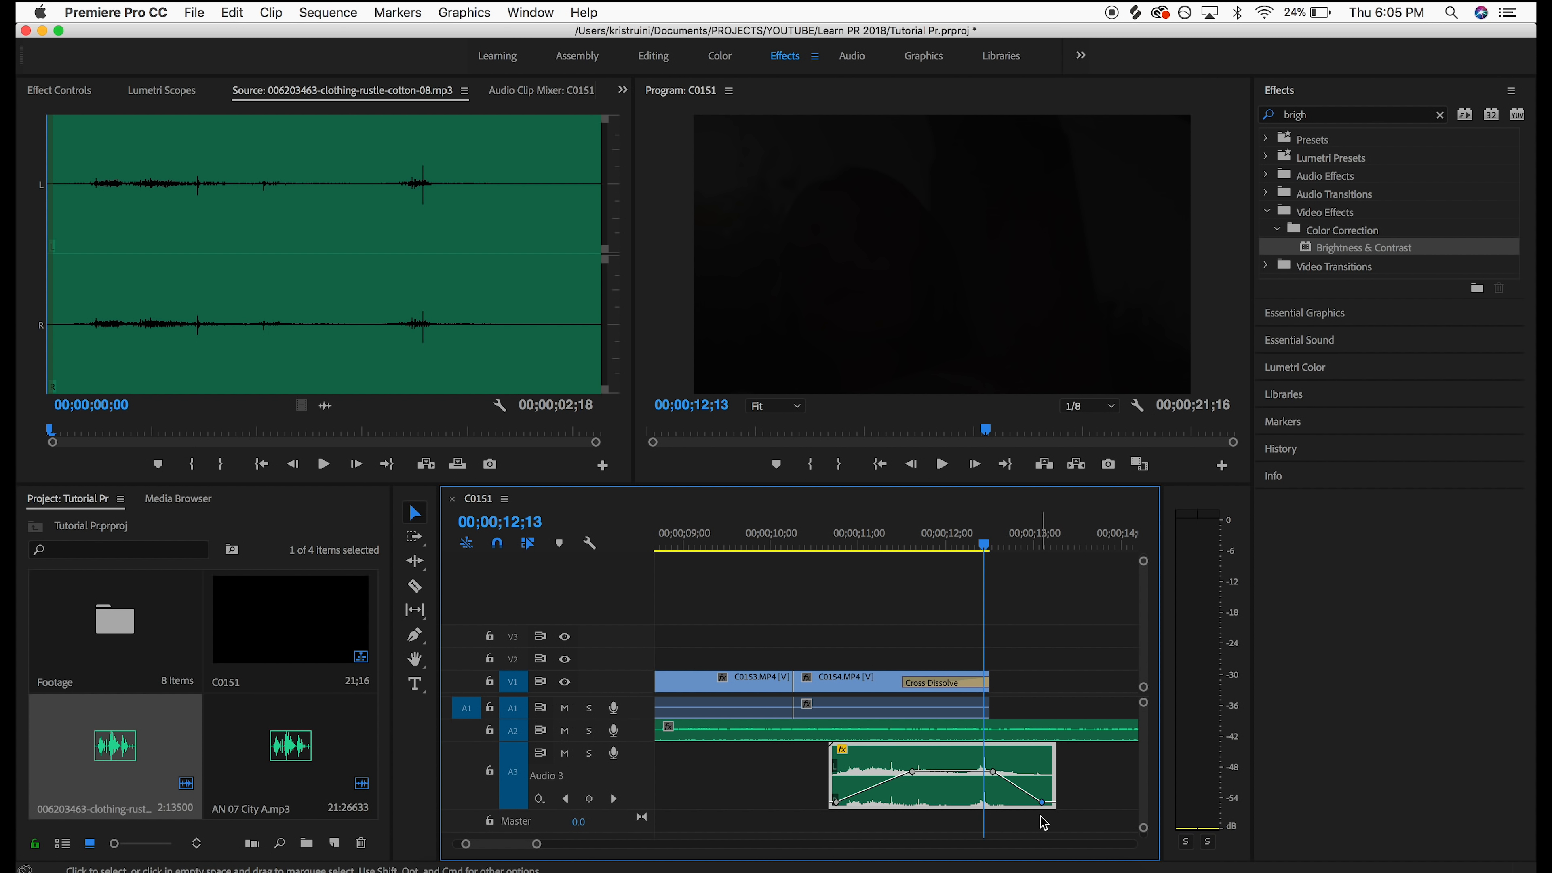
{"action": "left_click", "coordinate": [63, 92]}
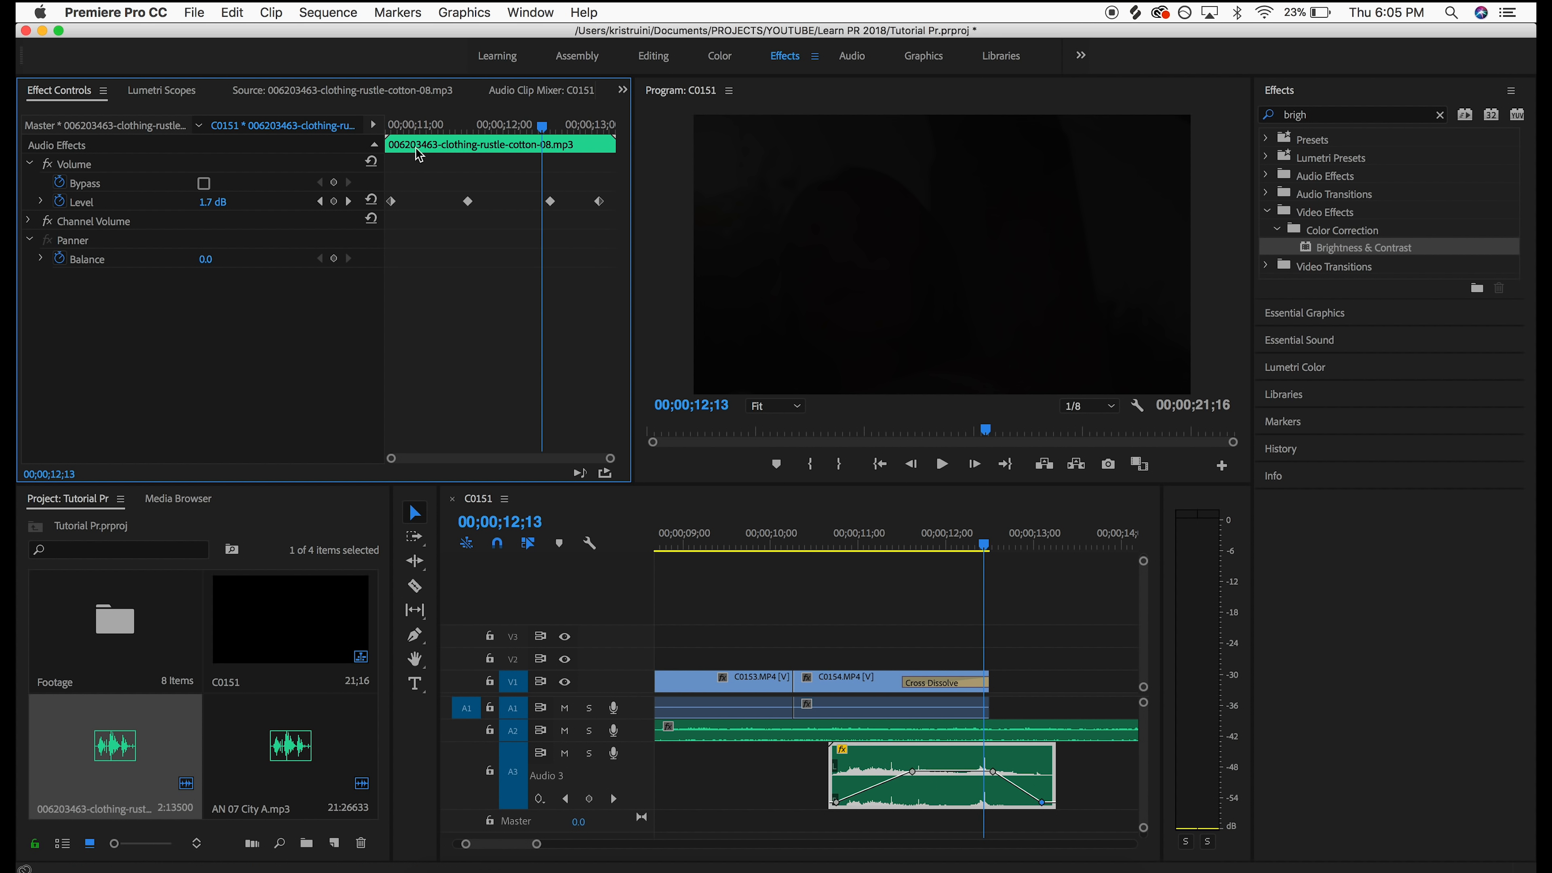
Move the clothing rustle clip's second volume keyframe earlier, shift the clip to start near 00;00;11;03, and play it back
{"action": "left_click_drag", "start_coordinate": [468, 202], "coordinate": [448, 205]}
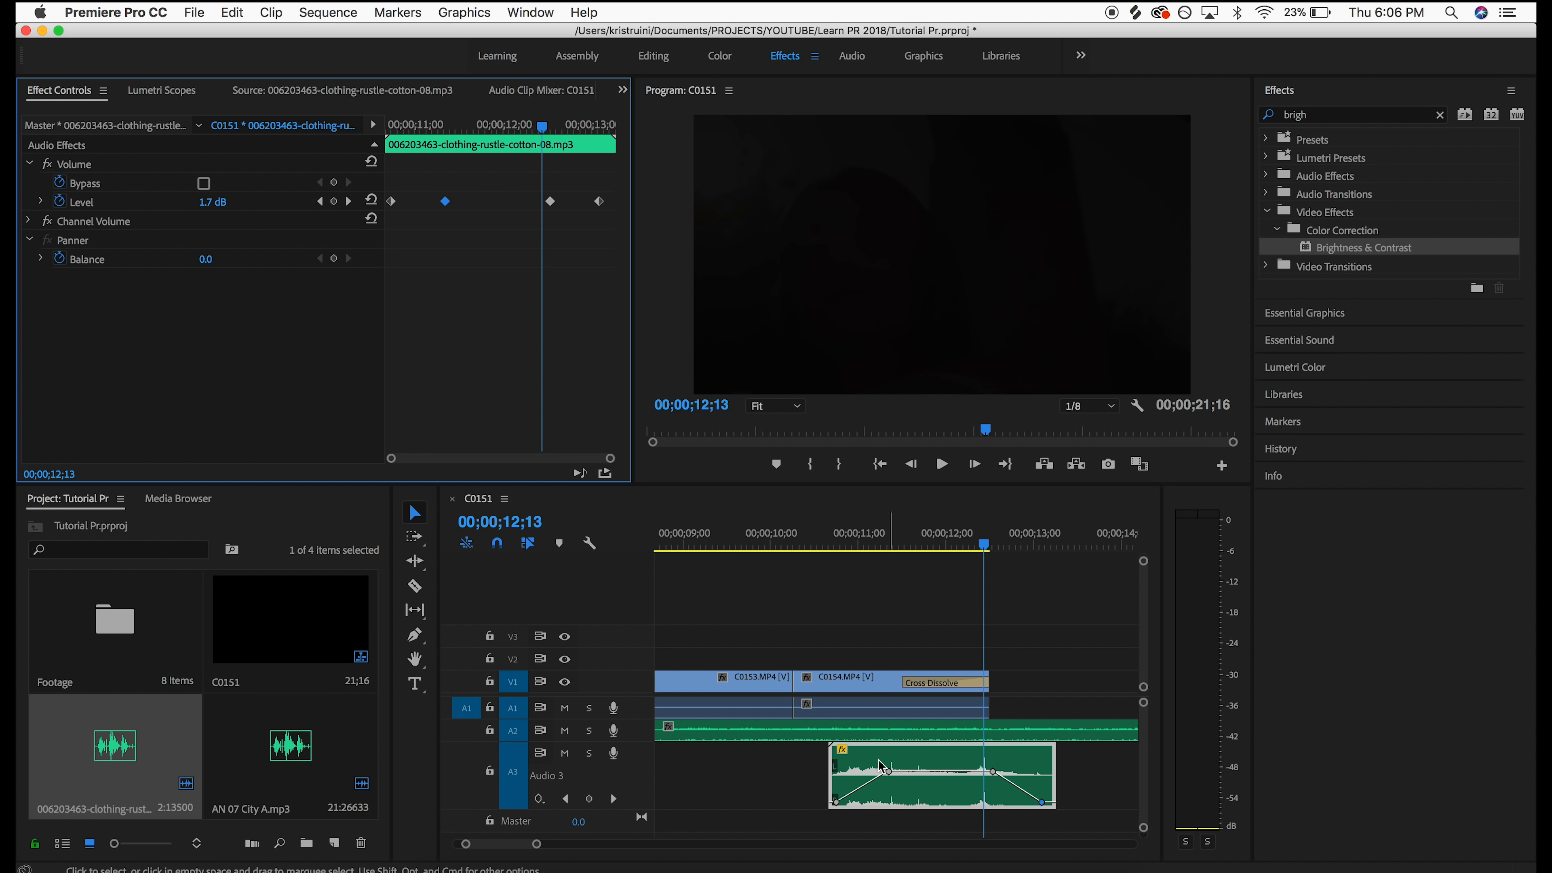
{"action": "left_click_drag", "start_coordinate": [909, 792], "coordinate": [949, 759]}
{"action": "left_click", "coordinate": [861, 541]}
{"action": "key", "text": "space"}
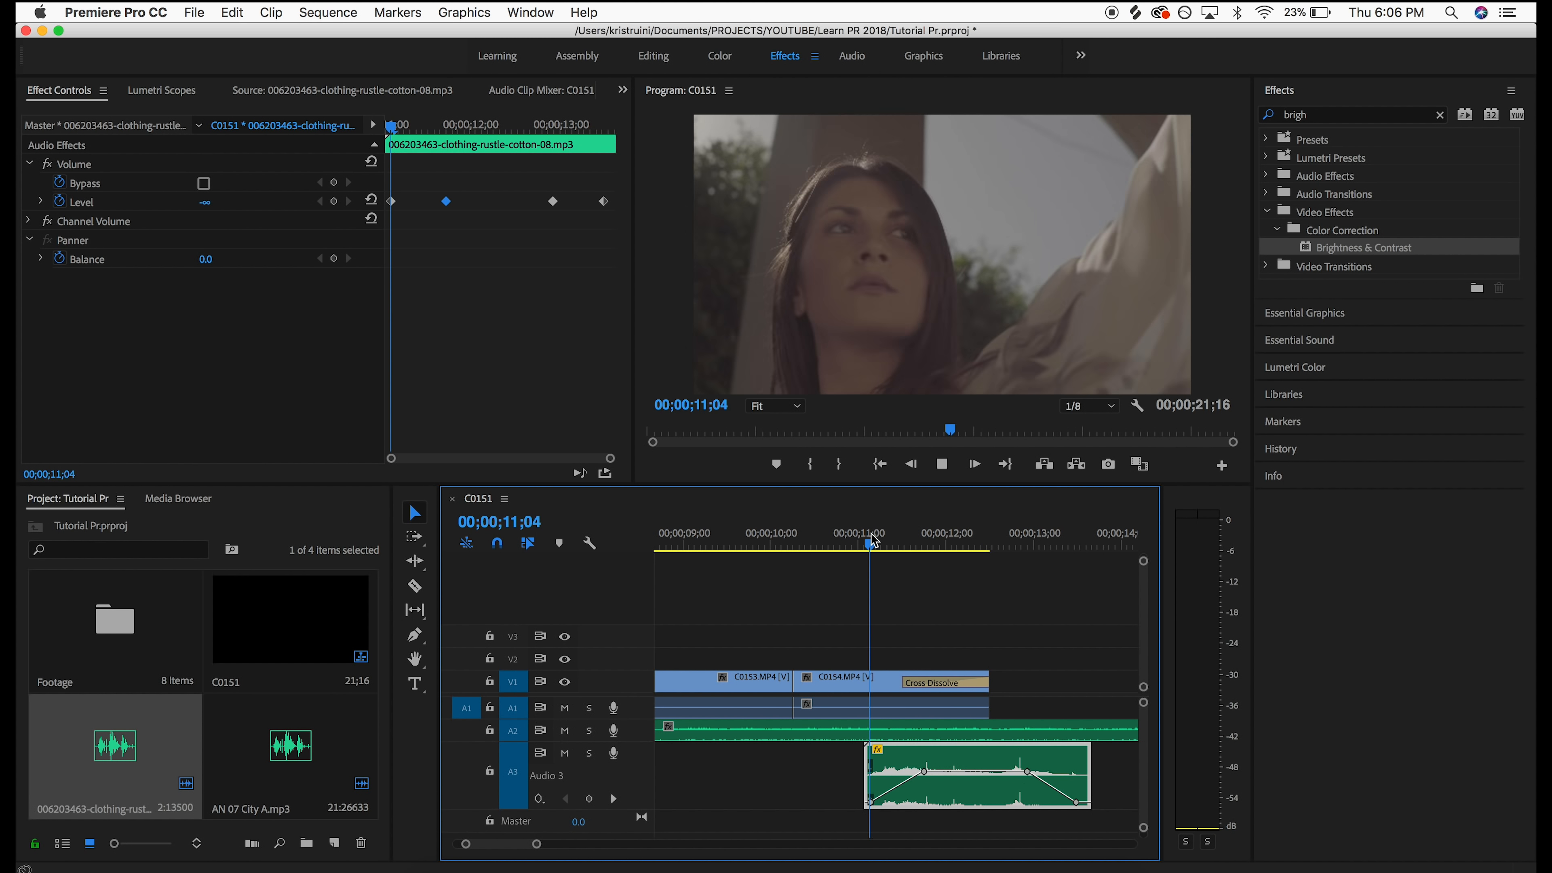
{"action": "key", "text": "space"}
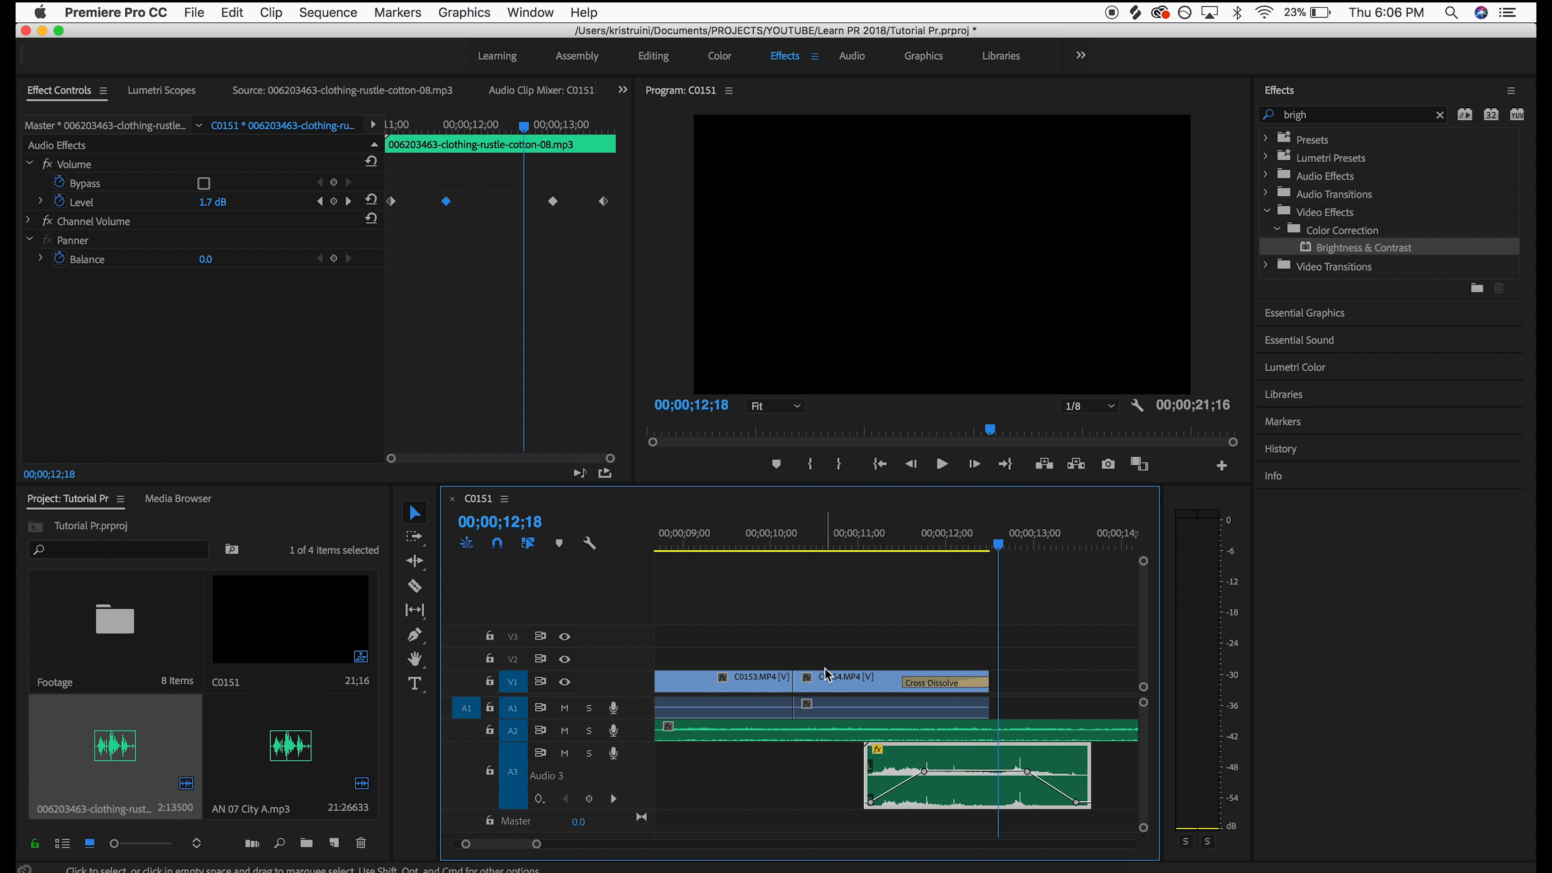
Clear the effects search, select clip C0151.MP4 in the sequence and switch to the Color workspace
{"action": "scroll", "coordinate": [825, 668], "scroll_direction": "left", "scroll_amount": 8}
{"action": "scroll", "coordinate": [825, 669], "scroll_direction": "down", "scroll_amount": 4}
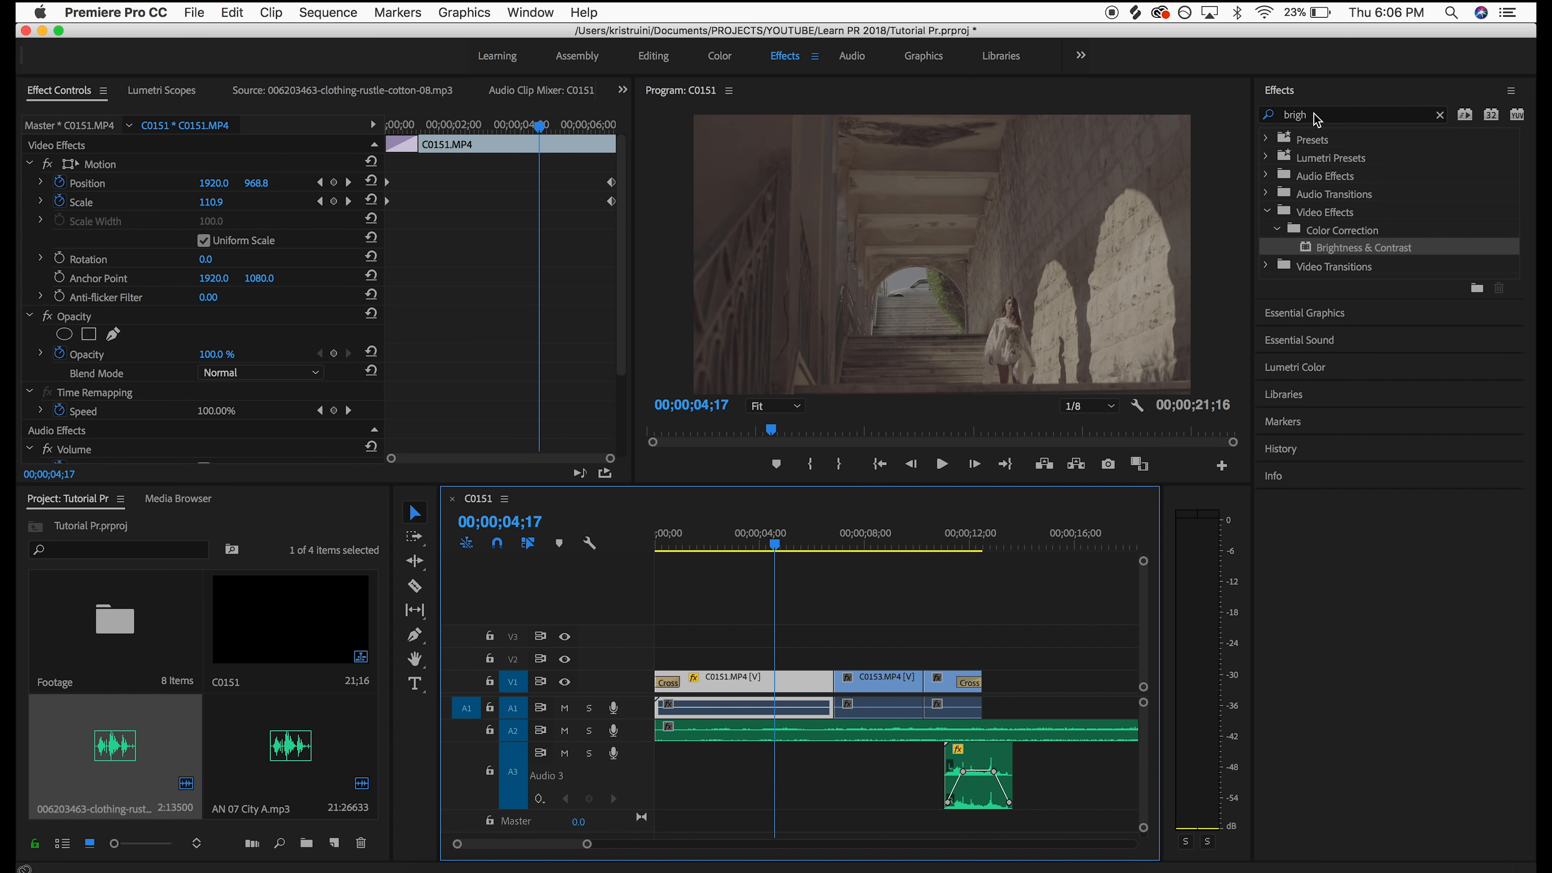
{"action": "left_click", "coordinate": [1316, 113]}
{"action": "key", "text": "Escape"}
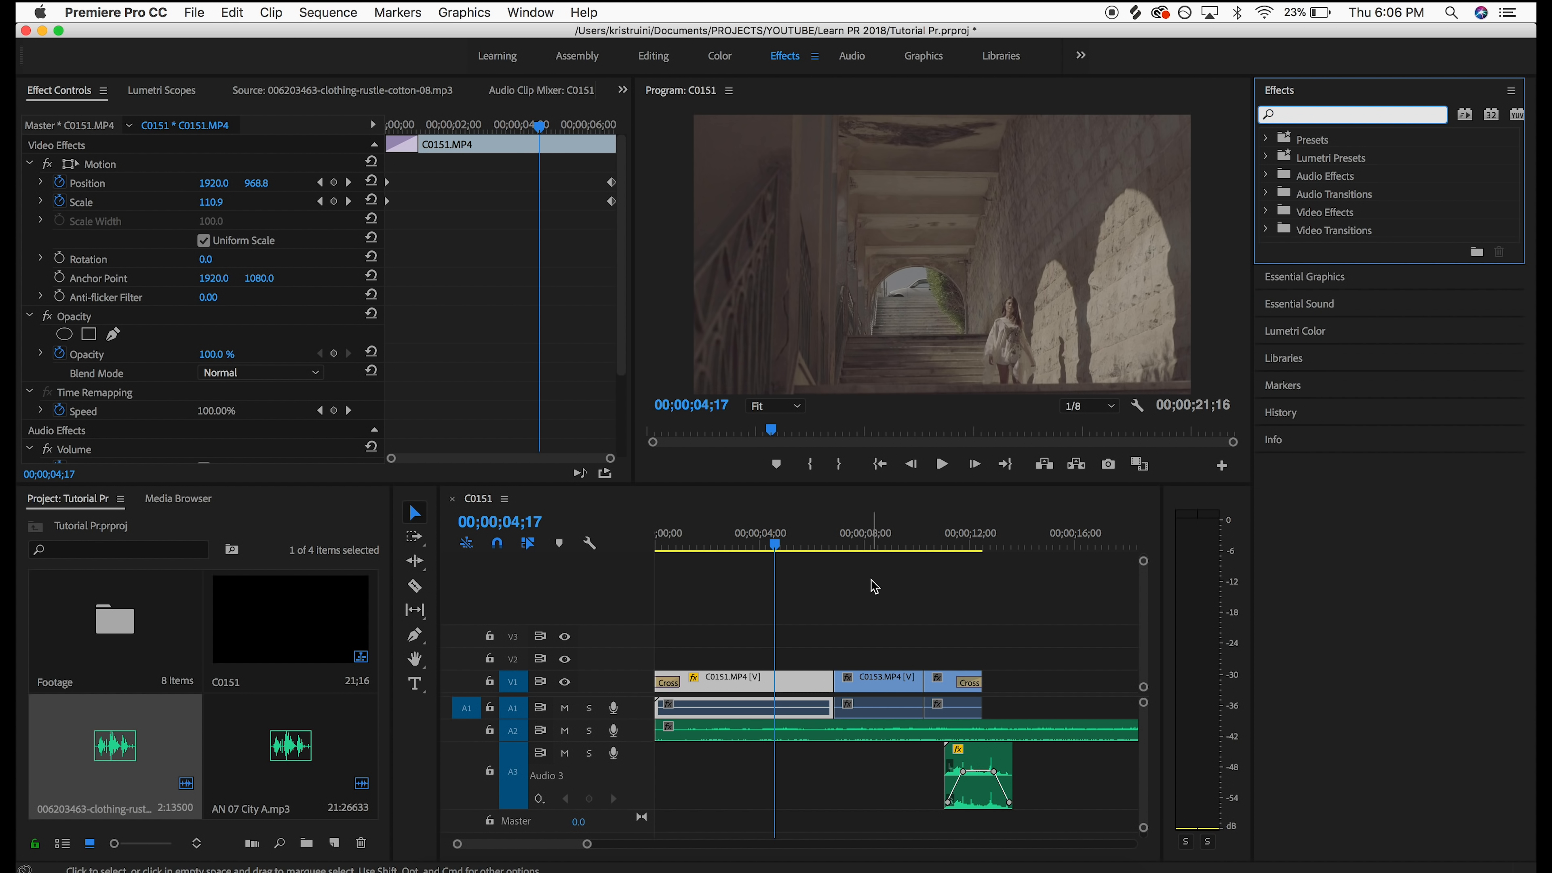
{"action": "left_click", "coordinate": [721, 611]}
{"action": "left_click", "coordinate": [721, 678]}
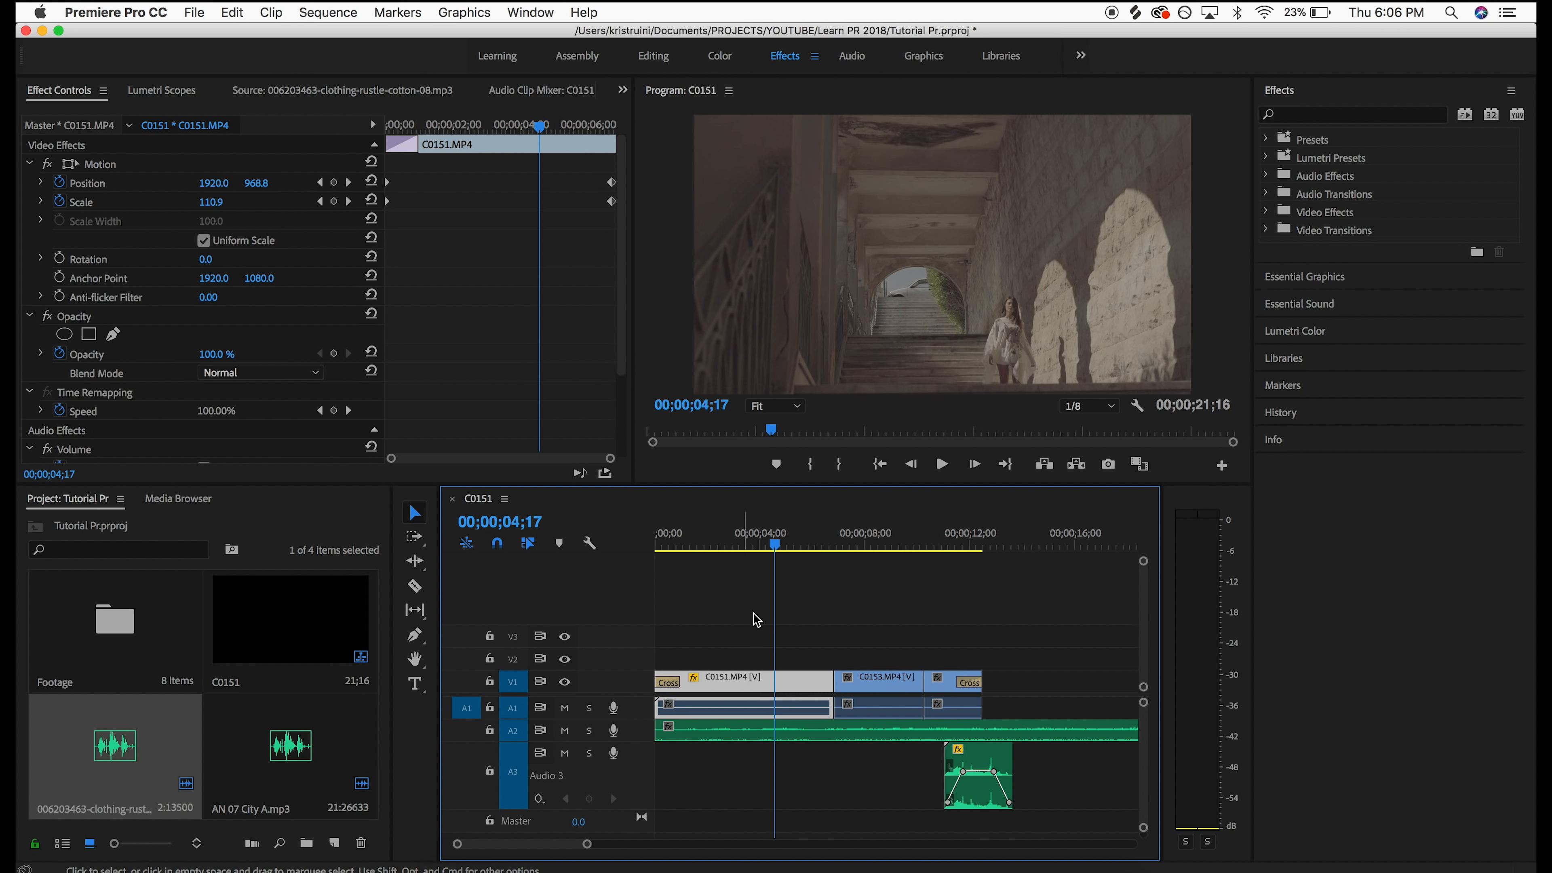
{"action": "left_click", "coordinate": [719, 57]}
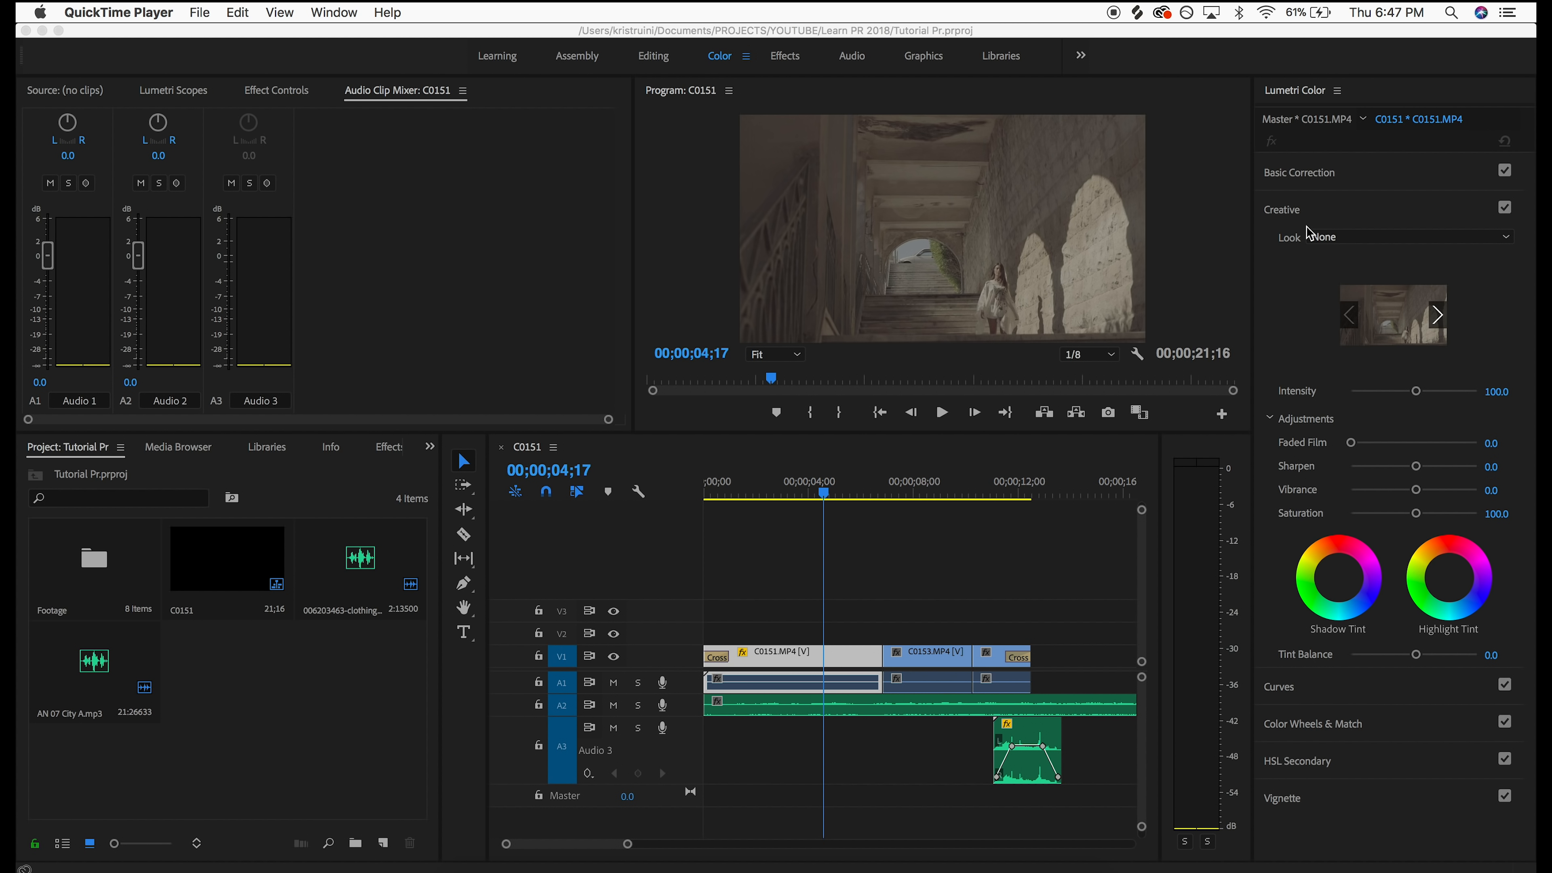
Apply A7s Cine.C0052.cube from the A7s_Cine_Lut folder as the input LUT of clip C0151.MP4
{"action": "left_click", "coordinate": [1305, 179]}
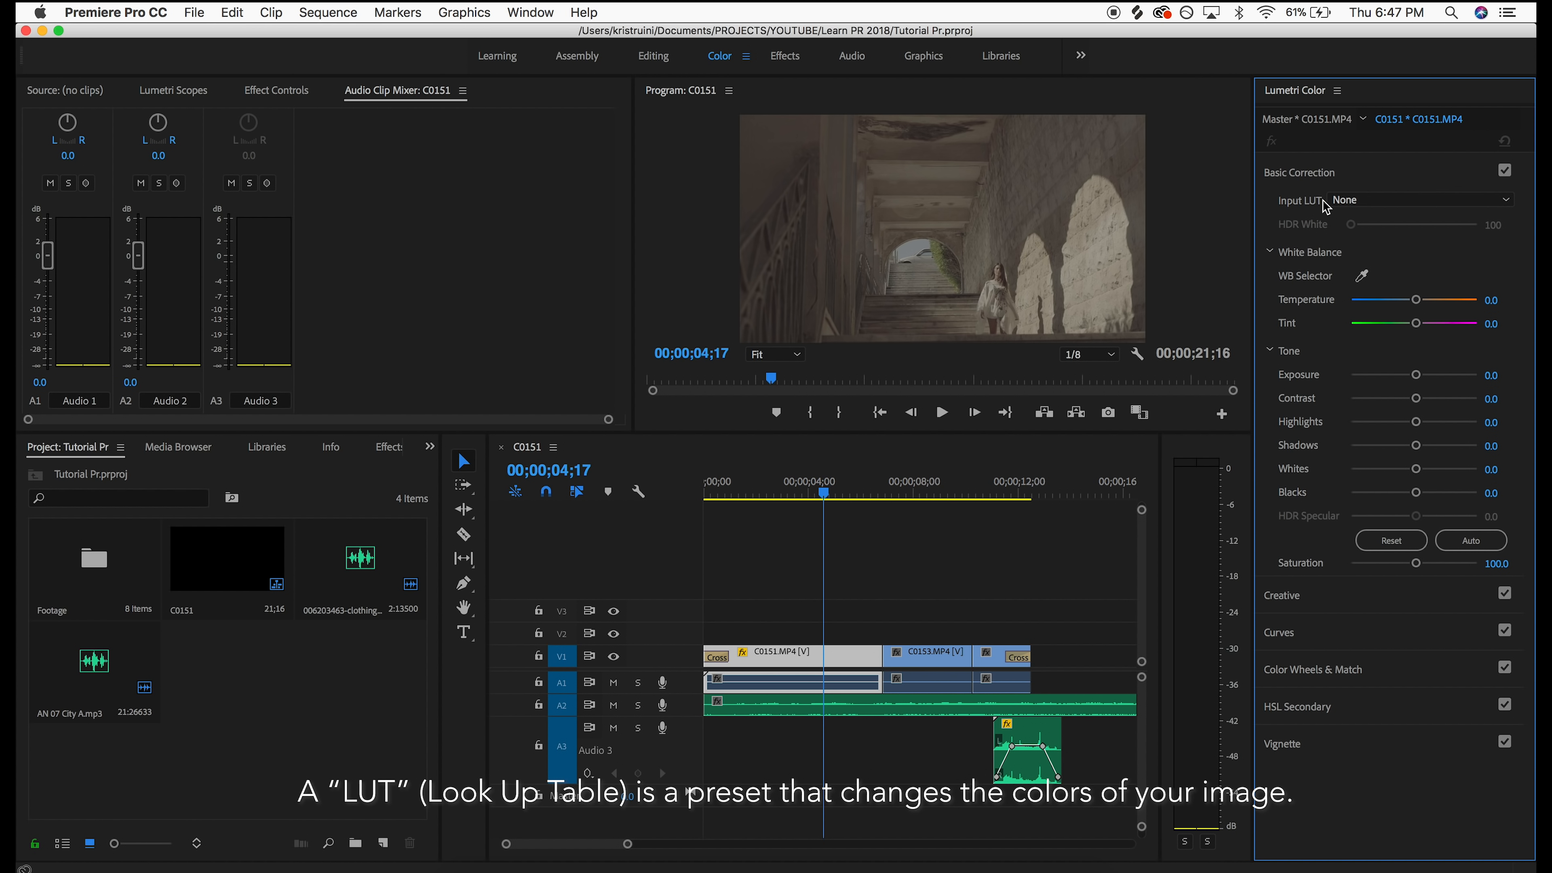
{"action": "left_click", "coordinate": [1344, 200]}
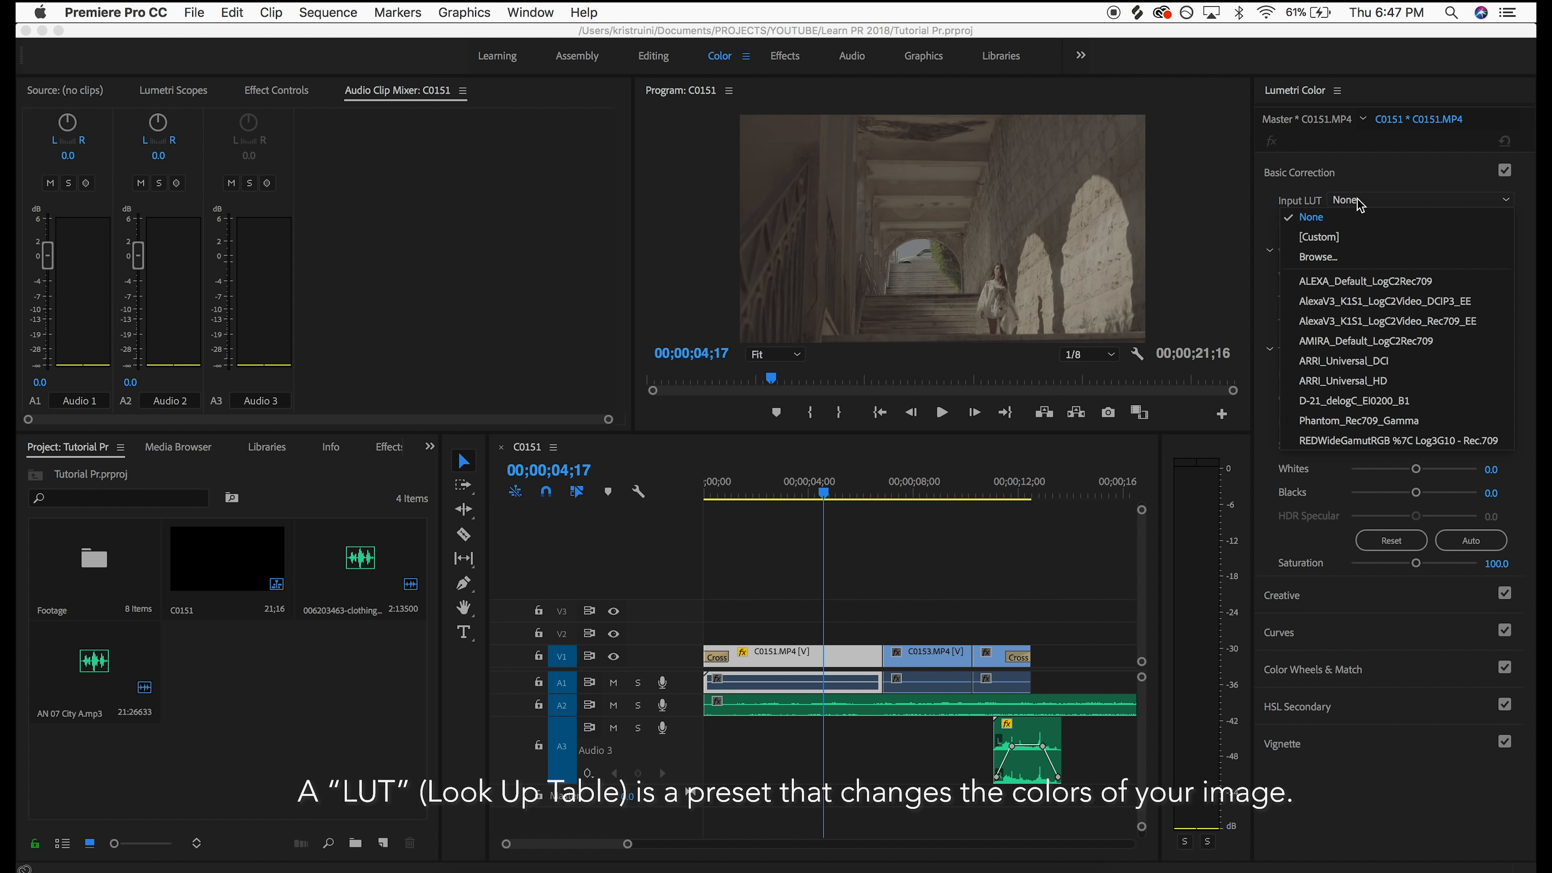
{"action": "left_click", "coordinate": [1317, 256]}
{"action": "left_click", "coordinate": [526, 392]}
{"action": "left_click", "coordinate": [648, 440]}
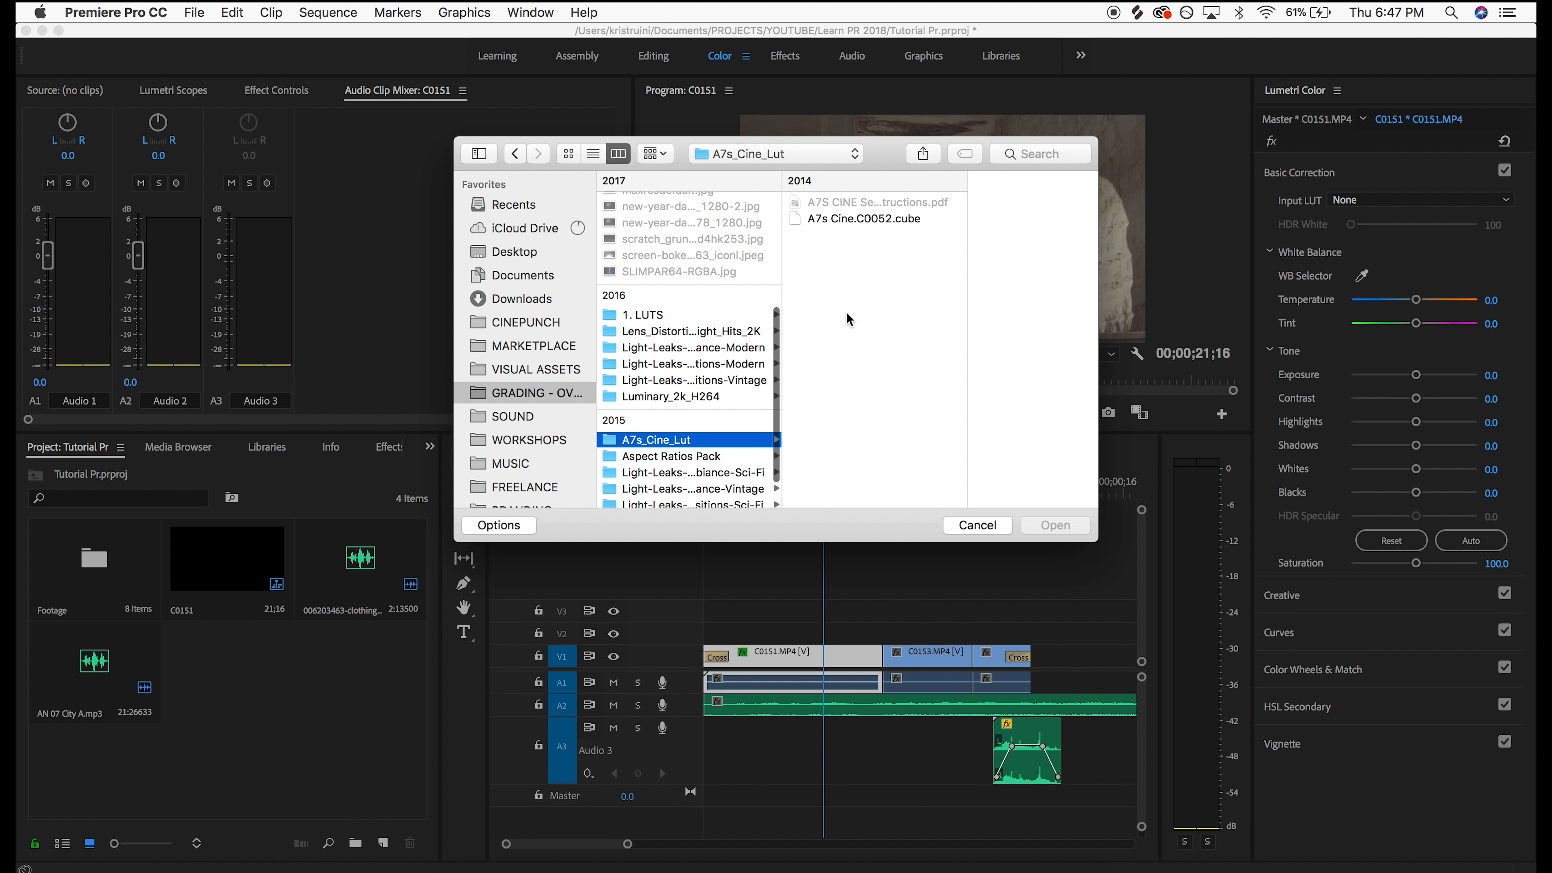
{"action": "double_click", "coordinate": [855, 221]}
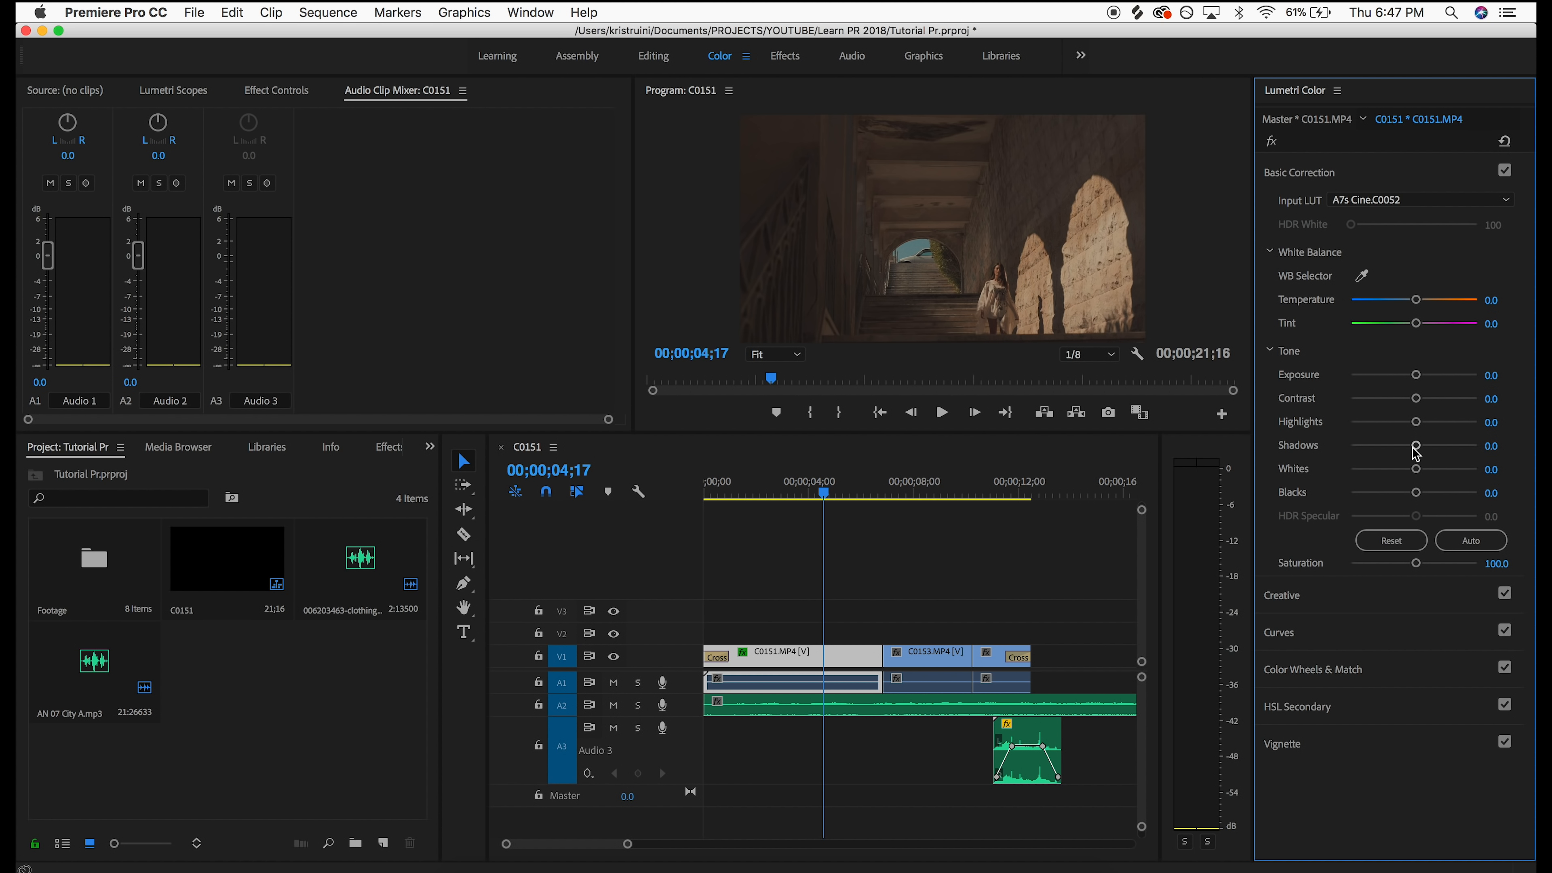
Set C0151.MP4's shadows to 48.6, contrast to 42.9, highlights to -30, saturation to 120 and temperature to 7.1, and compare it with C0153.MP4
{"action": "left_click_drag", "start_coordinate": [1422, 449], "coordinate": [1437, 450]}
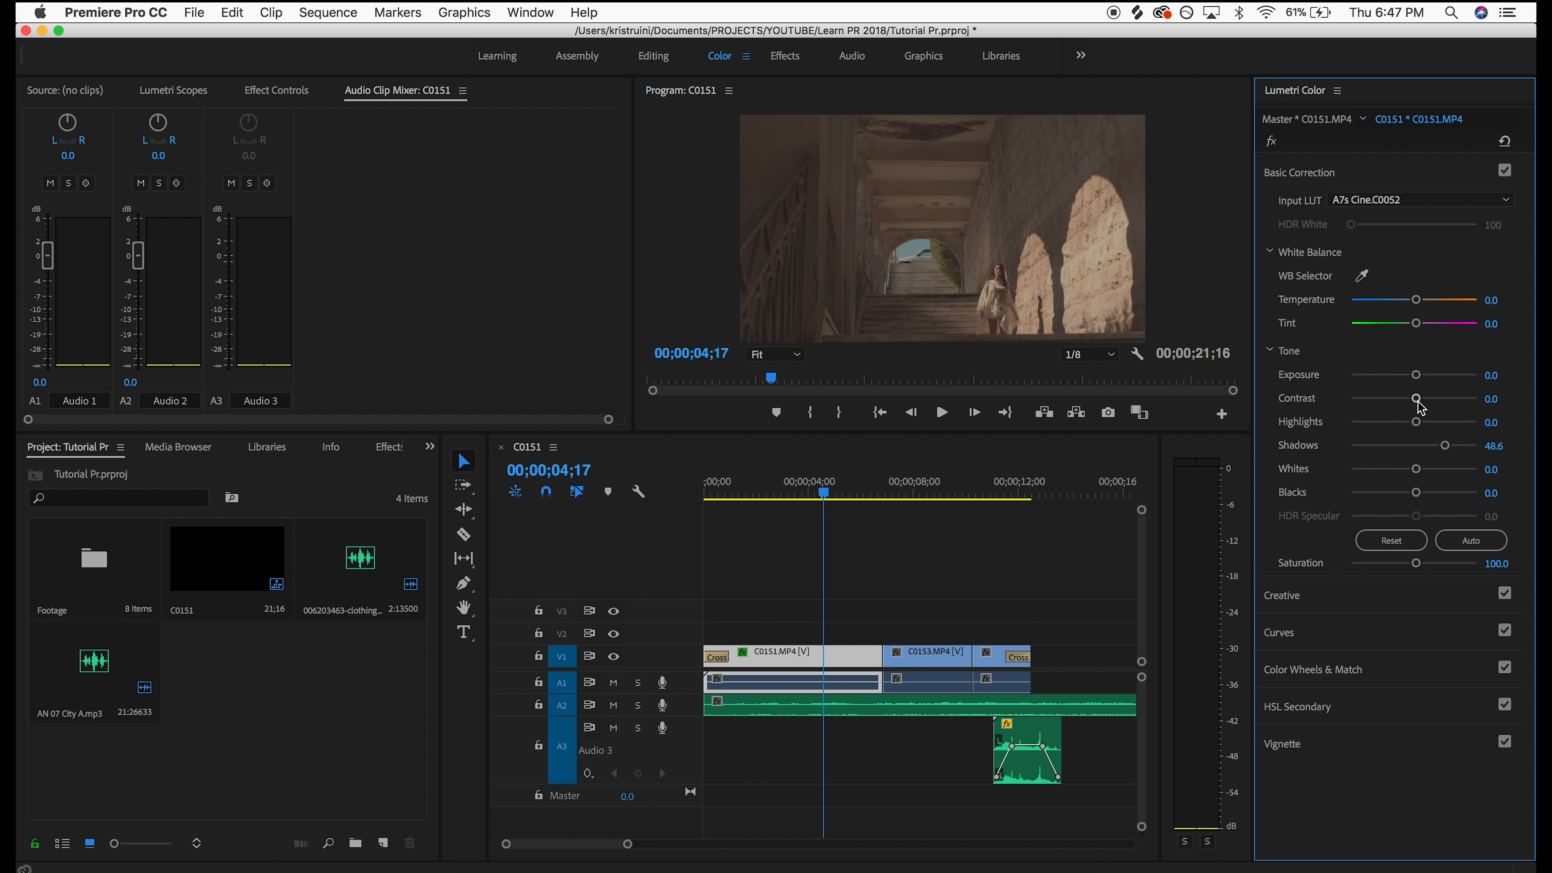
{"action": "left_click_drag", "start_coordinate": [1418, 401], "coordinate": [1443, 402]}
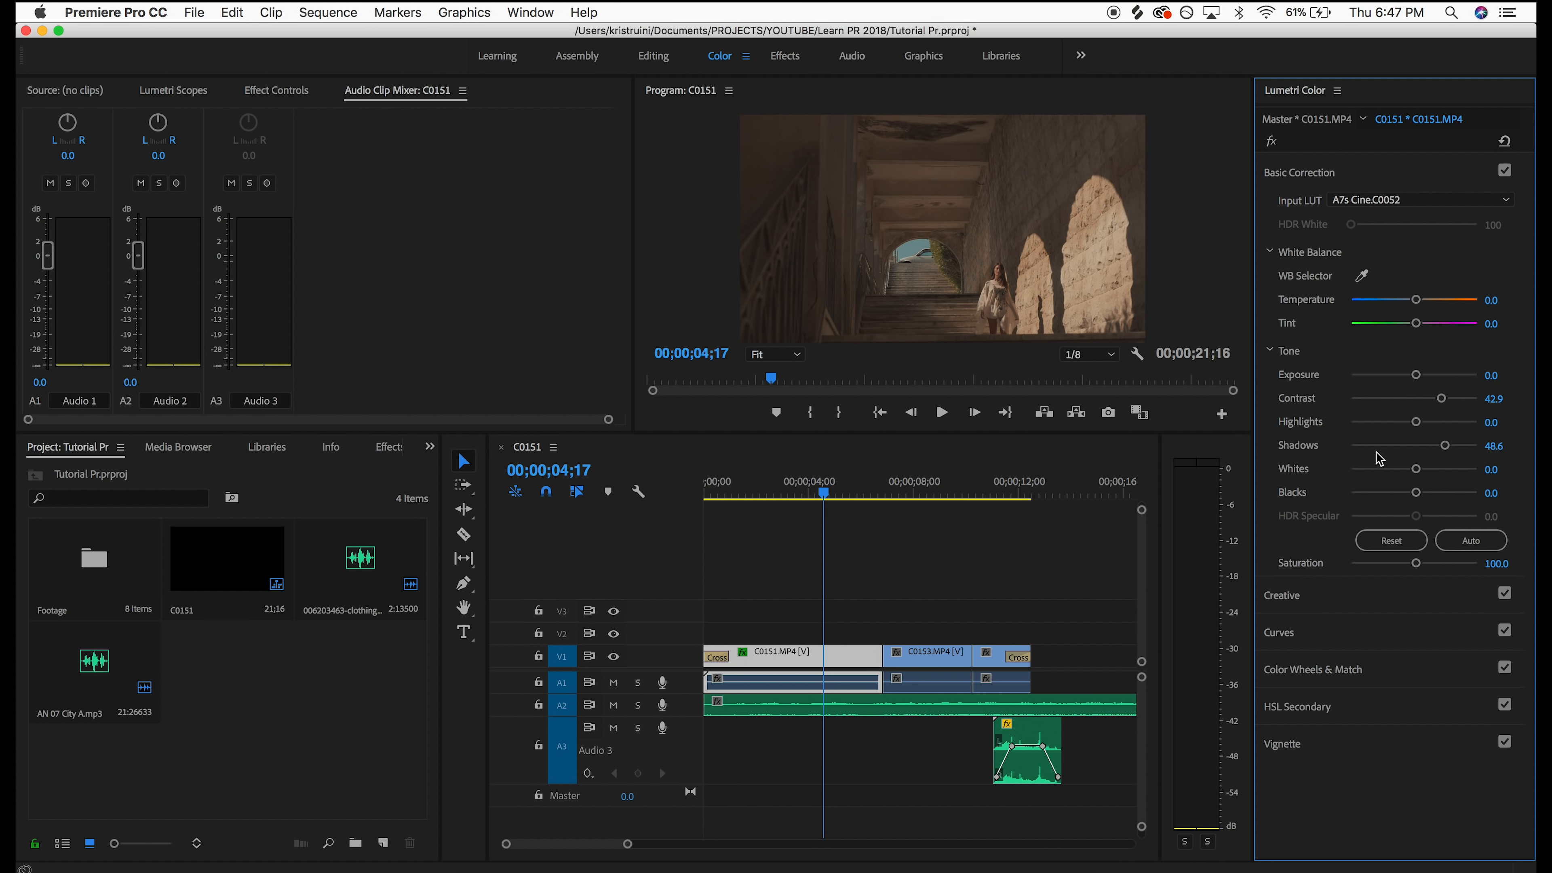
{"action": "left_click_drag", "start_coordinate": [1417, 423], "coordinate": [1383, 422]}
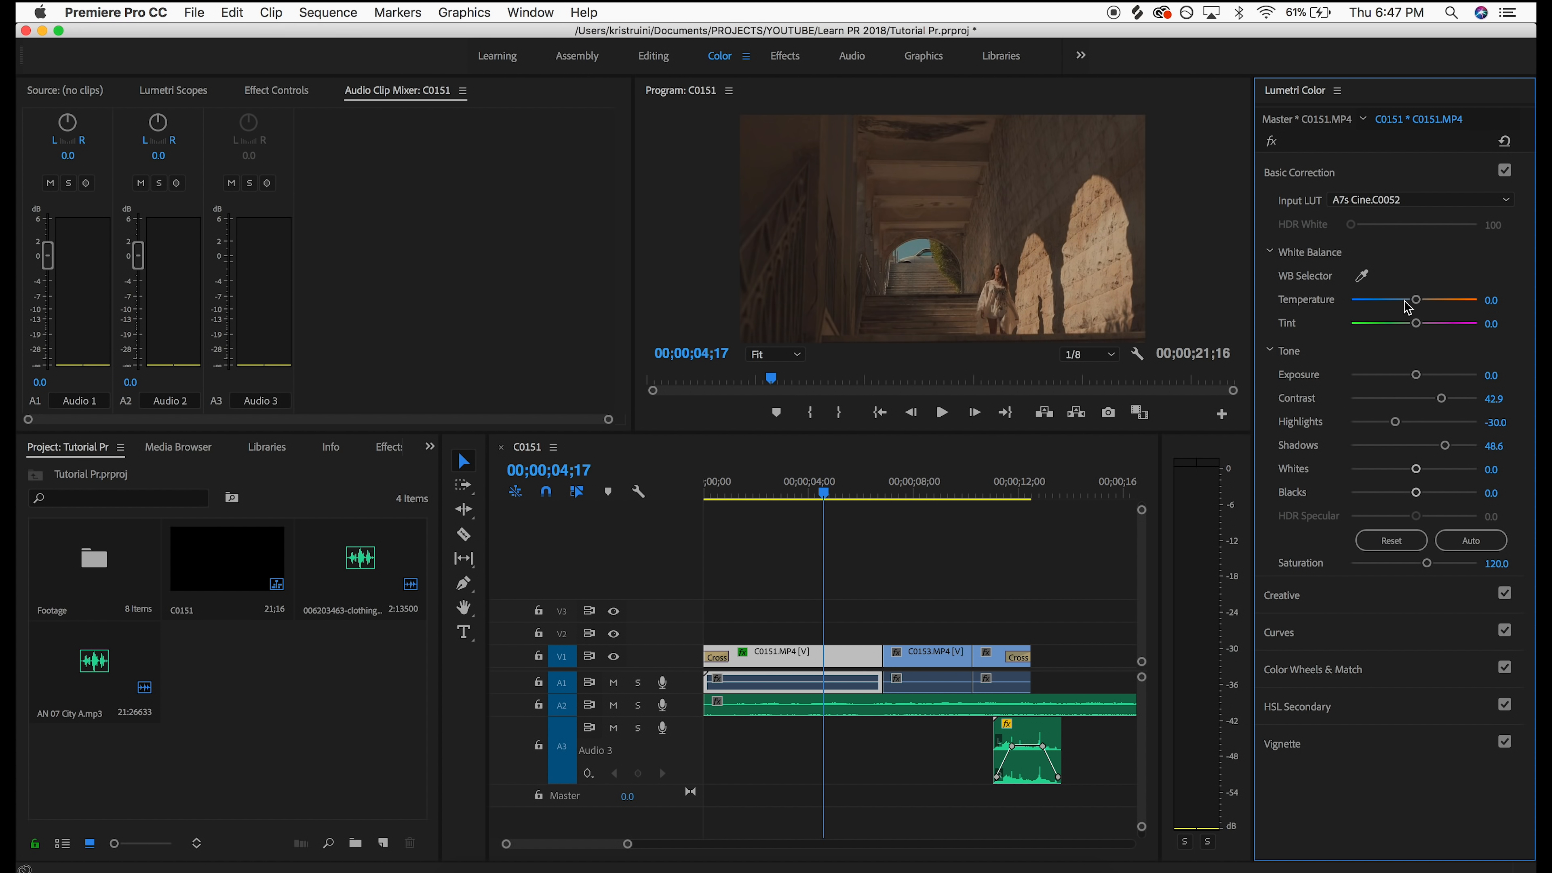
{"action": "mouse_move", "coordinate": [1414, 304]}
{"action": "left_mouse_down"}
{"action": "mouse_move", "coordinate": [1437, 304]}
{"action": "mouse_move", "coordinate": [1392, 304]}
{"action": "mouse_move", "coordinate": [1419, 314]}
{"action": "left_mouse_up"}
{"action": "left_click_drag", "start_coordinate": [839, 487], "coordinate": [891, 493]}
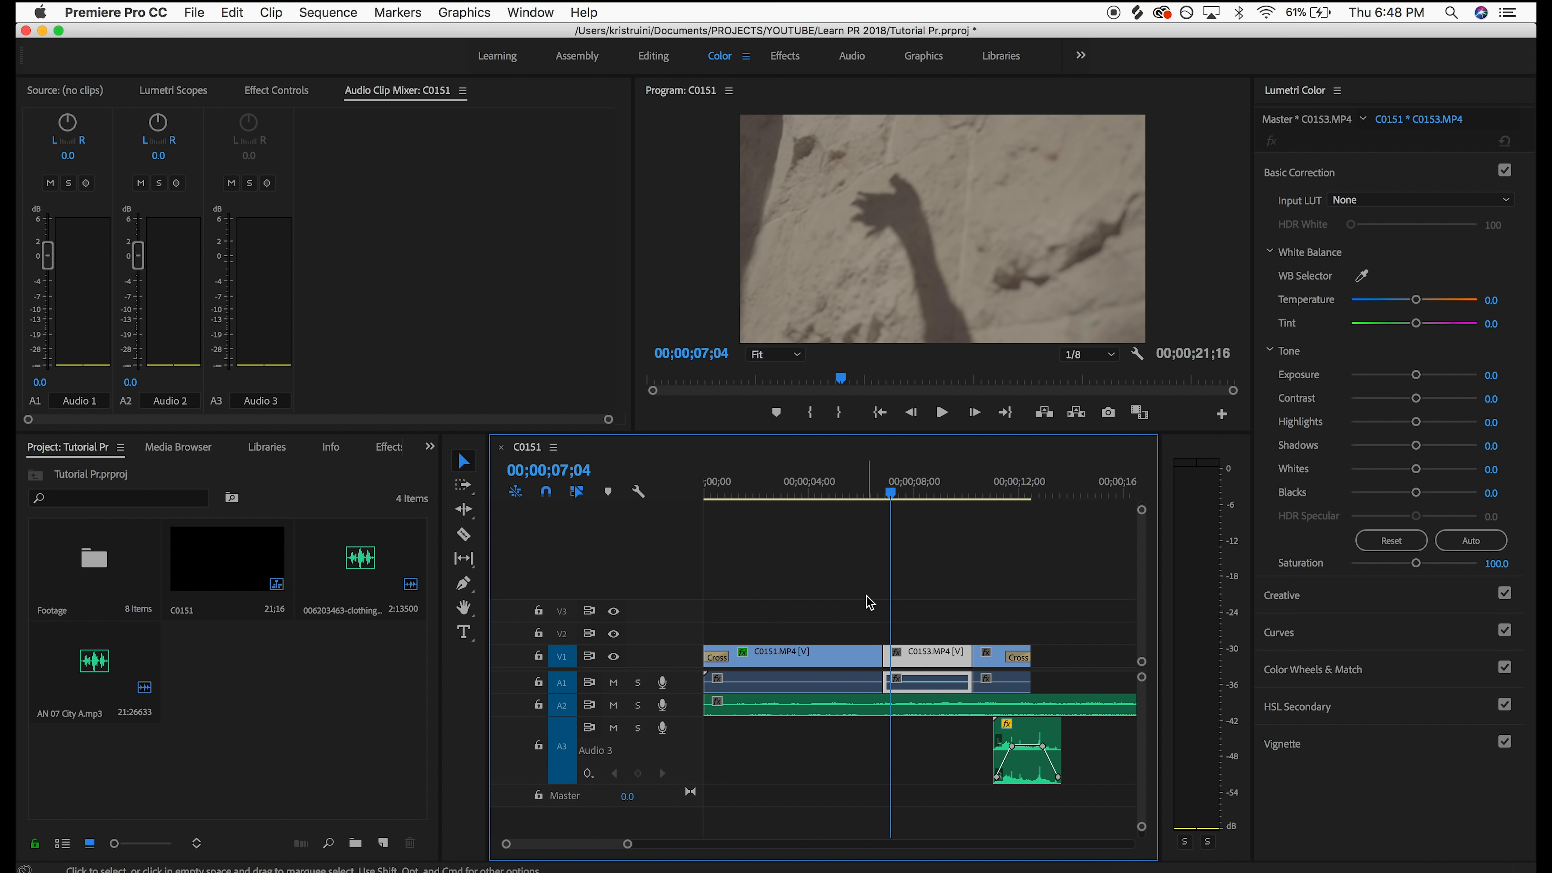
{"action": "left_click", "coordinate": [845, 493]}
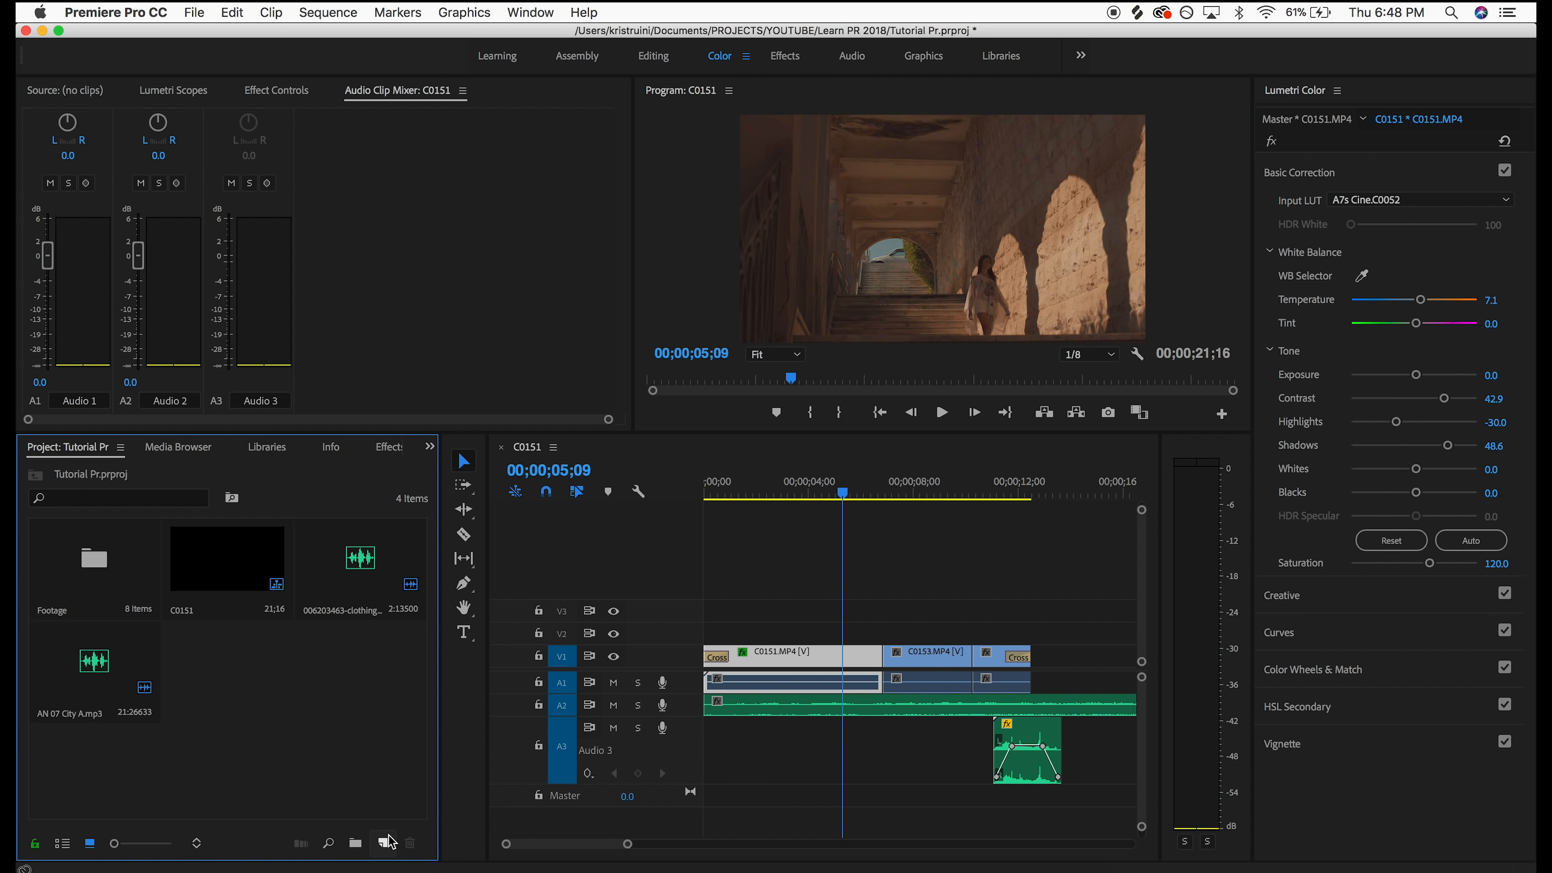
Create a 3840 x 2160 adjustment layer, place it at the start of track V2 and extend it to the end of the last video clip
{"action": "left_click", "coordinate": [384, 846]}
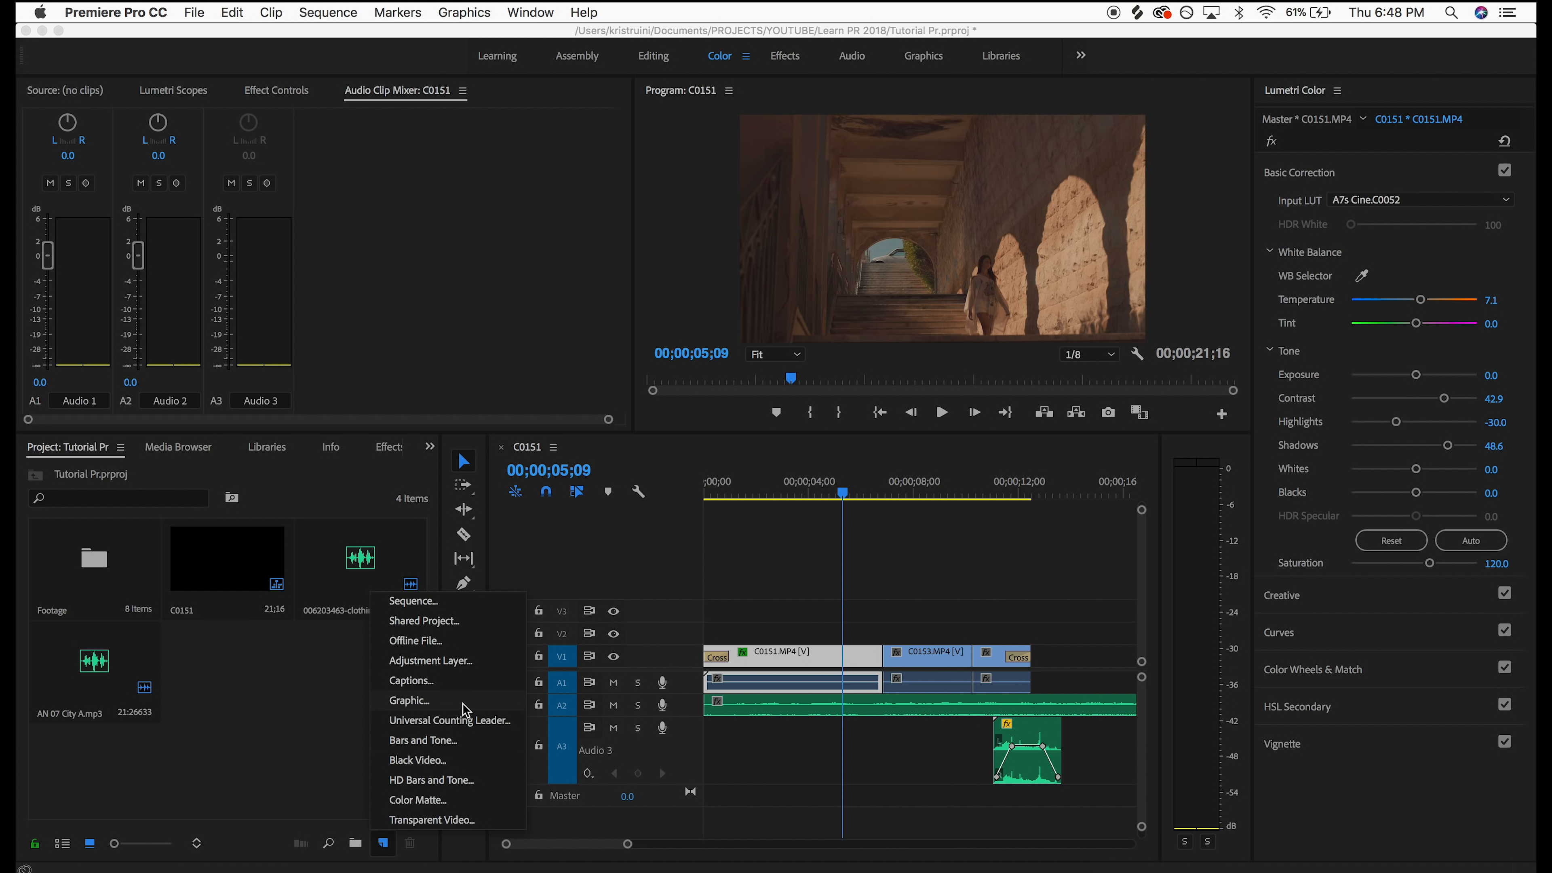
{"action": "left_click", "coordinate": [464, 665]}
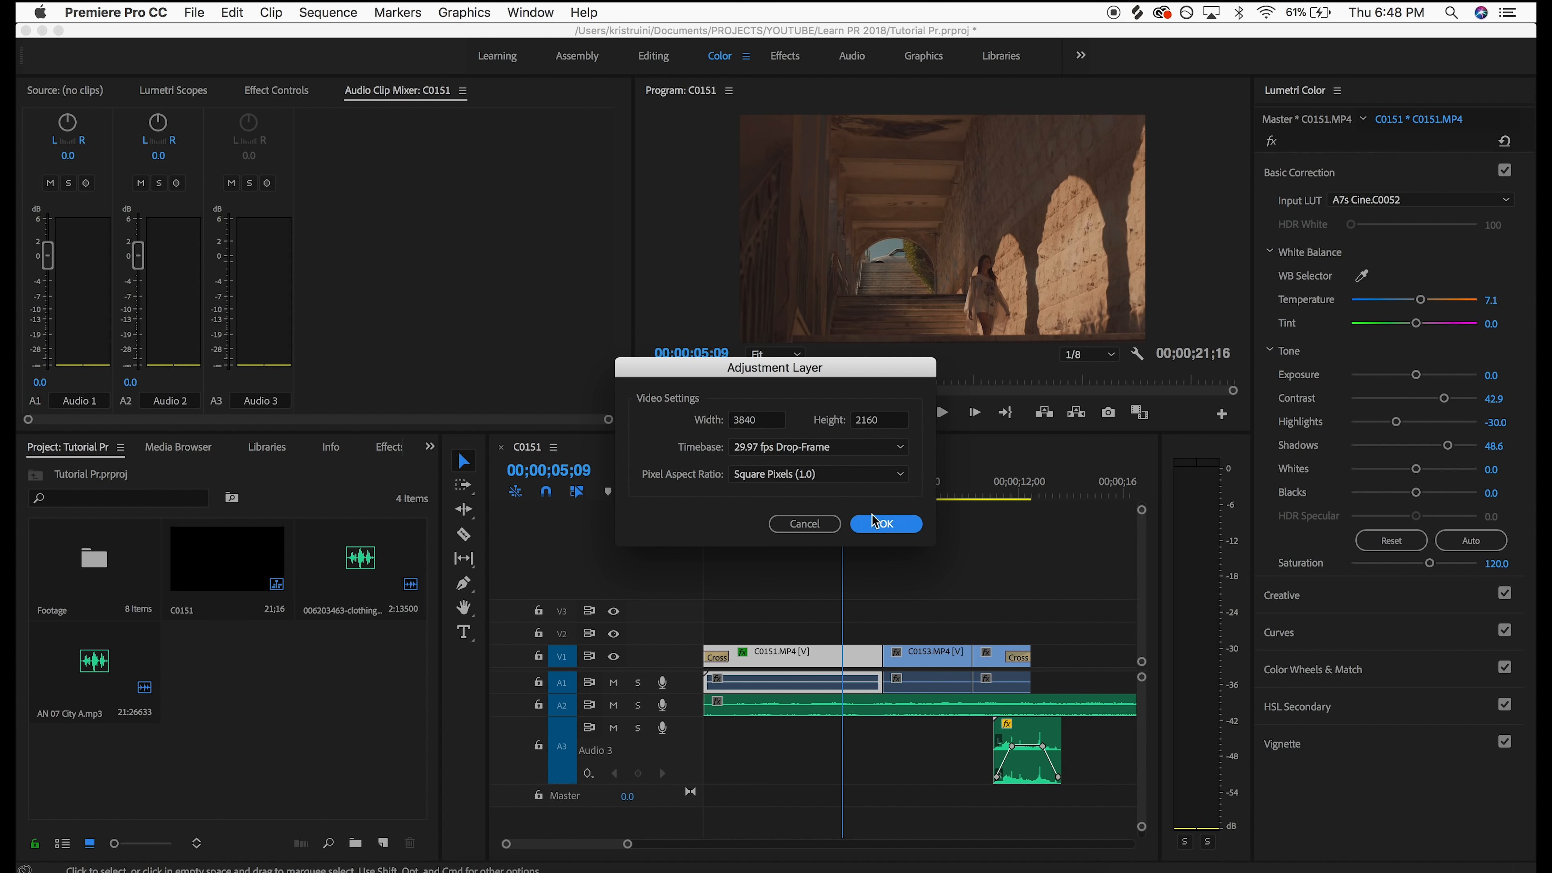
{"action": "left_click", "coordinate": [881, 531]}
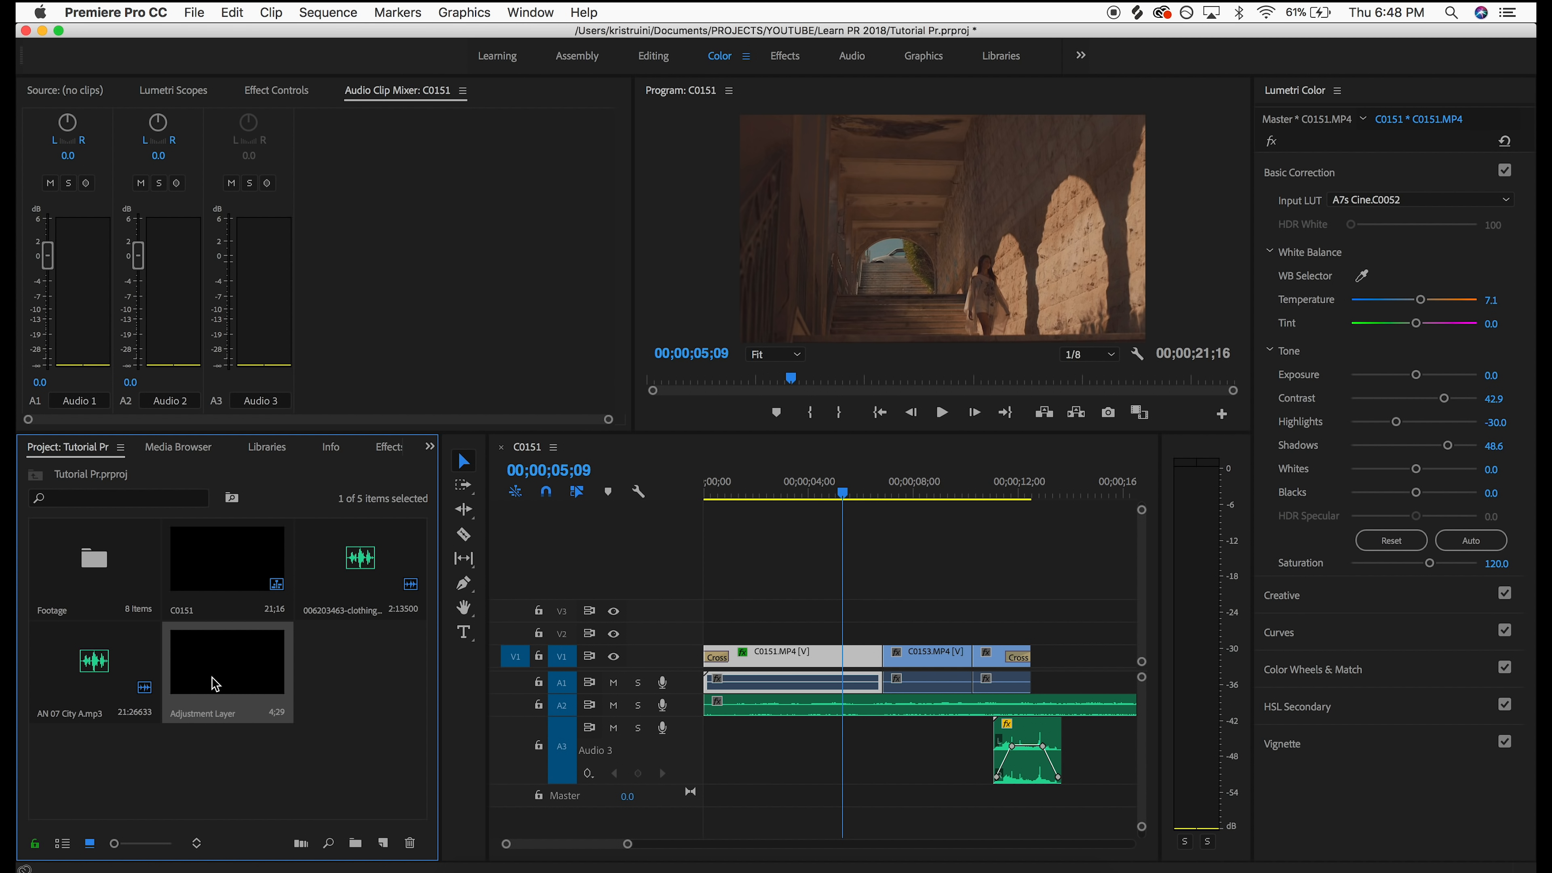
{"action": "left_click_drag", "start_coordinate": [248, 642], "coordinate": [704, 630]}
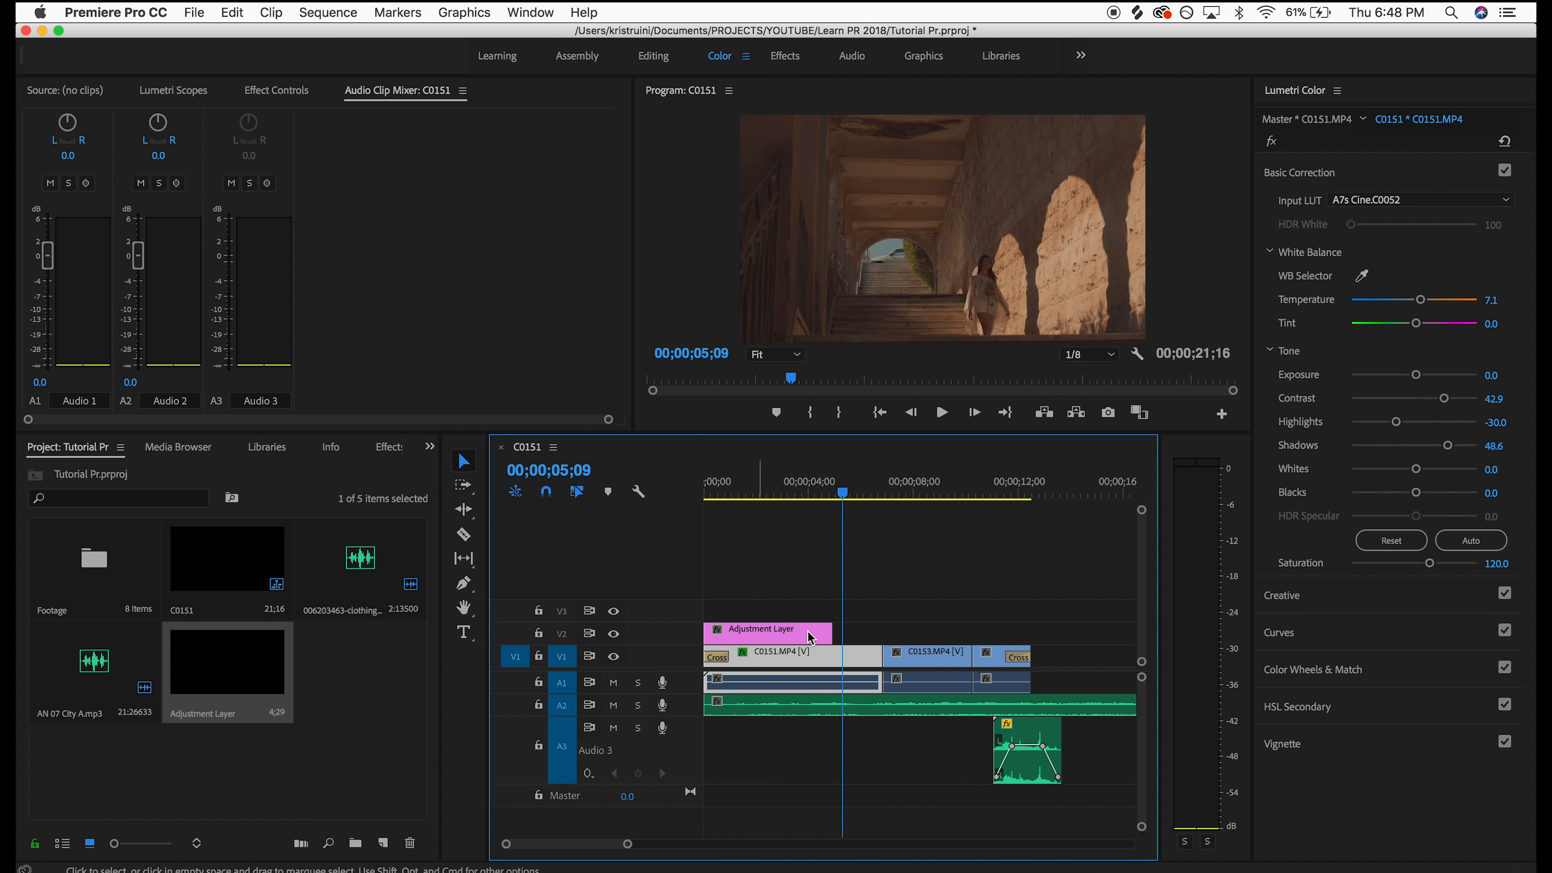
{"action": "left_click_drag", "start_coordinate": [825, 633], "coordinate": [1027, 619]}
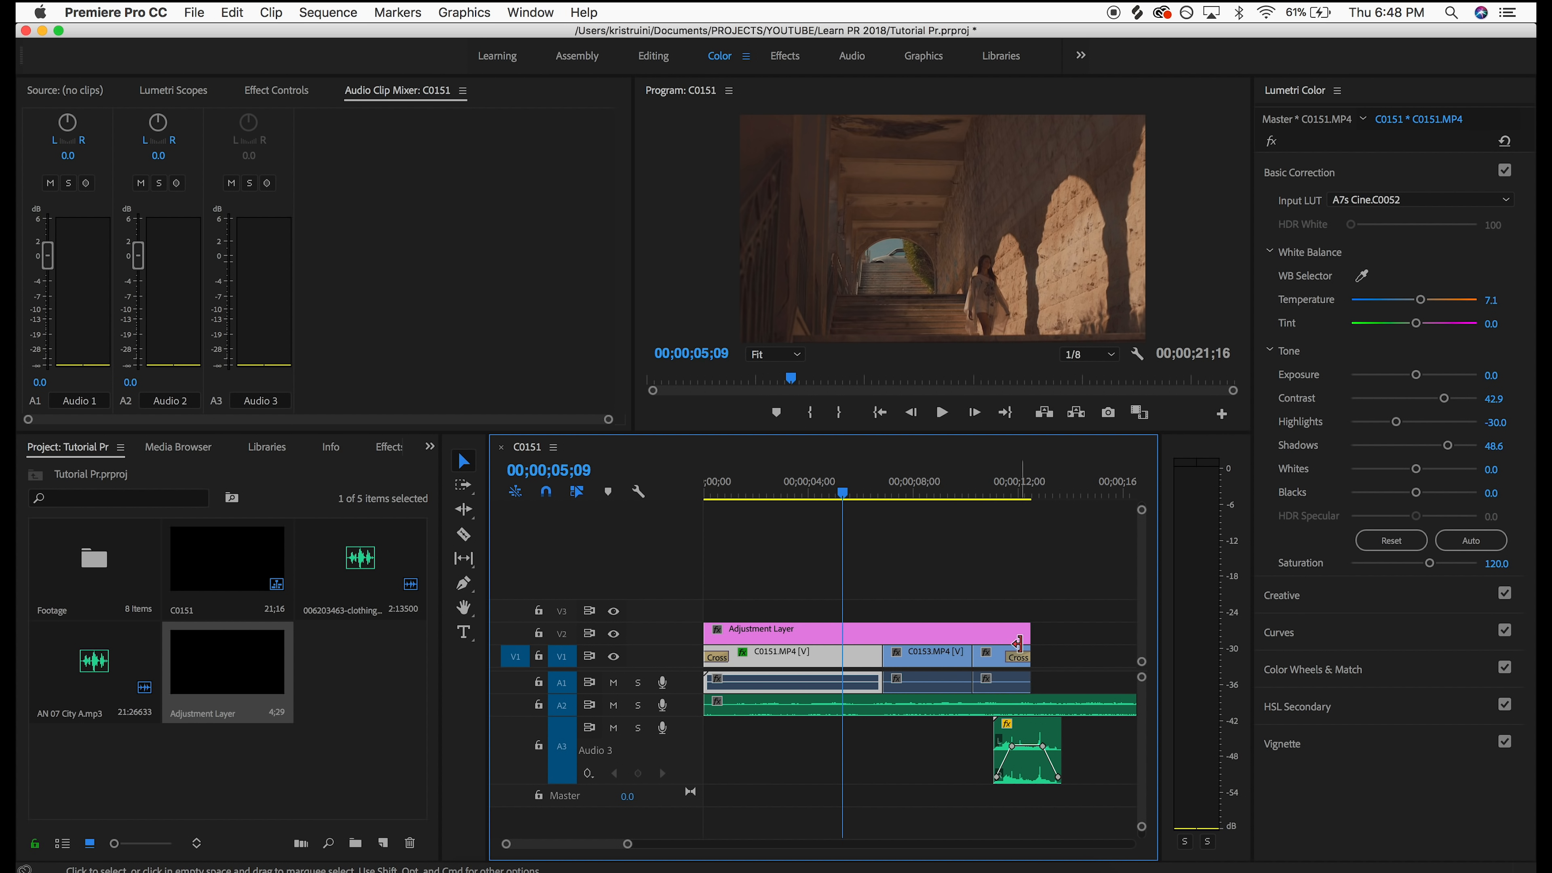
{"action": "left_click", "coordinate": [838, 637]}
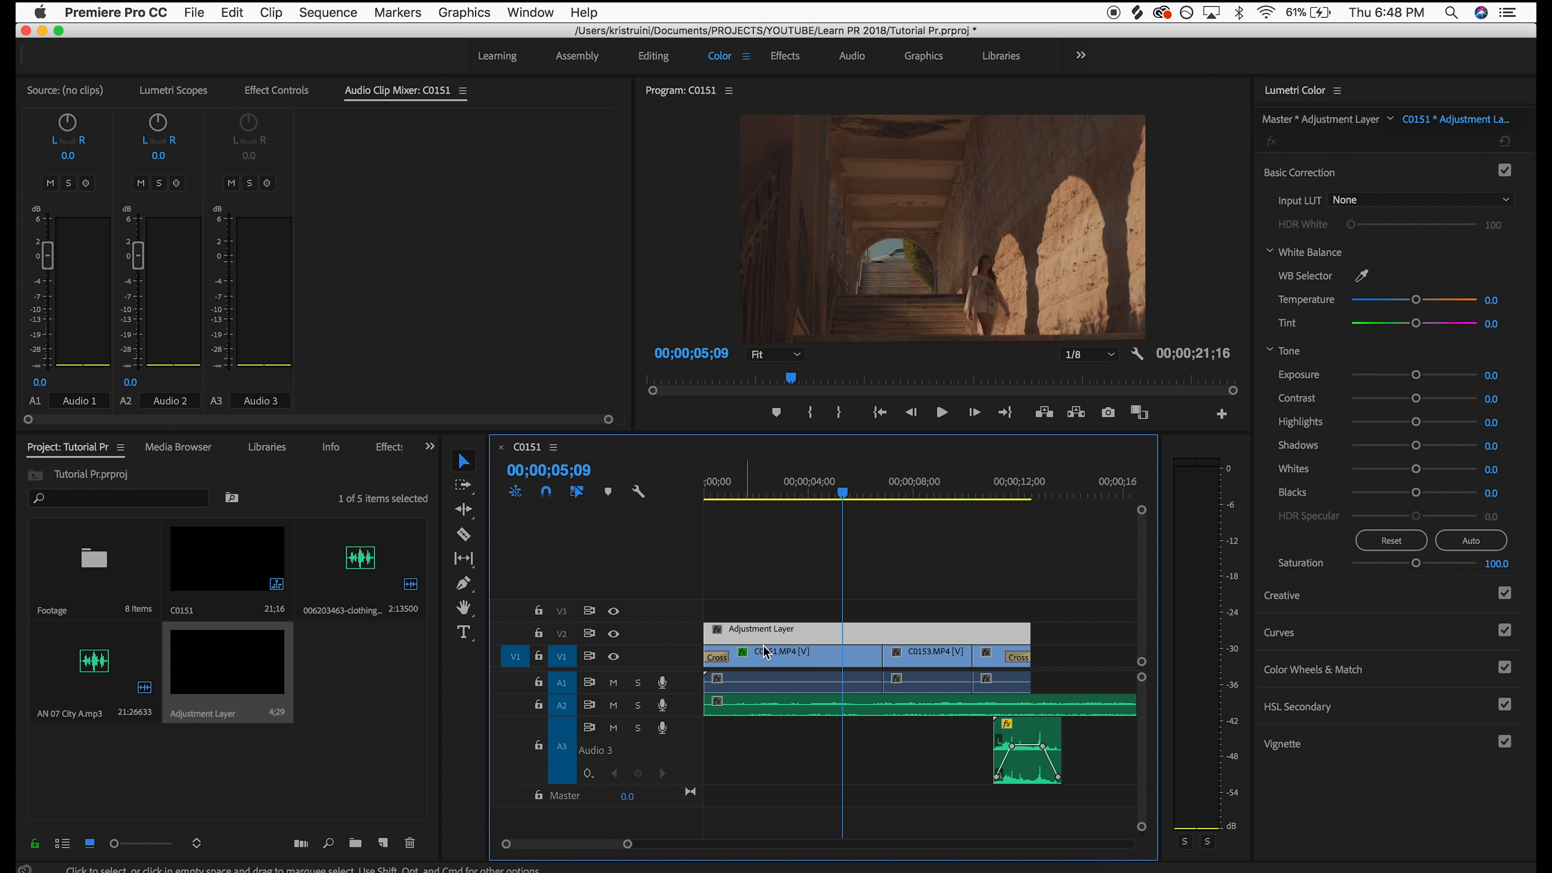
Reset the tone settings of clip C0151.MP4 and set its input LUT to None
{"action": "left_click", "coordinate": [834, 489]}
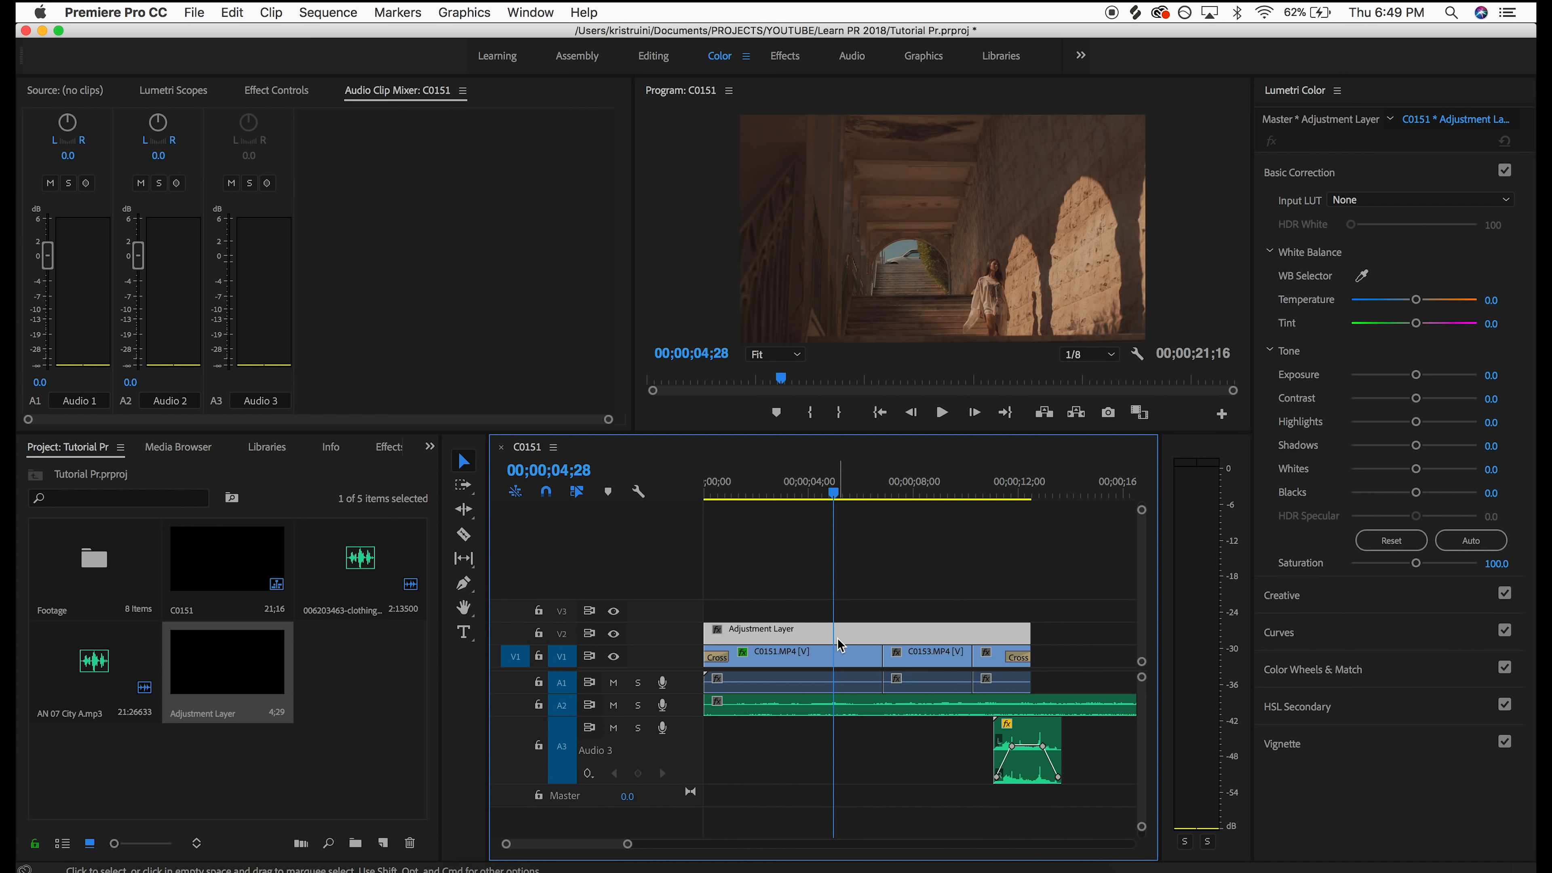
{"action": "left_click", "coordinate": [835, 662]}
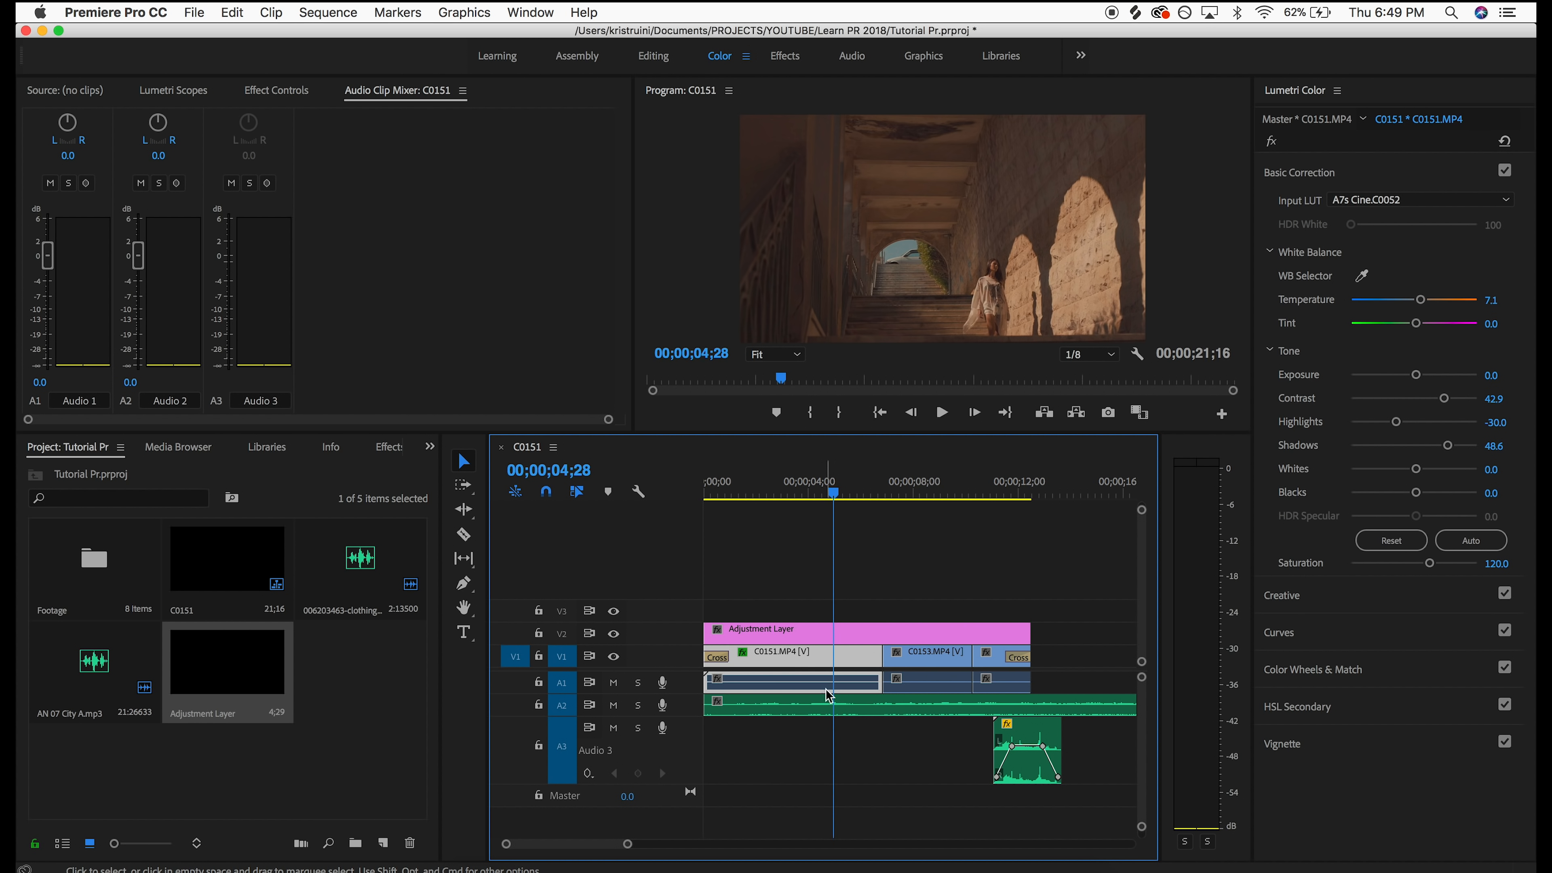
{"action": "left_click", "coordinate": [1388, 543]}
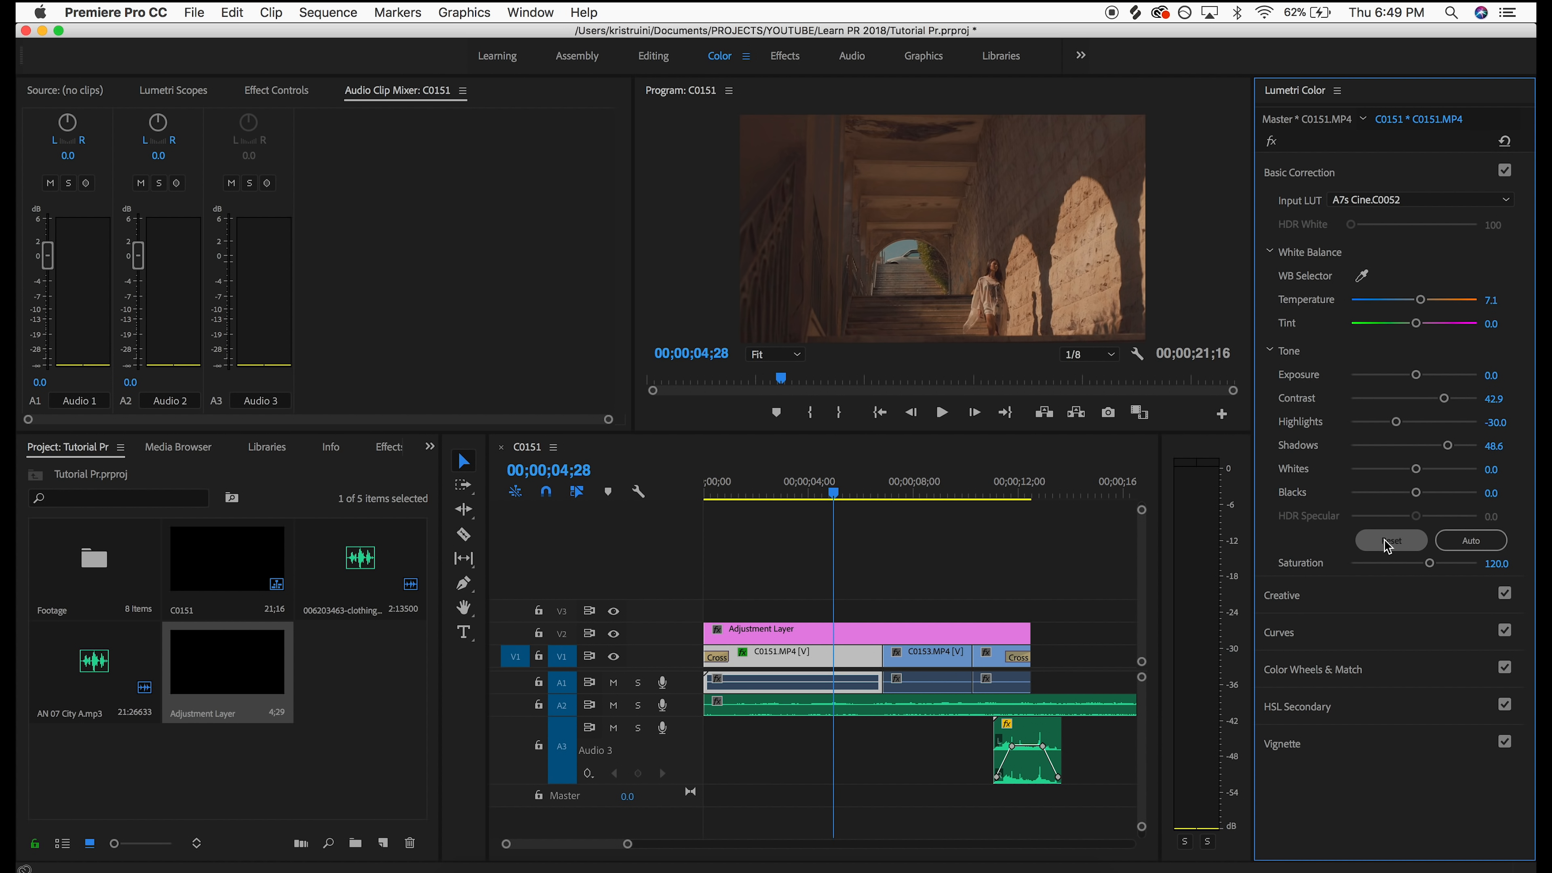
{"action": "left_click", "coordinate": [1359, 202]}
{"action": "left_click", "coordinate": [1312, 217]}
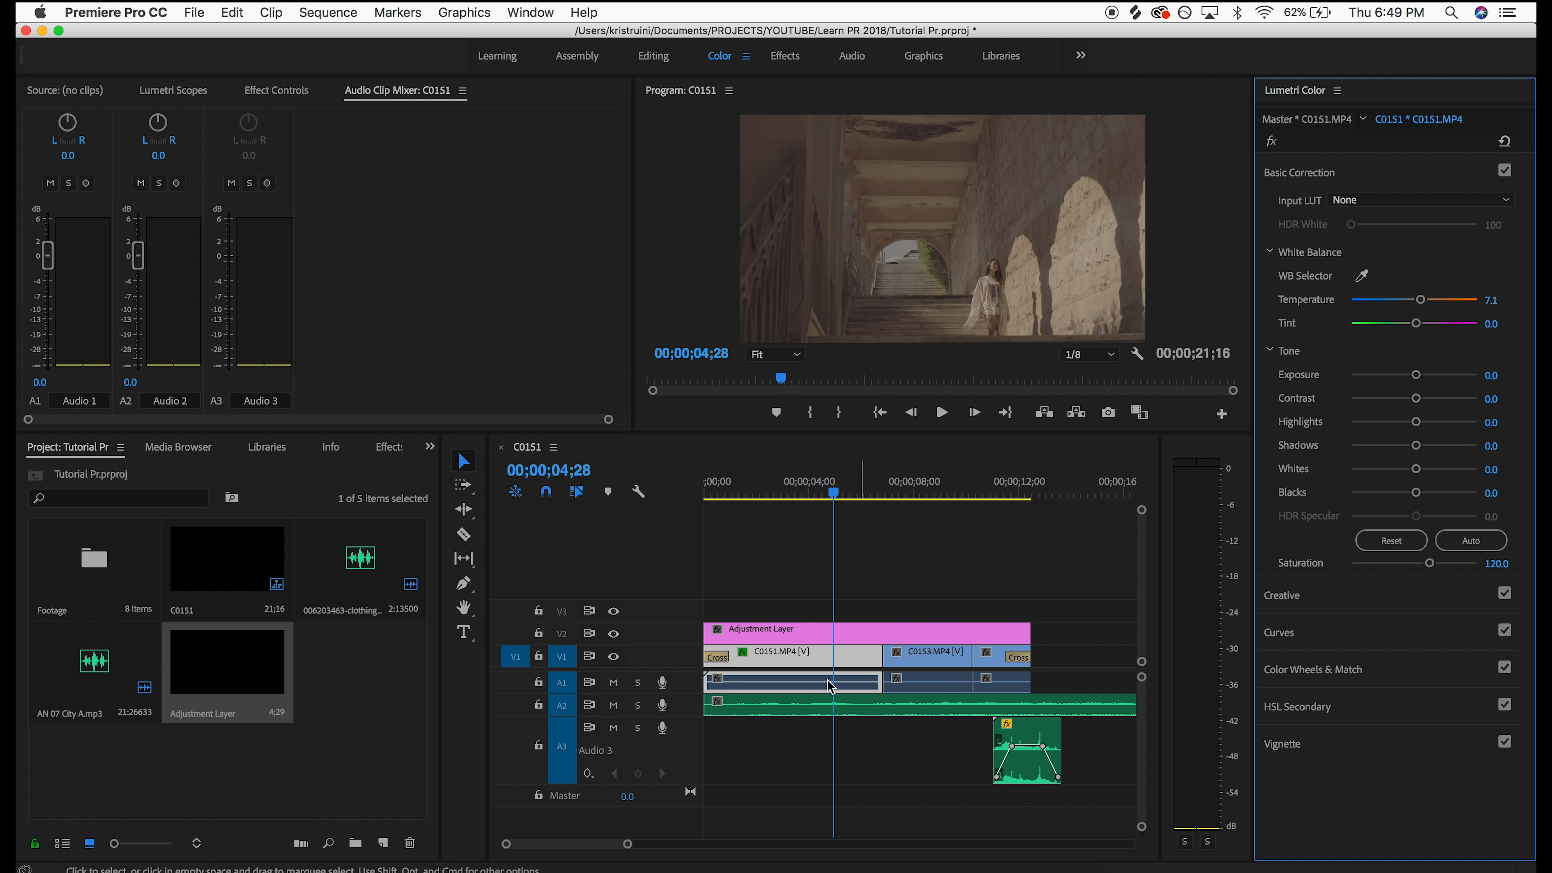
Apply the A7s Cine.C0052.cube input LUT to the adjustment layer, set contrast to 28.6 and shadows to 30, and scrub through the following clips
{"action": "left_click", "coordinate": [854, 637]}
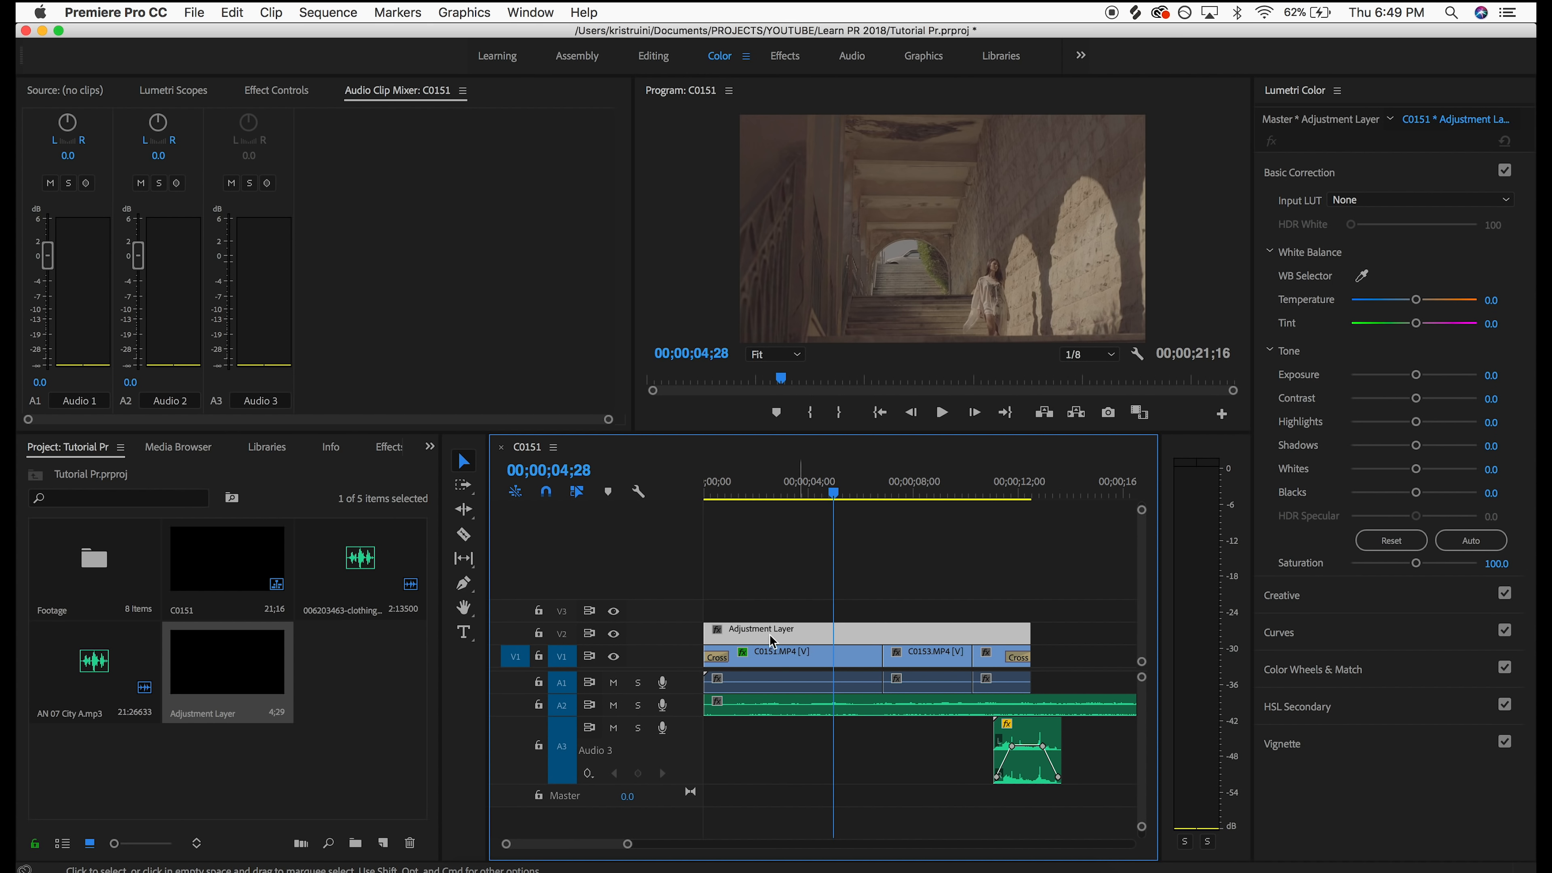
{"action": "left_click", "coordinate": [1361, 205]}
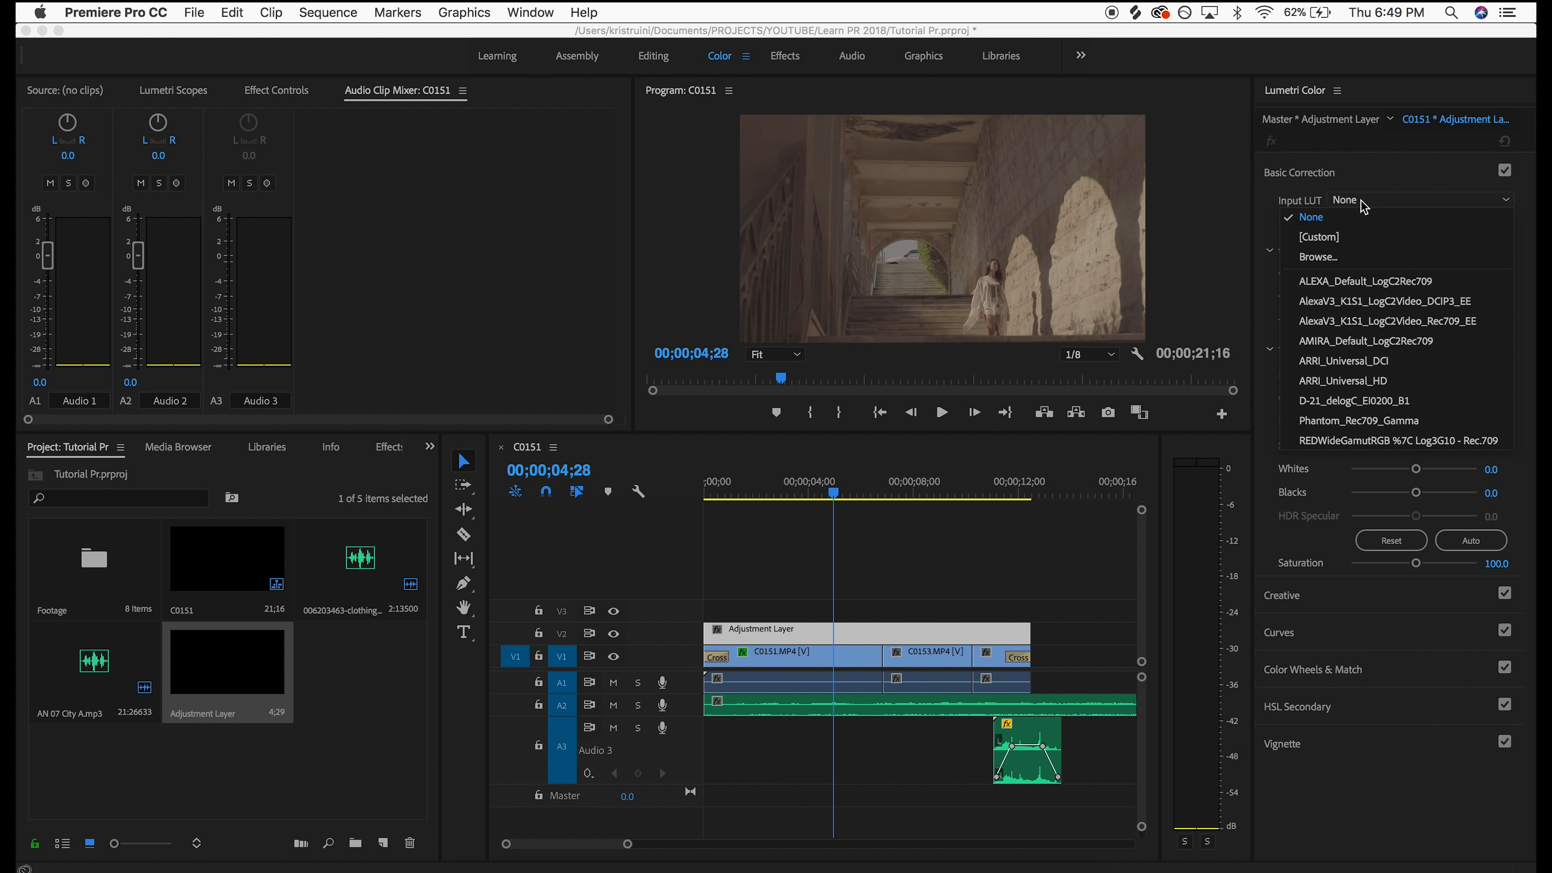
{"action": "left_click", "coordinate": [1339, 258]}
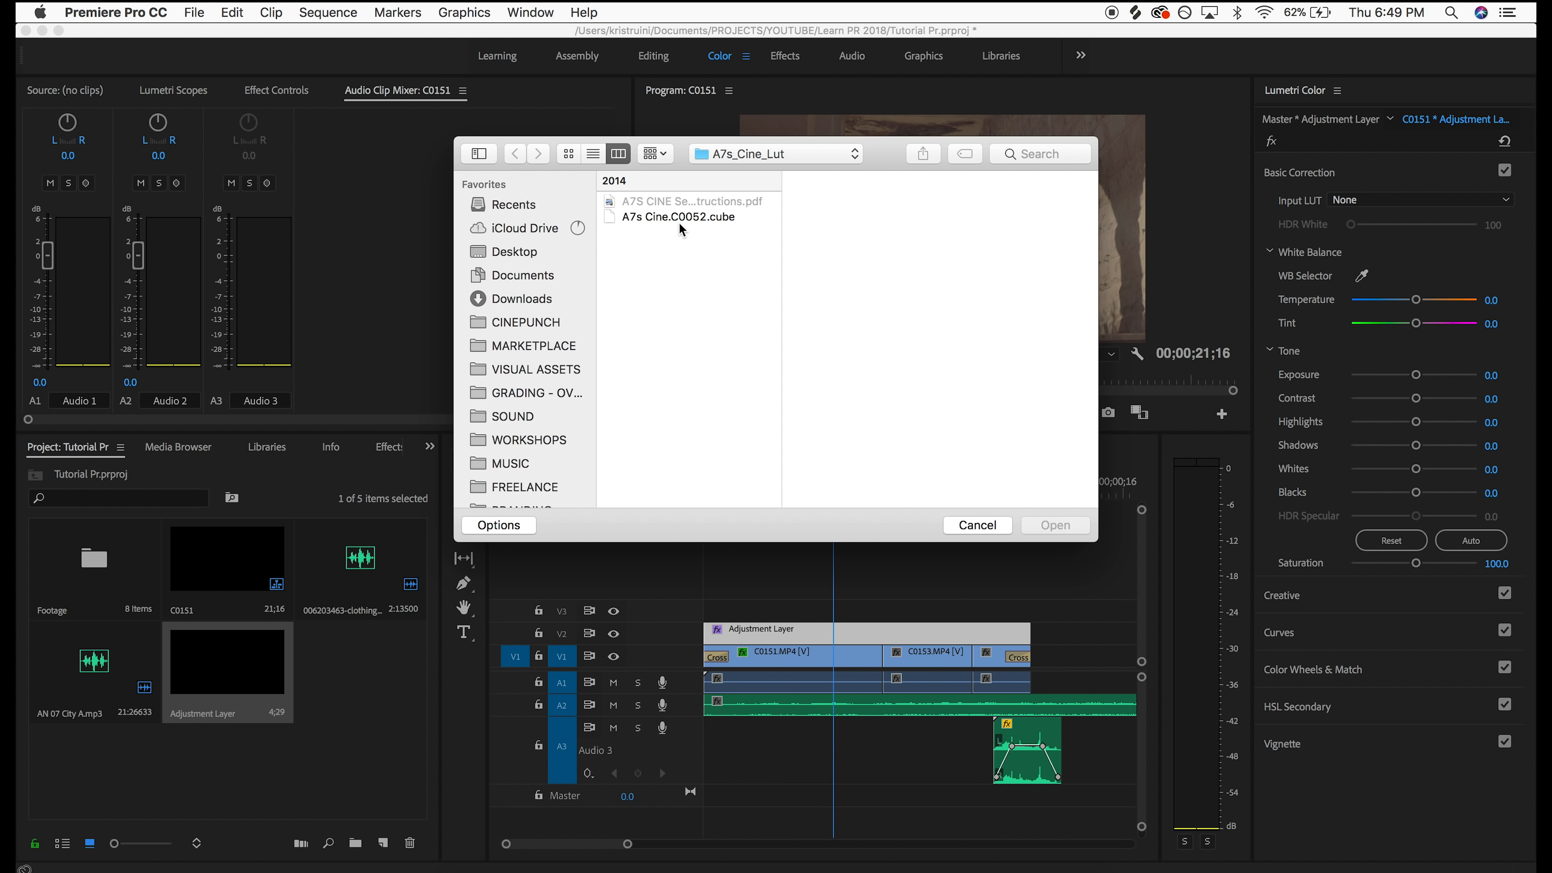
{"action": "double_click", "coordinate": [679, 217]}
{"action": "left_click_drag", "start_coordinate": [1420, 442], "coordinate": [1431, 399]}
{"action": "left_click_drag", "start_coordinate": [861, 495], "coordinate": [971, 498]}
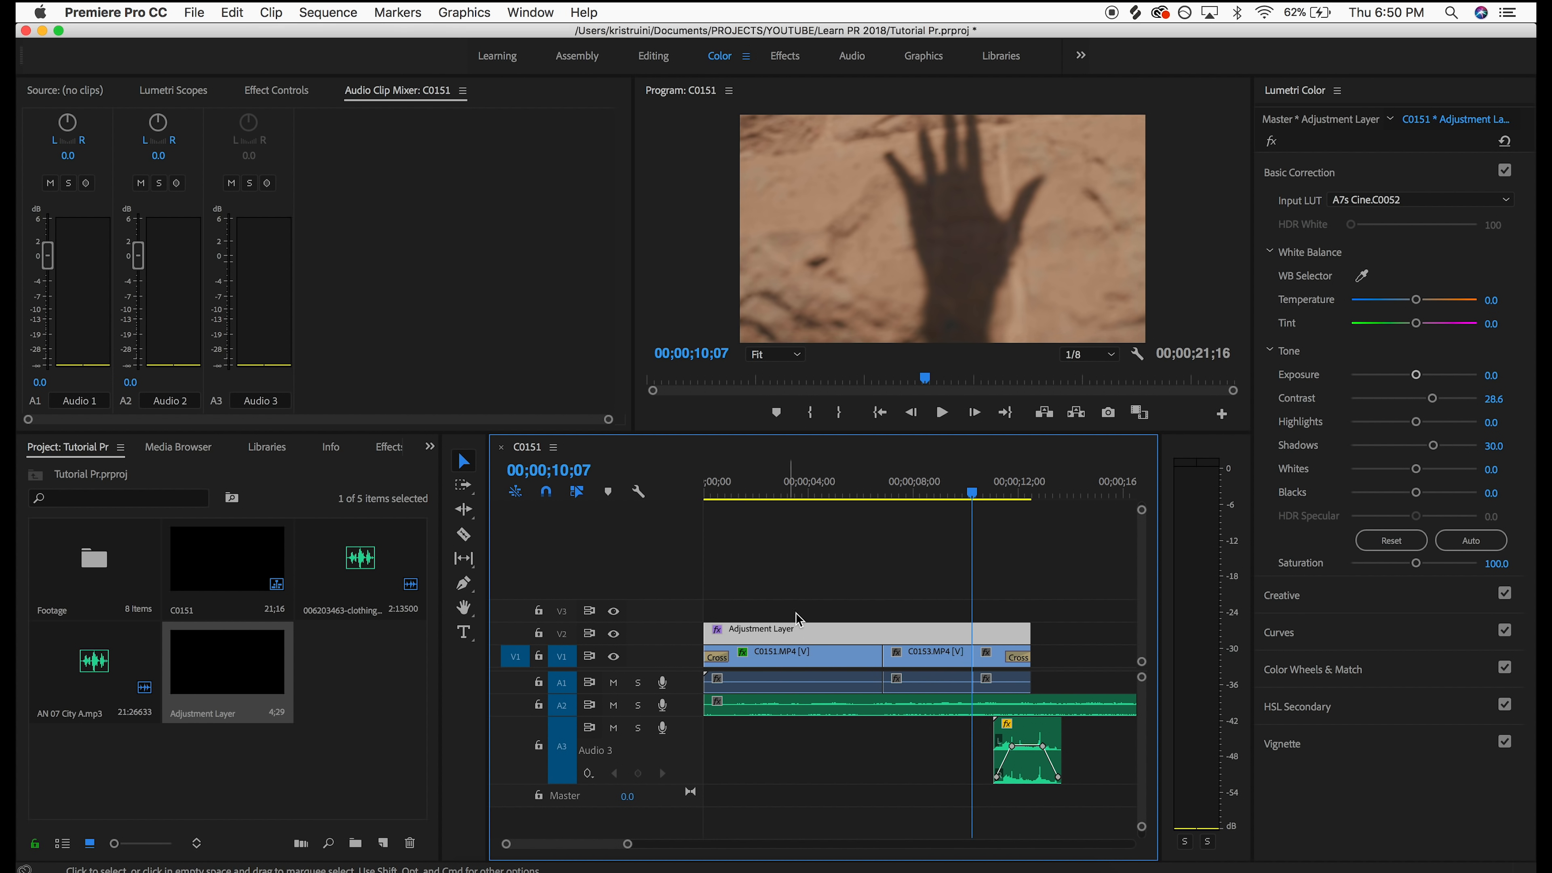
Add a text graphic reading "THE END" at 00;00;13;00, after the last video clip
{"action": "scroll", "coordinate": [935, 589], "scroll_direction": "right", "scroll_amount": 5}
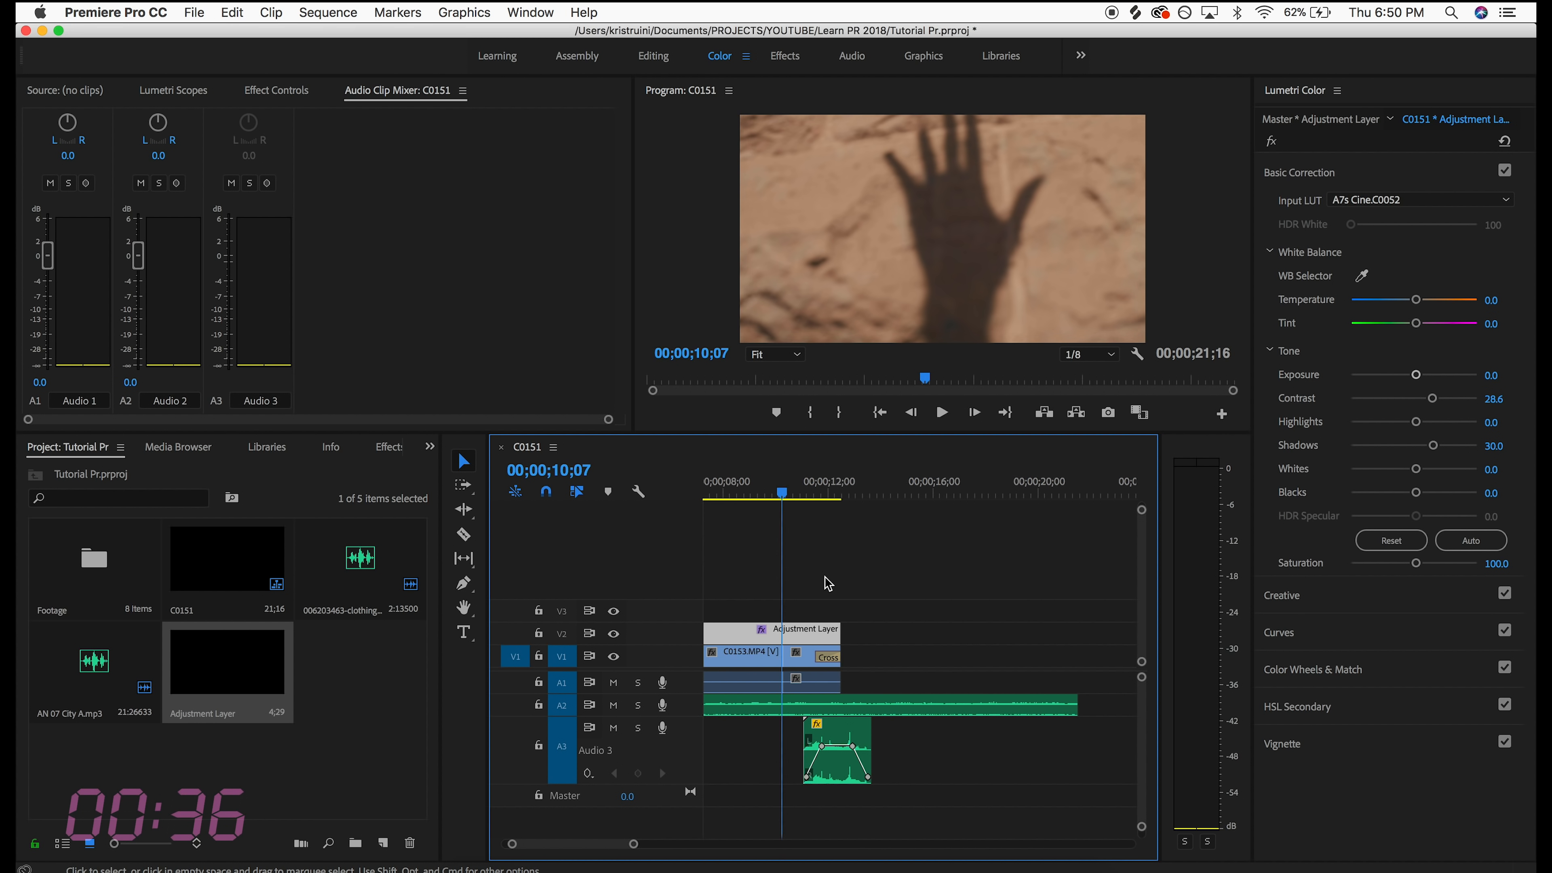
{"action": "scroll", "coordinate": [824, 576], "scroll_direction": "left", "scroll_amount": 3}
{"action": "left_click_drag", "start_coordinate": [923, 491], "coordinate": [936, 491]}
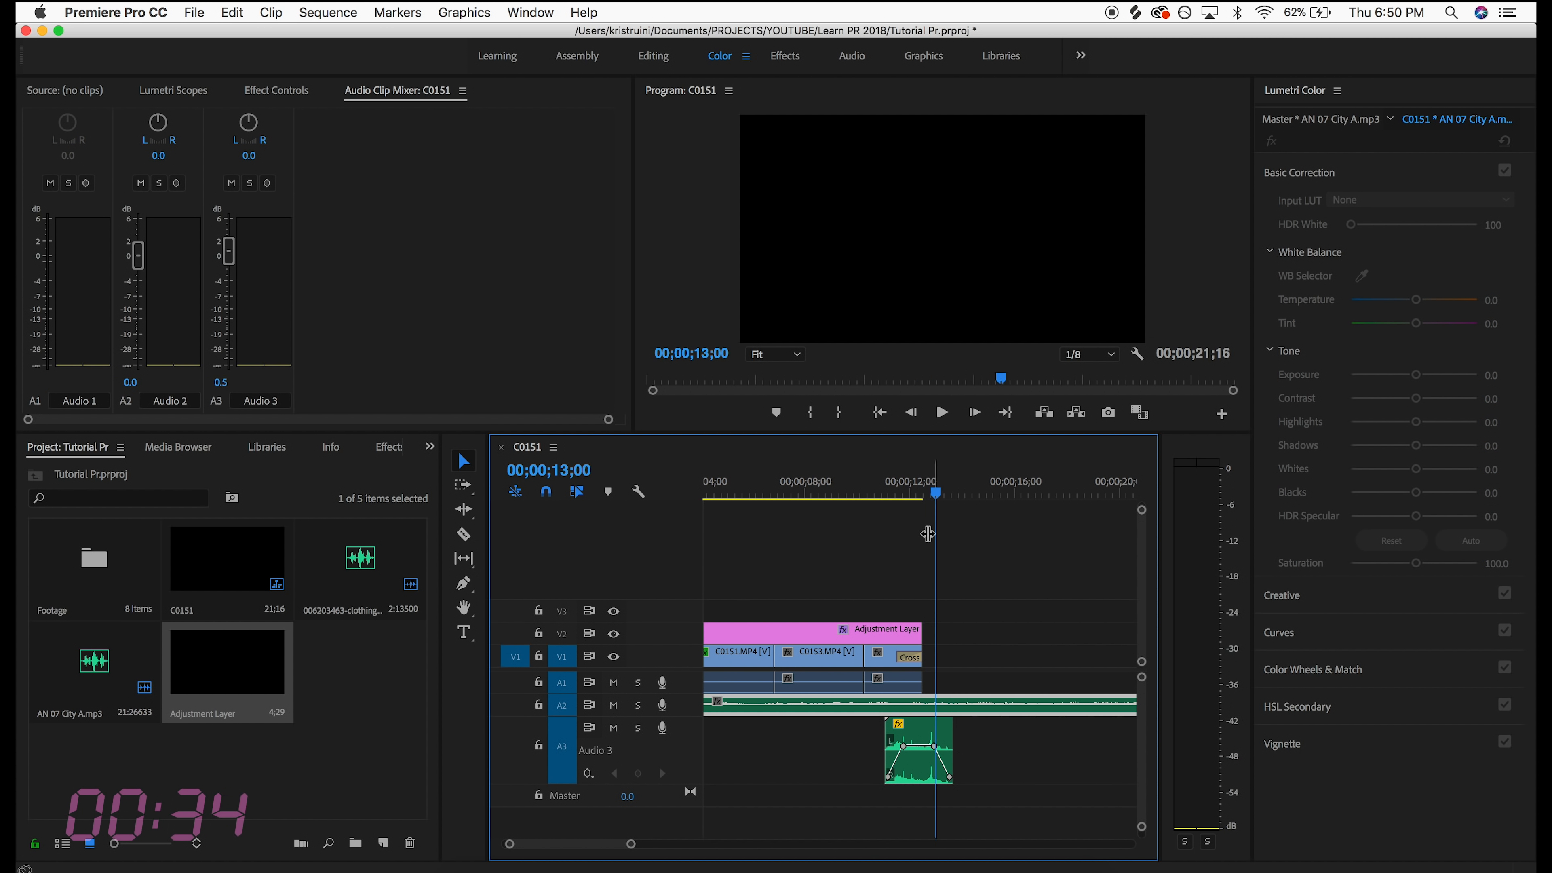
{"action": "left_click", "coordinate": [463, 632]}
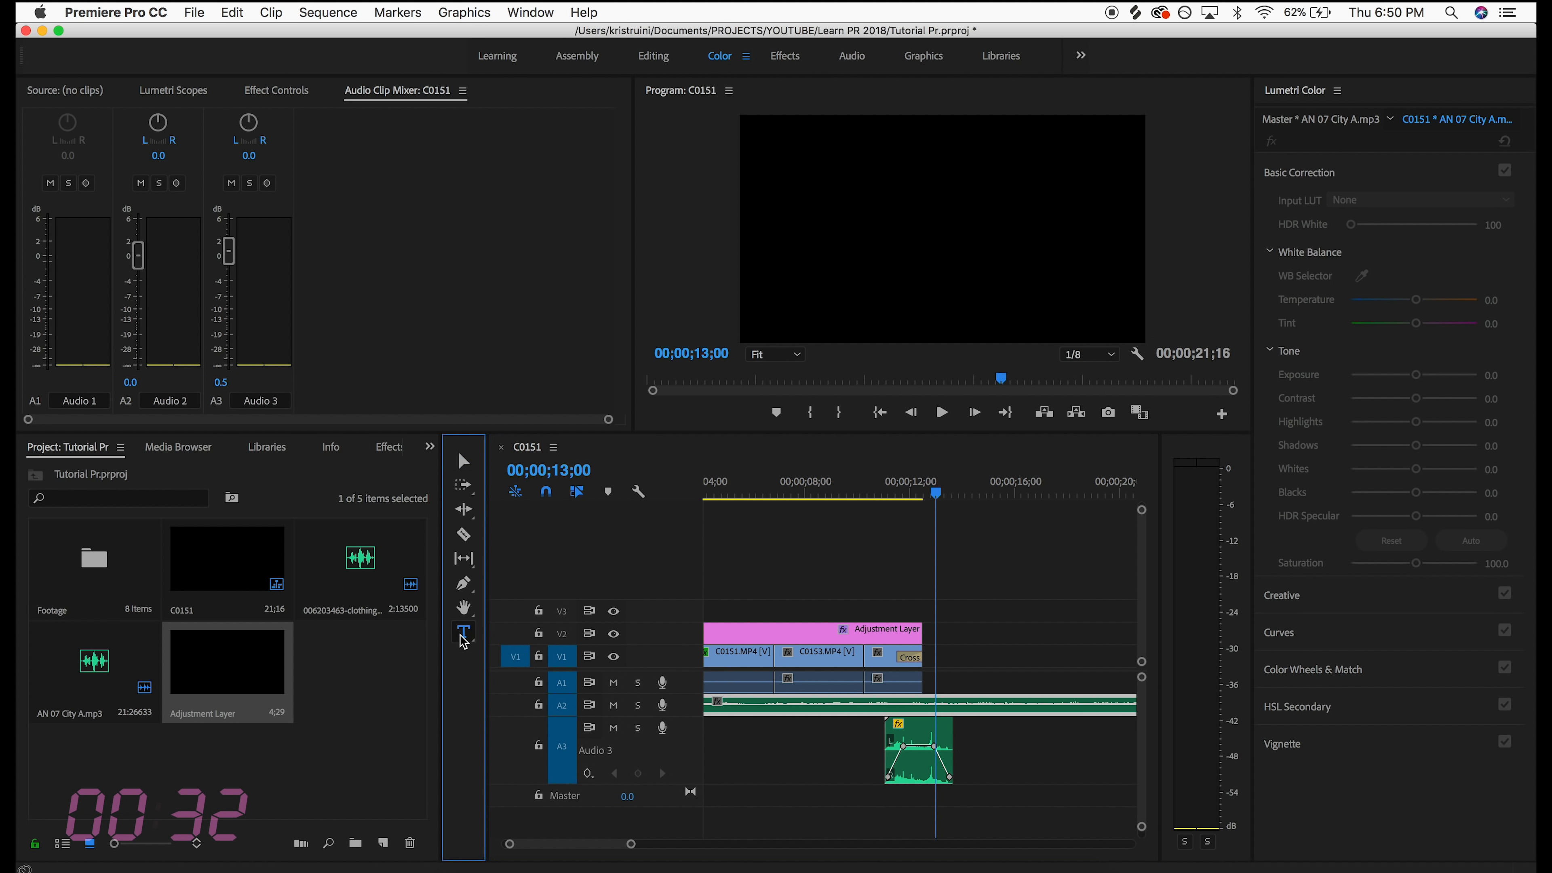
{"action": "left_click", "coordinate": [898, 218]}
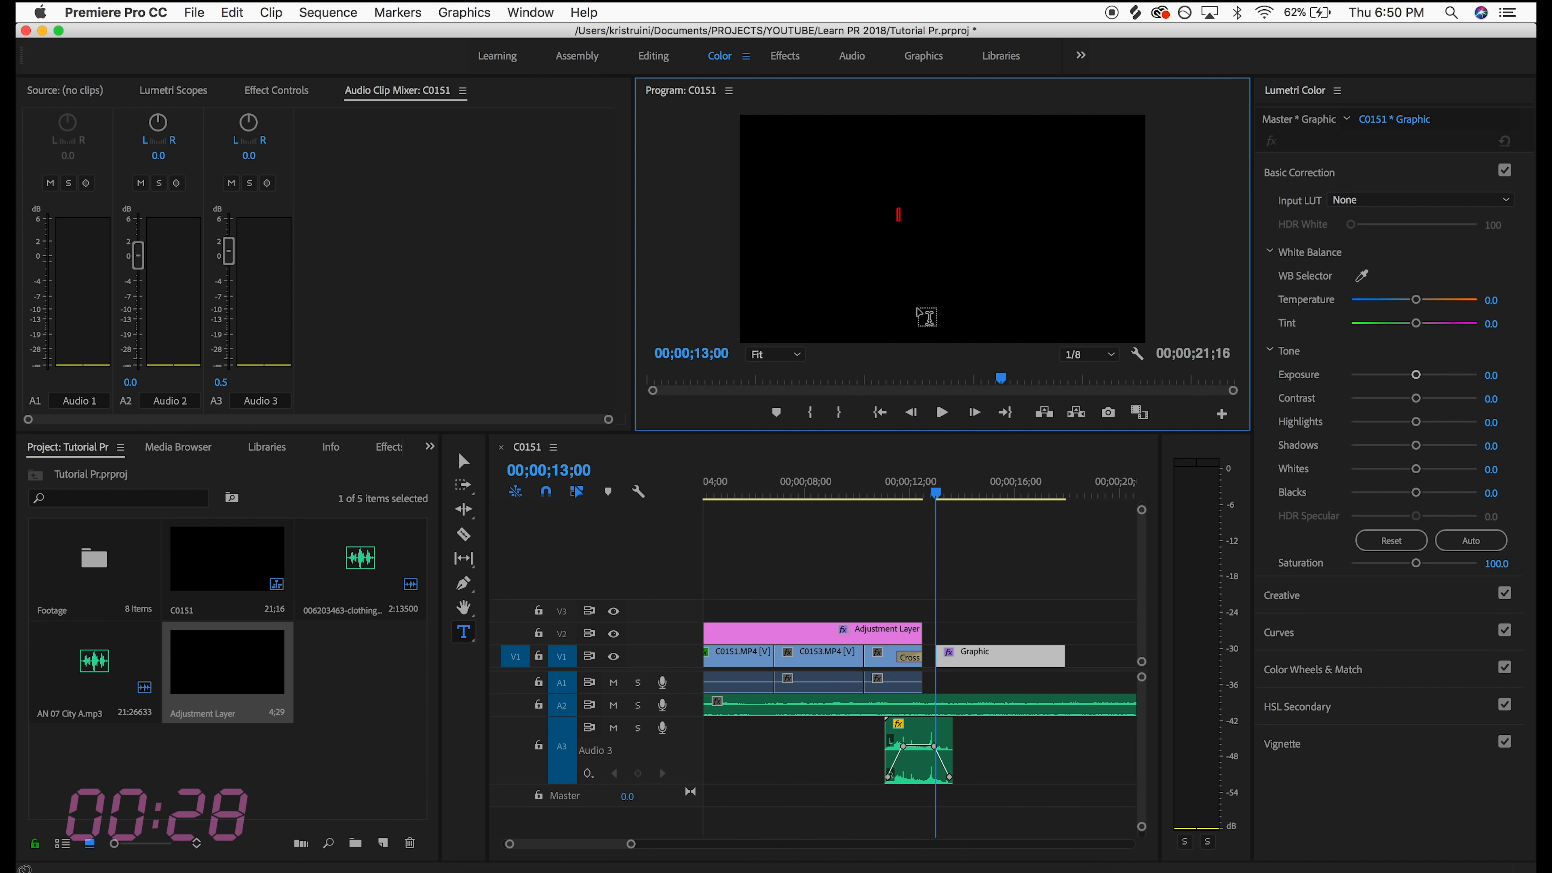
{"action": "type", "text": "THE END"}
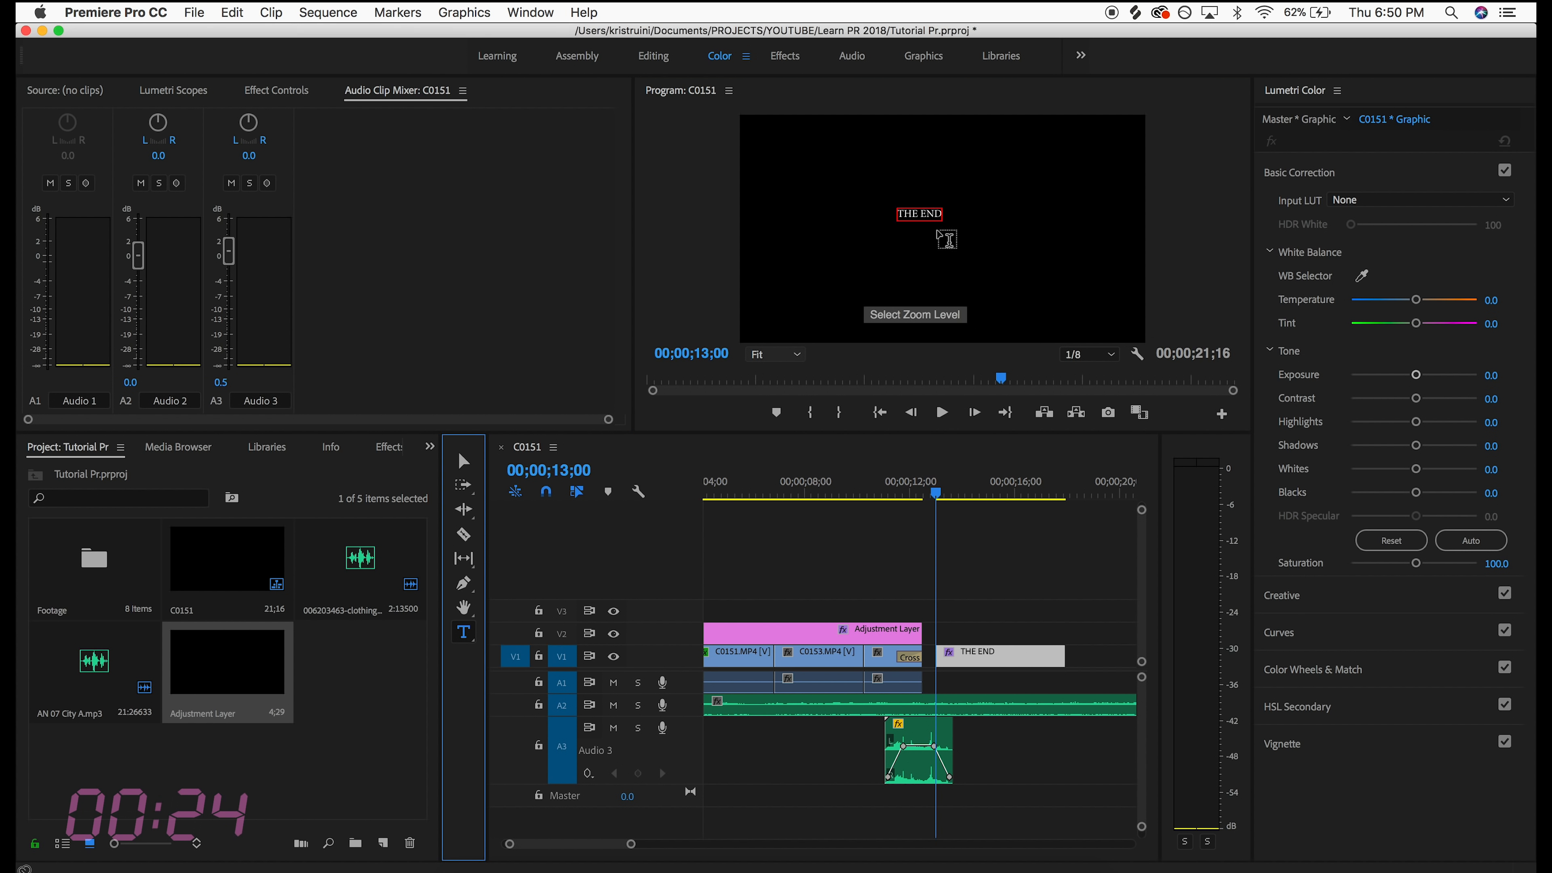
Change the font of the "THE END" title's source text to Avenir Light
{"action": "left_click", "coordinate": [278, 92]}
{"action": "scroll", "coordinate": [442, 311], "scroll_direction": "down", "scroll_amount": 5}
{"action": "scroll", "coordinate": [445, 318], "scroll_direction": "down", "scroll_amount": 2}
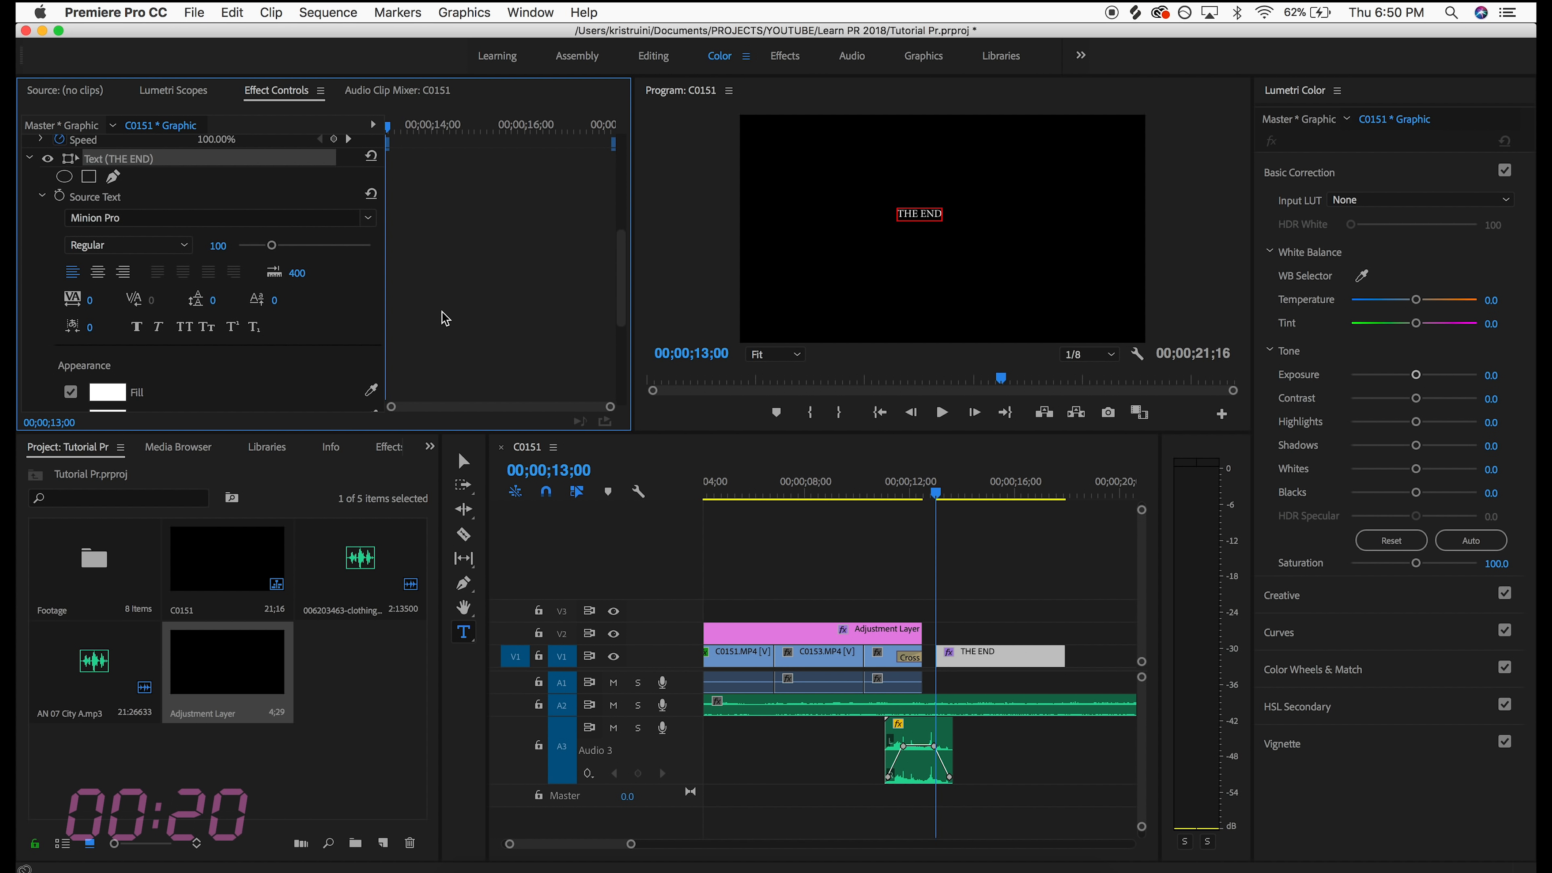
{"action": "left_click", "coordinate": [99, 218]}
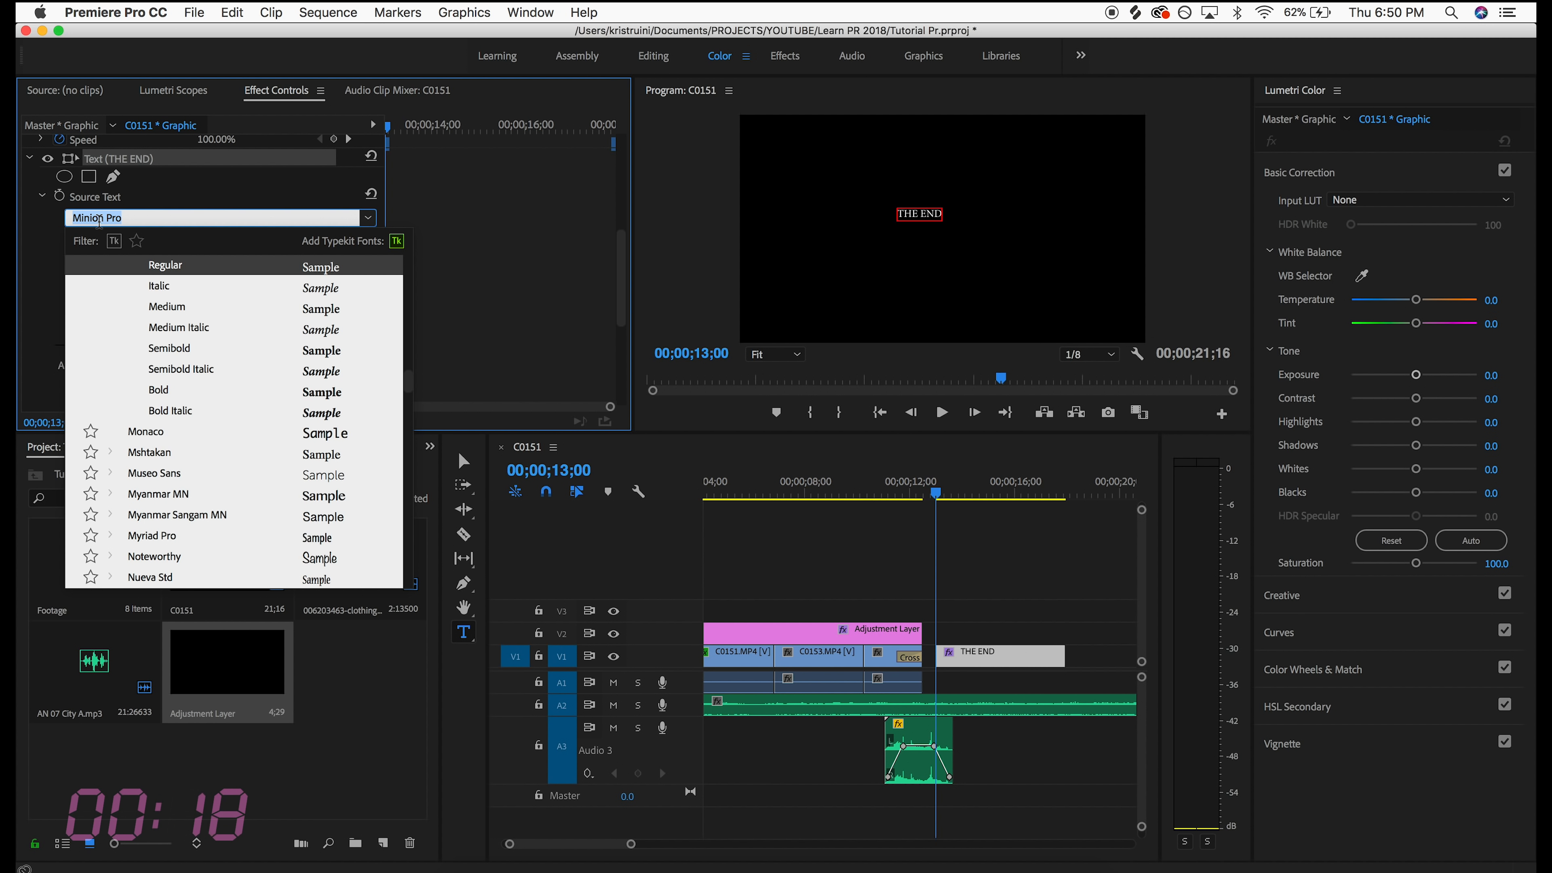
{"action": "type", "text": "ave"}
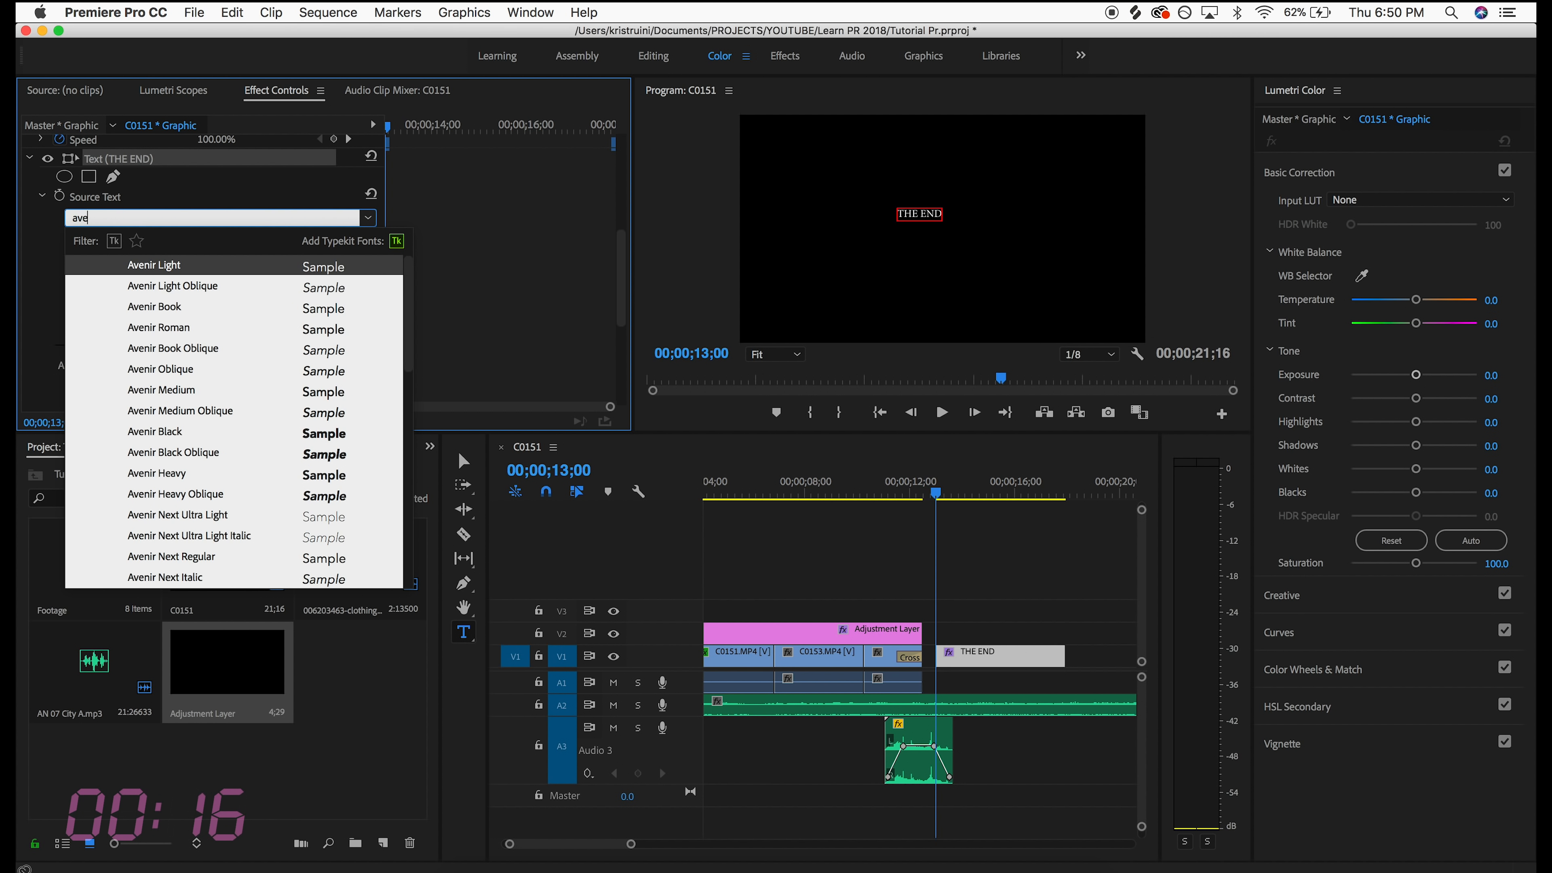
{"action": "left_click", "coordinate": [156, 269]}
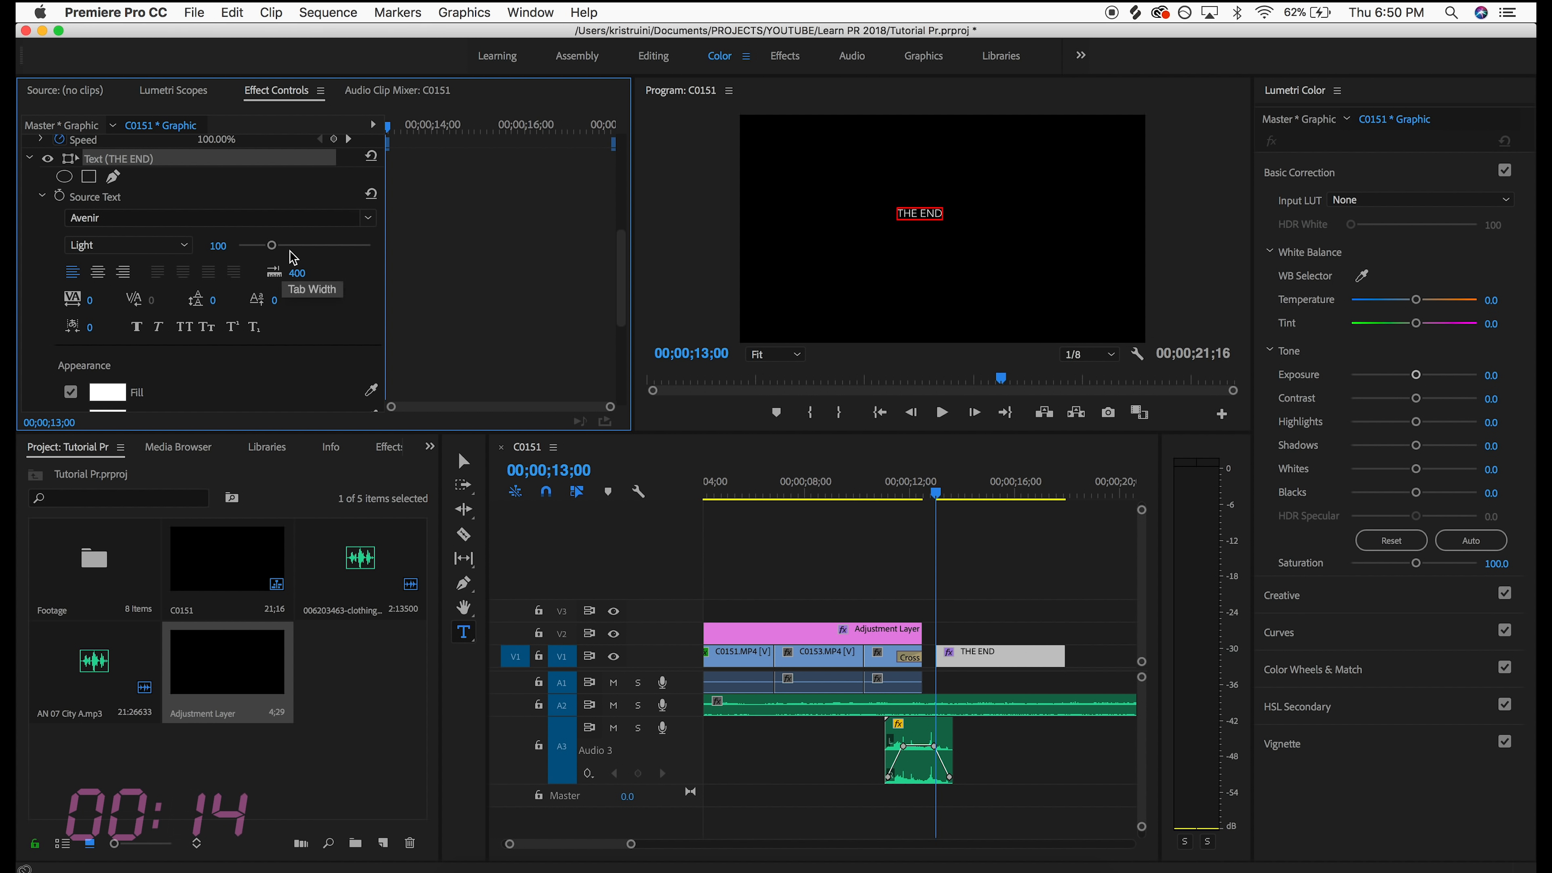
Enlarge the "THE END" text to a font size of 169 and set its font style to Black
{"action": "left_click_drag", "start_coordinate": [287, 247], "coordinate": [297, 247]}
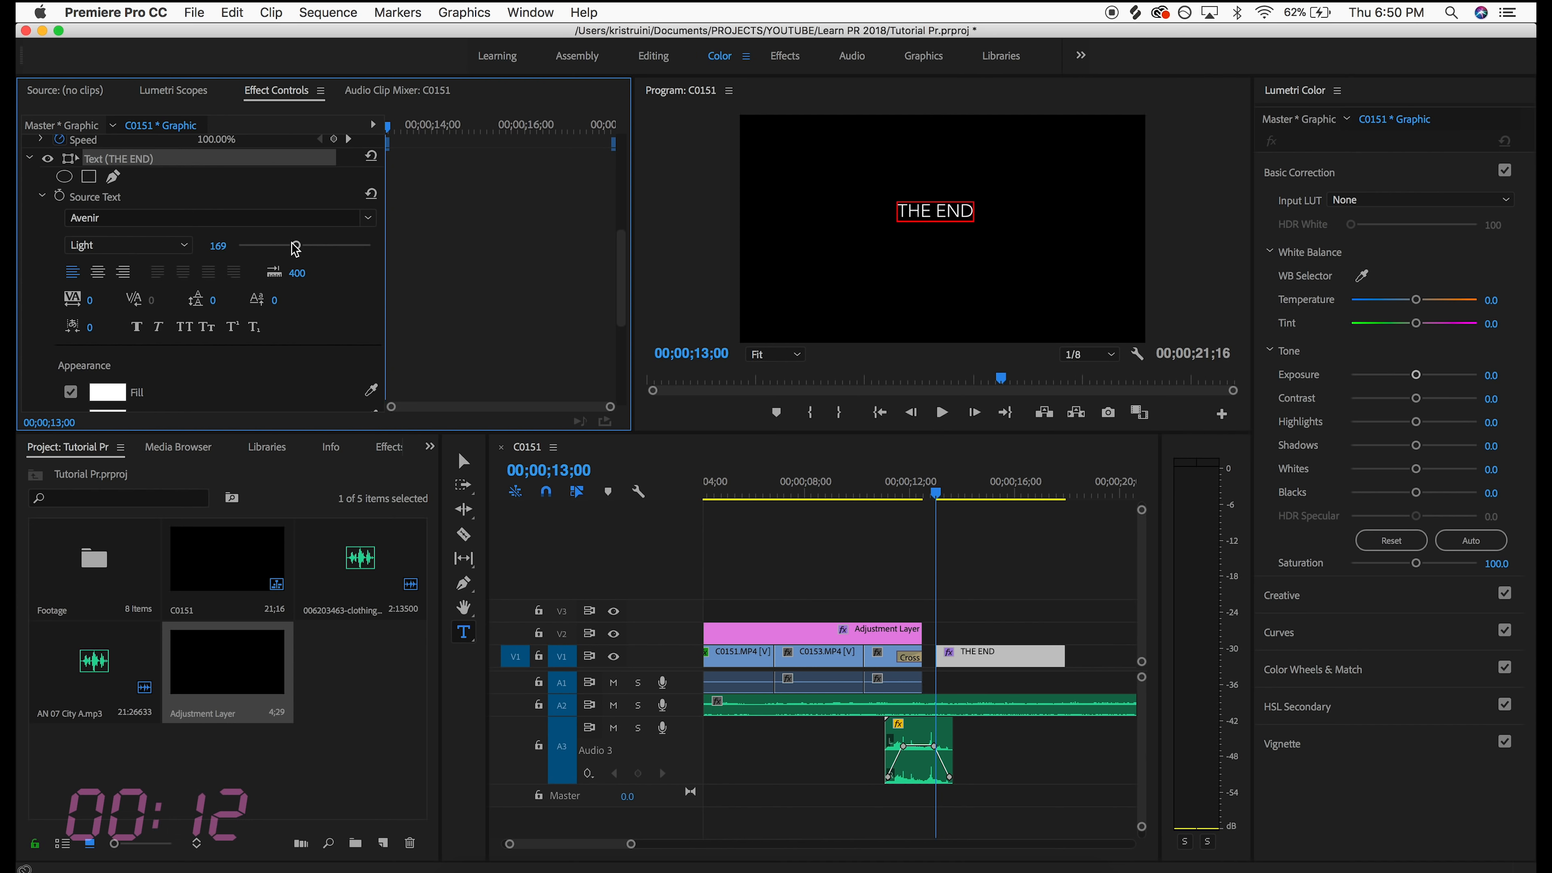
{"action": "left_click", "coordinate": [180, 247]}
{"action": "left_click", "coordinate": [116, 422]}
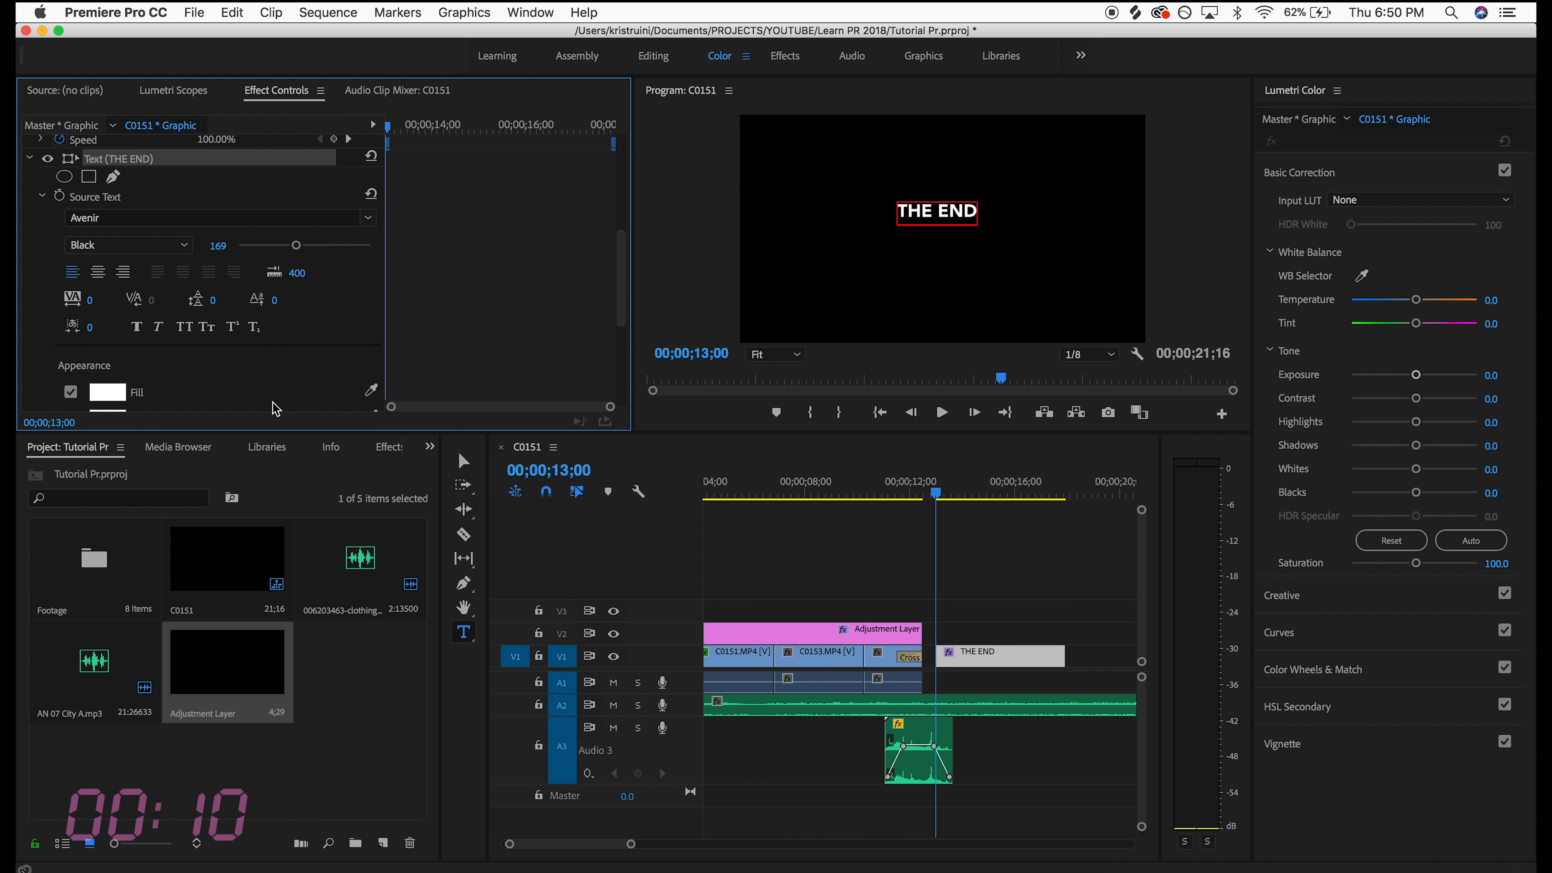
Reposition the "THE END" text slightly lower in the program frame, at about its centre
{"action": "scroll", "coordinate": [367, 290], "scroll_direction": "down", "scroll_amount": 3}
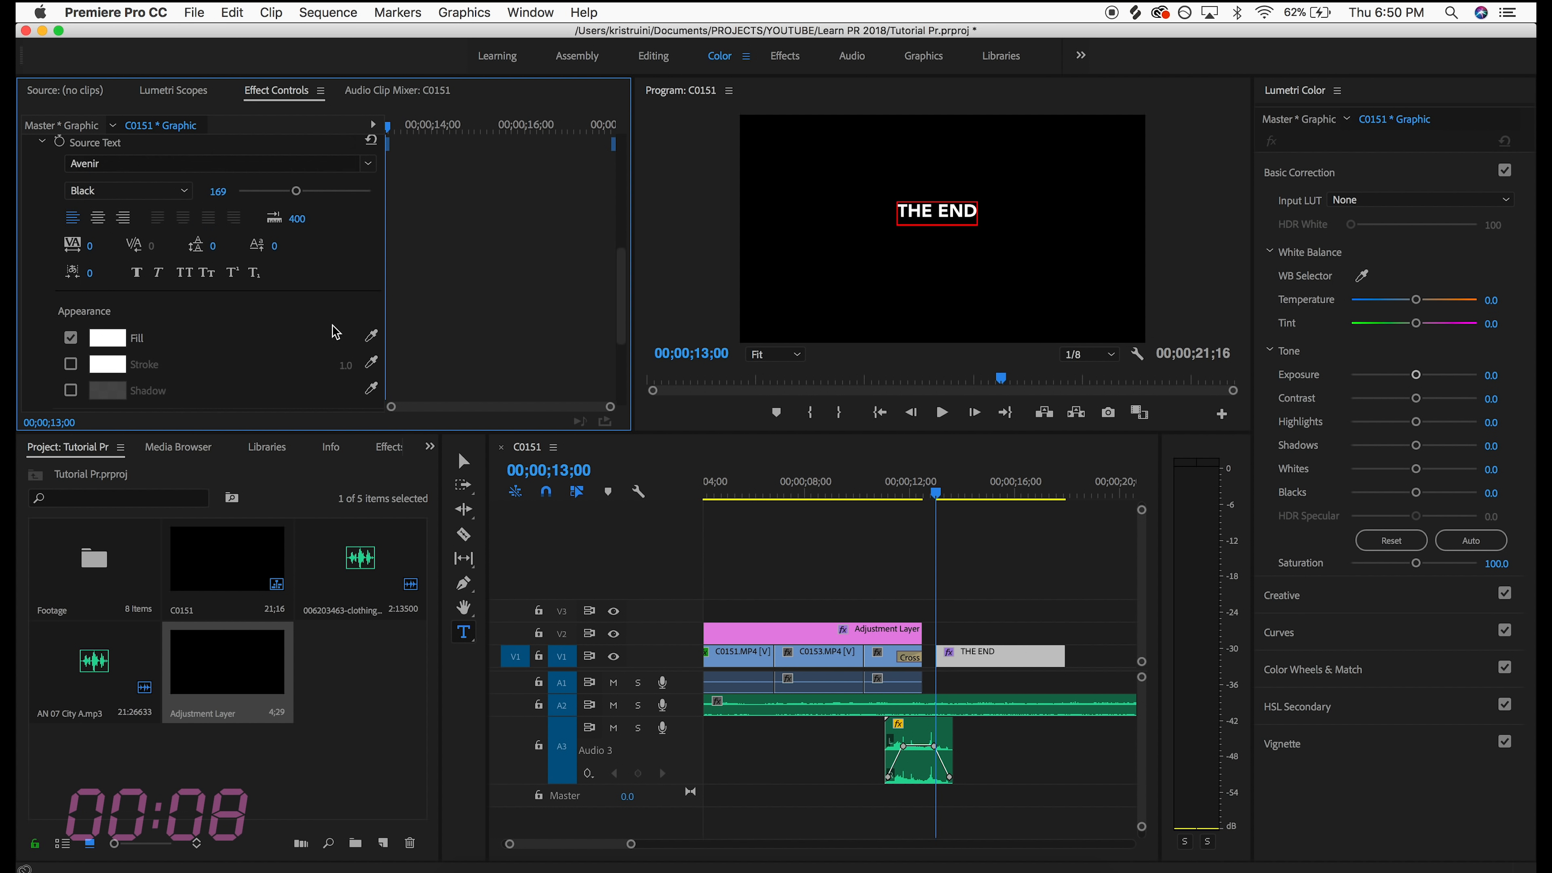
{"action": "scroll", "coordinate": [338, 328], "scroll_direction": "down", "scroll_amount": 4}
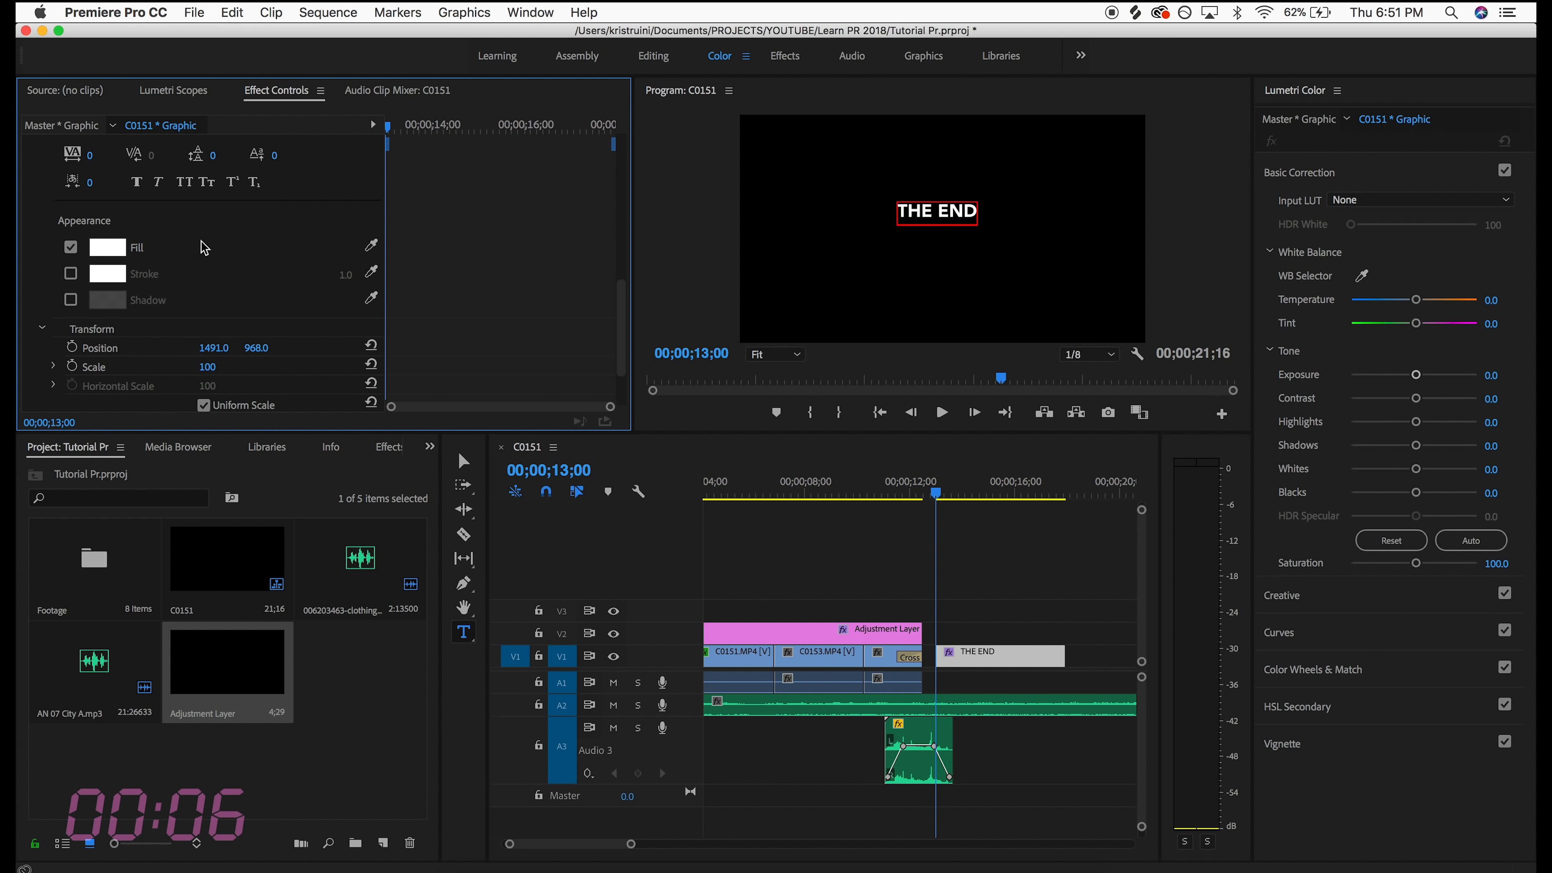
{"action": "scroll", "coordinate": [38, 207], "scroll_direction": "up", "scroll_amount": 4}
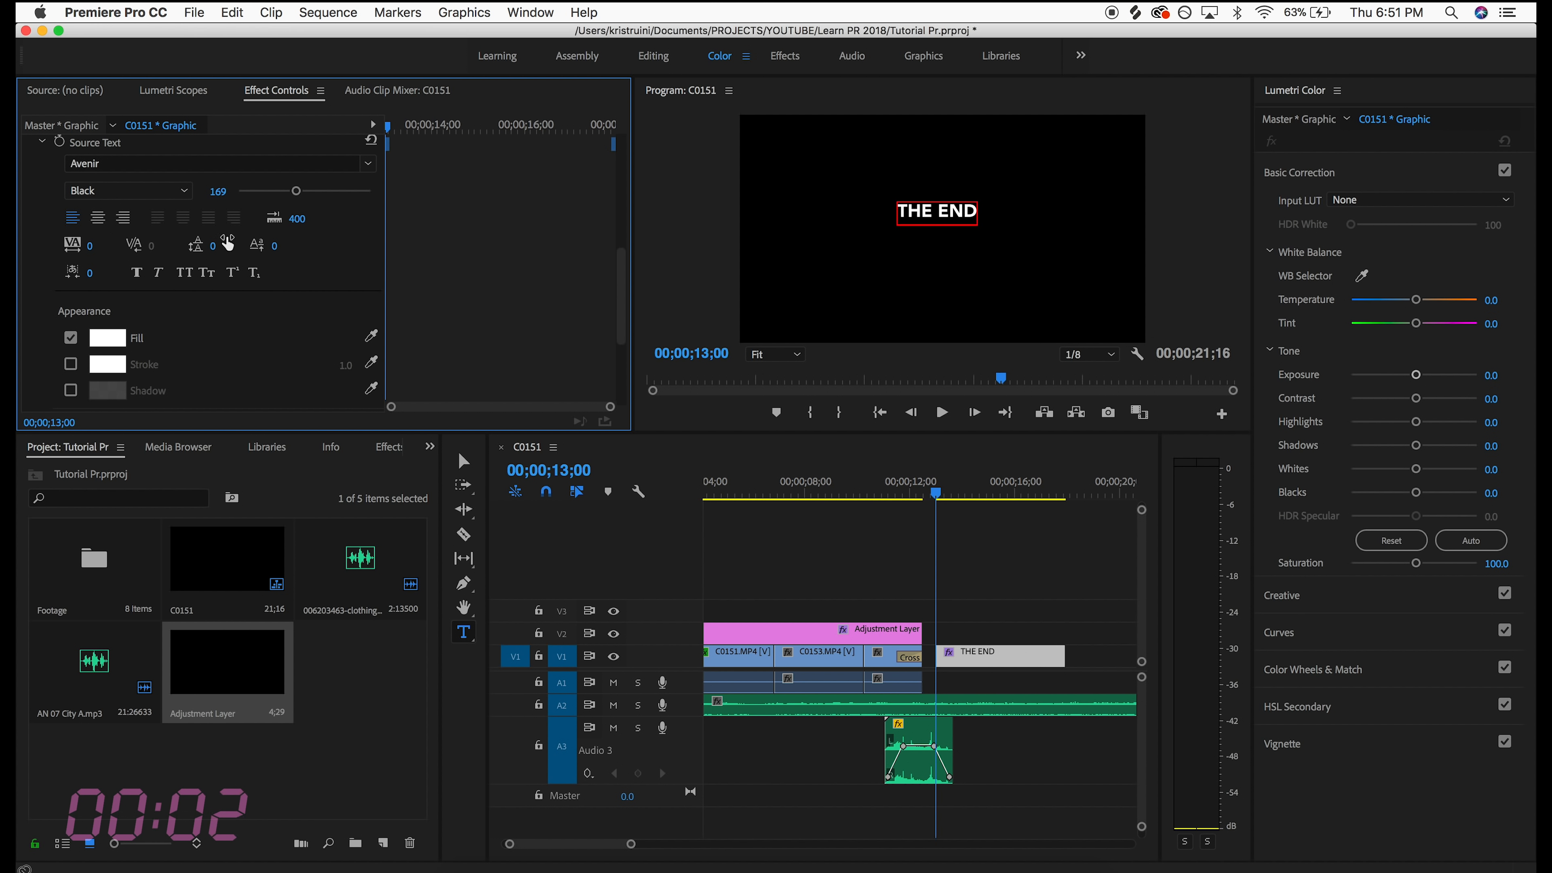
{"action": "scroll", "coordinate": [438, 264], "scroll_direction": "up", "scroll_amount": 6}
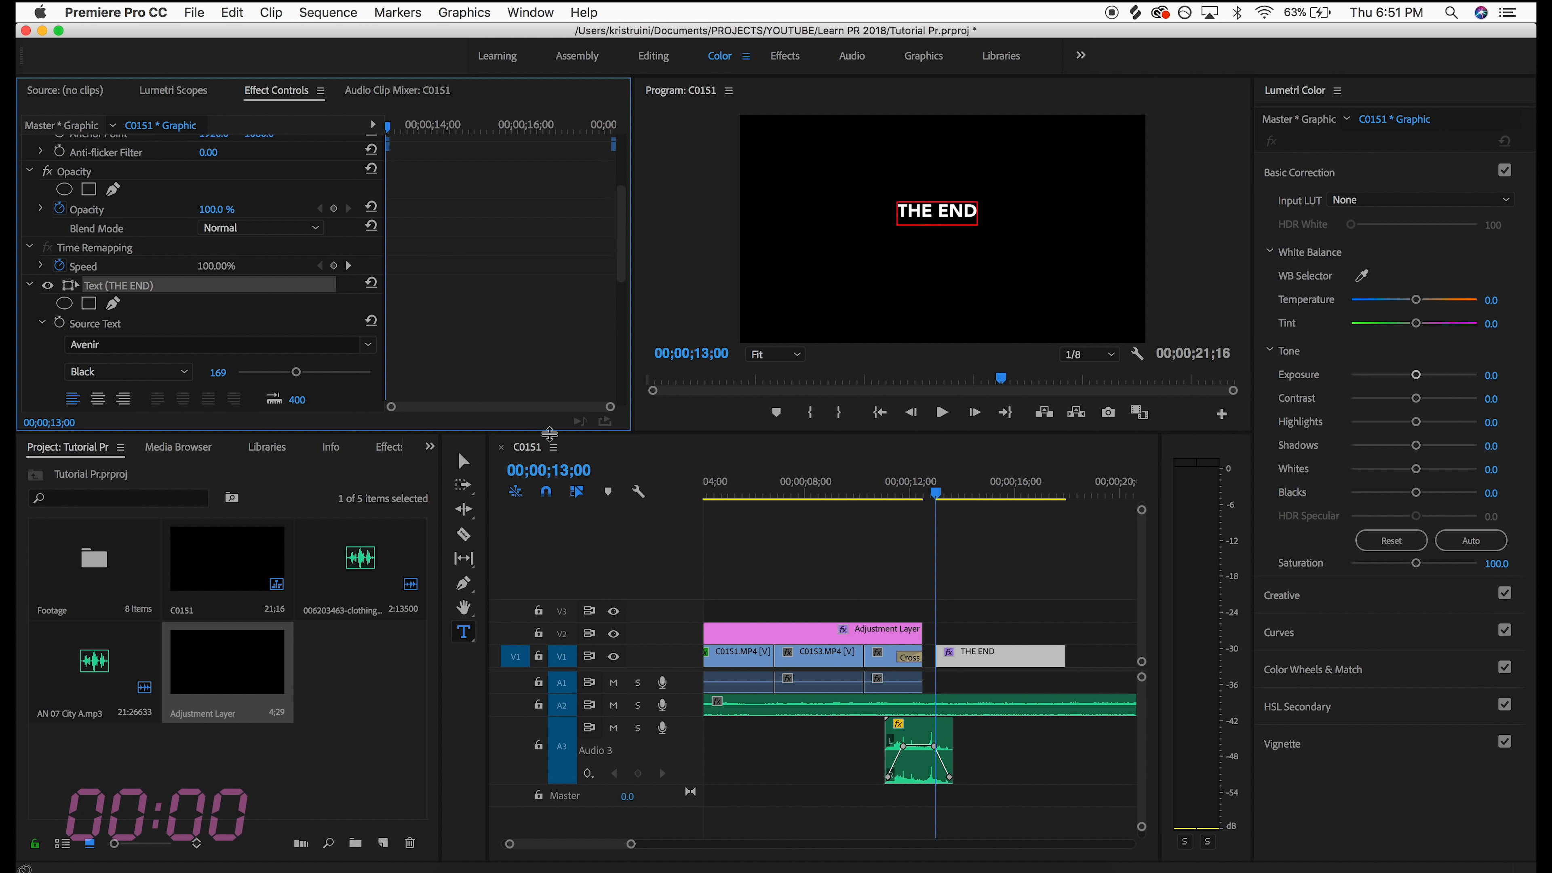
{"action": "left_click", "coordinate": [465, 463]}
{"action": "left_click_drag", "start_coordinate": [934, 211], "coordinate": [928, 245]}
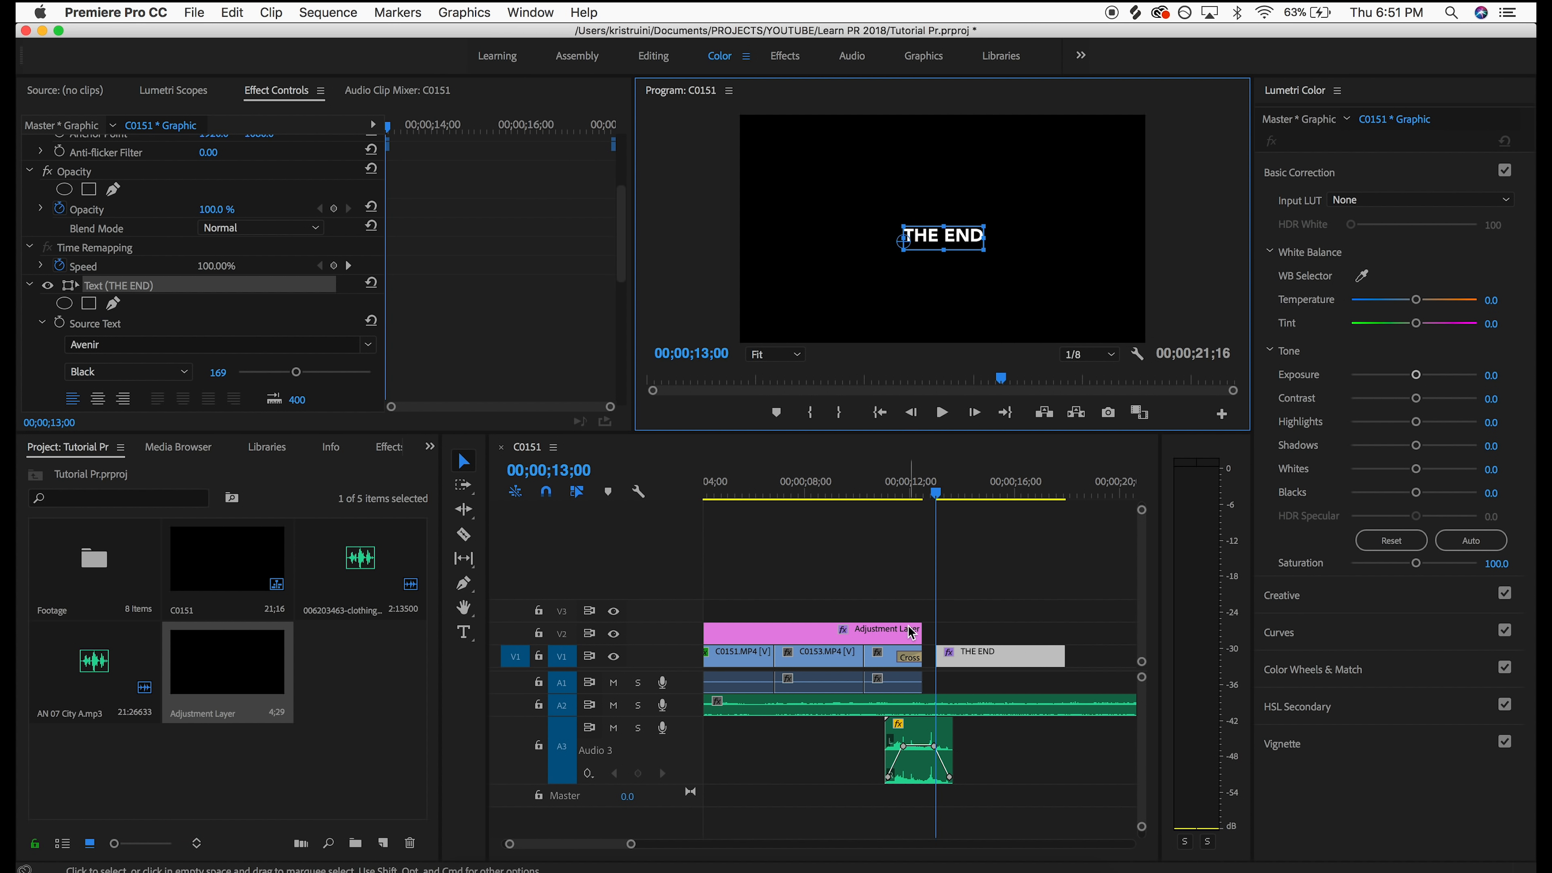